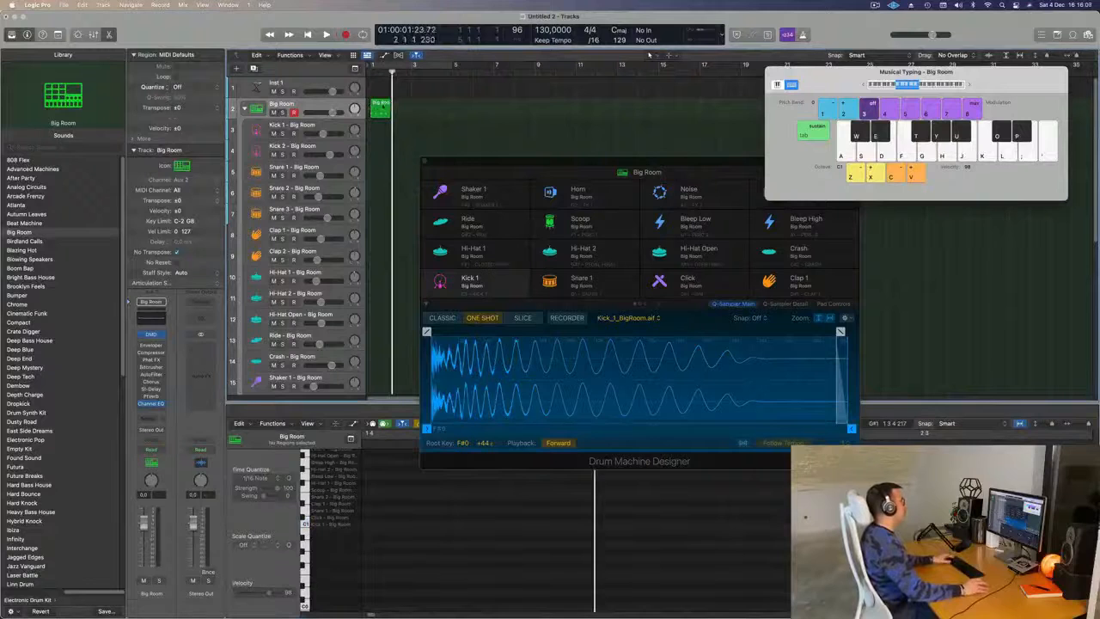
Place the recorded drum region on the Kick 1 track and enable a four-bar cycle from bar 1 to bar 5
key(space)
click(396, 66)
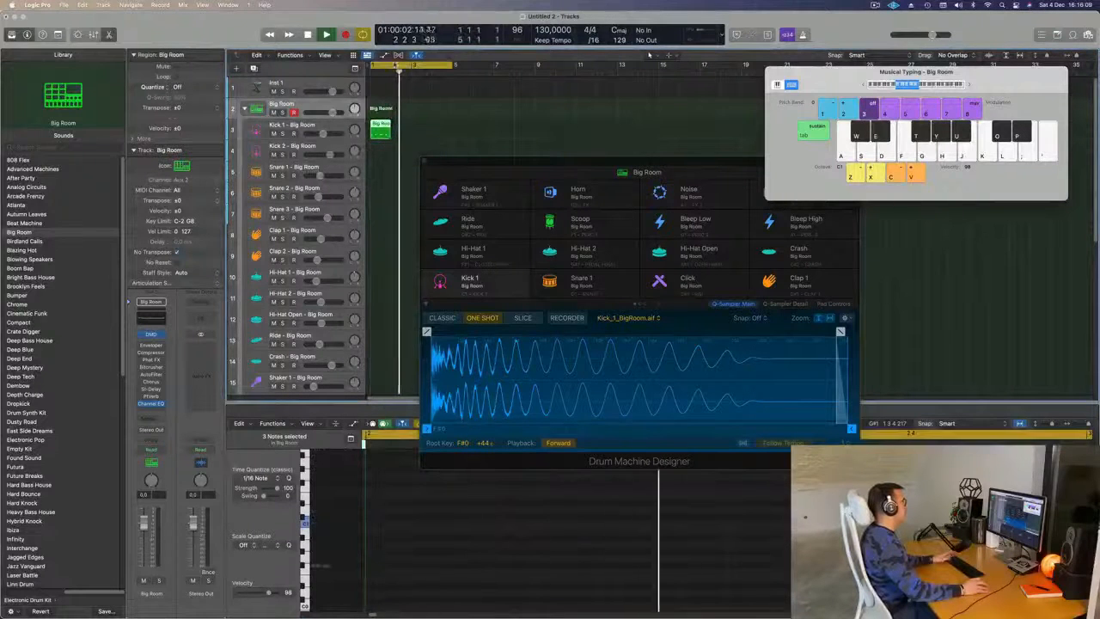
Transpose all four notes of the Kick 1 region down in semitone steps
key(alt+Down)
key(alt+Down)
key(alt+Down)
key(alt+Down)
key(alt+Down)
key(alt+Down)
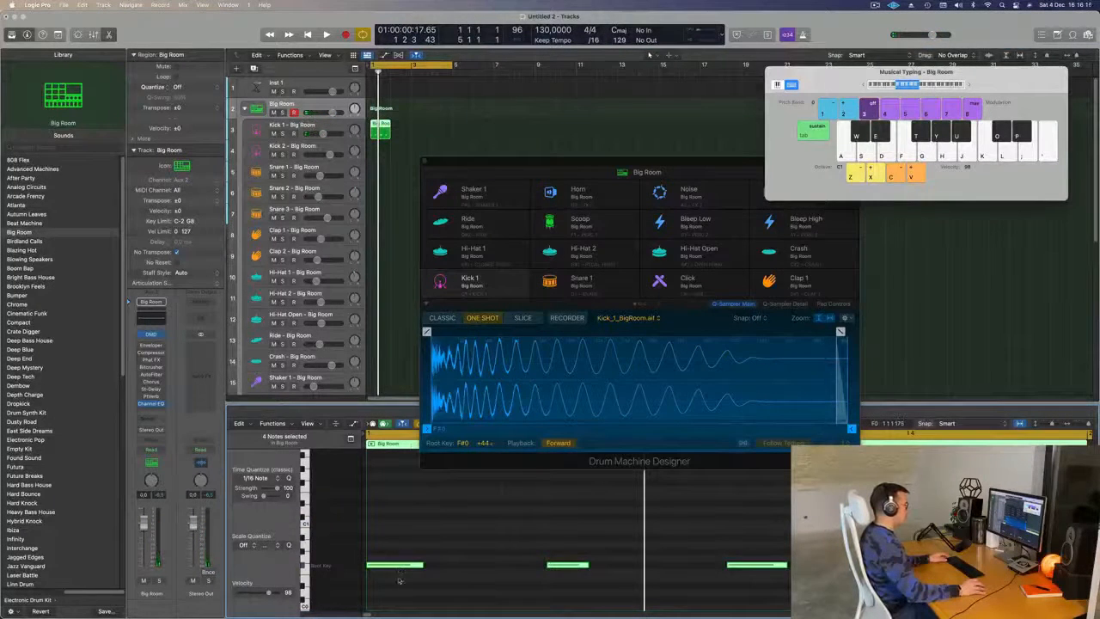
drag(370, 529, 962, 604)
key(alt+Down)
key(alt+Down)
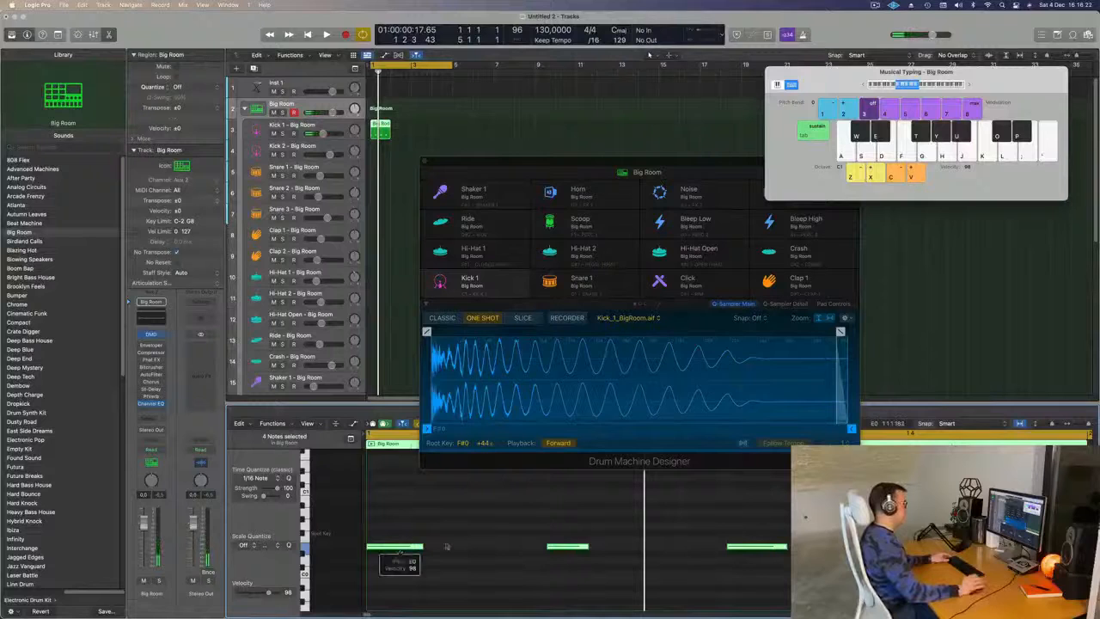
Repeat the one-bar Kick 1 region until it fills the four-bar cycle, keeping the Drum Machine Designer window clear of it
key(space)
key(space)
drag(467, 161, 551, 180)
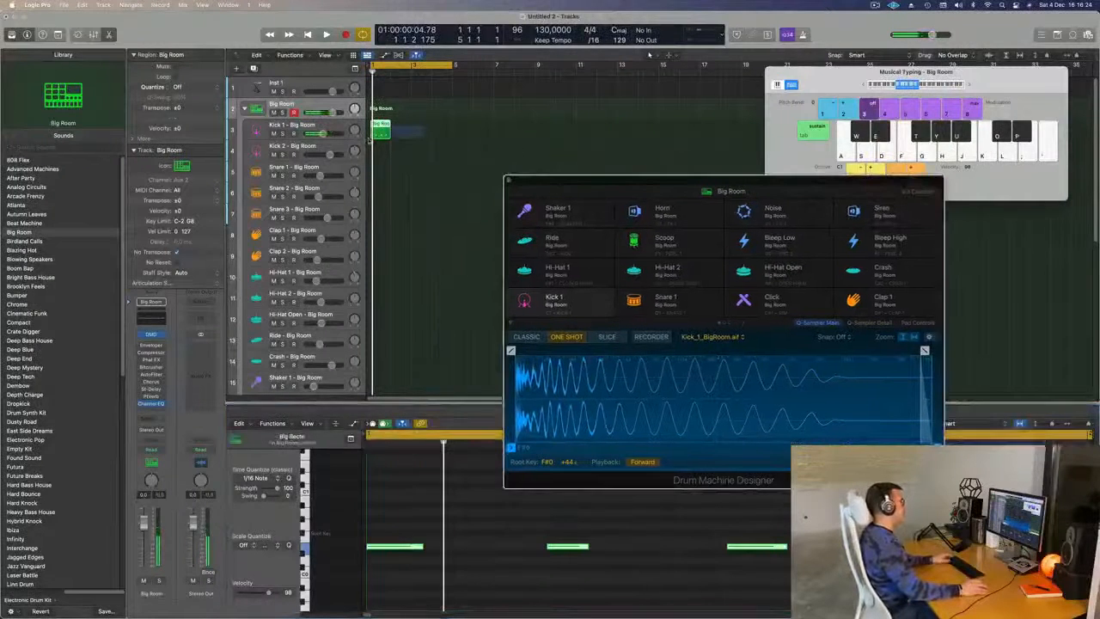
key(super+r)
click(439, 157)
key(space)
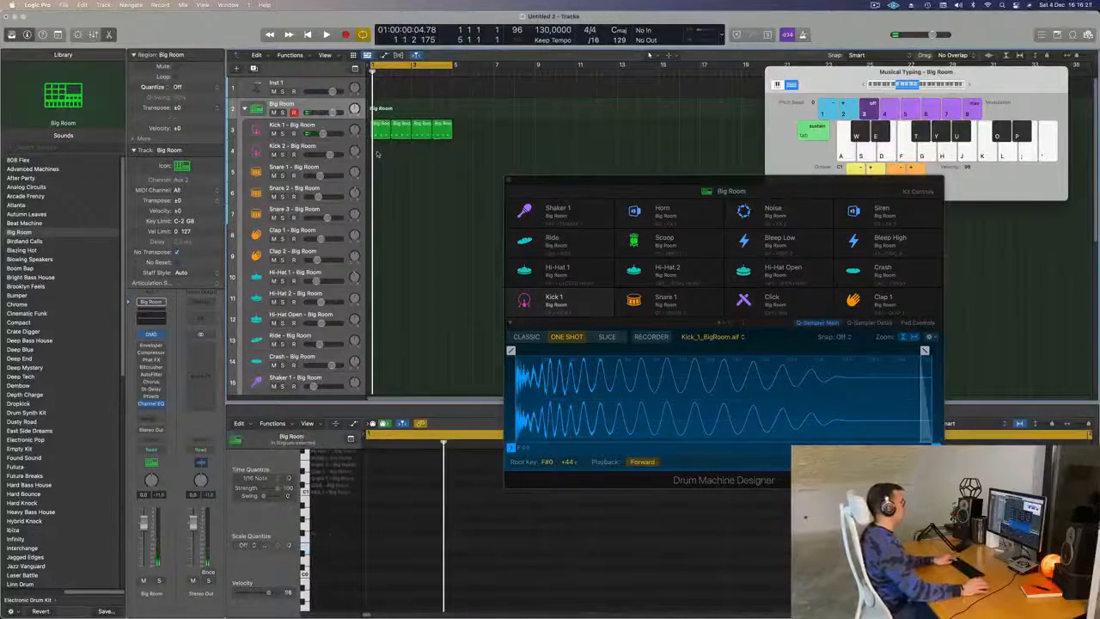
Play back the four-bar kick loop and select all regions on the Kick 1 track to check their notes
key(space)
drag(625, 180, 689, 191)
key(space)
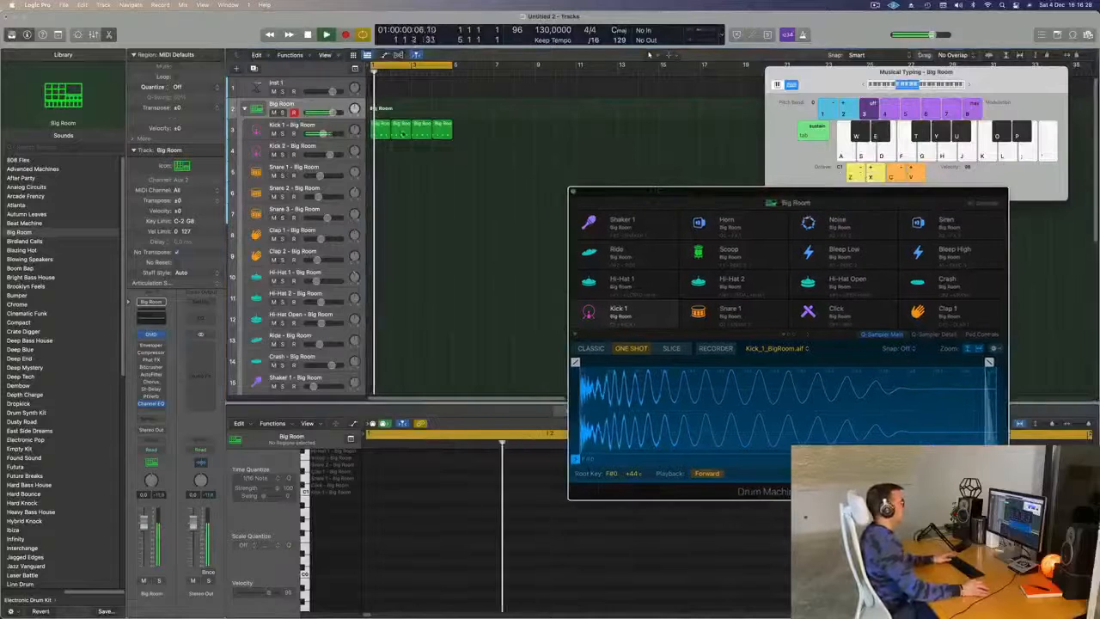
click(381, 132)
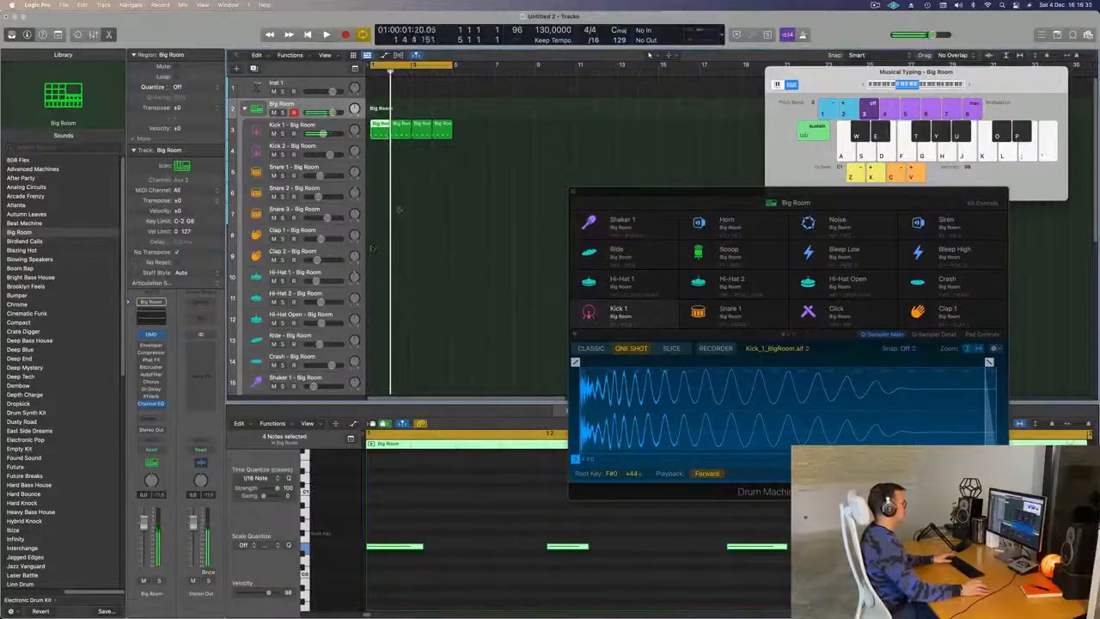
click(333, 126)
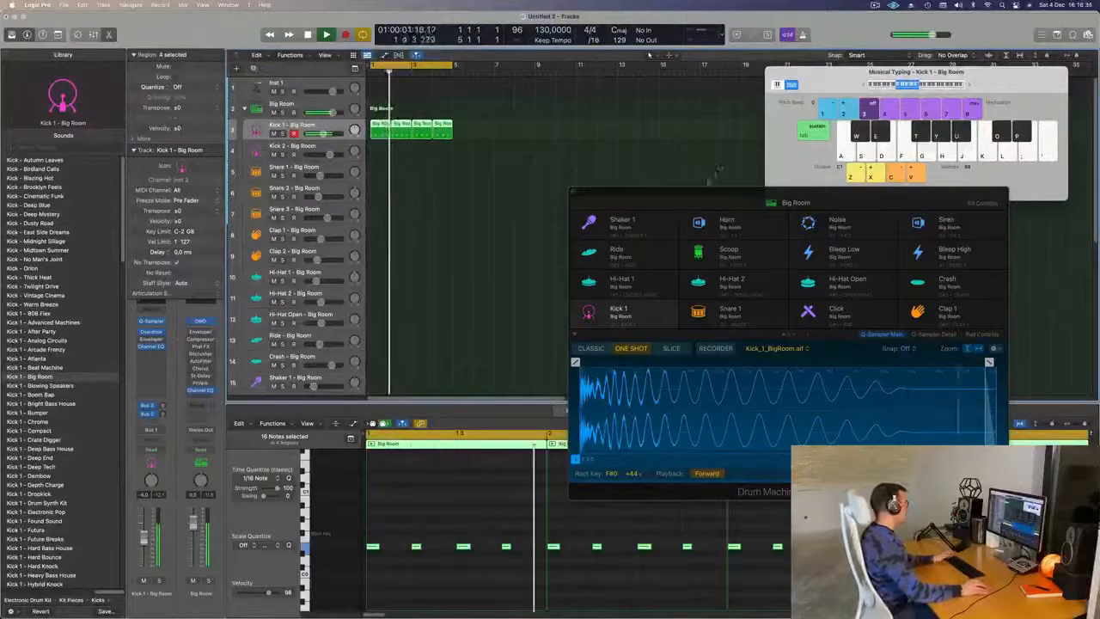
Copy the first Kick 1 region to bar 1 of the Hi-Hat 1 track
drag(697, 191, 651, 187)
key(space)
click(455, 155)
click(387, 130)
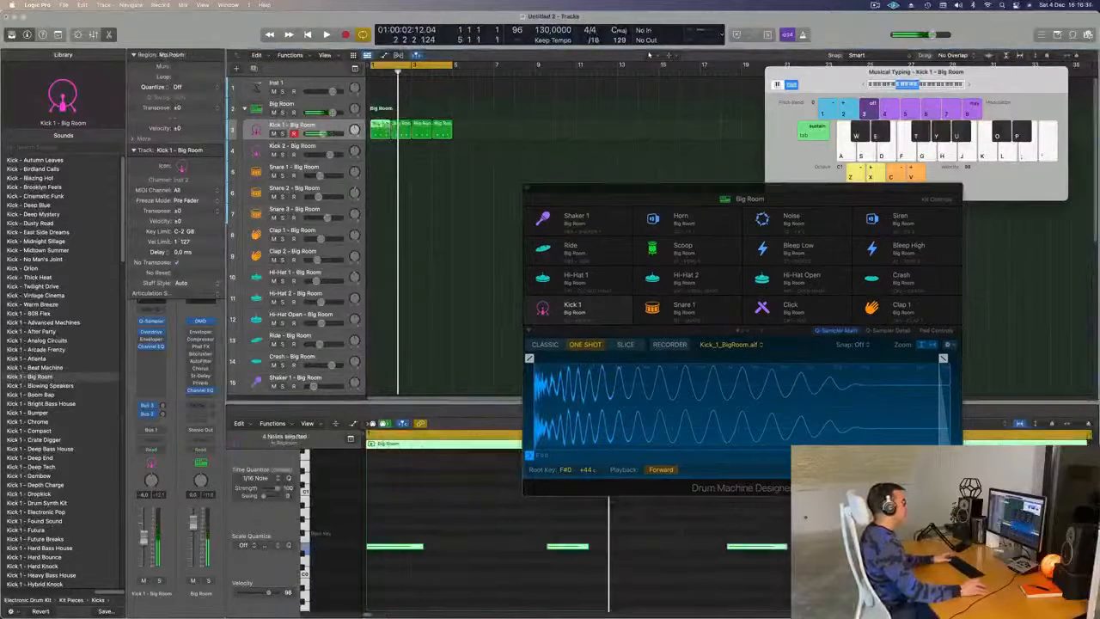
drag(376, 136, 376, 281)
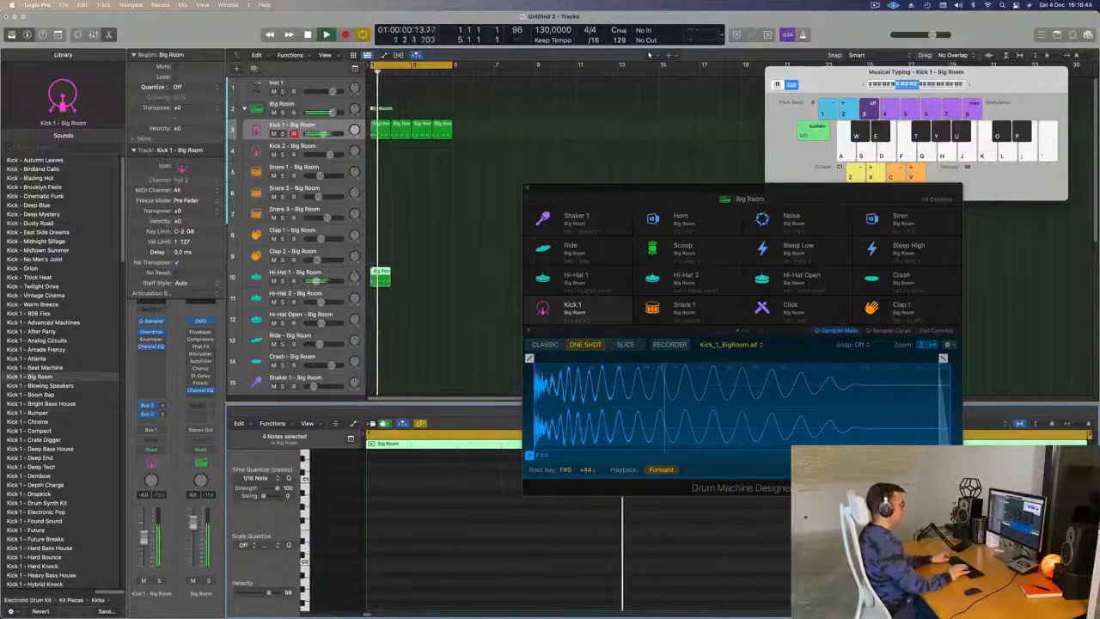
Shift the Hi-Hat 1 notes to the offbeats, shorten them slightly and transpose them up an octave
scroll(456, 497, up, 5)
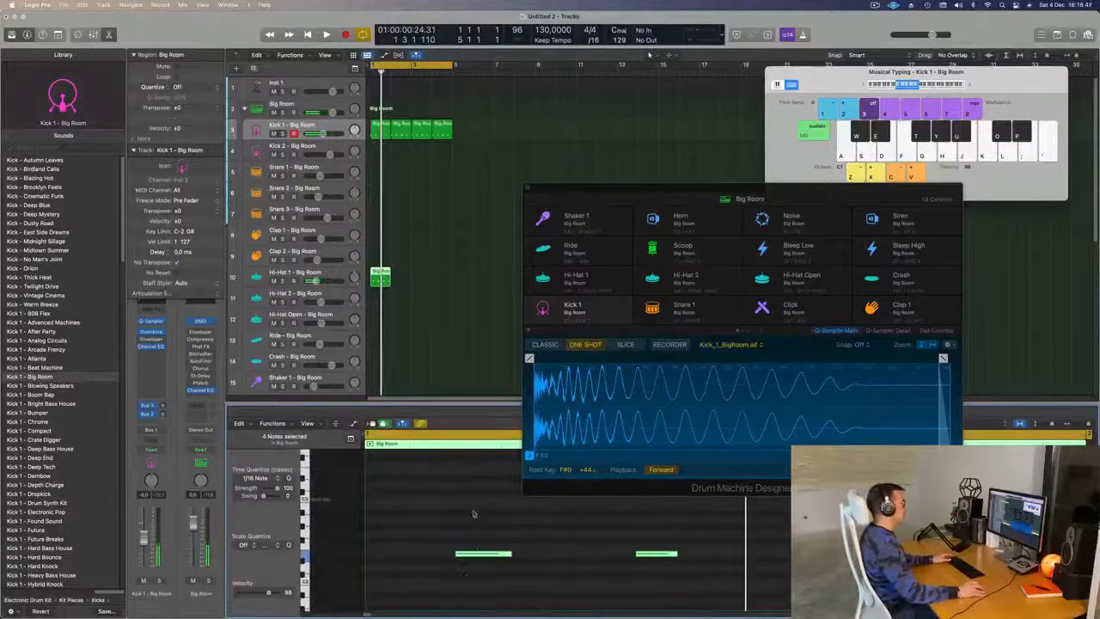
drag(510, 554, 495, 559)
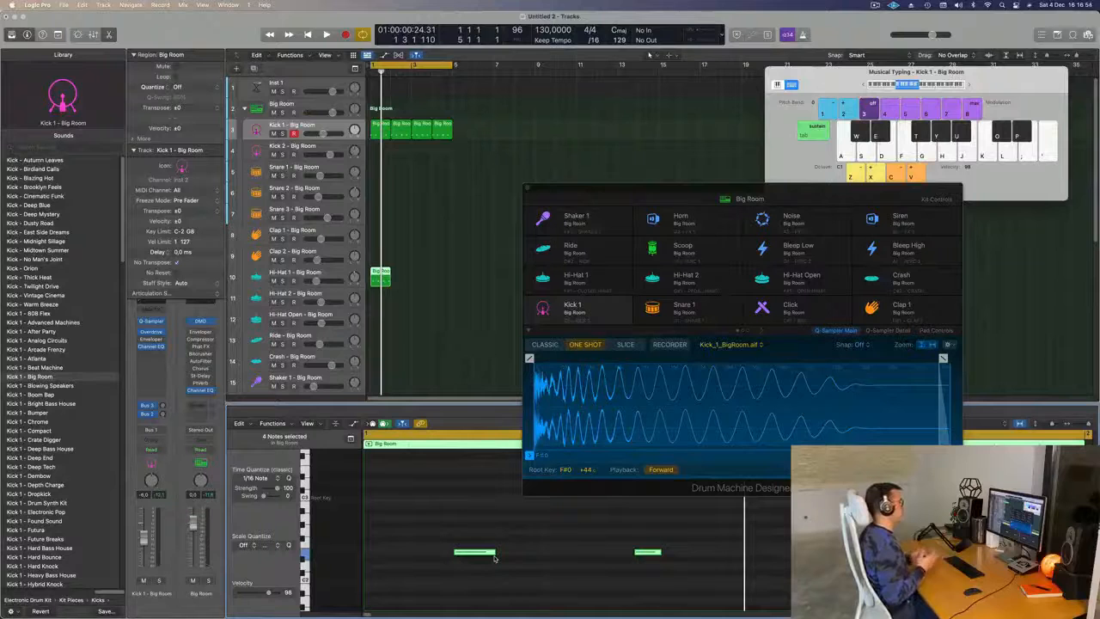
drag(448, 526, 1091, 604)
key(alt+shift+Up)
Repeat the Hi-Hat 1 region to fill the four-bar cycle and move the Drum Machine Designer window off the arrangement
key(space)
drag(421, 270, 370, 282)
key(super+r)
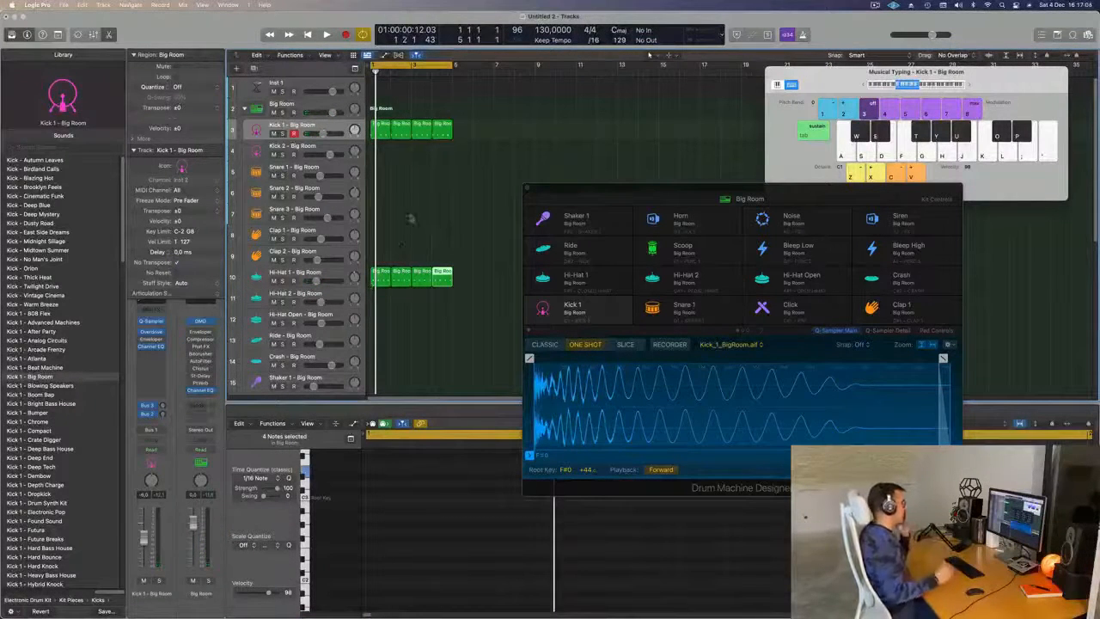
drag(709, 188, 871, 89)
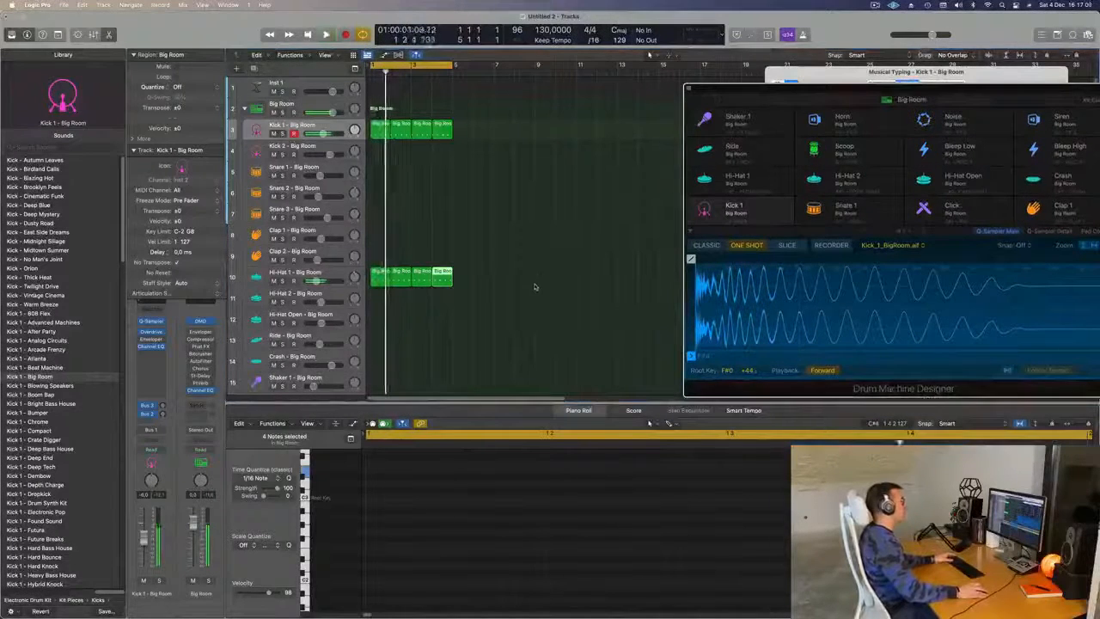
Copy the first Kick 1 region to the Snare 1 track and keep only its notes on beats 2 and 4
scroll(536, 285, down, 1)
click(381, 124)
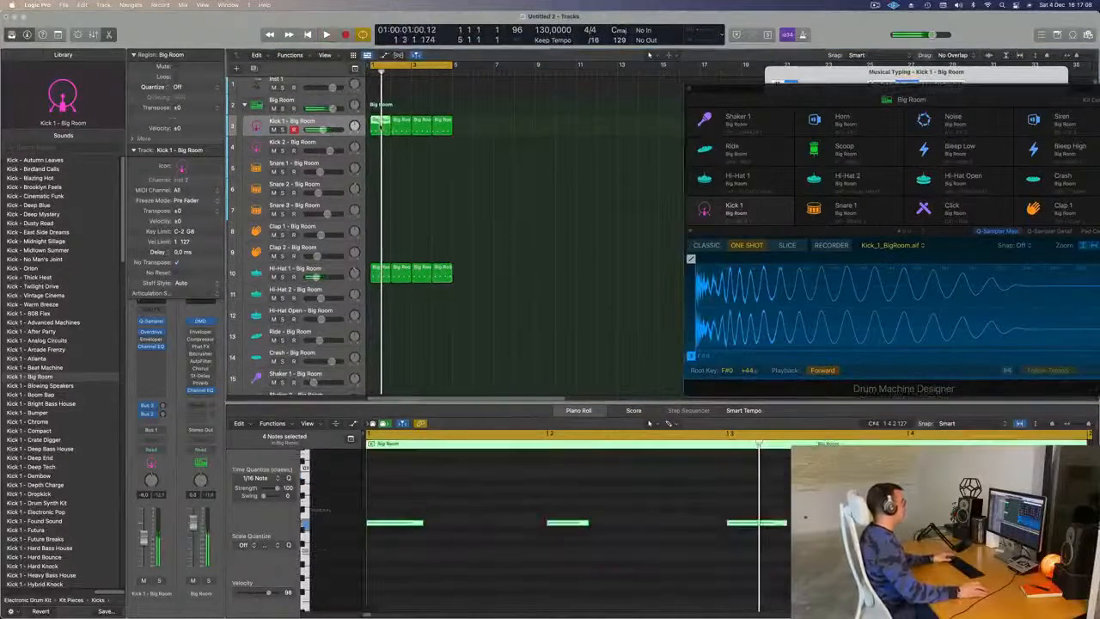
drag(380, 125, 382, 170)
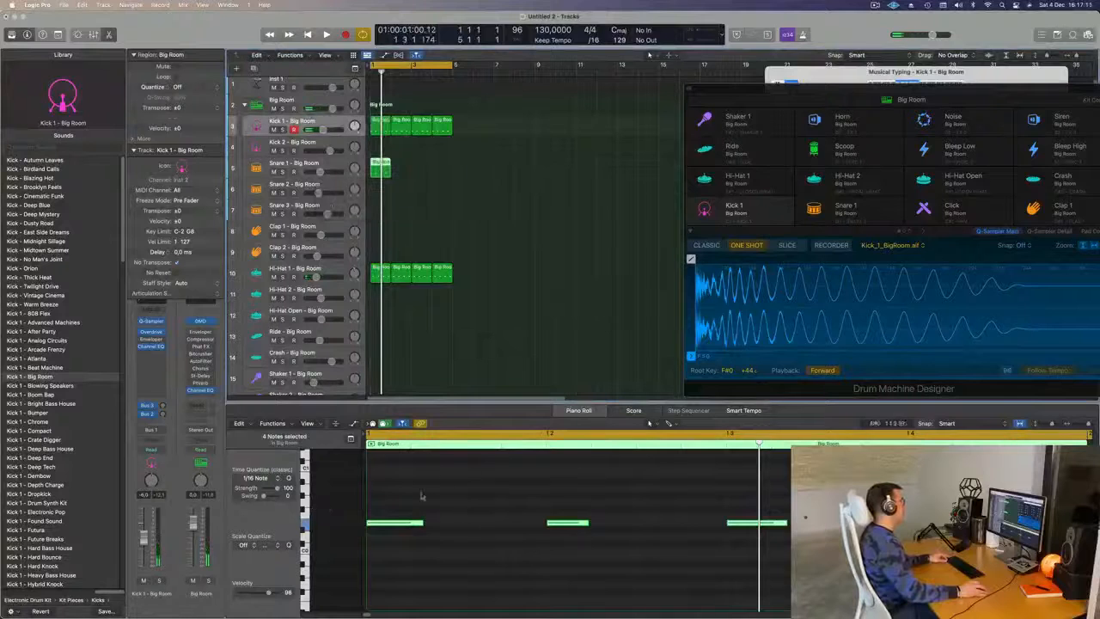
key(Delete)
drag(544, 499, 792, 596)
key(space)
key(space)
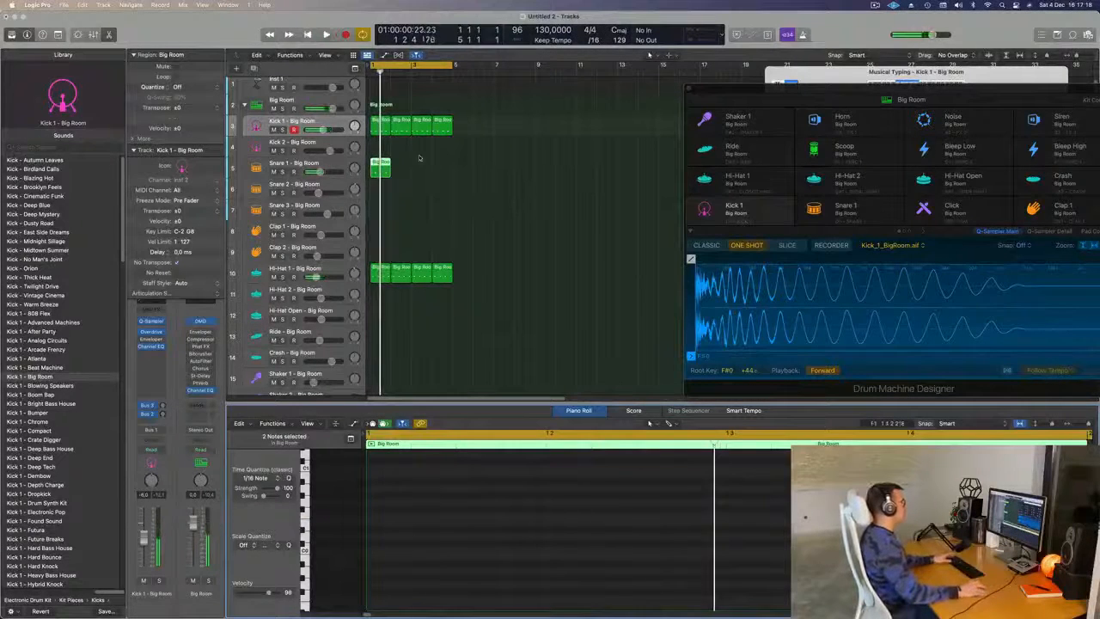
Repeat the Snare 1 region until it fills the four-bar cycle
key(super+r)
key(super+r)
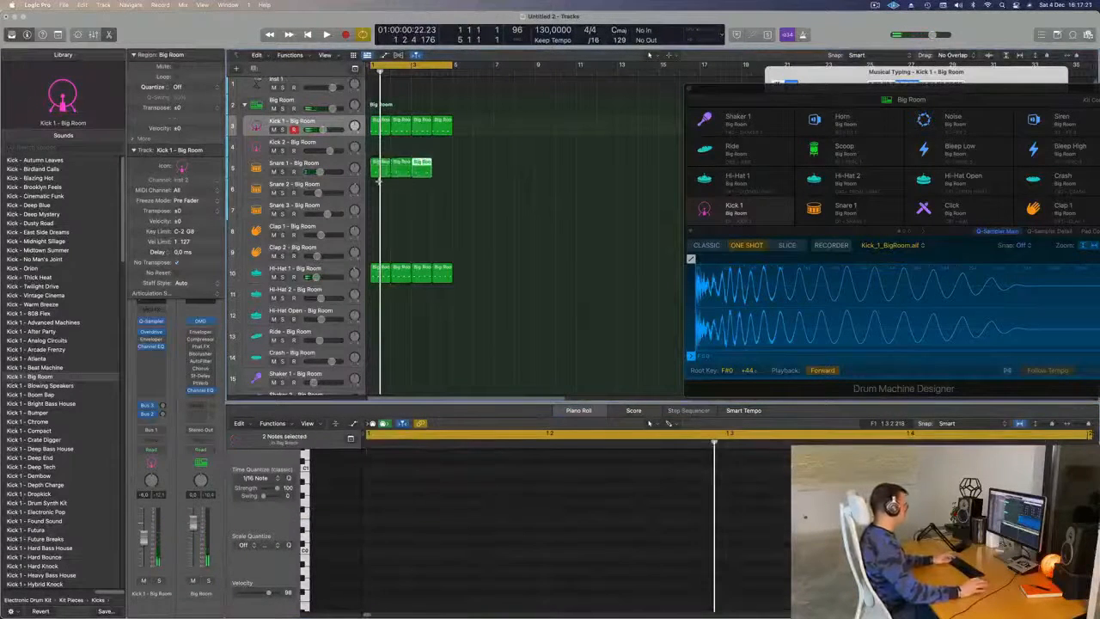
key(space)
Select the Snare 1 track and lower its volume to -15.4 dB while listening to the loop
click(267, 165)
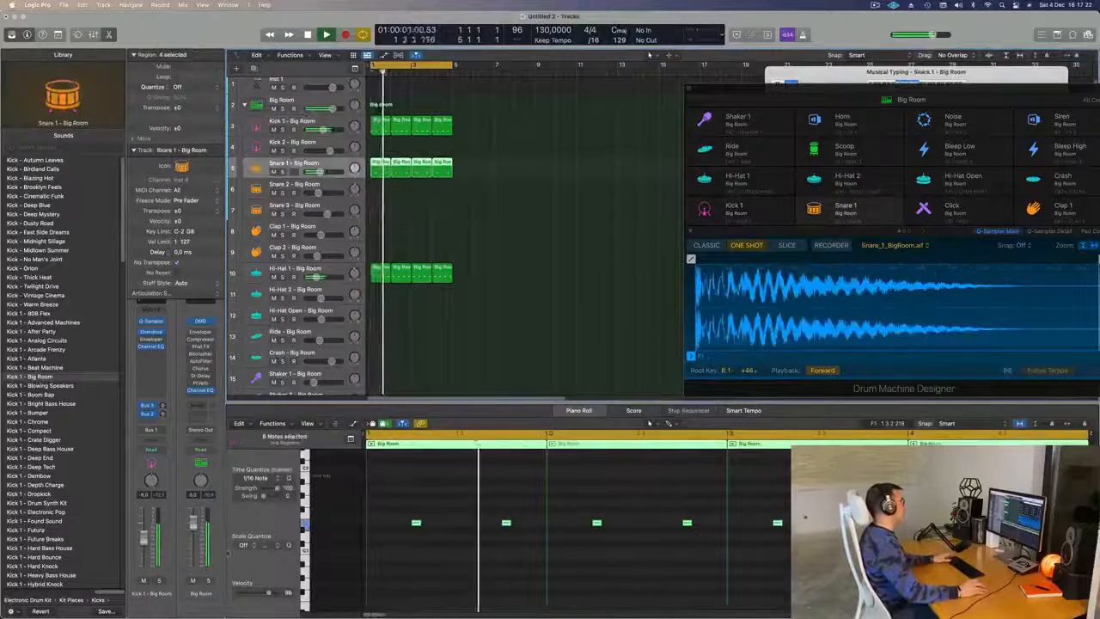
key(space)
key(space)
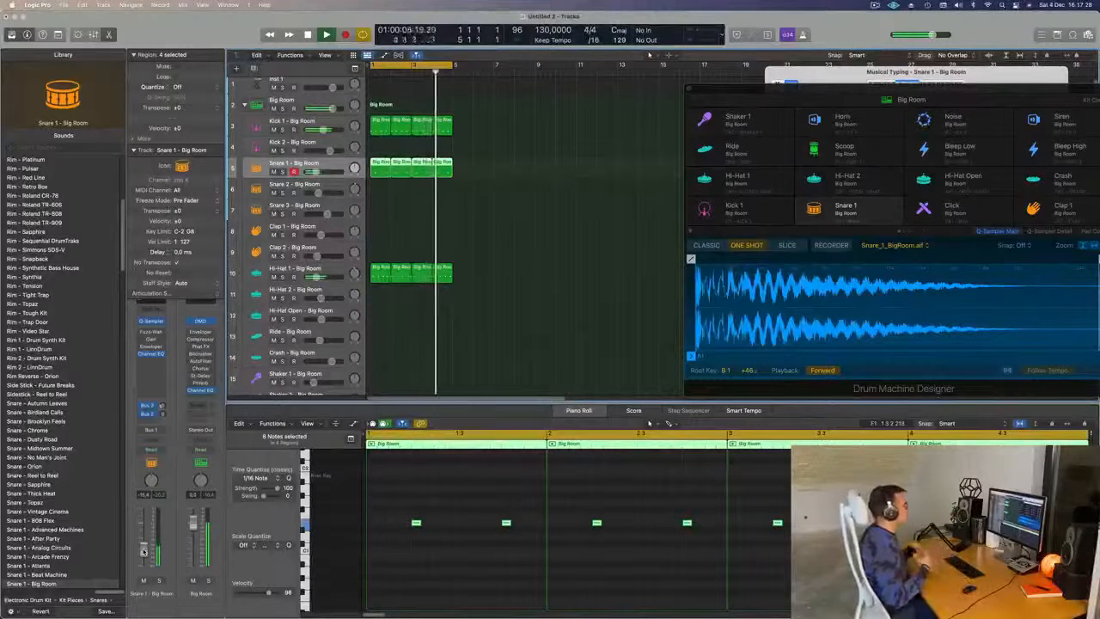
Reduce the track height and copy the first Kick 1 region to bar 1 of the Kick 2 track
scroll(535, 261, down, 4)
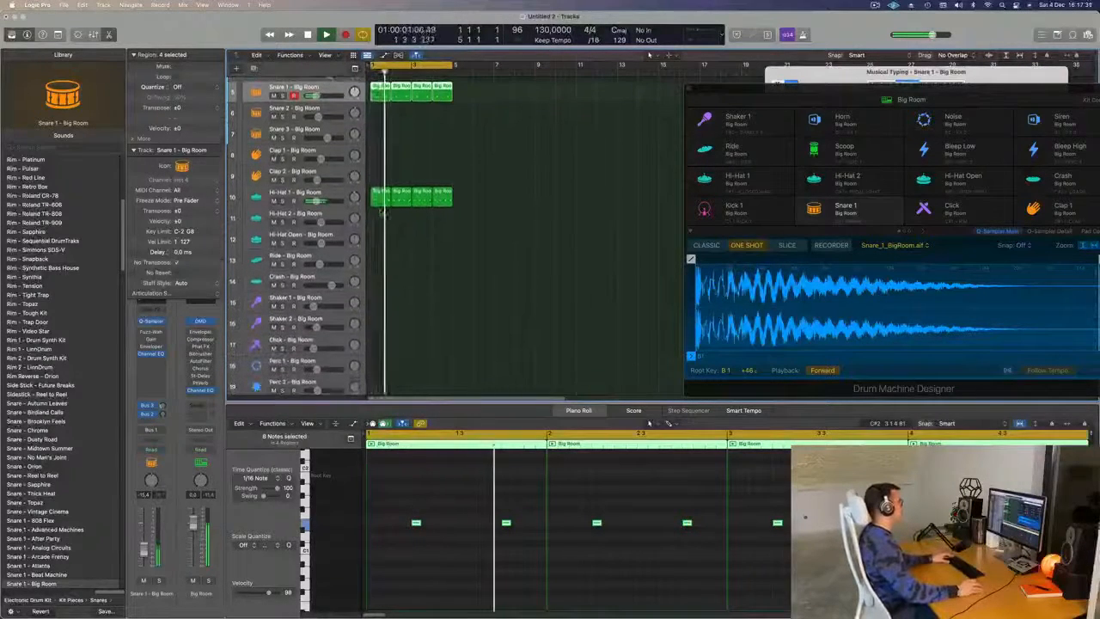
key(super+Up)
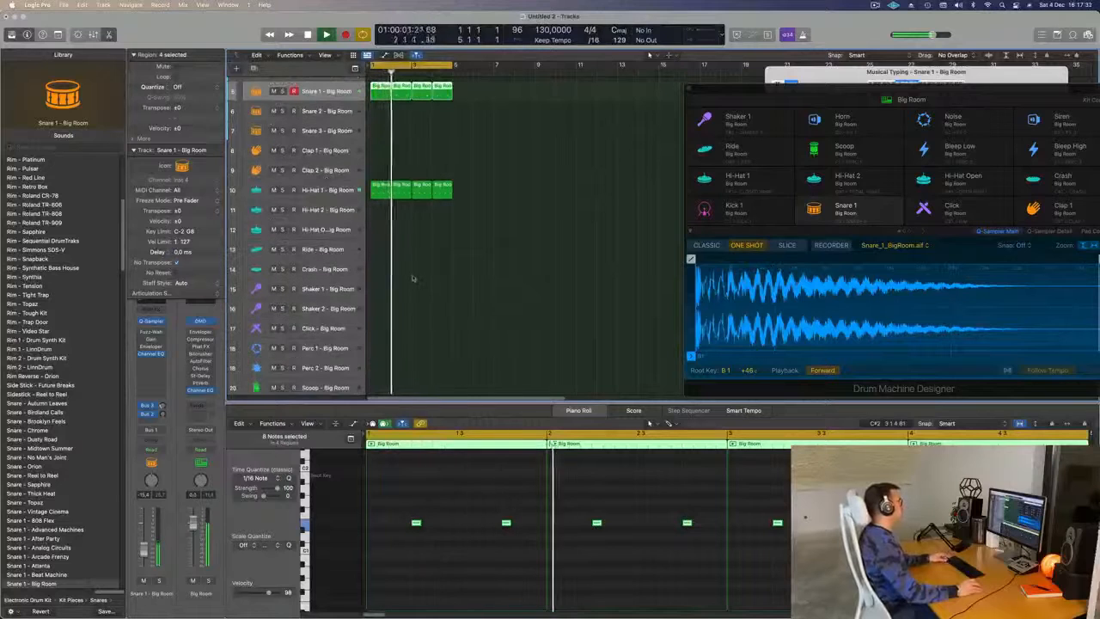
scroll(412, 278, up, 4)
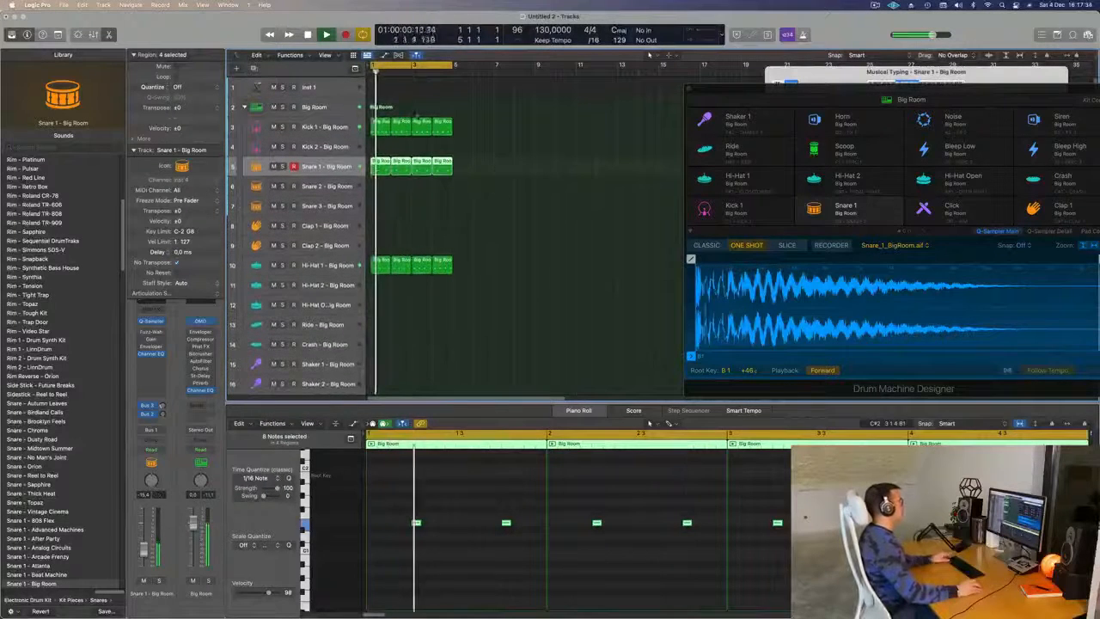
click(381, 126)
drag(382, 126, 382, 145)
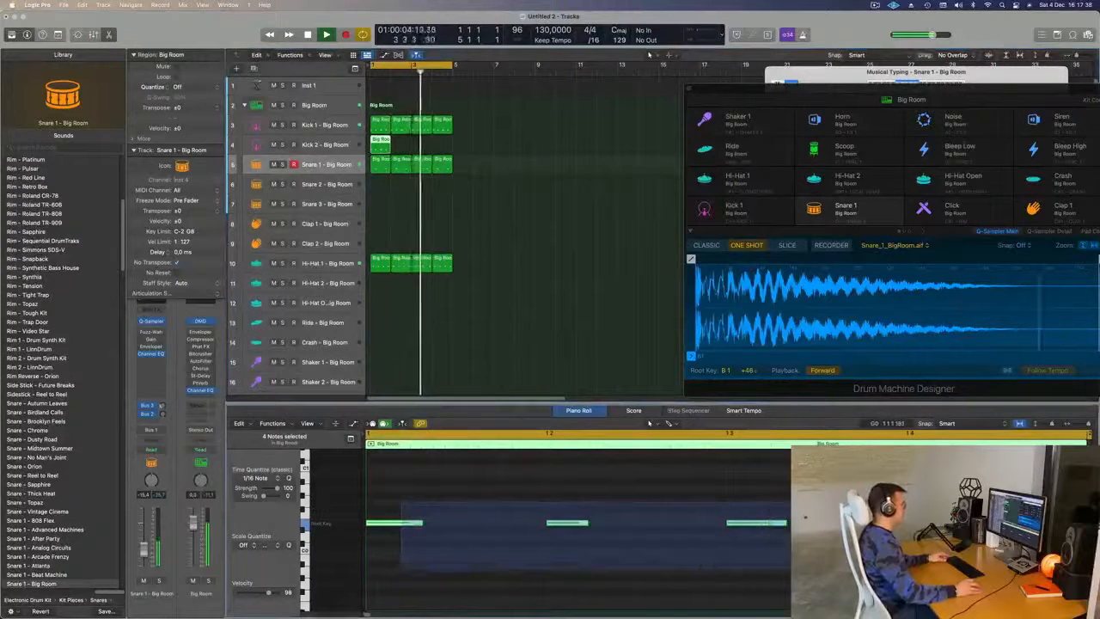
Delete all Kick 2 notes except the one on beat 4 and move that note half a beat later
drag(402, 502, 945, 567)
key(Delete)
scroll(669, 537, up, 3)
click(385, 144)
scroll(574, 510, down, 3)
key(super+a)
scroll(553, 512, down, 3)
key(space)
key(space)
scroll(398, 509, down, 4)
drag(398, 509, 630, 598)
key(Delete)
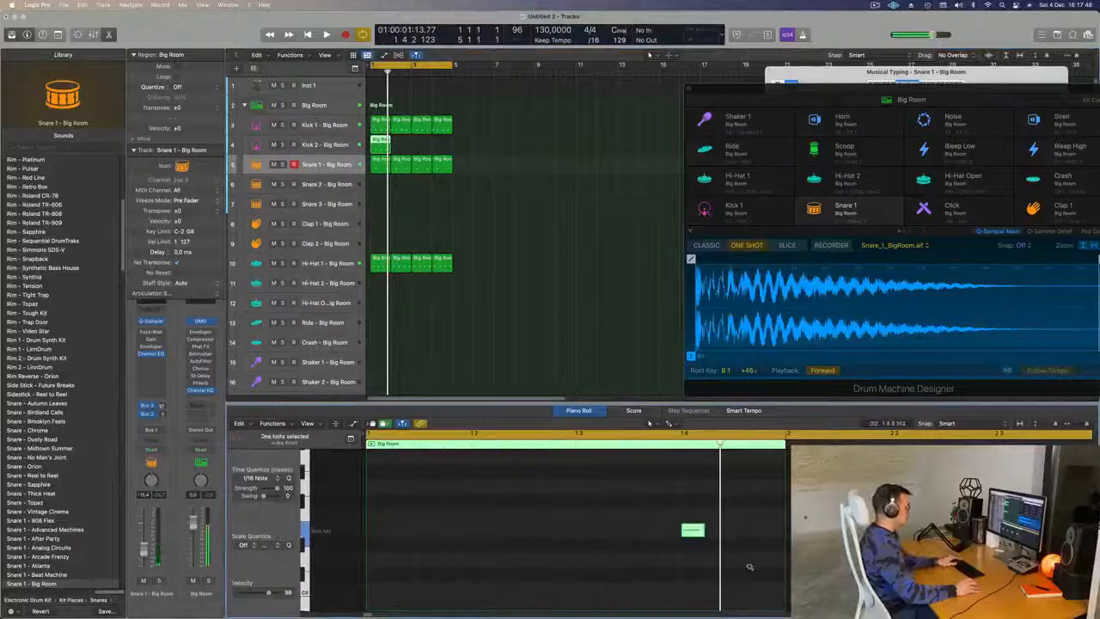
key(space)
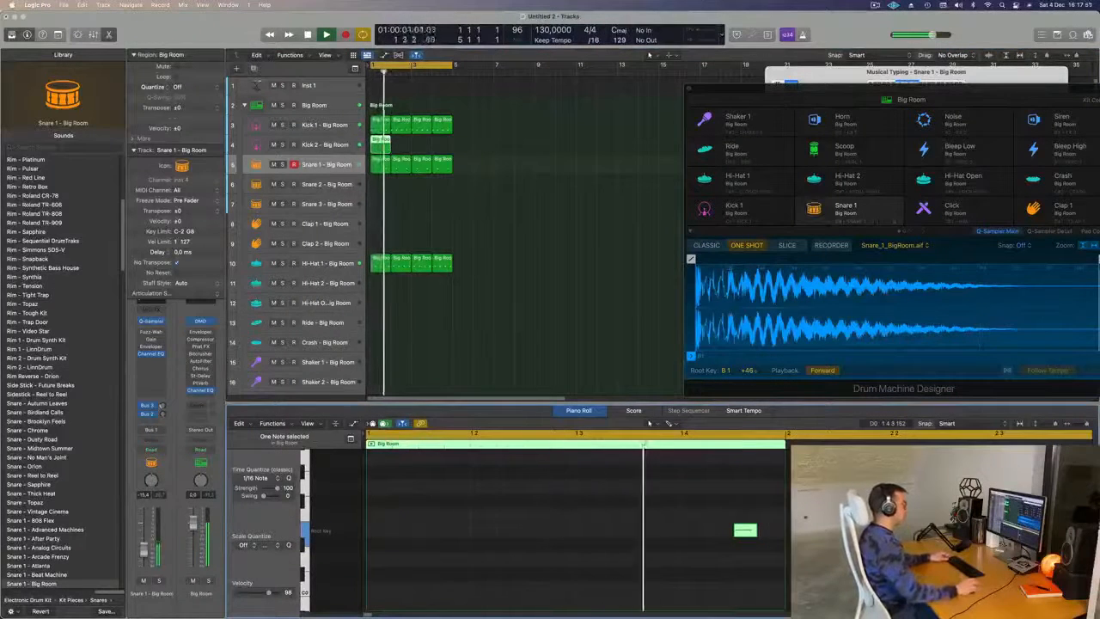
Select the Kick 2 track and repeat its one-bar region to fill the four-bar cycle
click(321, 126)
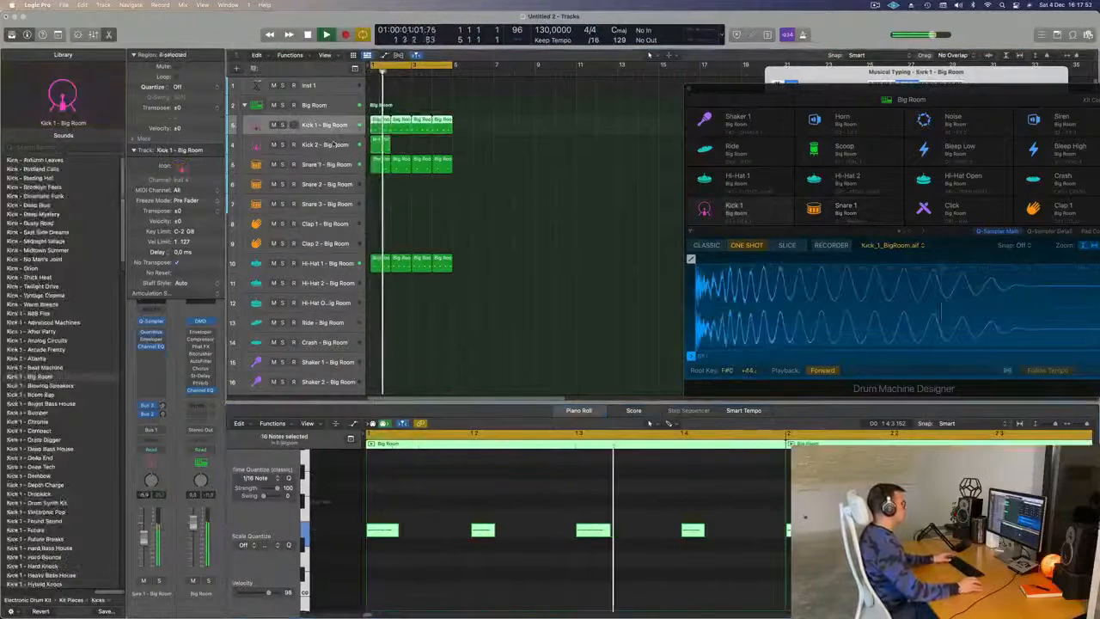
click(320, 146)
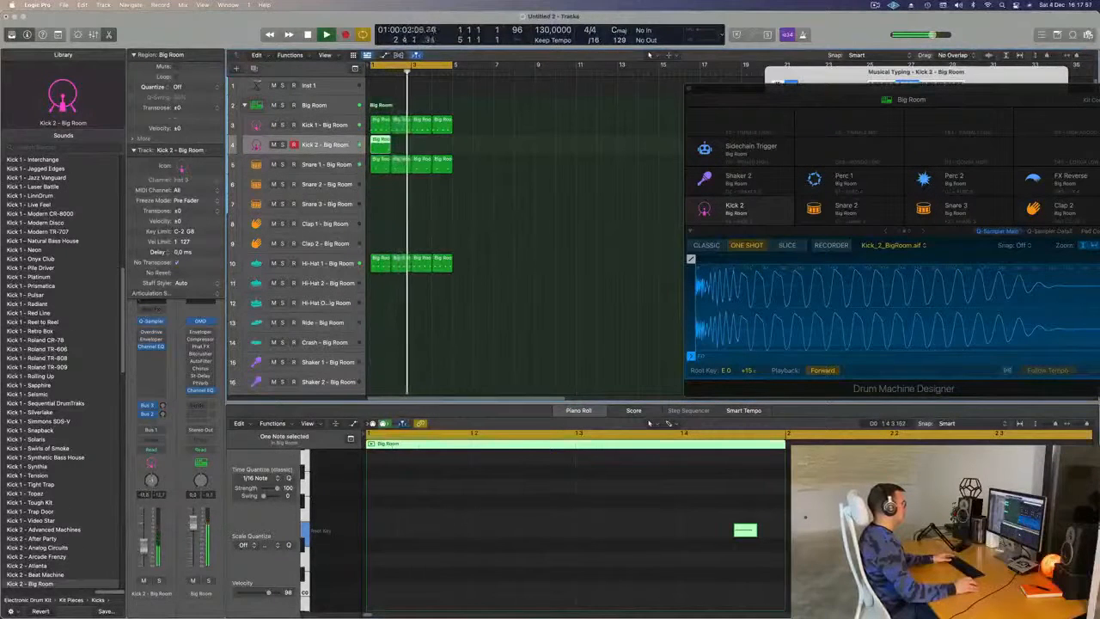
click(400, 152)
click(385, 147)
key(super+r)
key(super+r)
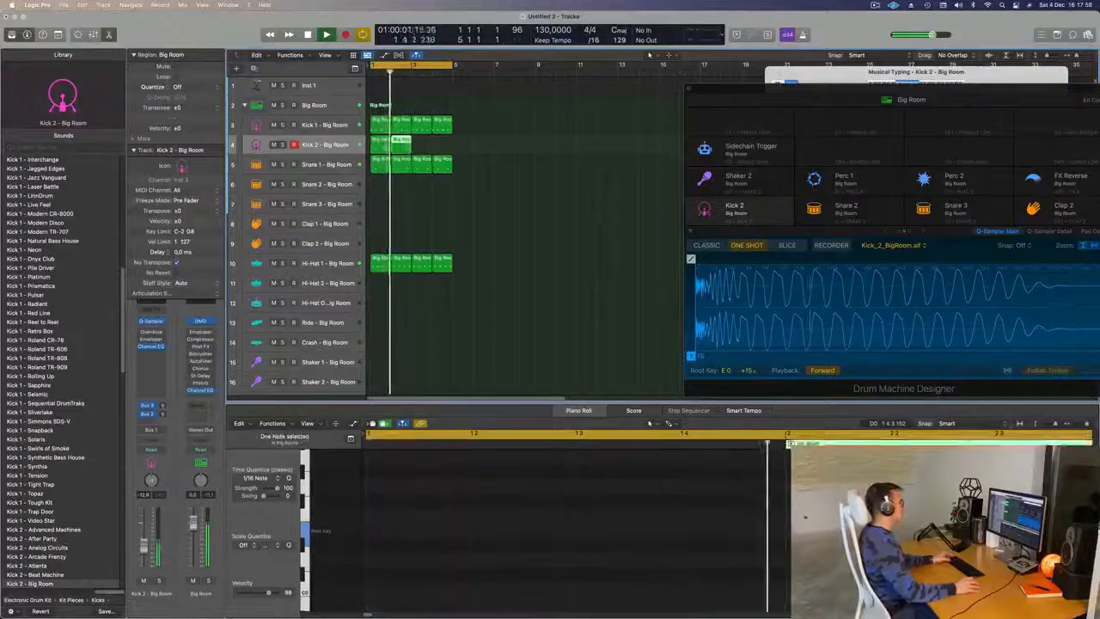
Adjust the Kick 2 track's volume while the loop plays
click(340, 140)
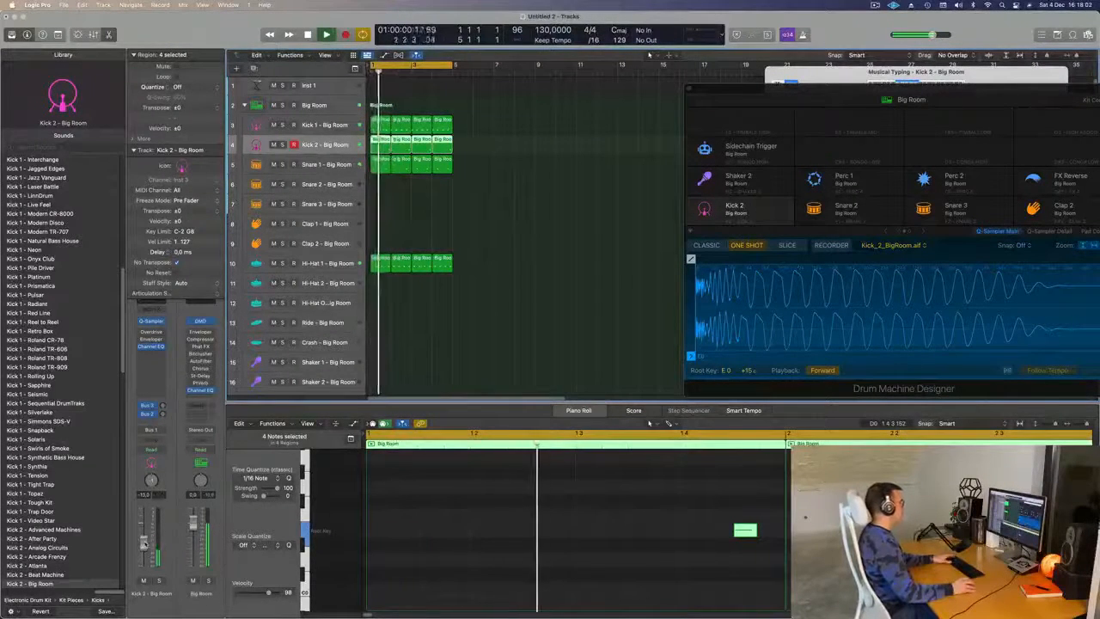
scroll(507, 301, up, 1)
scroll(552, 282, down, 3)
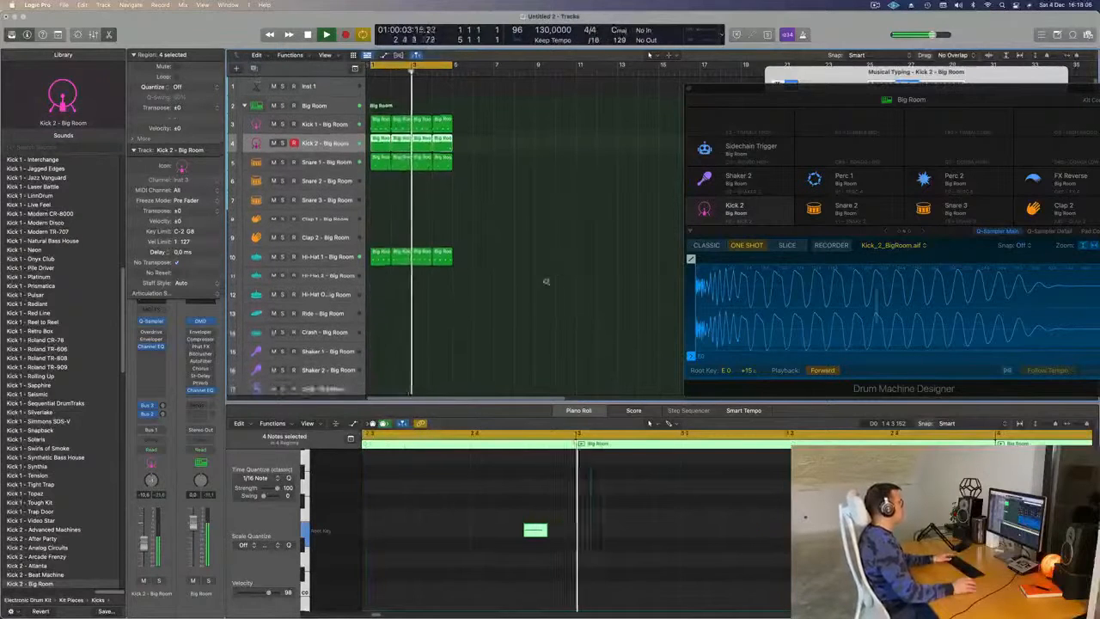
Drop the first Kick 1 region onto the Clap 1 track and delete all its notes except the one on beat 1
click(534, 228)
scroll(555, 228, down, 1)
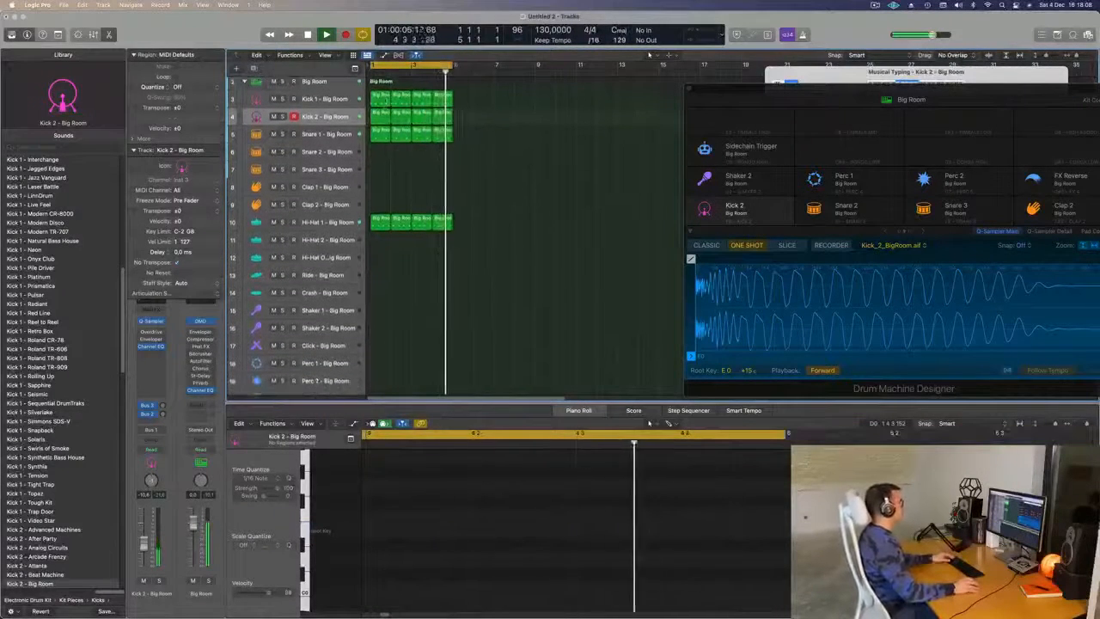
click(381, 94)
drag(381, 95, 382, 197)
key(space)
drag(450, 508, 759, 577)
key(BackSpace)
drag(545, 502, 359, 563)
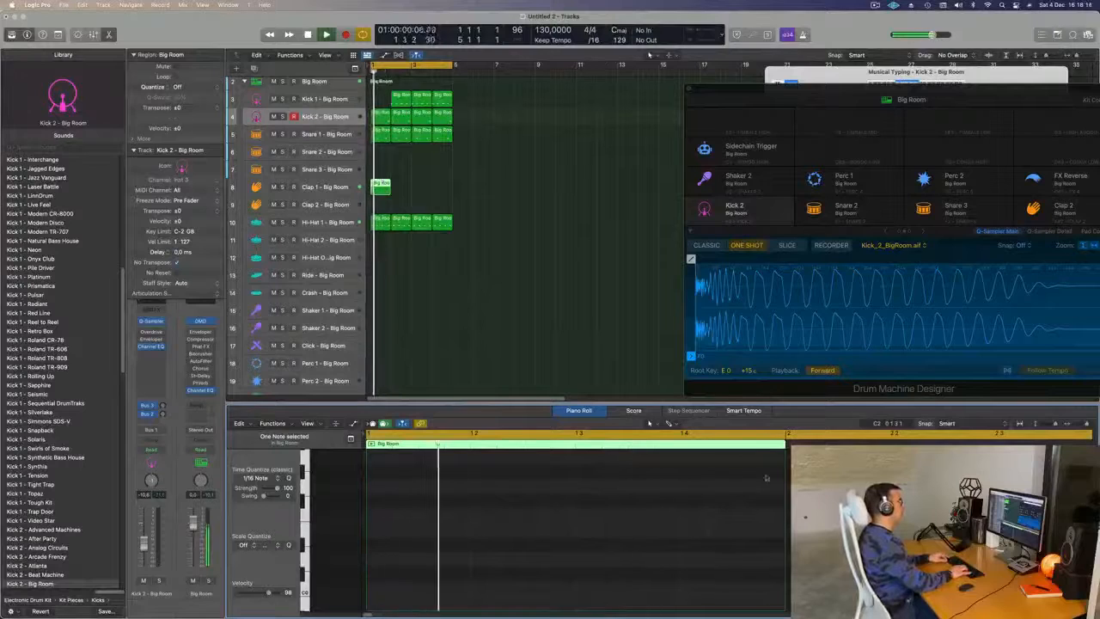
Fill the empty first bar of Kick 1 with a copy of its bar 2 region and play the loop
mouse_move(401, 97)
mouse_down()
mouse_move(380, 98)
mouse_move(401, 98)
mouse_up()
key(space)
key(space)
Select the Clap 1 track and adjust its Bus 2 delay send while listening to the loop
click(333, 189)
key(space)
key(space)
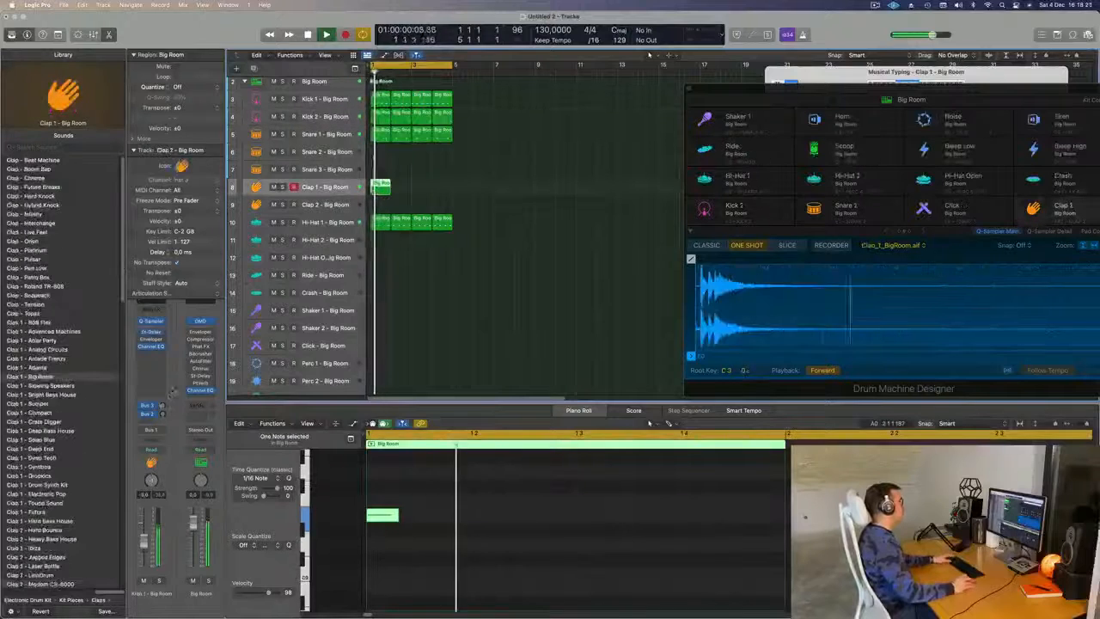
key(space)
click(161, 414)
key(space)
key(space)
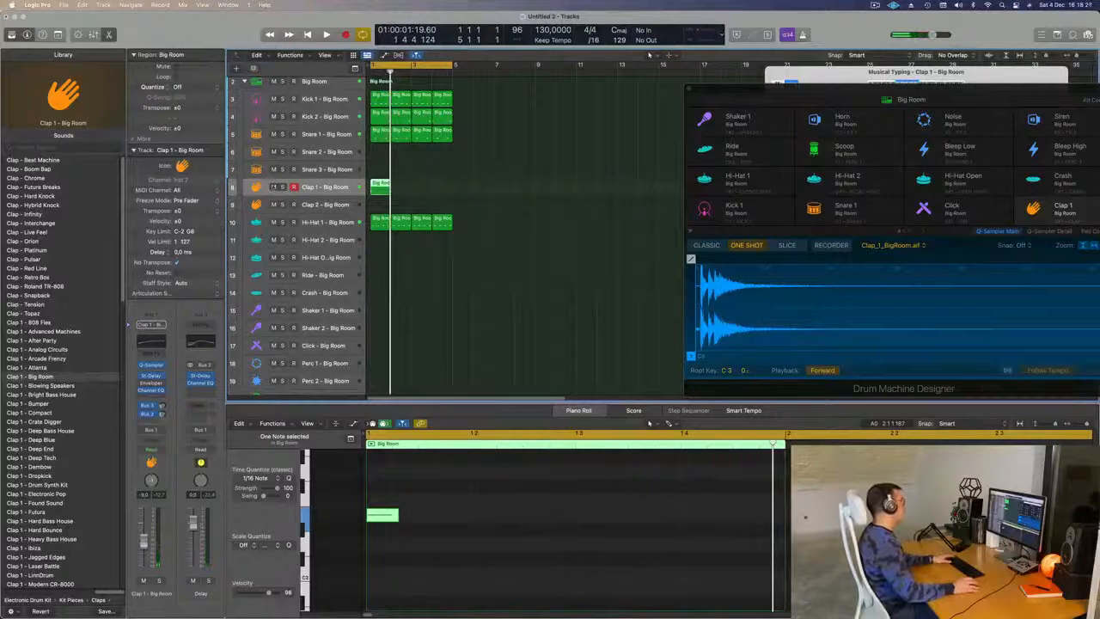
Copy the Clap 1 region from bar 1 to bar 3 and play the loop
scroll(437, 191, up, 1)
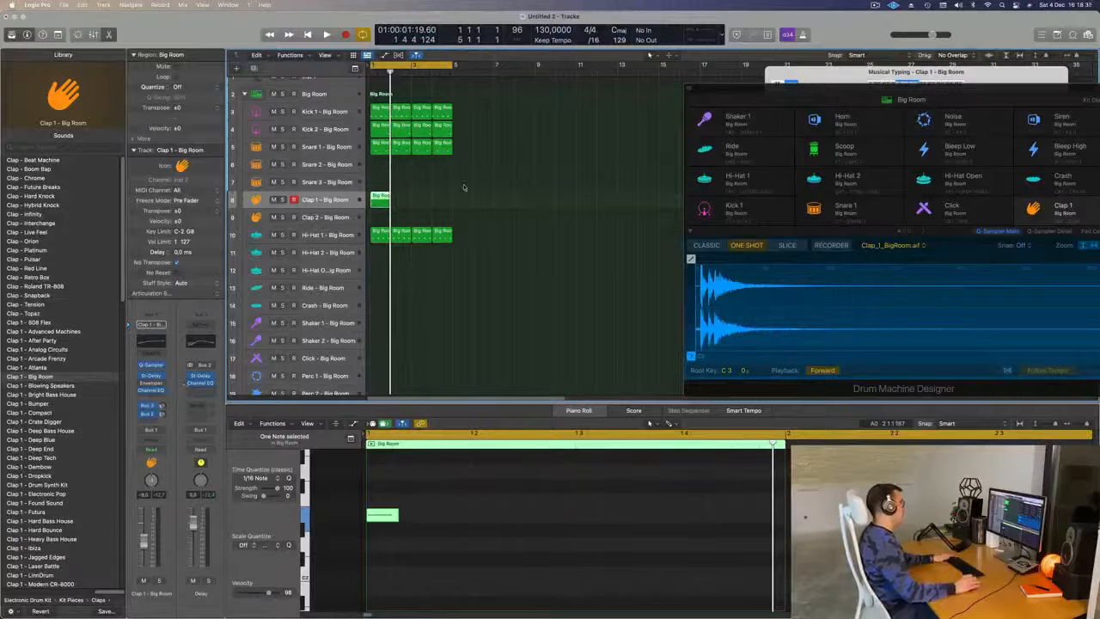
key(space)
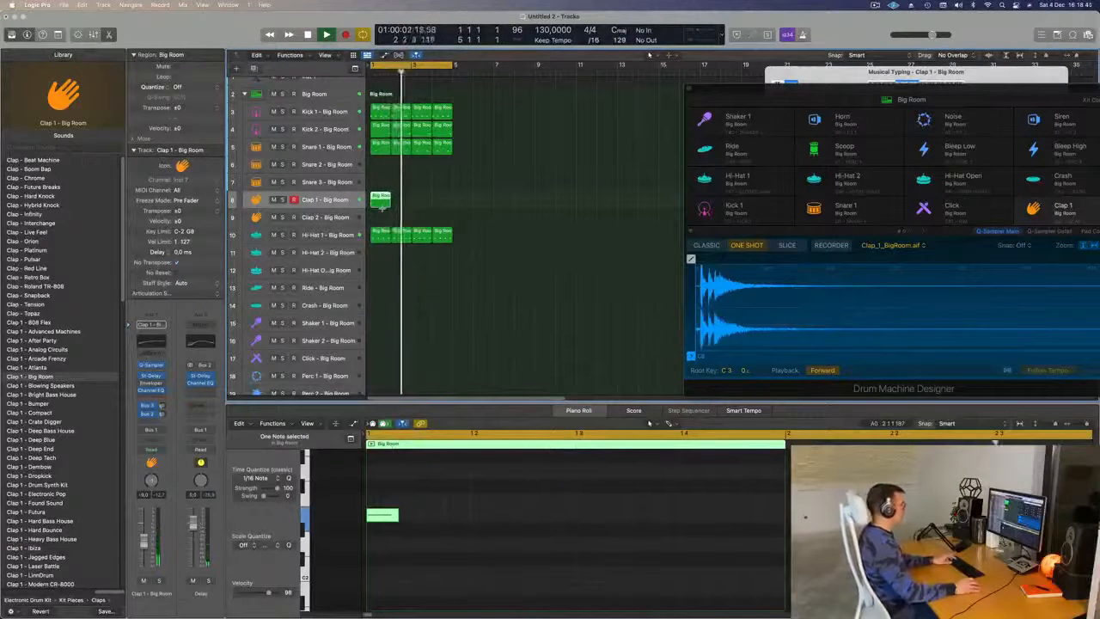
drag(398, 205, 422, 199)
key(space)
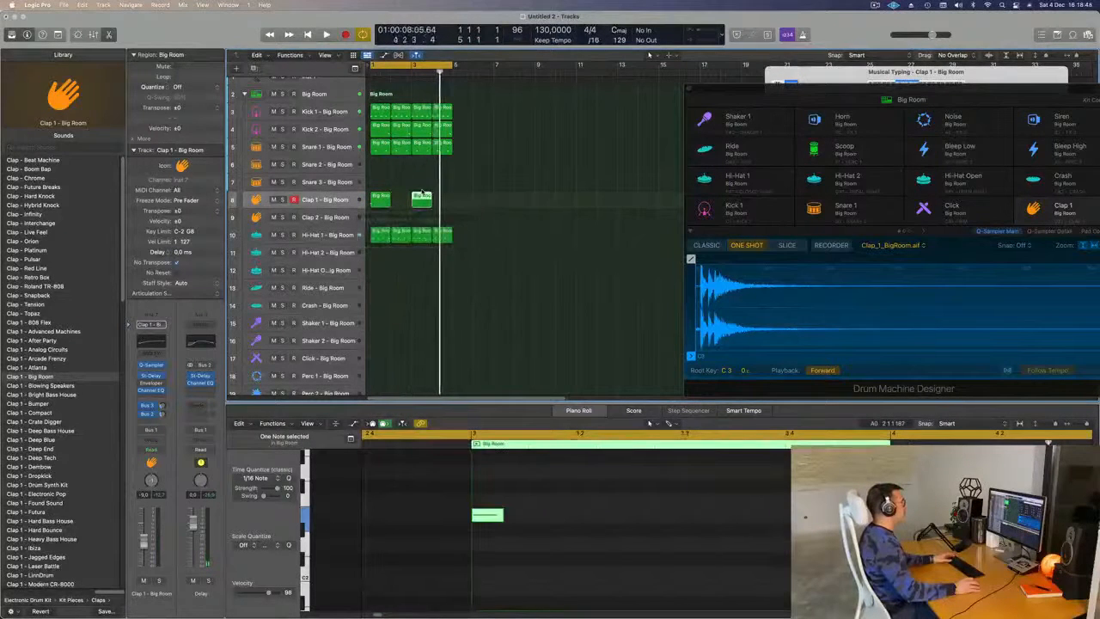
key(space)
click(470, 205)
key(space)
key(space)
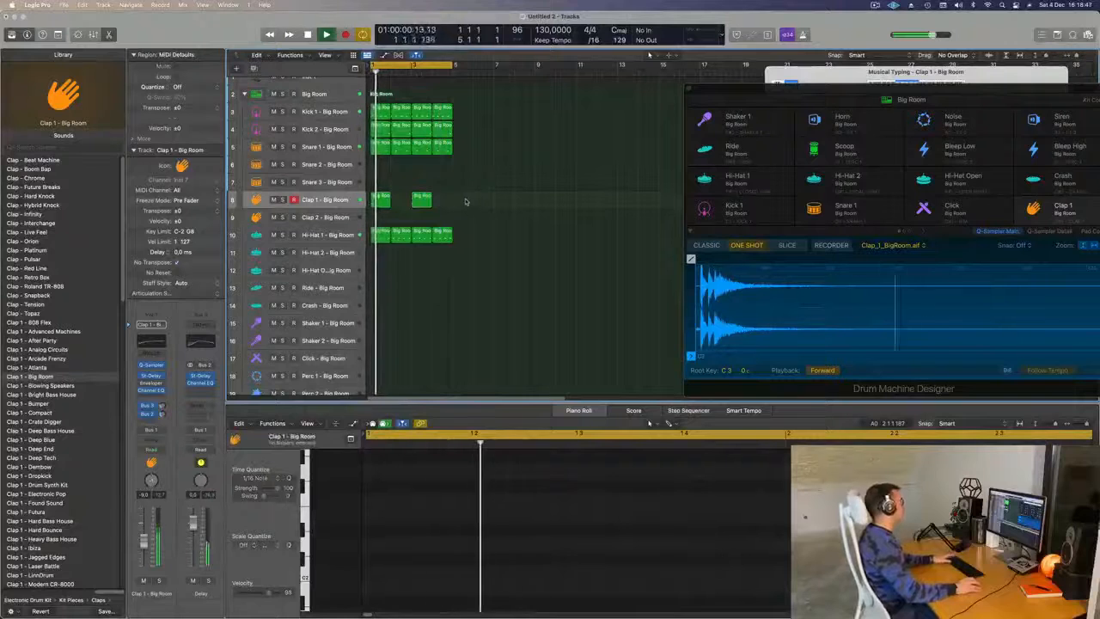
key(space)
key(space)
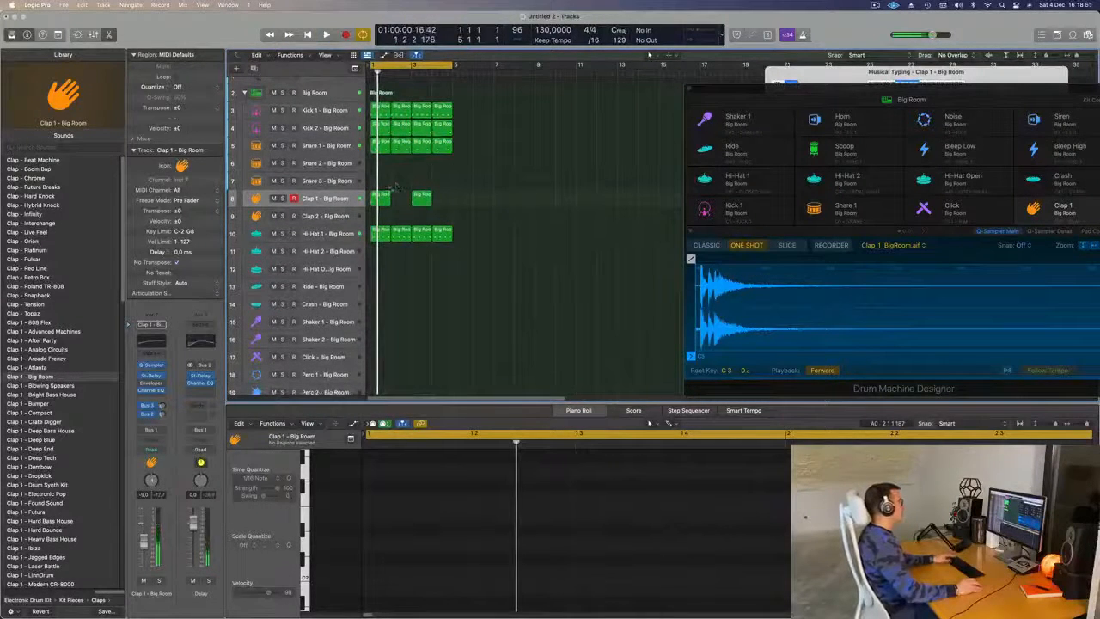
Copy the Clap 1 region onto bar 2 of the Perc 1 track and place two notes in the first half of that bar
drag(383, 197, 404, 330)
scroll(742, 518, down, 3)
drag(698, 493, 710, 521)
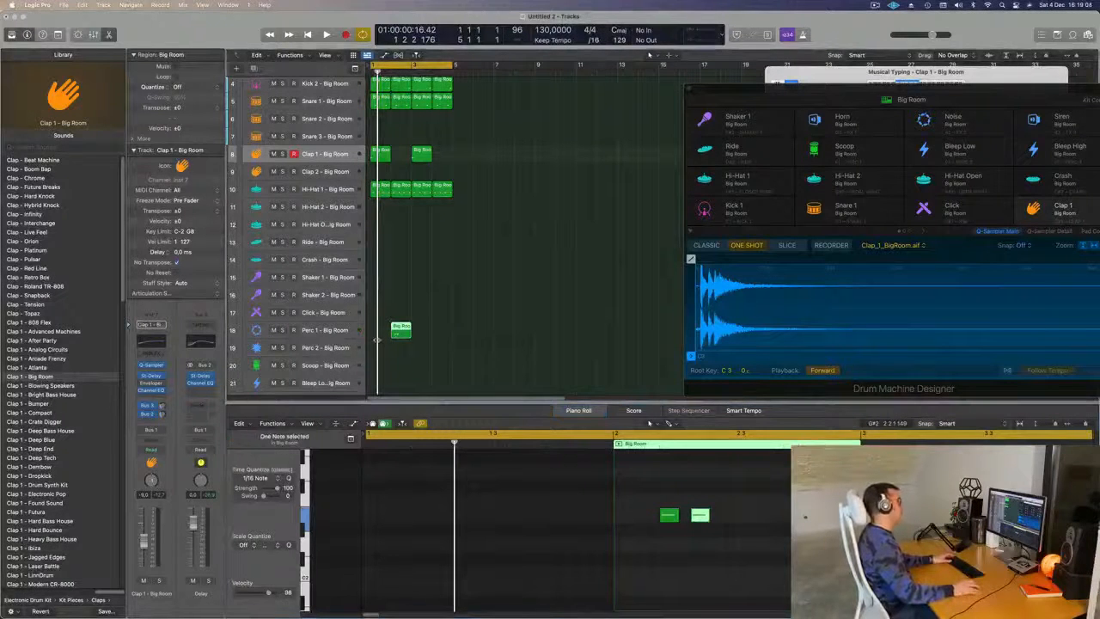
Play the loop and copy the Perc 1 region from bar 2 to bar 4
key(space)
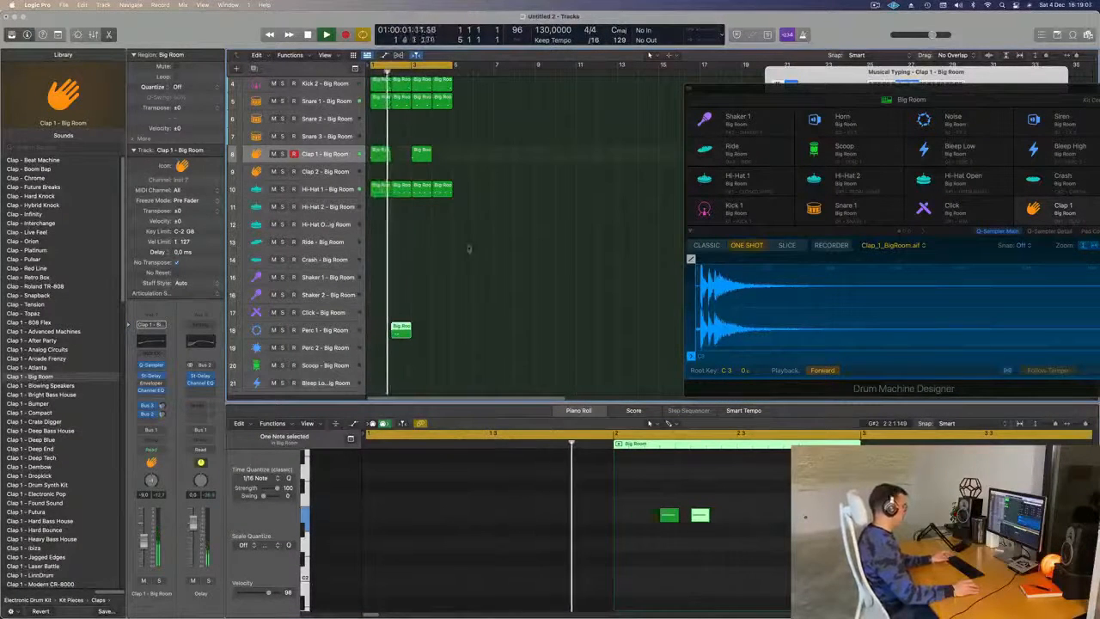
key(space)
mouse_move(443, 315)
mouse_down()
mouse_move(397, 338)
mouse_move(442, 319)
mouse_up()
scroll(444, 319, down, 3)
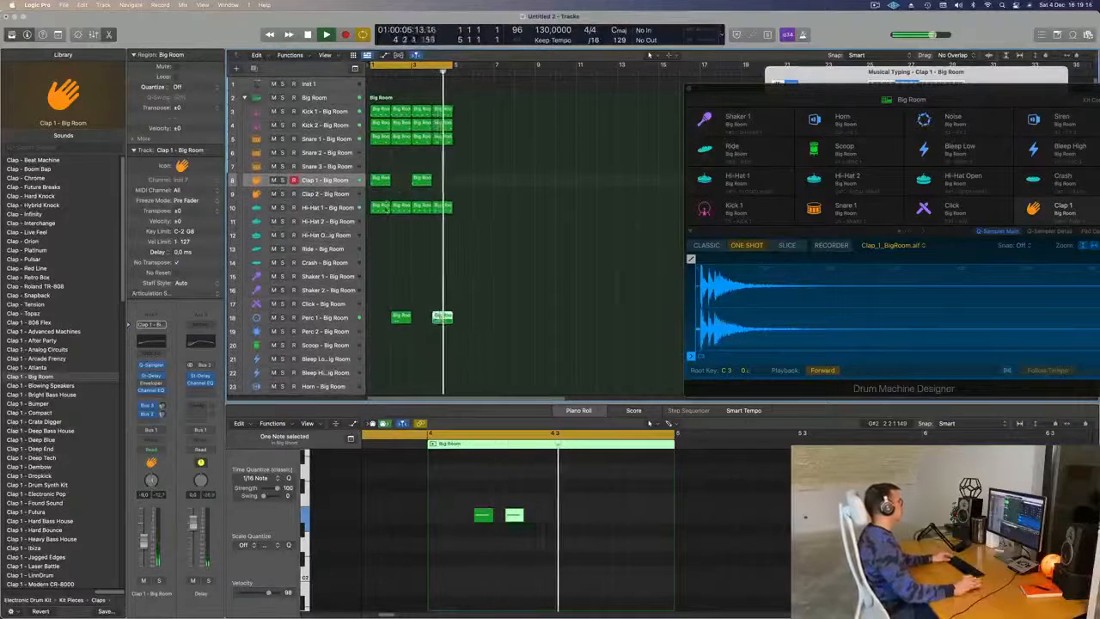
Try a copy of the first Hi-Hat 1 region in bar 1 of the Perc 1 track
click(379, 206)
drag(378, 206, 388, 318)
key(space)
key(super+z)
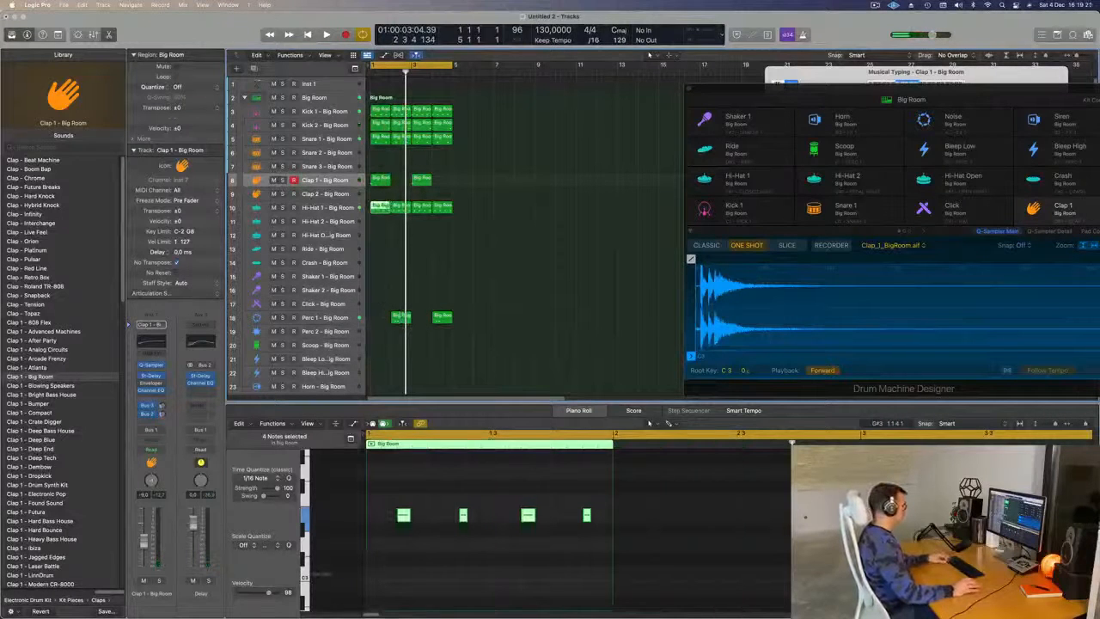
Copy the first Hi-Hat 1 region onto bar 1 of Shaker 2, fill it with shifted copies of its notes, and play it
drag(379, 206, 379, 294)
drag(390, 389, 388, 391)
drag(384, 468, 683, 592)
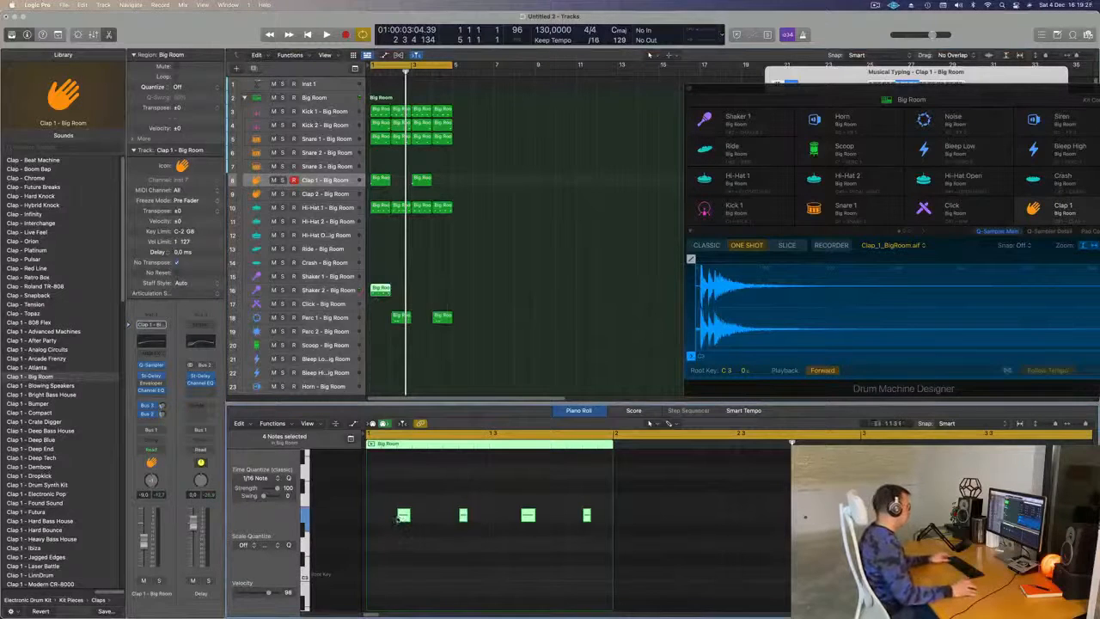
mouse_move(404, 516)
mouse_down()
mouse_move(373, 519)
mouse_move(386, 524)
mouse_up()
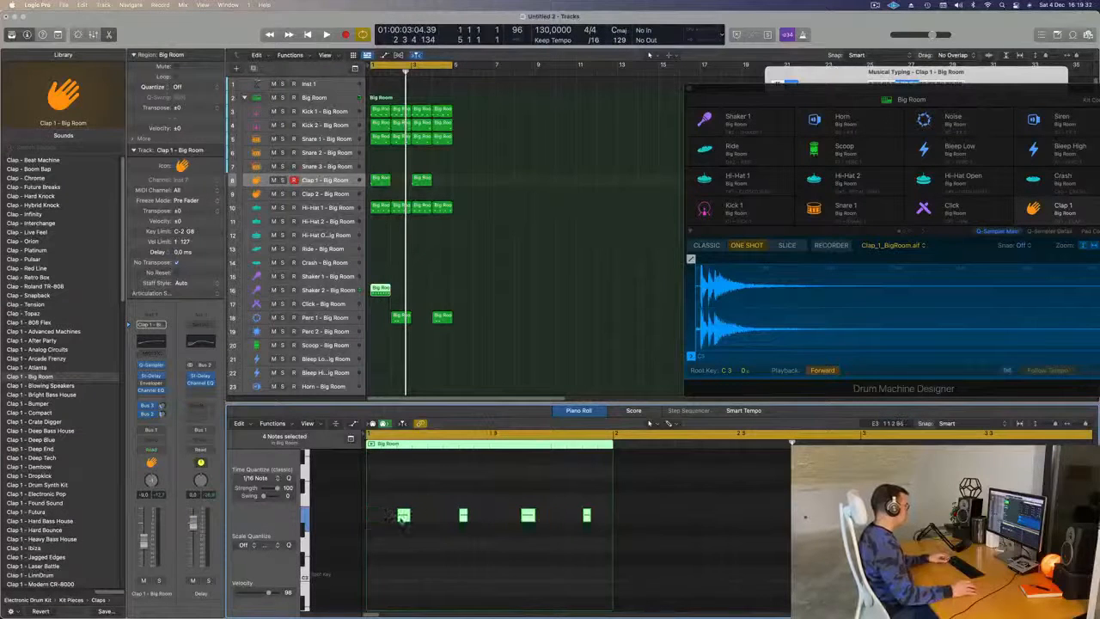
drag(397, 519, 422, 522)
key(space)
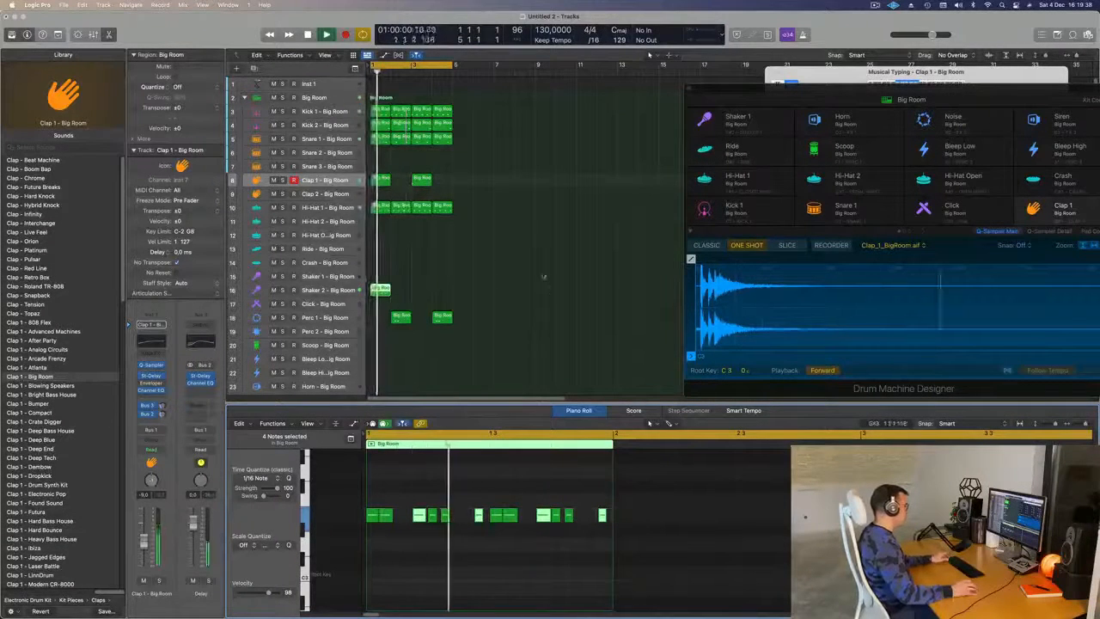
Repeat the Shaker 2 region three times to fill bars 2 to 4
key(Return)
click(380, 291)
key(Return)
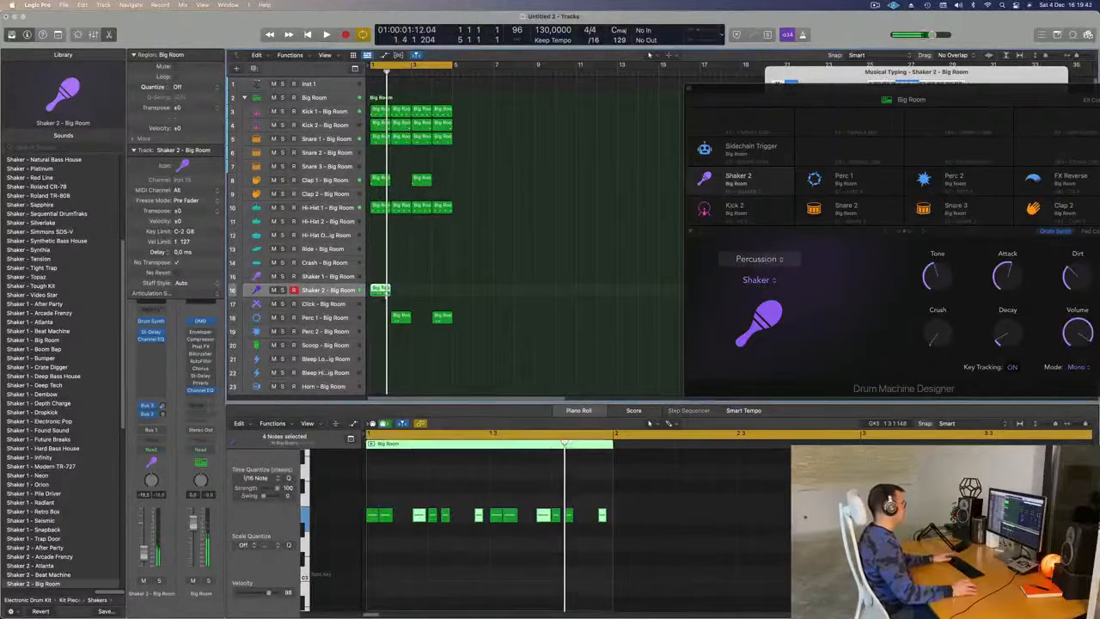
key(super+r)
key(super+r)
key(super+r)
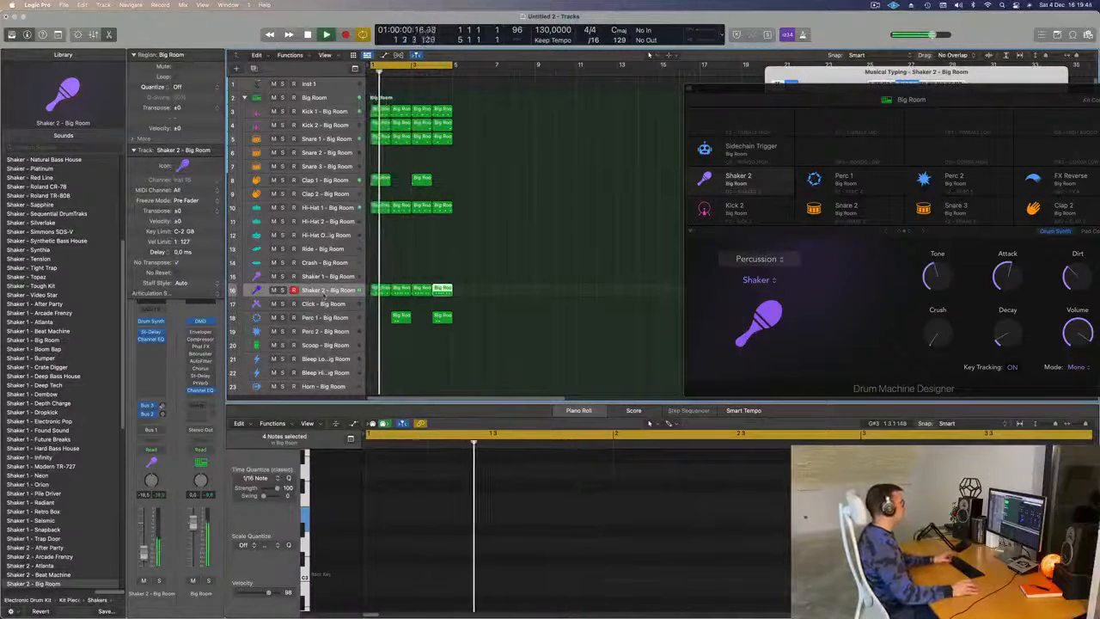
Set Shaker 2's Stereo Delay to 100% output mix on both sides, with 8 ms left and 14 ms right delay time
click(318, 291)
key(Return)
key(Return)
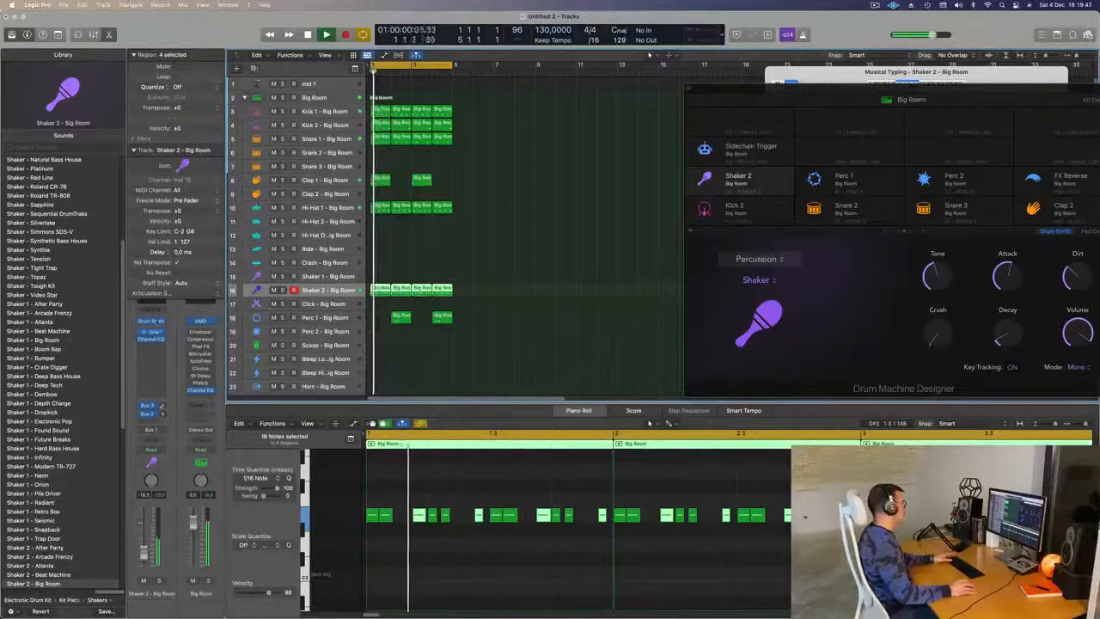
click(151, 332)
key(space)
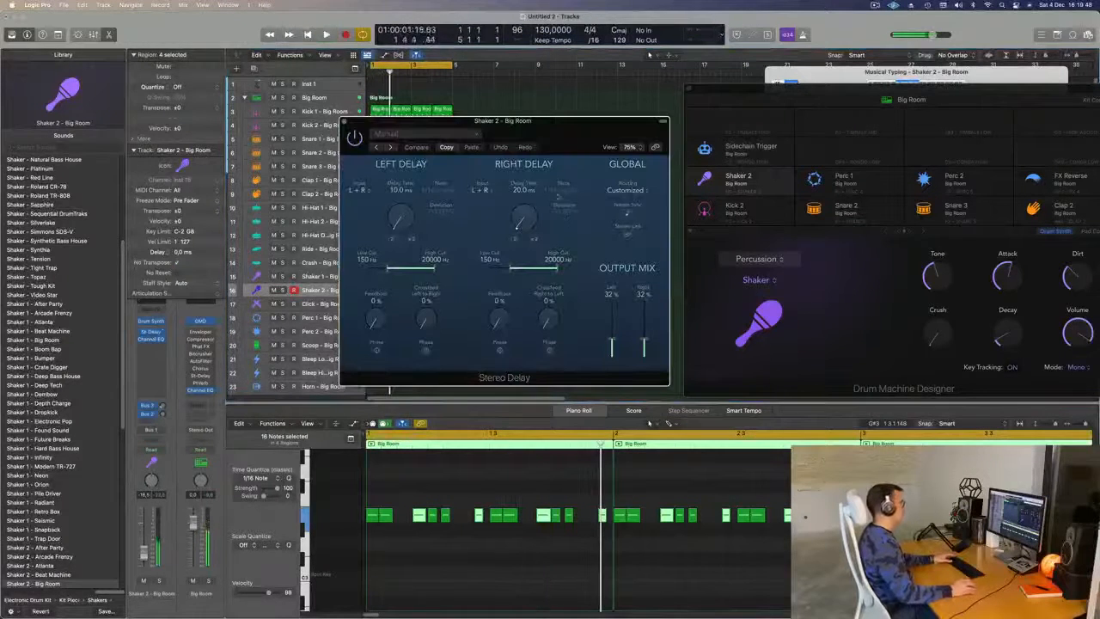
key(Return)
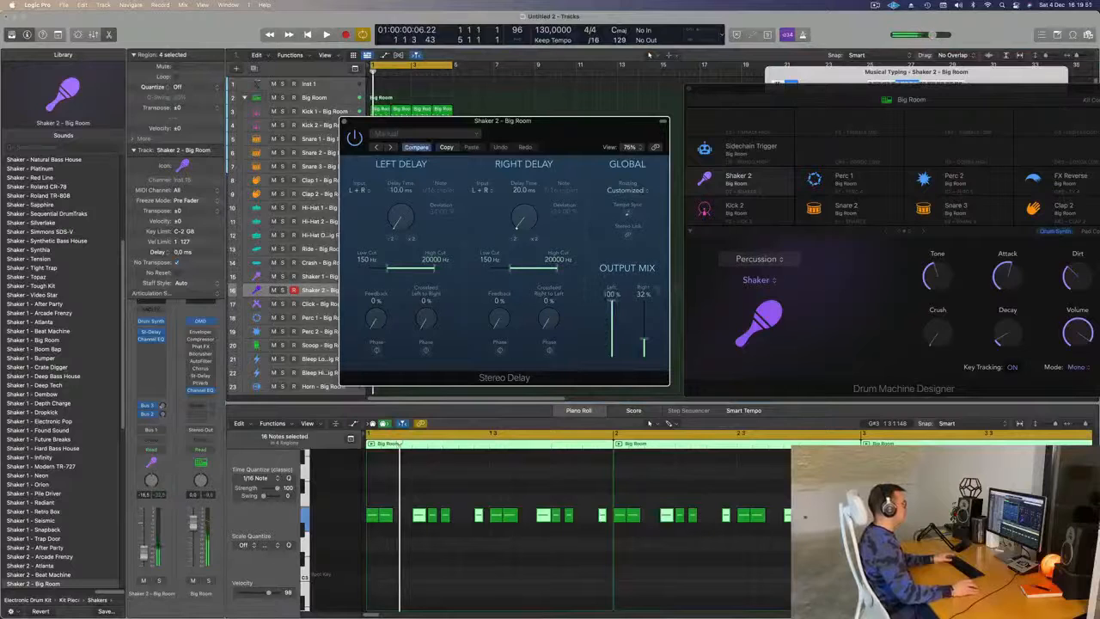
drag(392, 211, 404, 251)
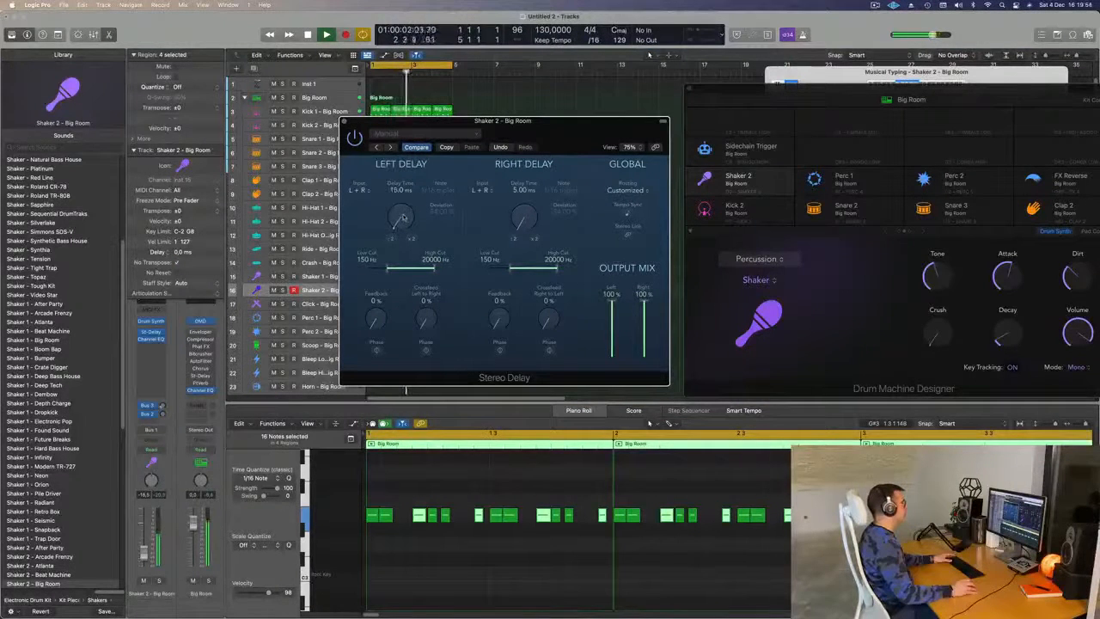
drag(531, 218, 531, 219)
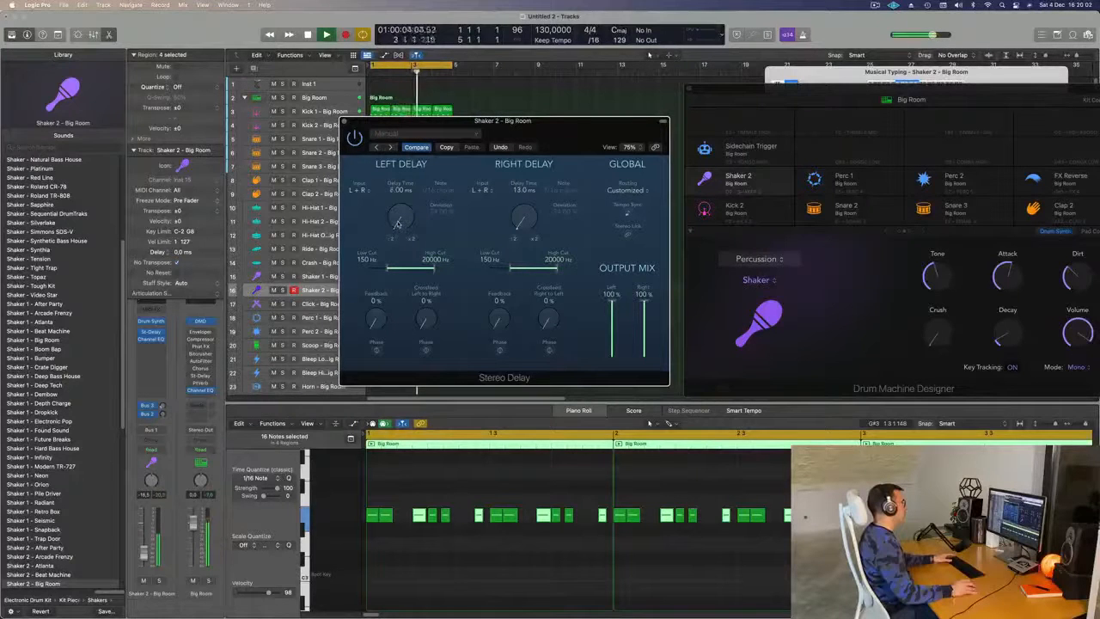
drag(398, 224, 398, 220)
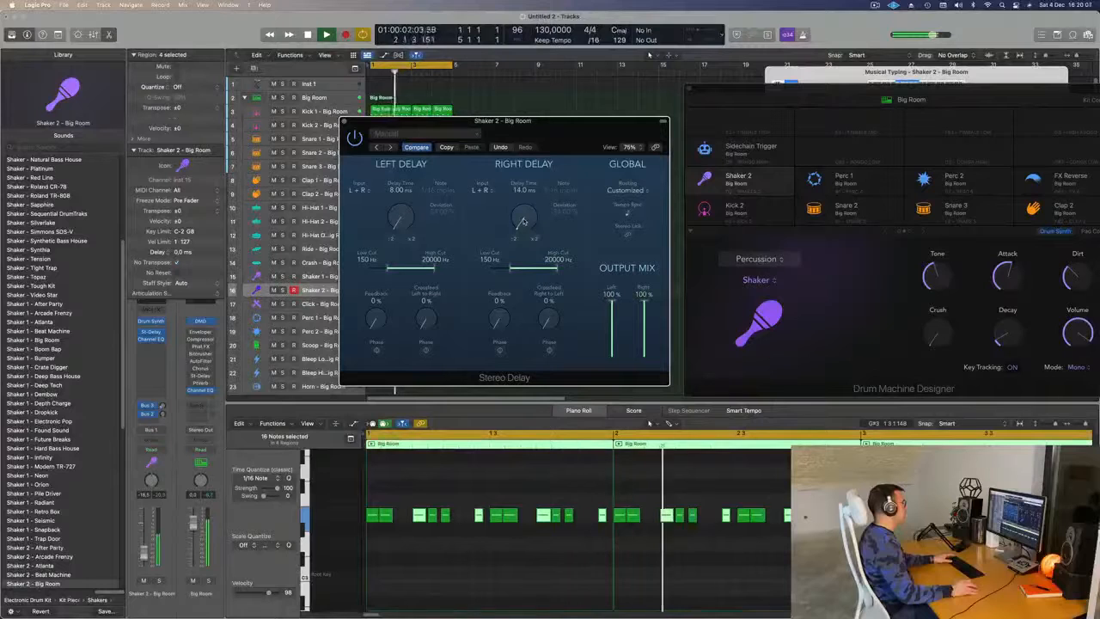
drag(565, 122, 357, 118)
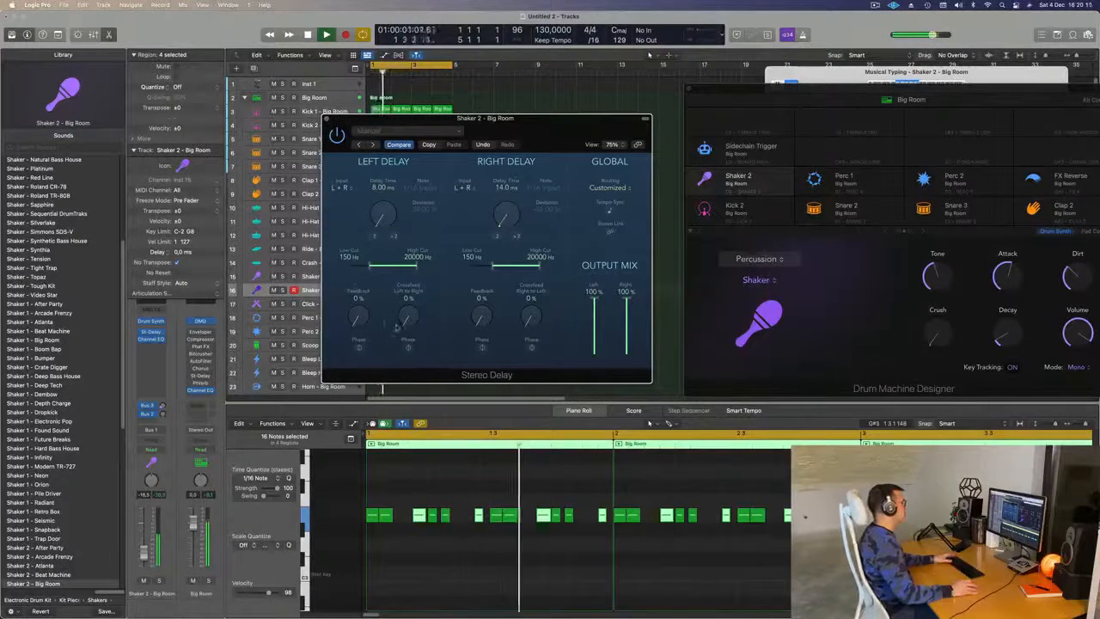
Set the delay's feedback to 51% left and 30% right, with crossfeed of 15% left to right and 21% right to left
drag(361, 319, 364, 268)
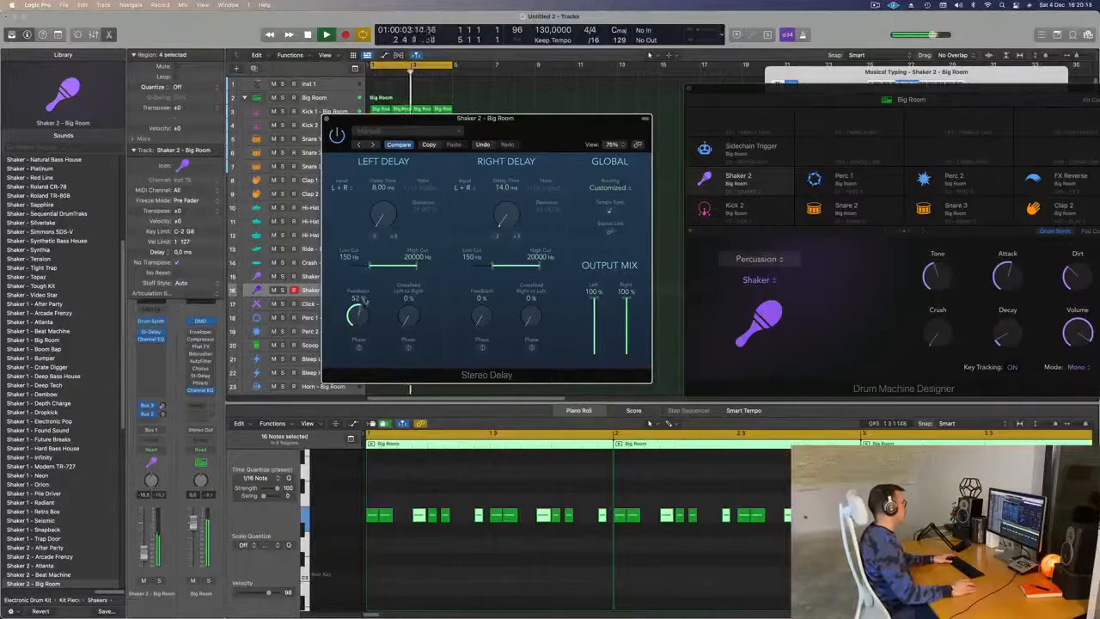
drag(489, 256, 491, 240)
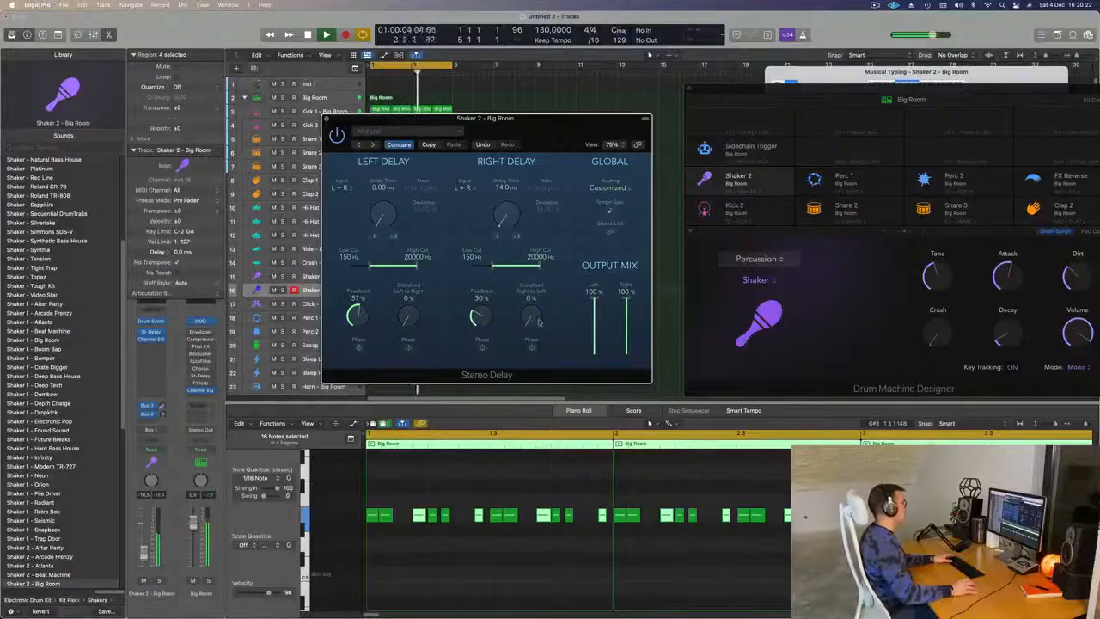
drag(408, 315, 422, 245)
drag(417, 298, 419, 287)
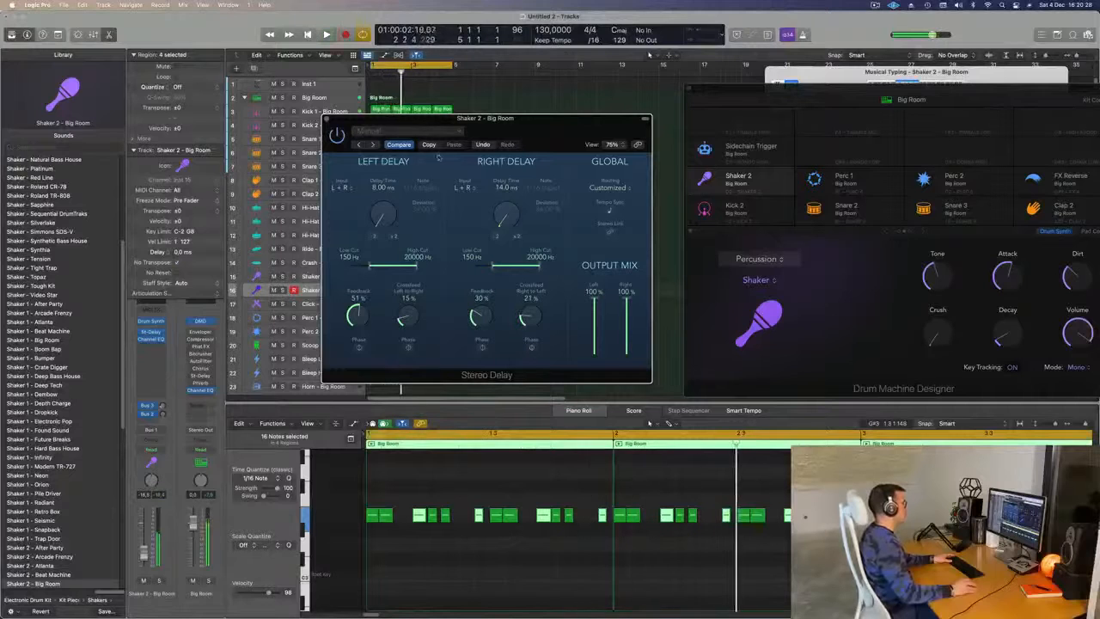
key(super+w)
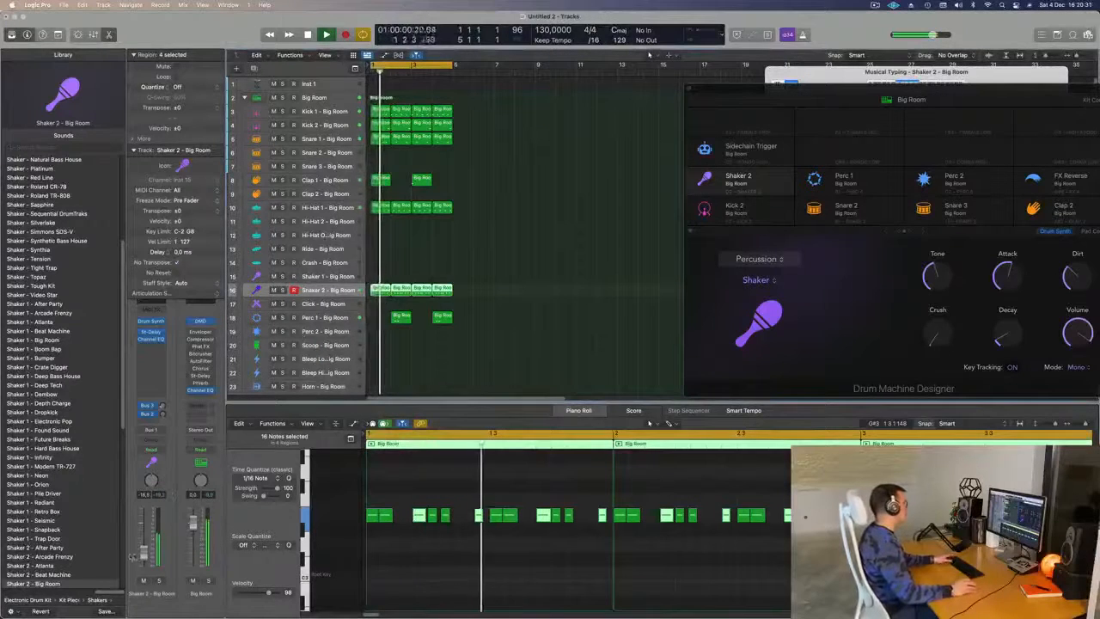
Insert a stereo Flanger in the next free effect slot of the Shaker 2 channel
click(151, 347)
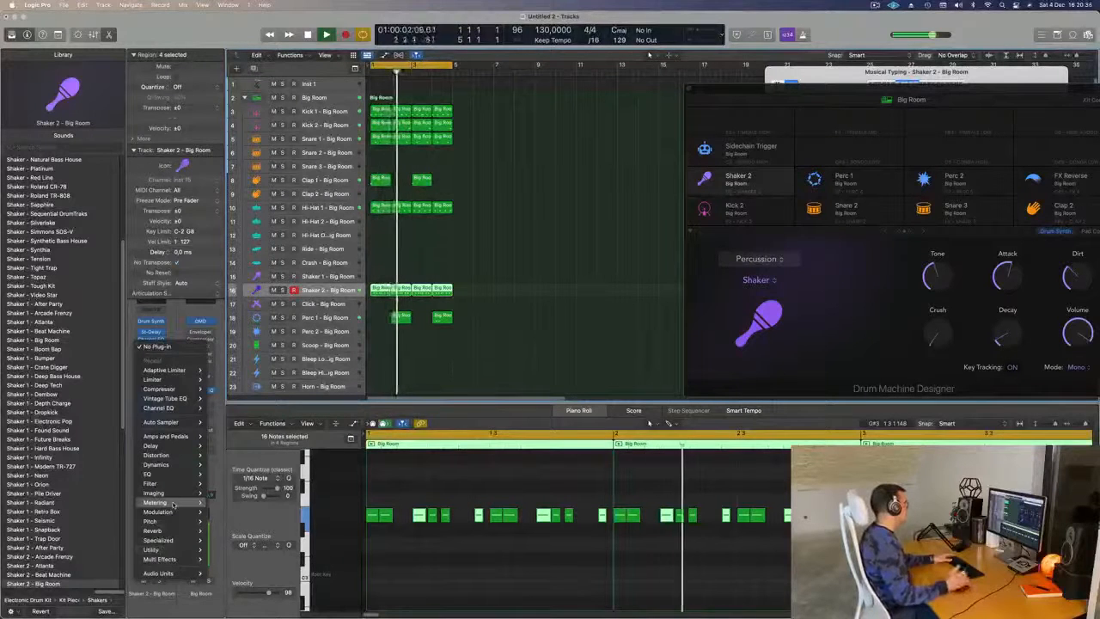
mouse_move(173, 504)
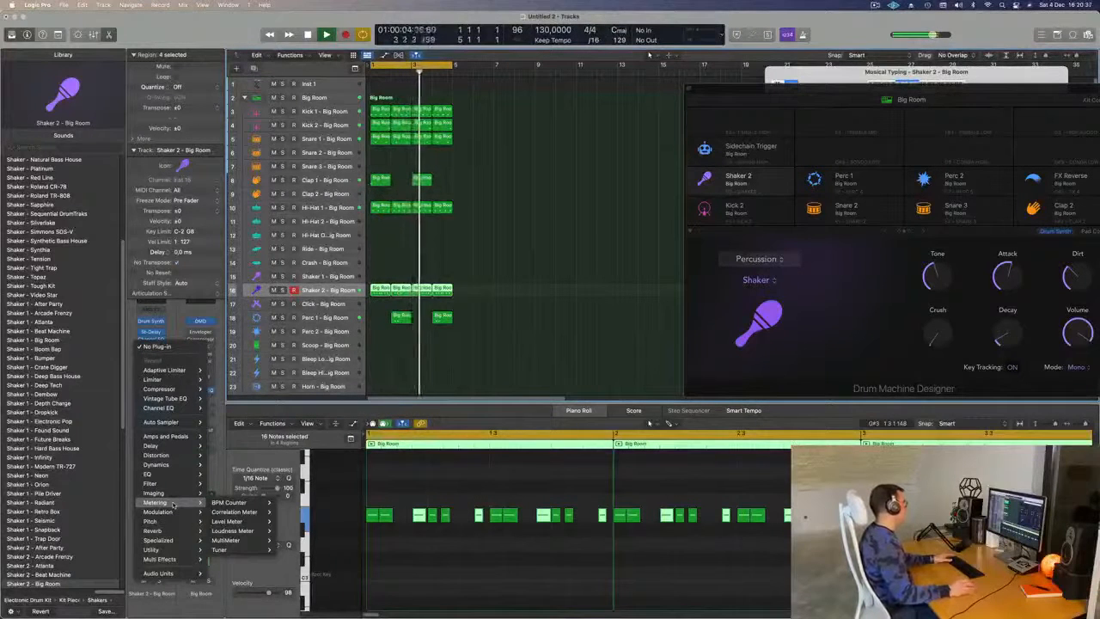
mouse_move(184, 466)
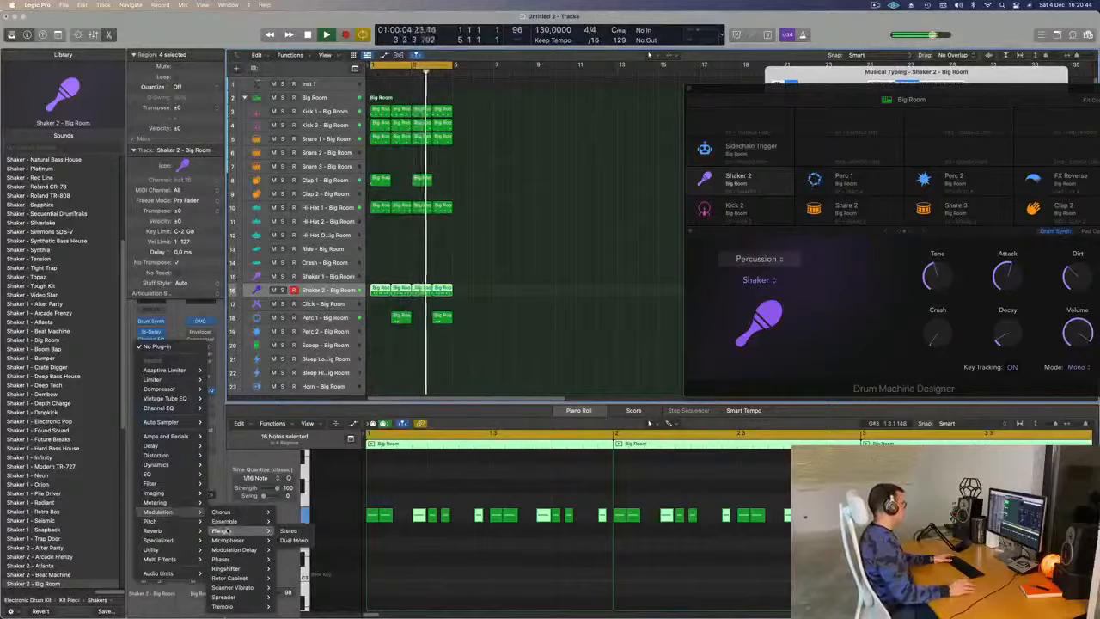
mouse_move(224, 531)
click(286, 531)
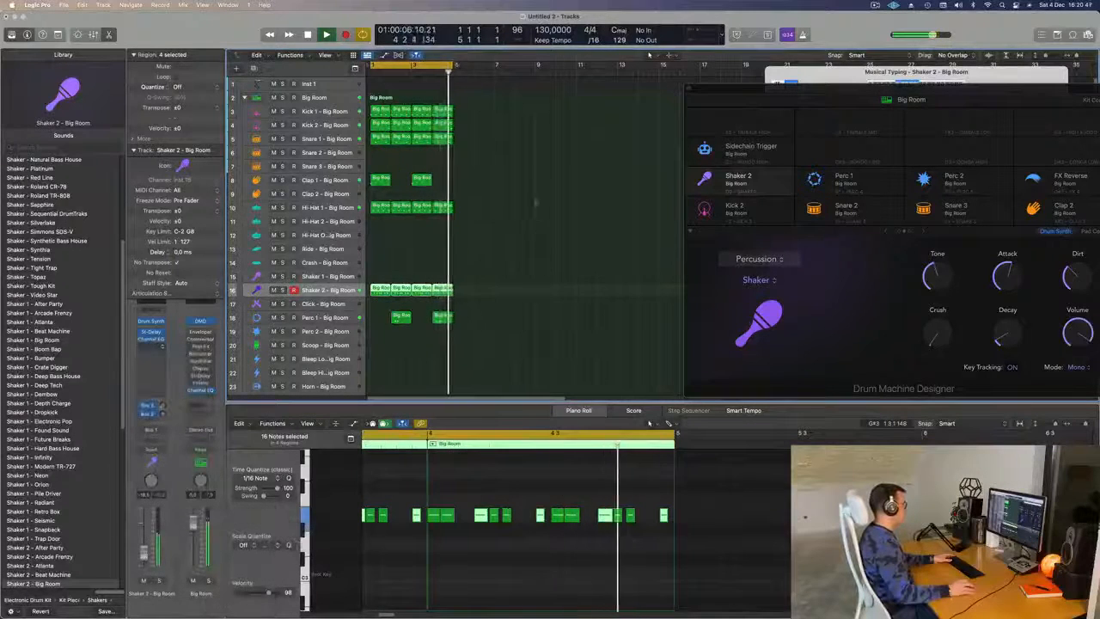
Step through the Flanger presets from Easy Flange to High Spheres and close the plug-in window
click(466, 153)
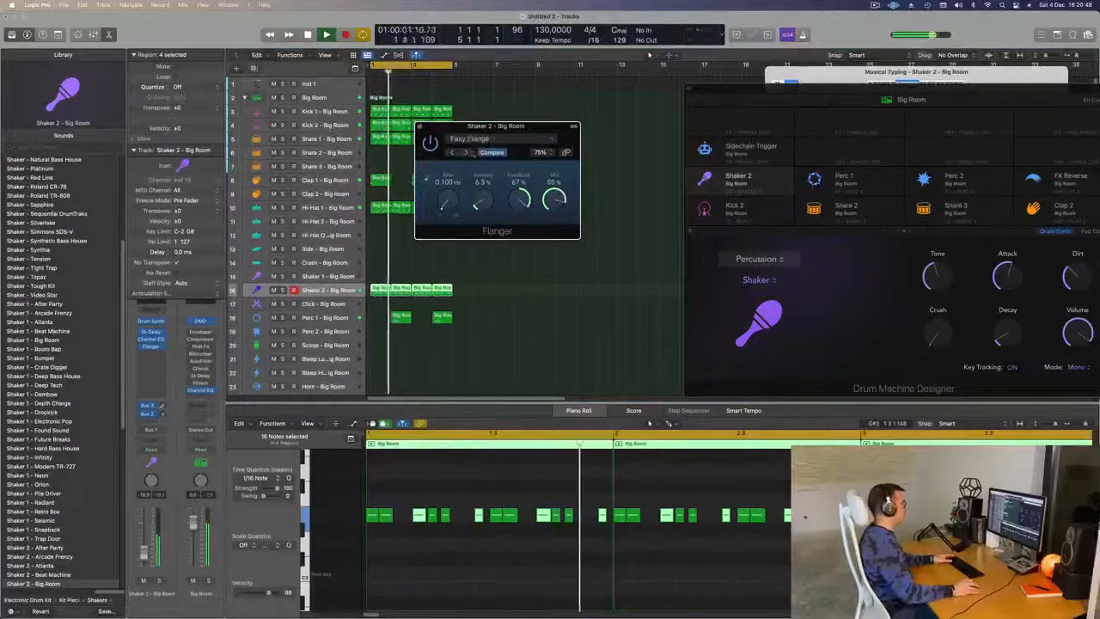
drag(501, 127, 481, 123)
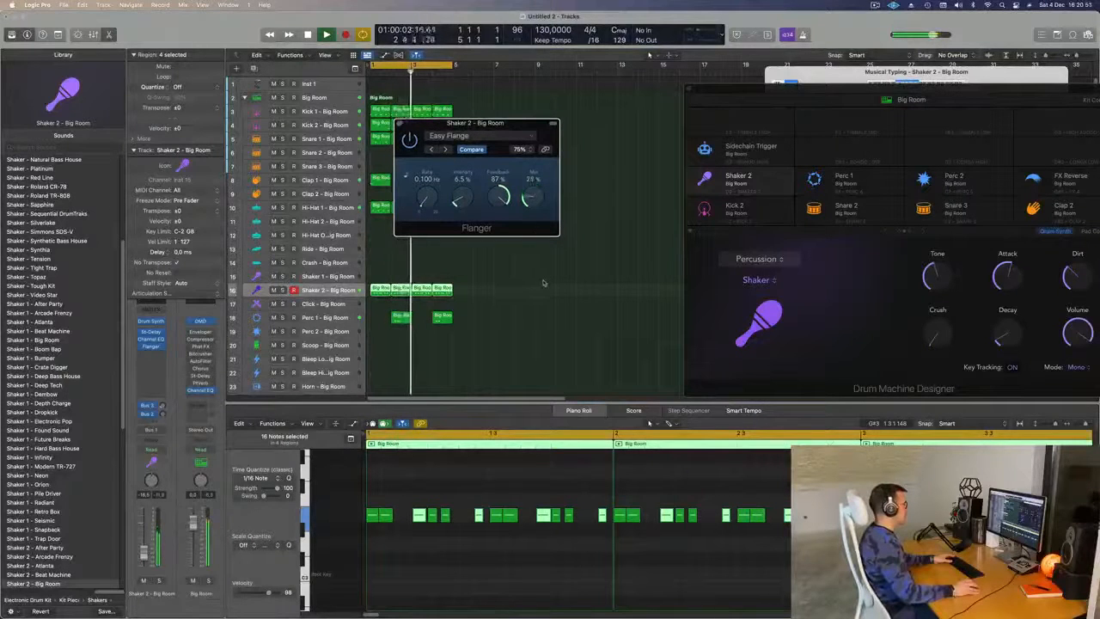
click(445, 149)
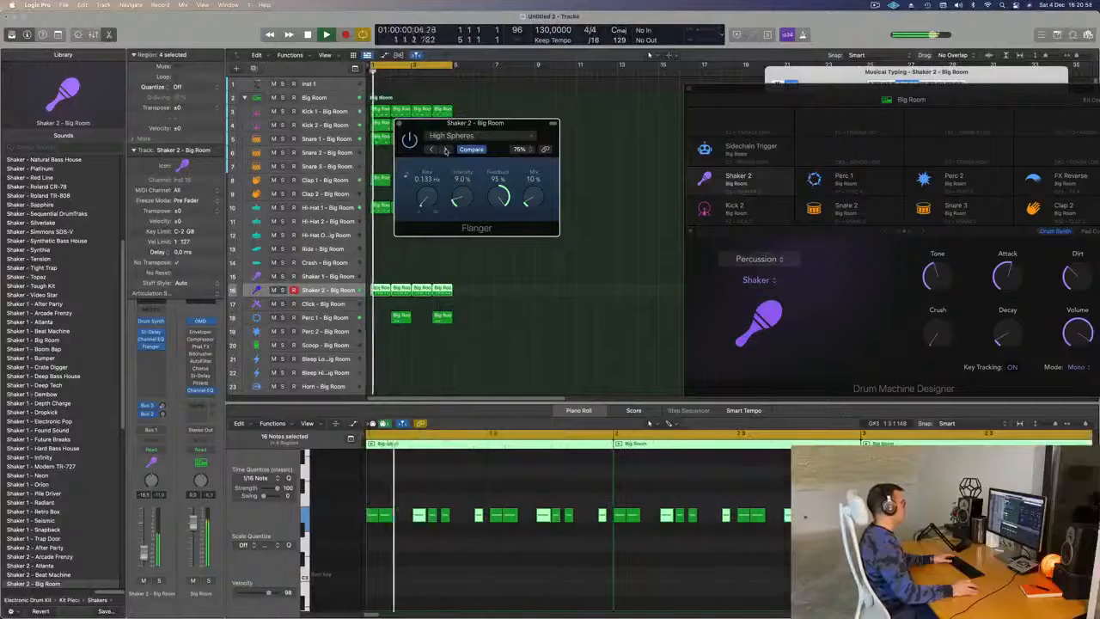
drag(482, 123, 539, 125)
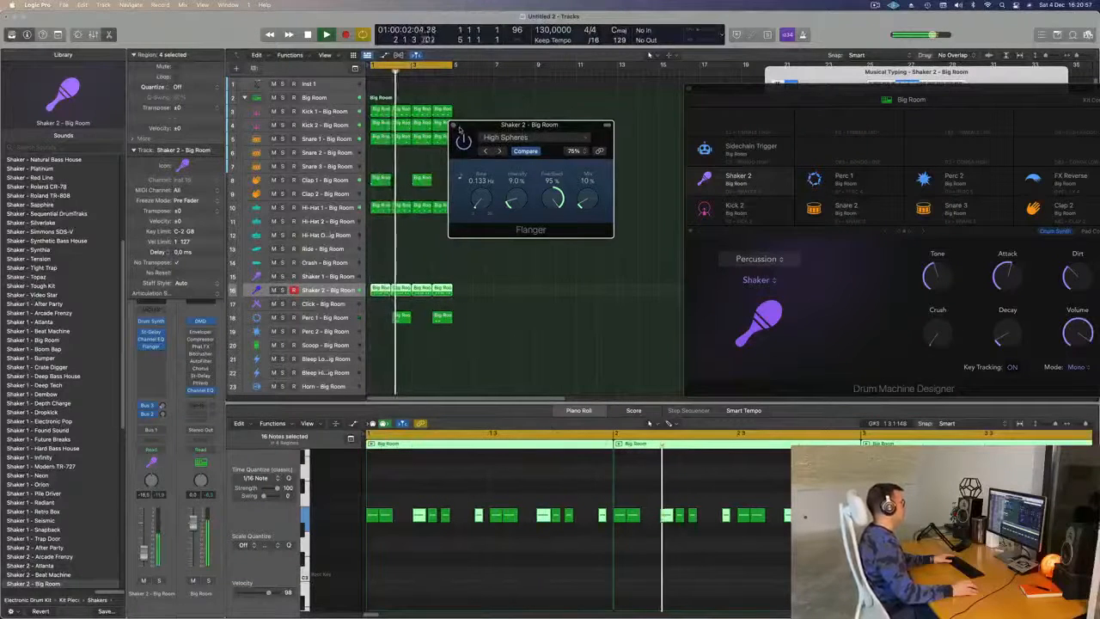
click(455, 124)
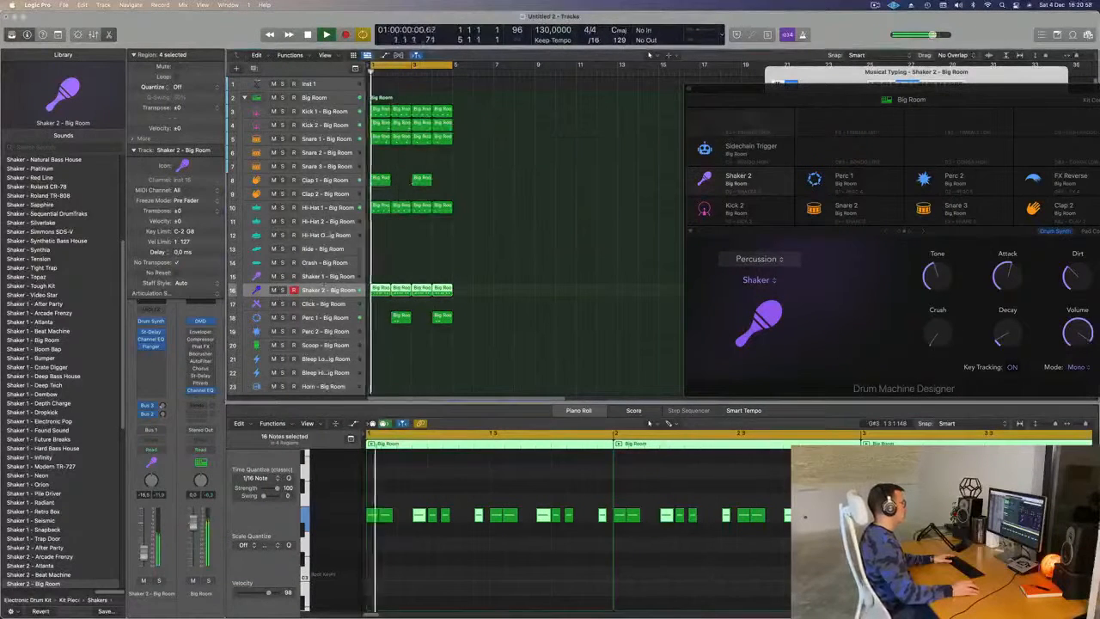
Insert a second Stereo Delay as a stereo plug-in in the next free effect slot of the Shaker 2 channel
click(150, 354)
mouse_move(172, 519)
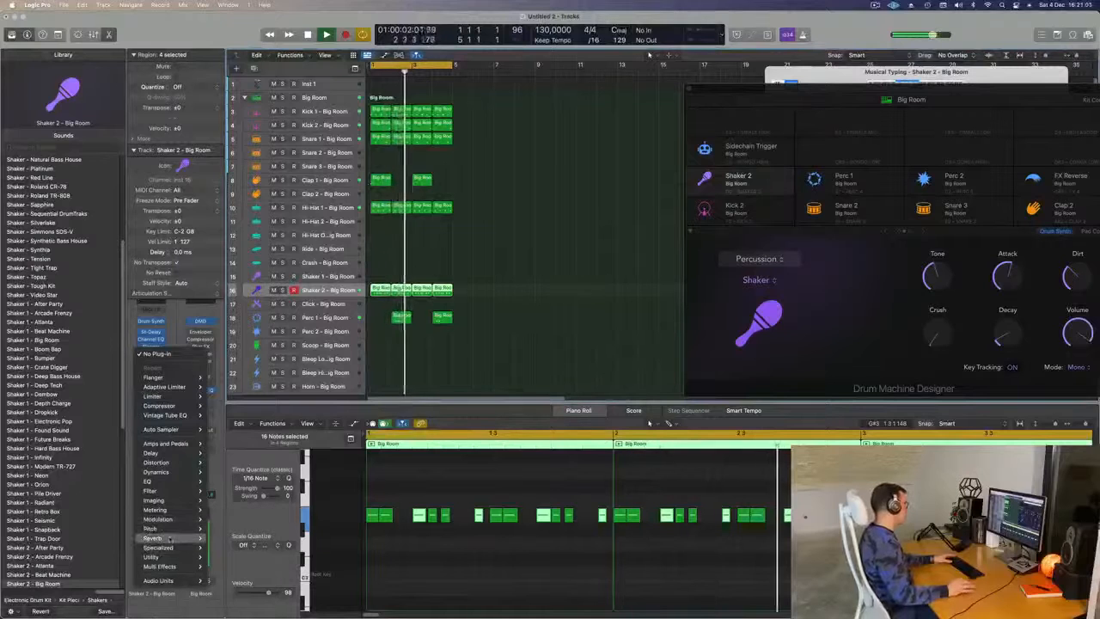
mouse_move(176, 453)
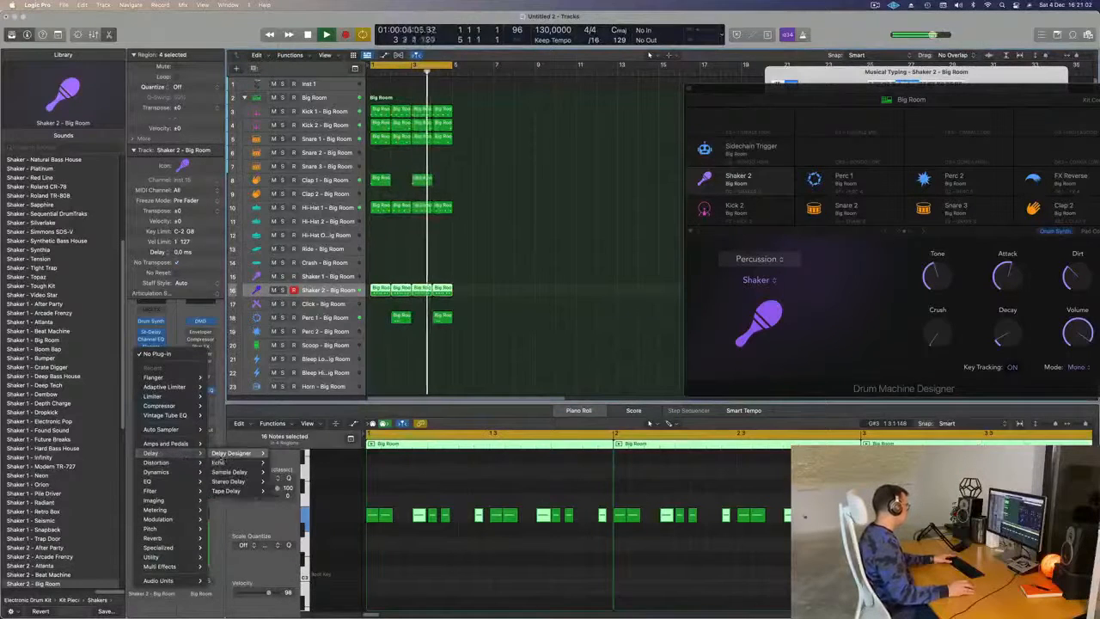
mouse_move(236, 481)
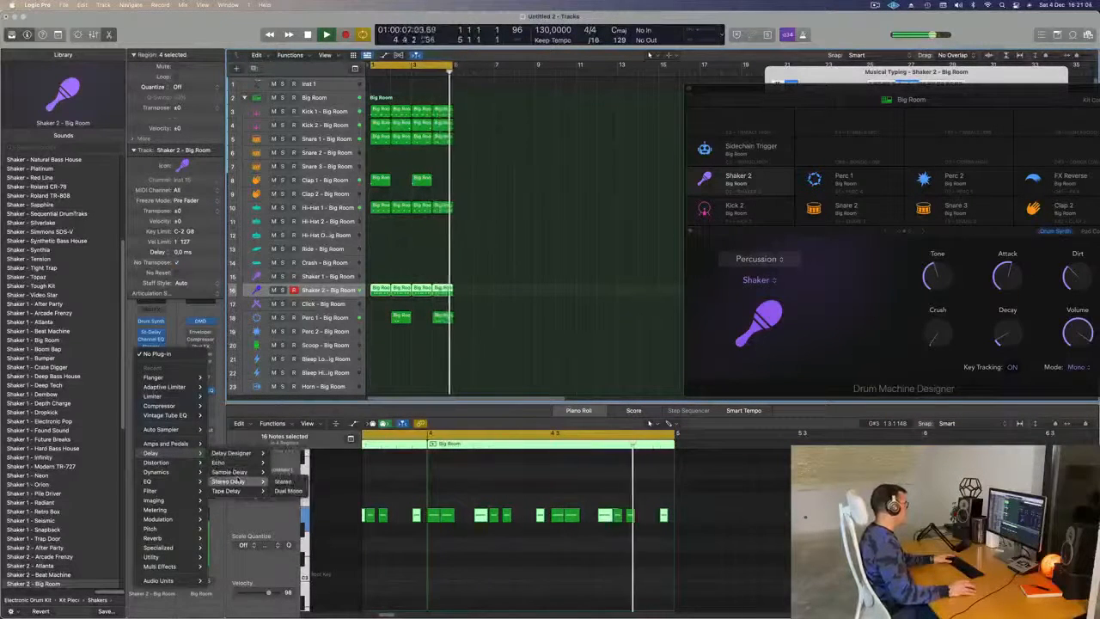
click(282, 483)
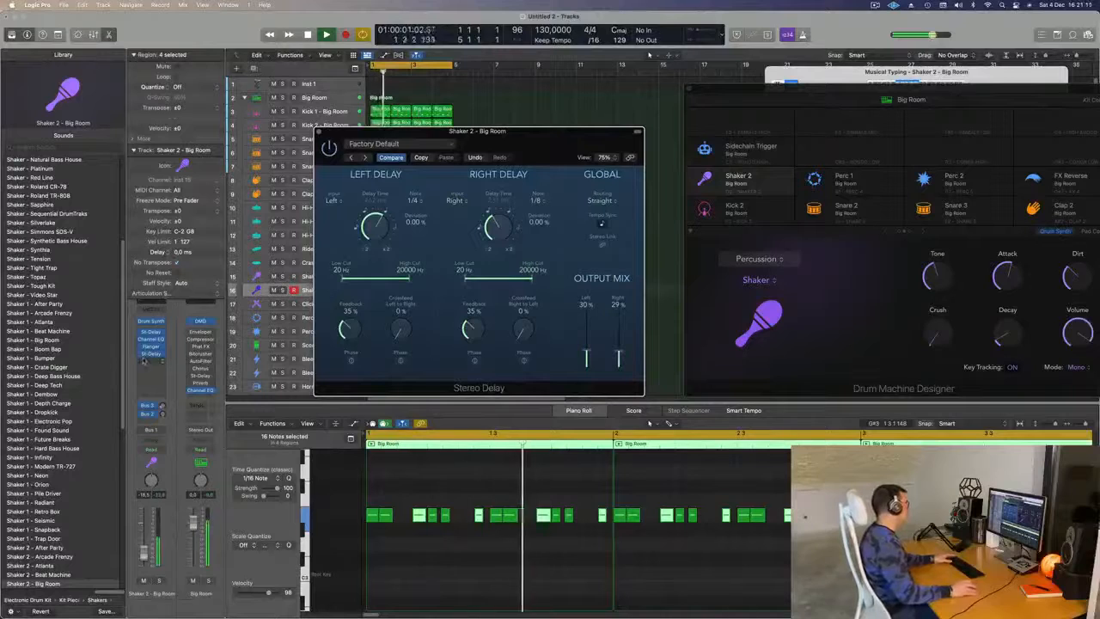
Move the Flanger below the second Stereo Delay in Shaker 2's effect chain and close both plug-in windows
drag(152, 364, 153, 365)
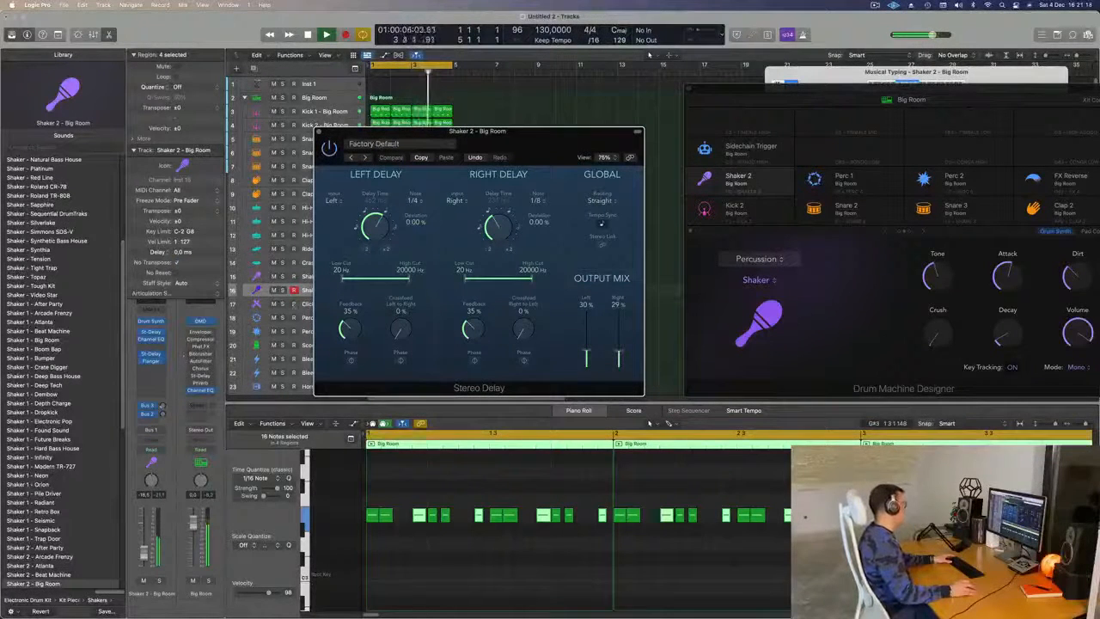
drag(539, 134, 527, 127)
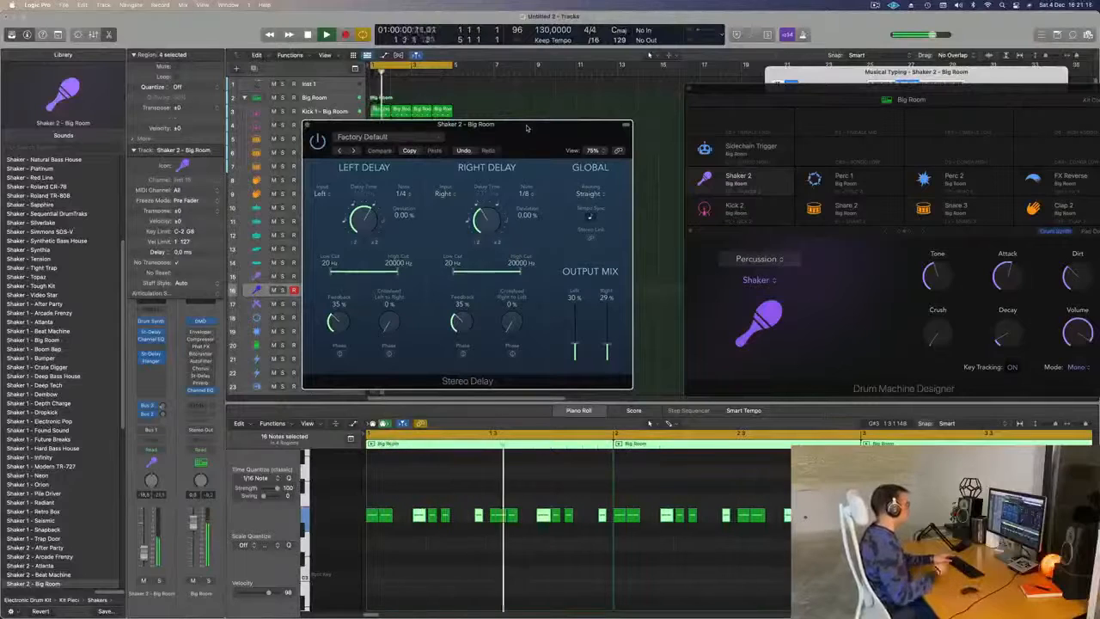
drag(527, 127, 544, 92)
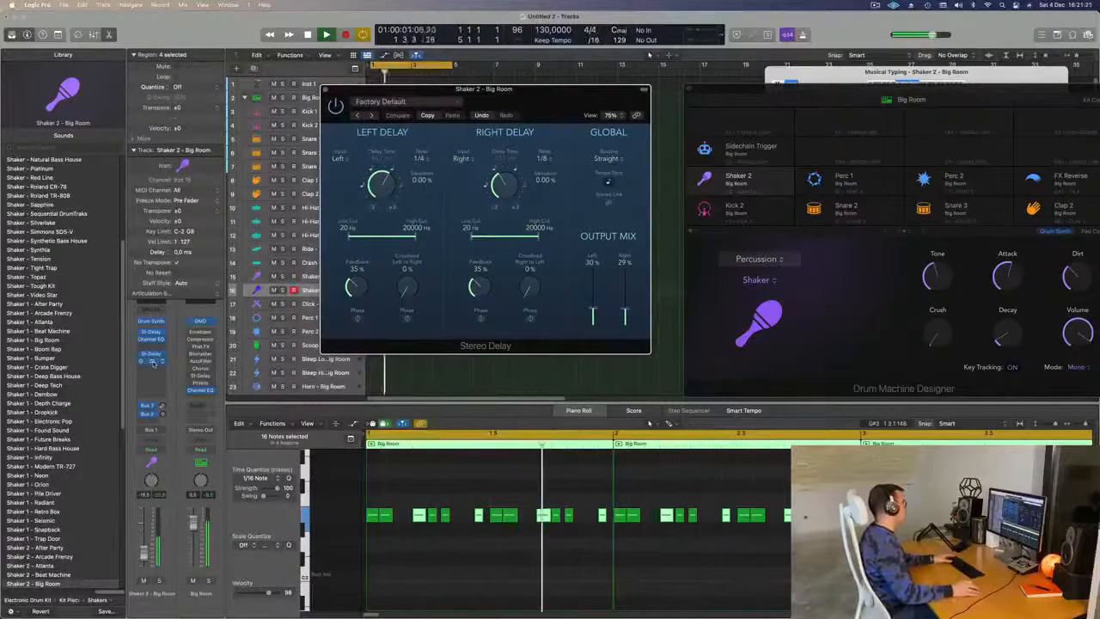
click(153, 362)
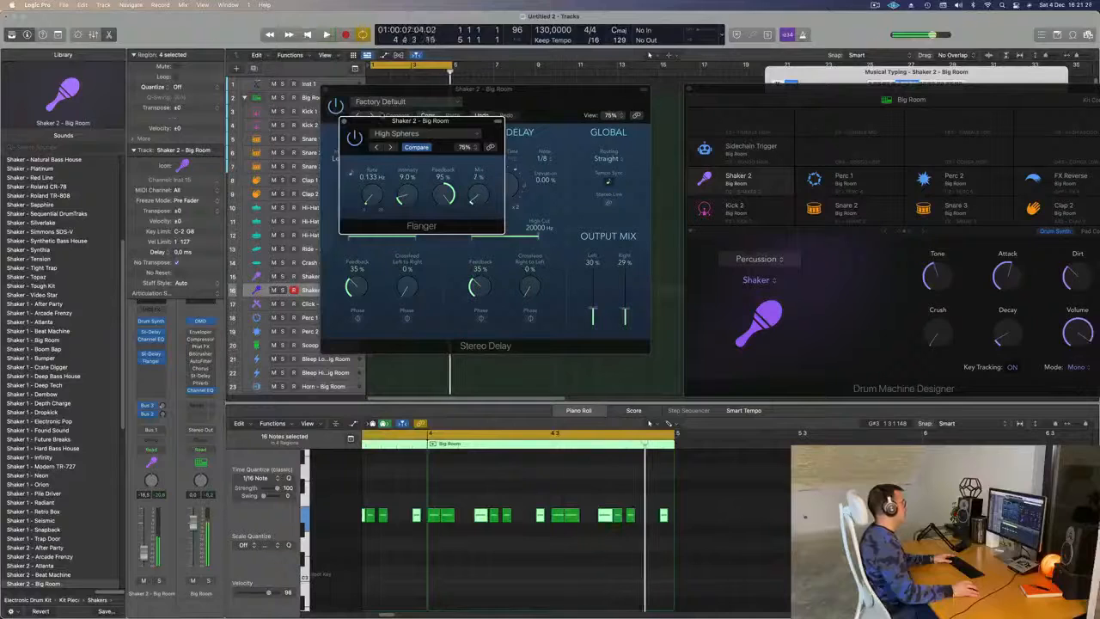
click(343, 121)
click(325, 90)
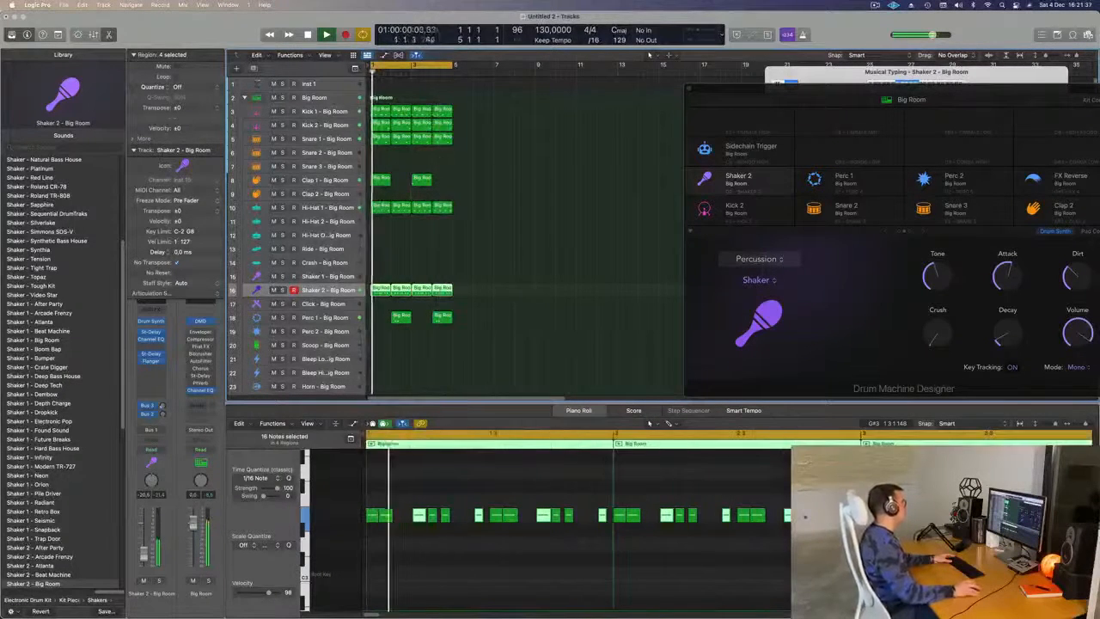
Copy the first-bar Kick 1 region to bar 1 of the Ride track and select all its notes
click(380, 113)
drag(380, 113, 376, 249)
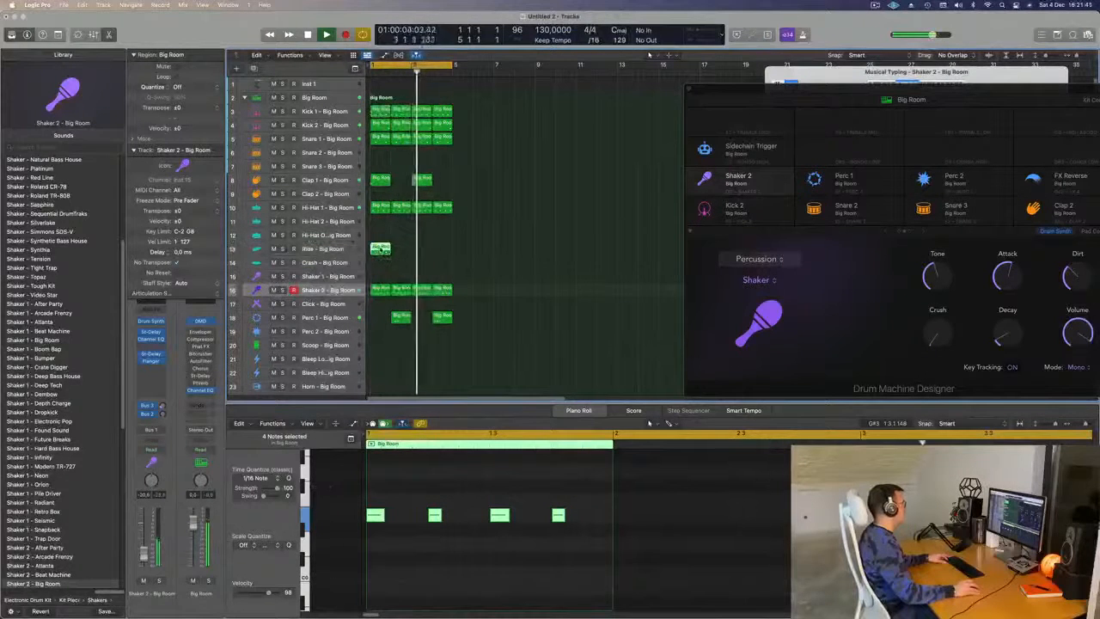
drag(383, 497, 572, 588)
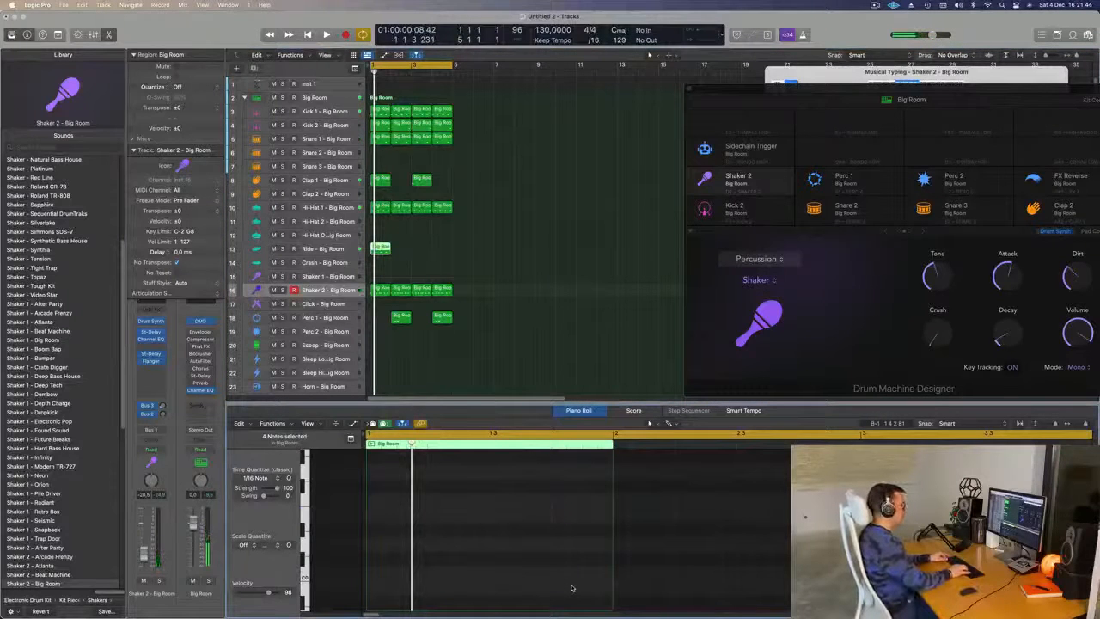
Repeat the Ride region three times so that it fills the four-bar loop
drag(422, 251, 372, 256)
key(super+r)
key(super+r)
key(super+r)
click(513, 228)
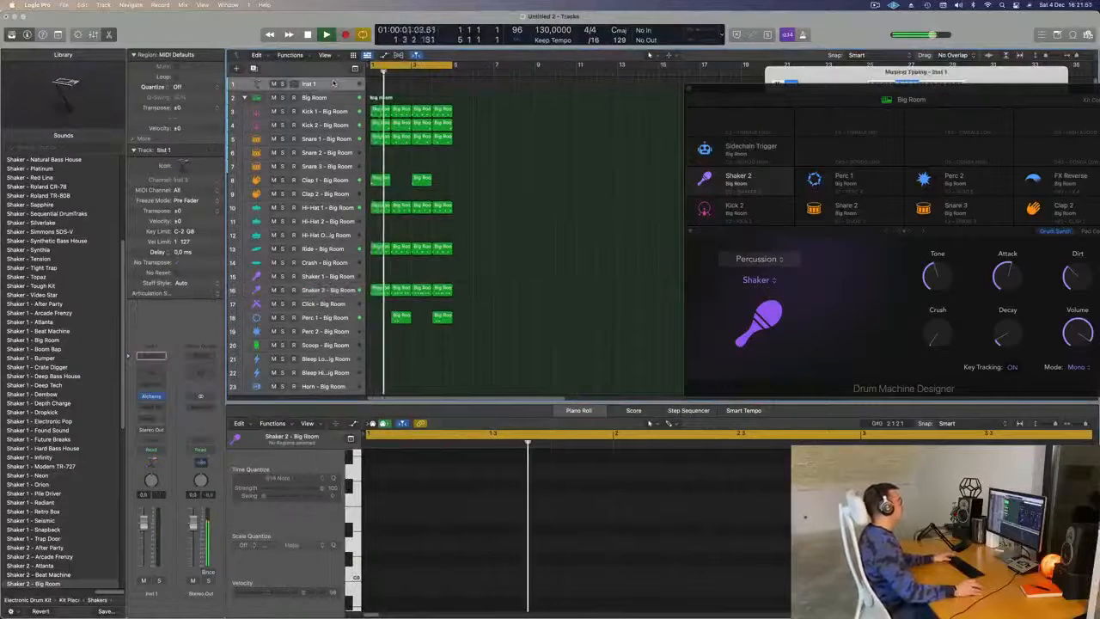
Duplicate the Inst 1 track and increase the height of Inst 1, keeping the Musical Typing keyboard open in front
key(alt+super+n)
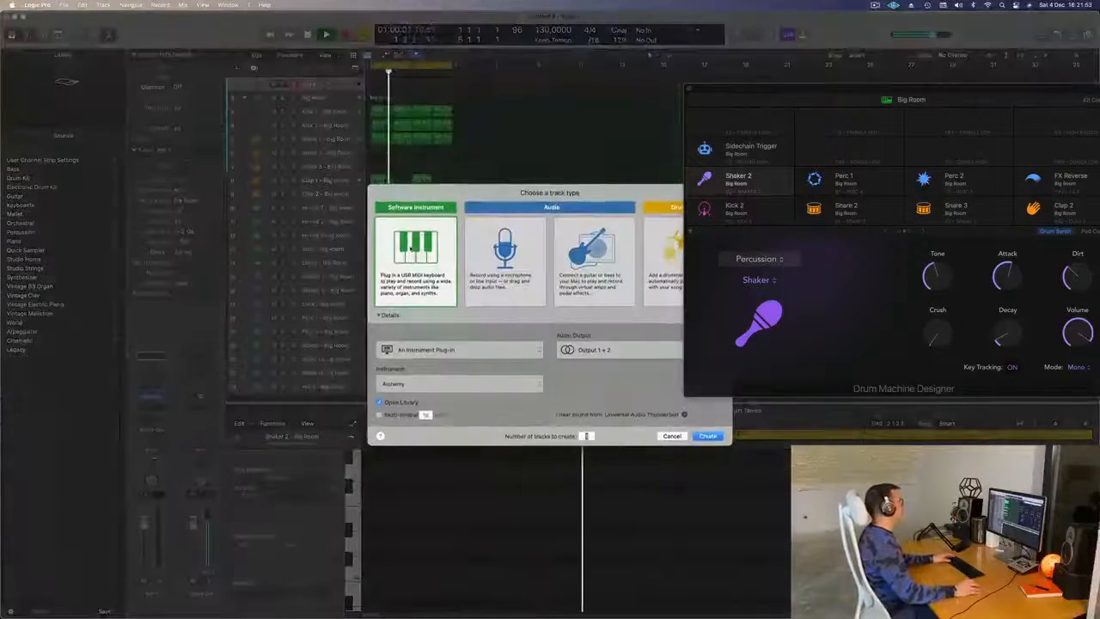
click(671, 436)
key(super+k)
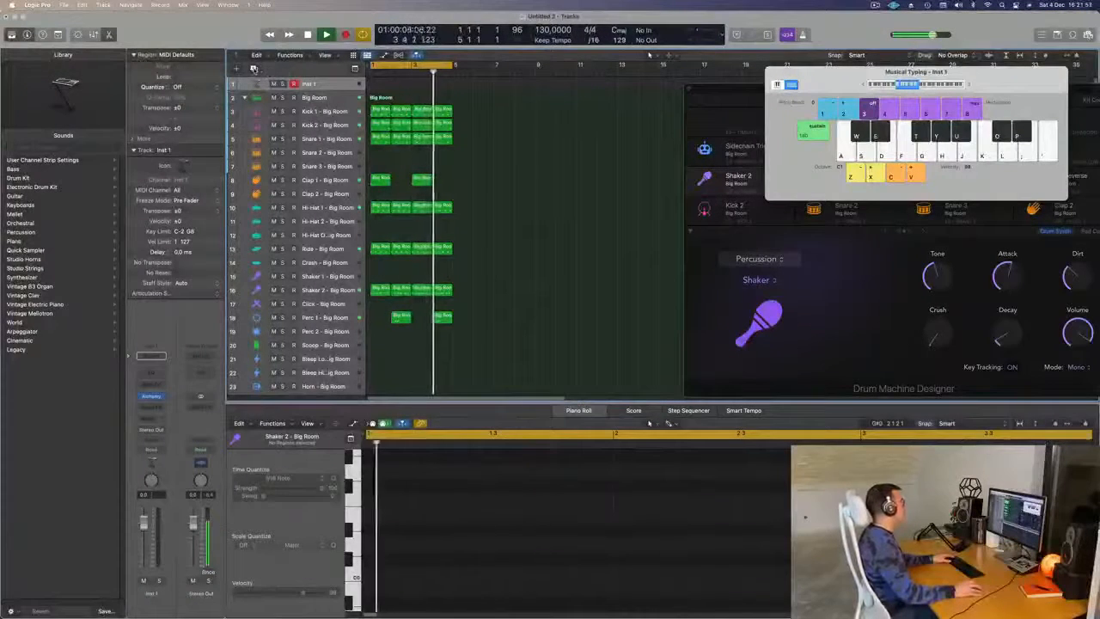
click(253, 68)
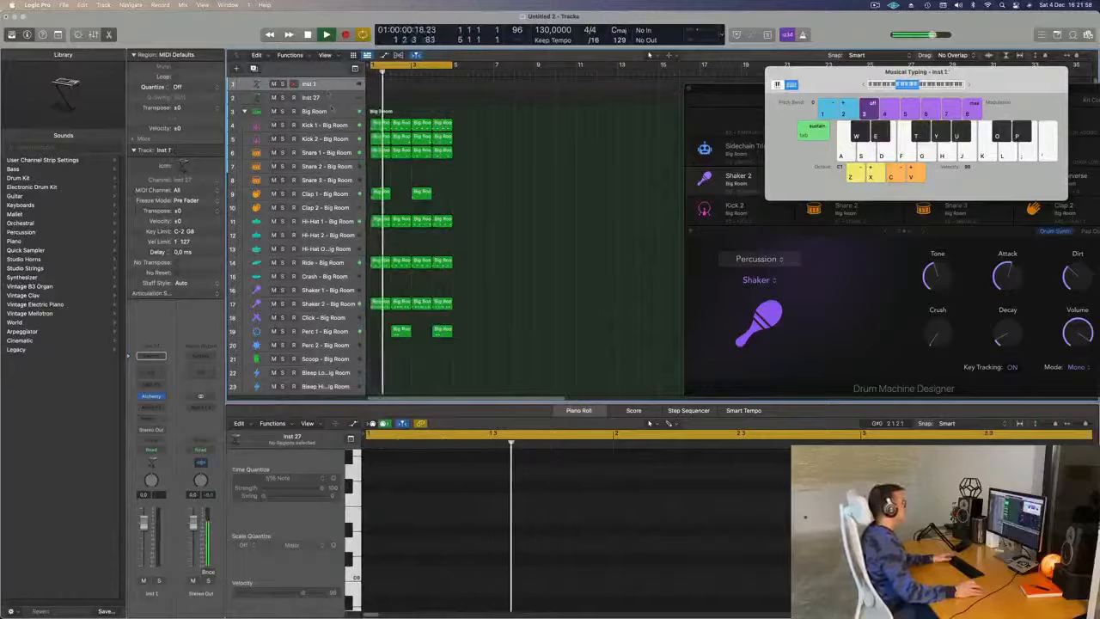
drag(341, 89, 342, 161)
drag(844, 83, 768, 276)
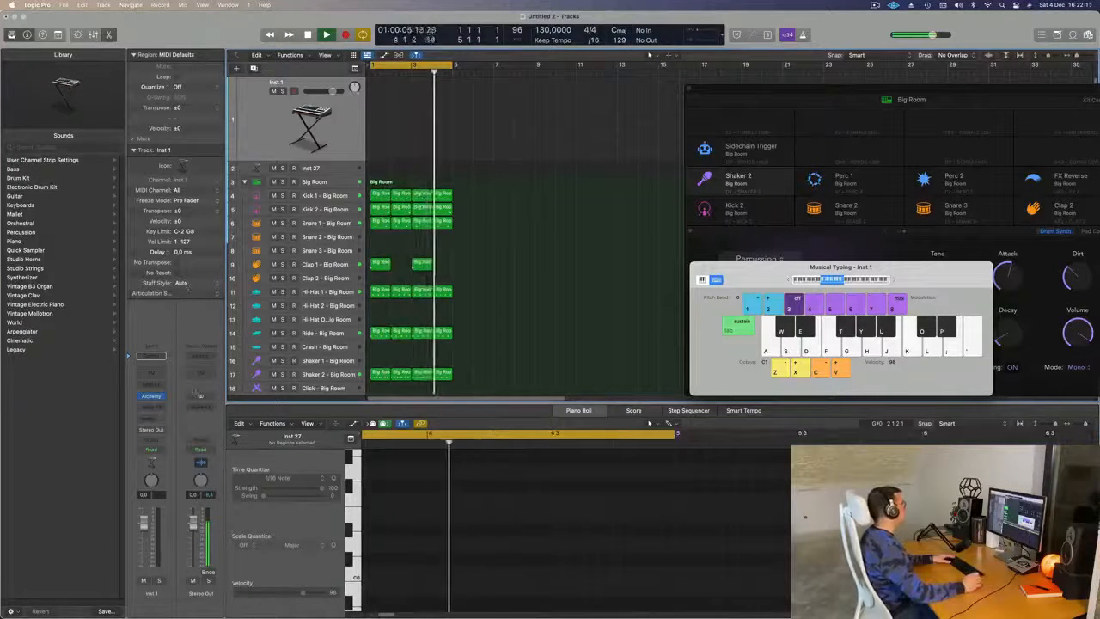
Replace Alchemy on the Inst 1 track with LennarDigital's Sylenth1, stop playback and decline the plug-in update
click(150, 397)
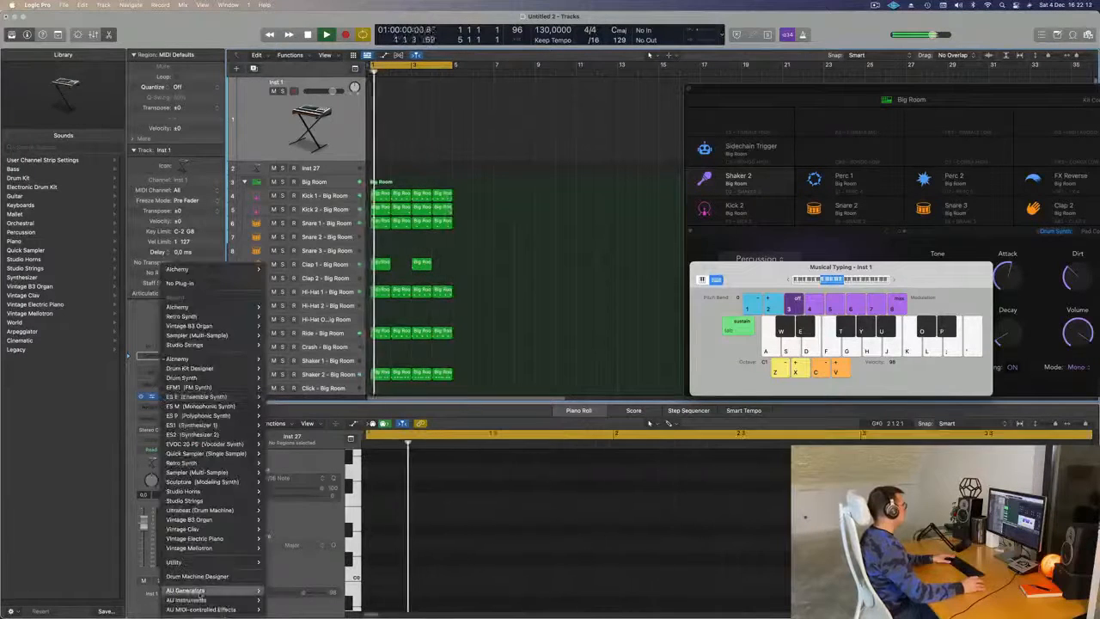
mouse_move(189, 600)
mouse_move(309, 538)
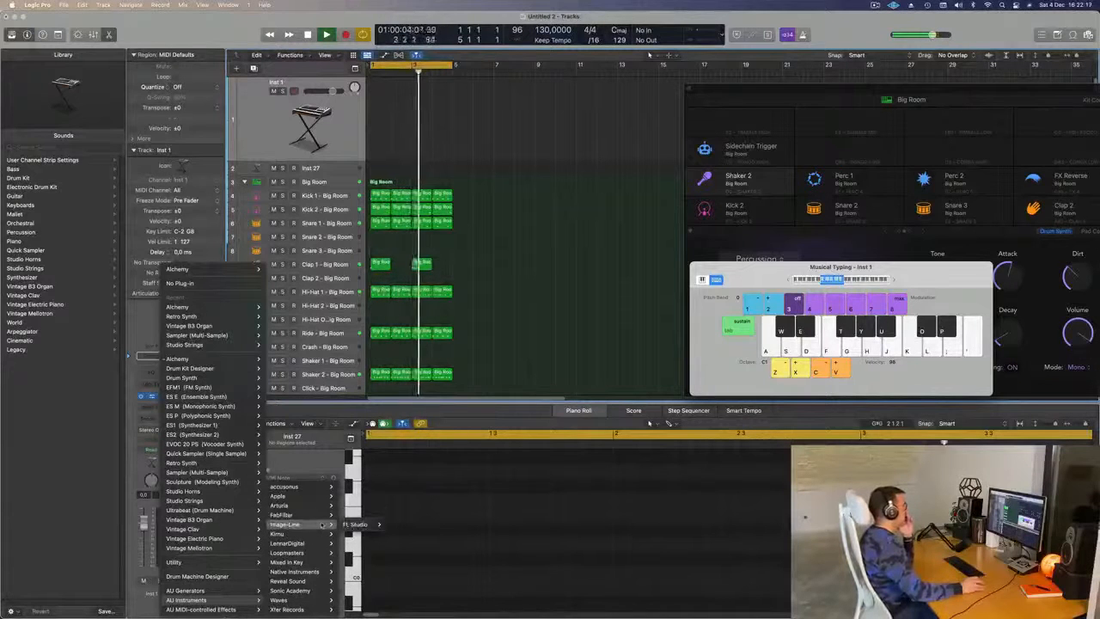
mouse_move(330, 505)
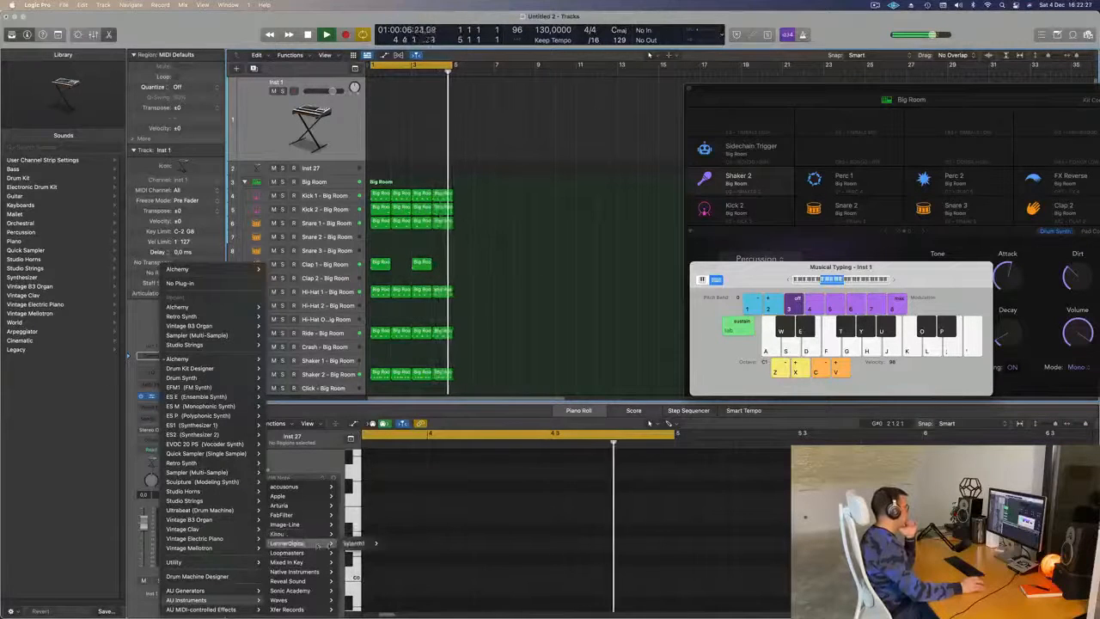
mouse_move(360, 543)
click(396, 544)
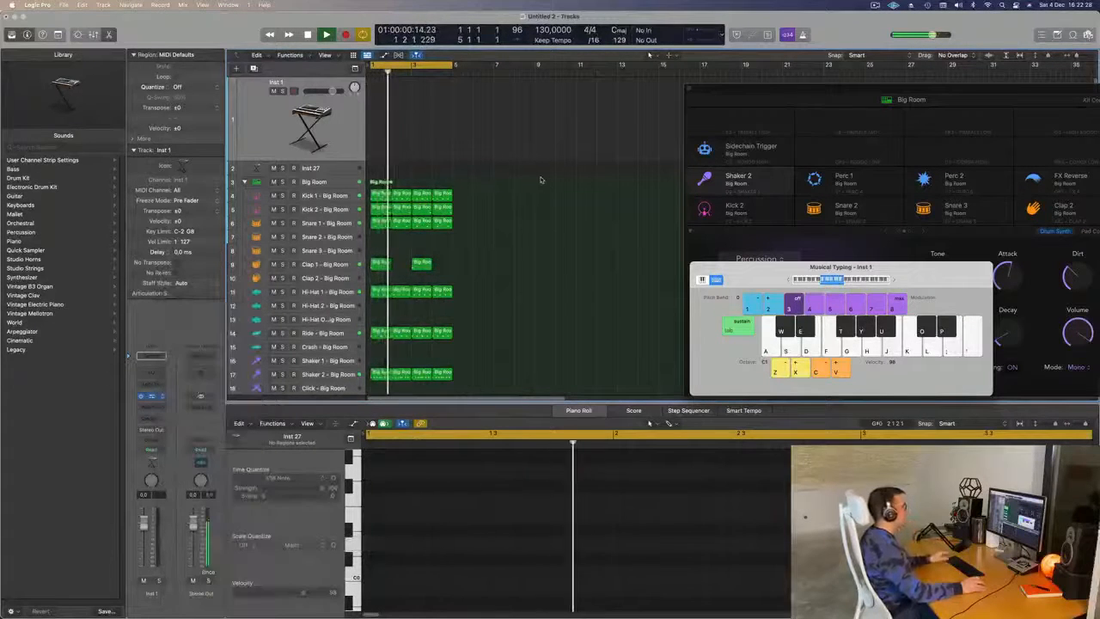
drag(566, 125, 534, 140)
key(space)
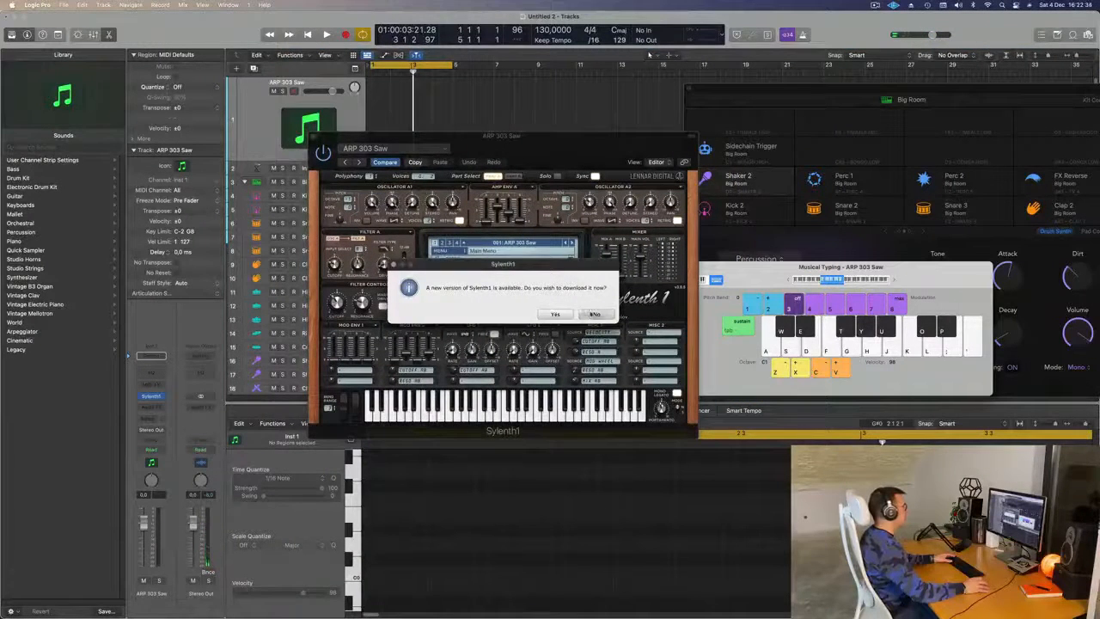
click(593, 313)
Load another sound bank from Sylenth1's factory list and select the preset BASS - Acid Bass
click(440, 250)
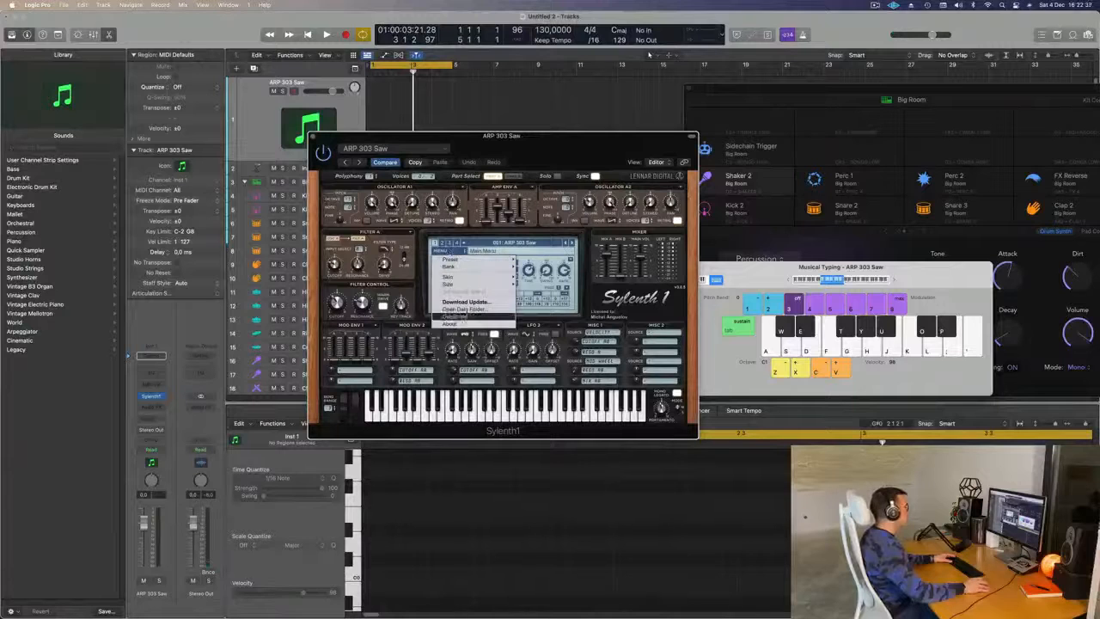
mouse_move(481, 284)
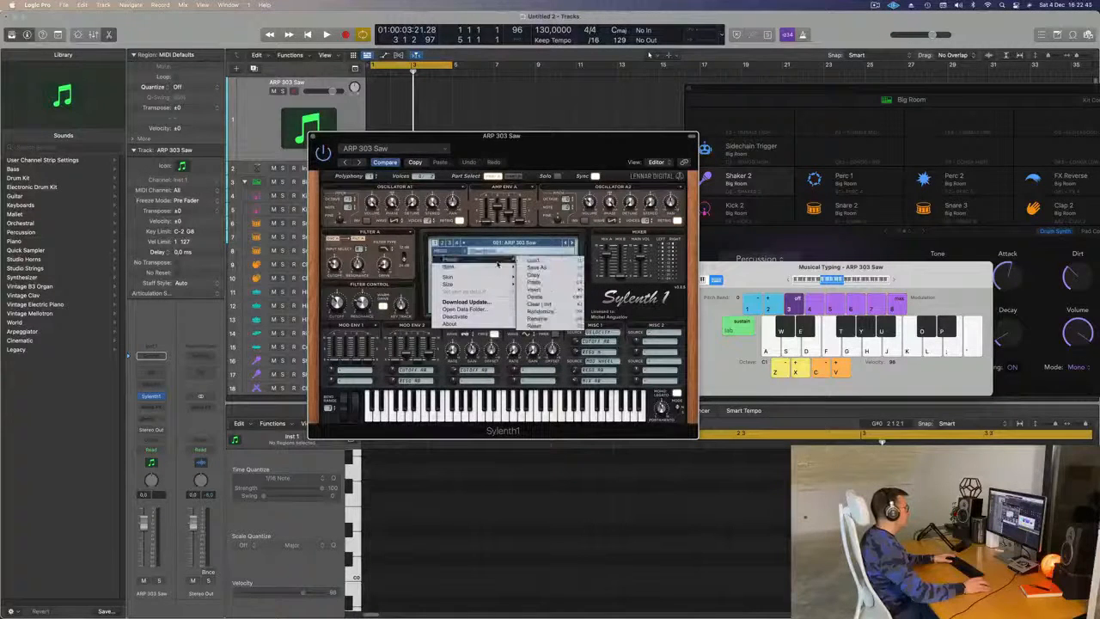
mouse_move(563, 270)
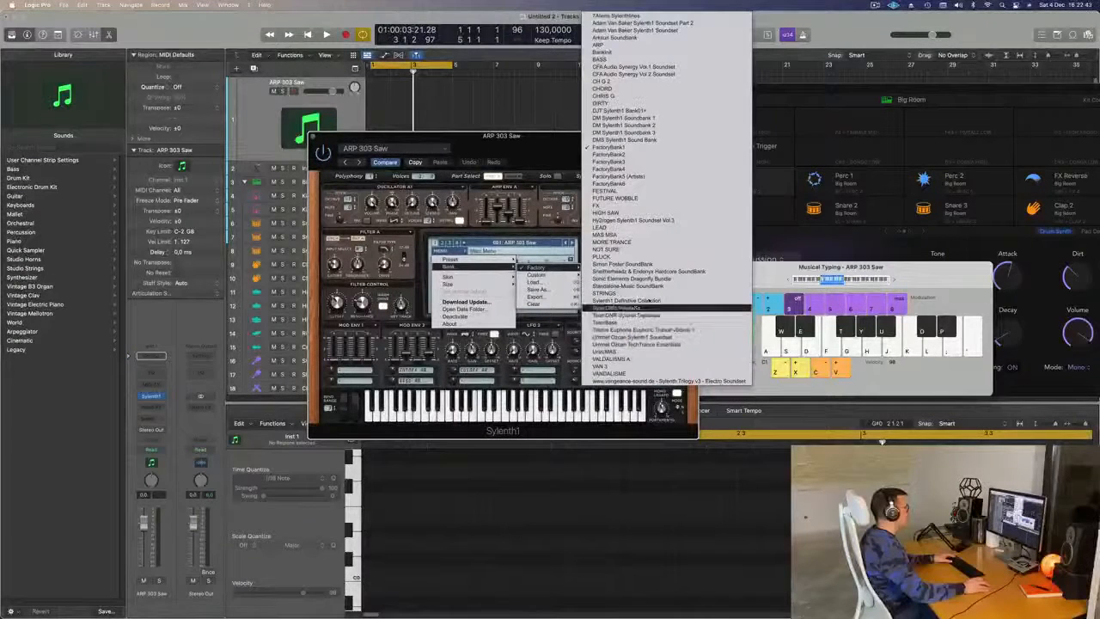
click(650, 300)
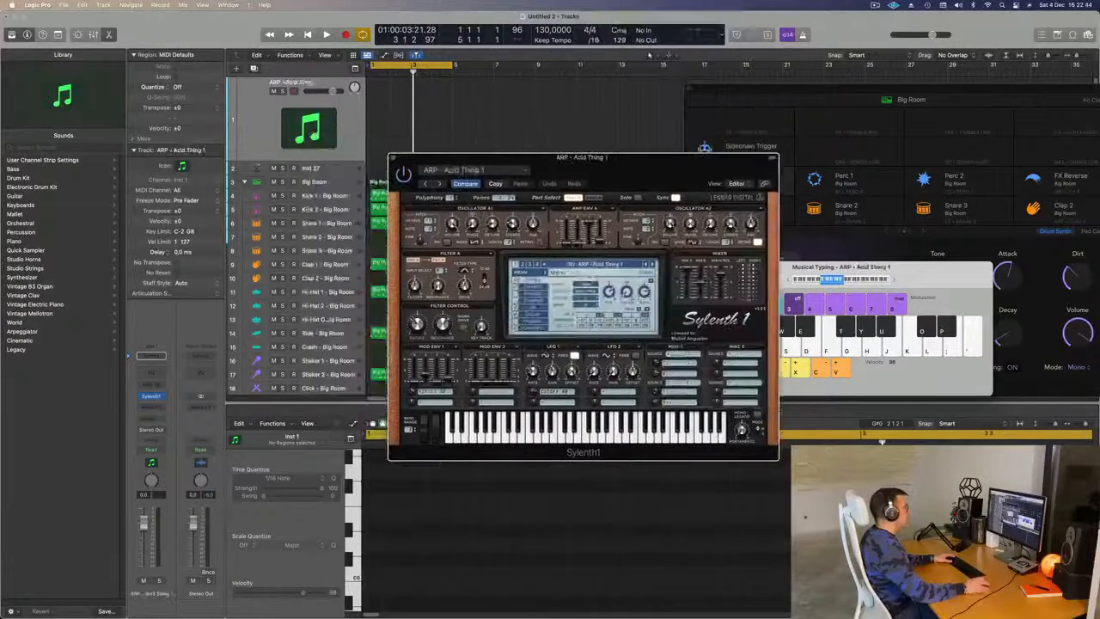
click(610, 267)
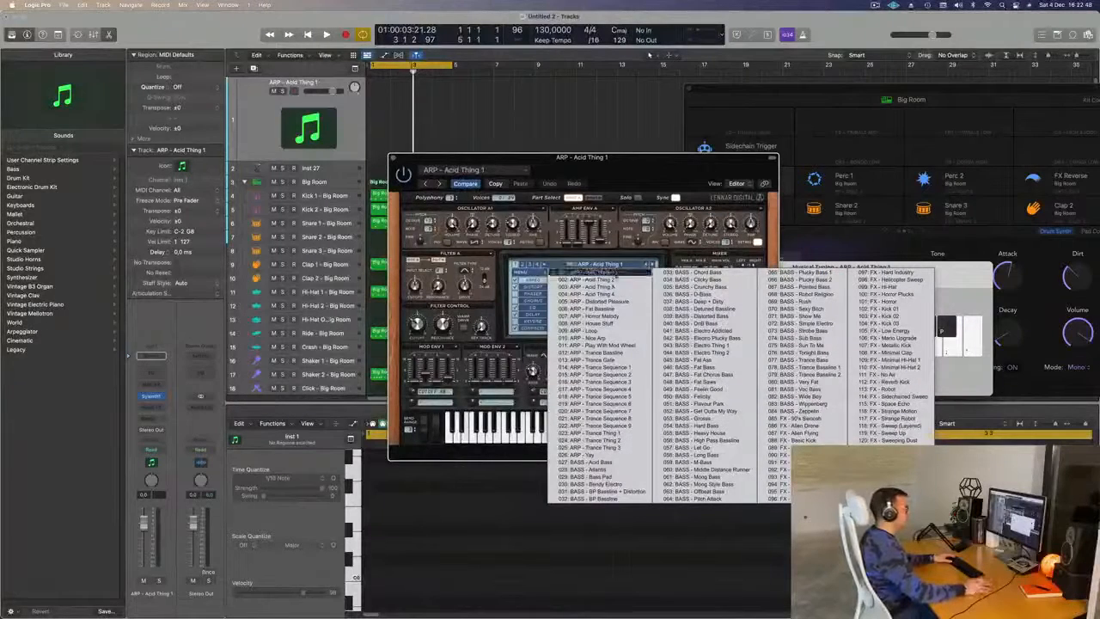
click(604, 463)
Rearrange the Sylenth1 and Musical Typing windows and toggle the distortion effect of the Acid Bass preset
drag(587, 172, 712, 135)
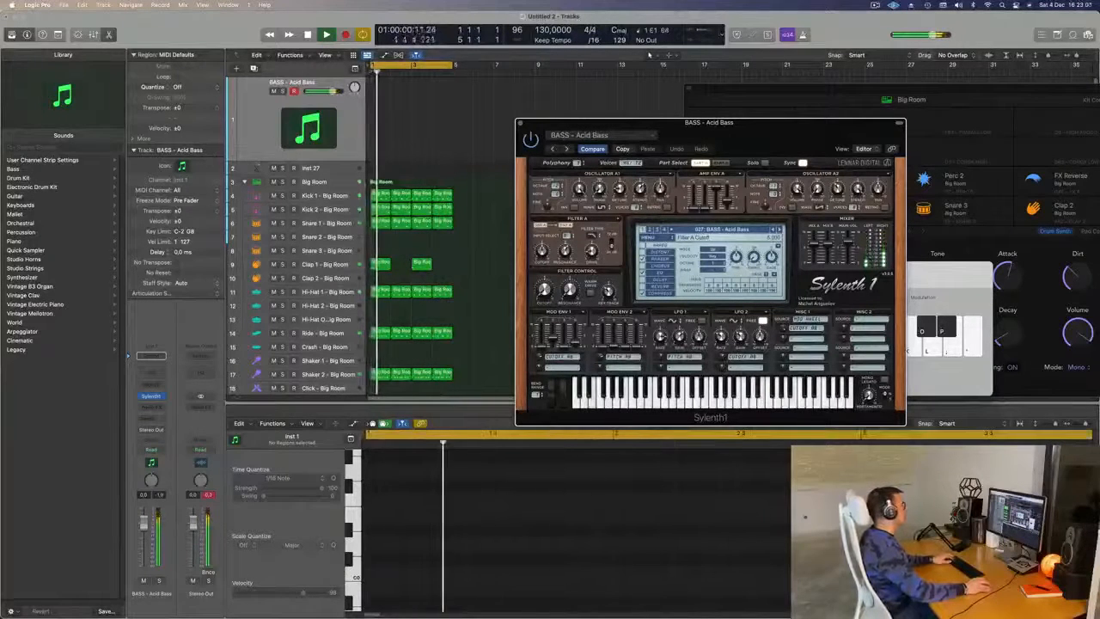
drag(739, 123, 395, 224)
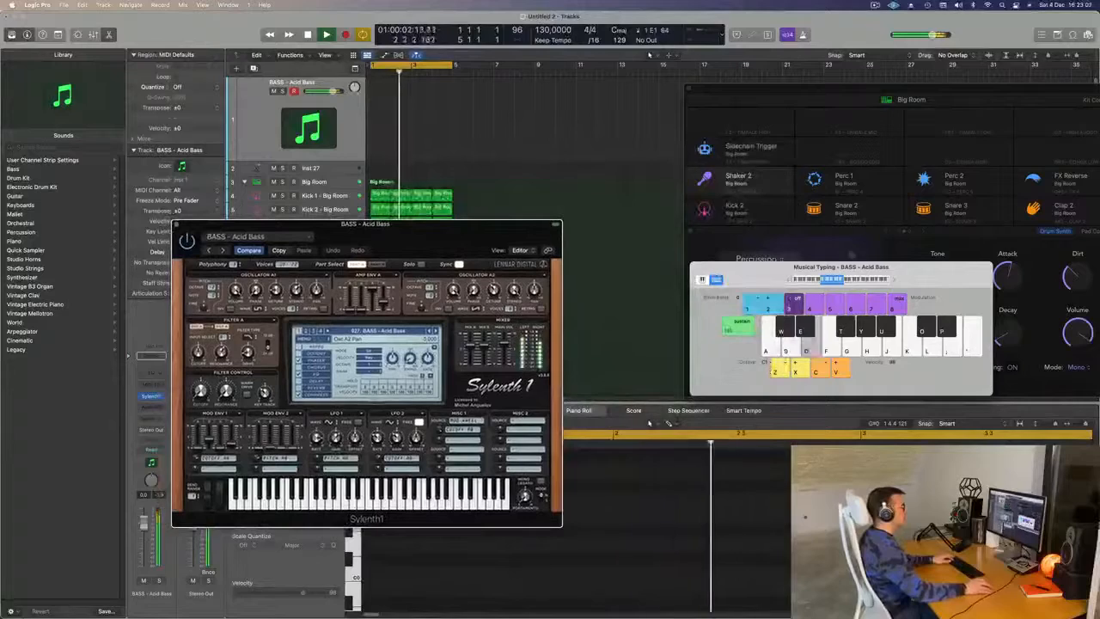
drag(920, 281, 994, 202)
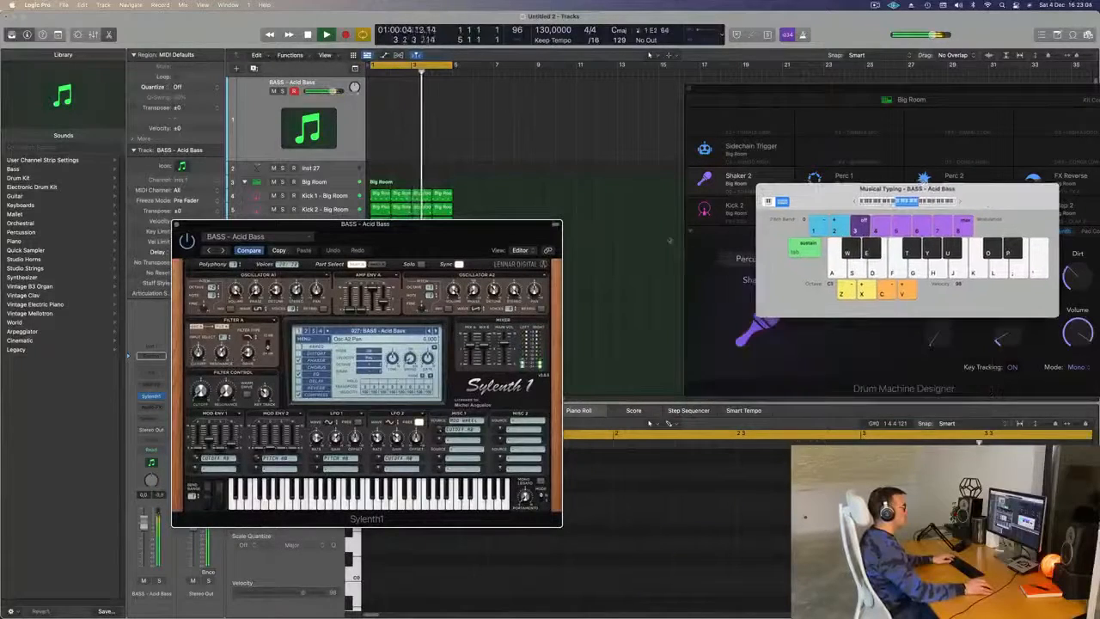
drag(401, 240, 613, 245)
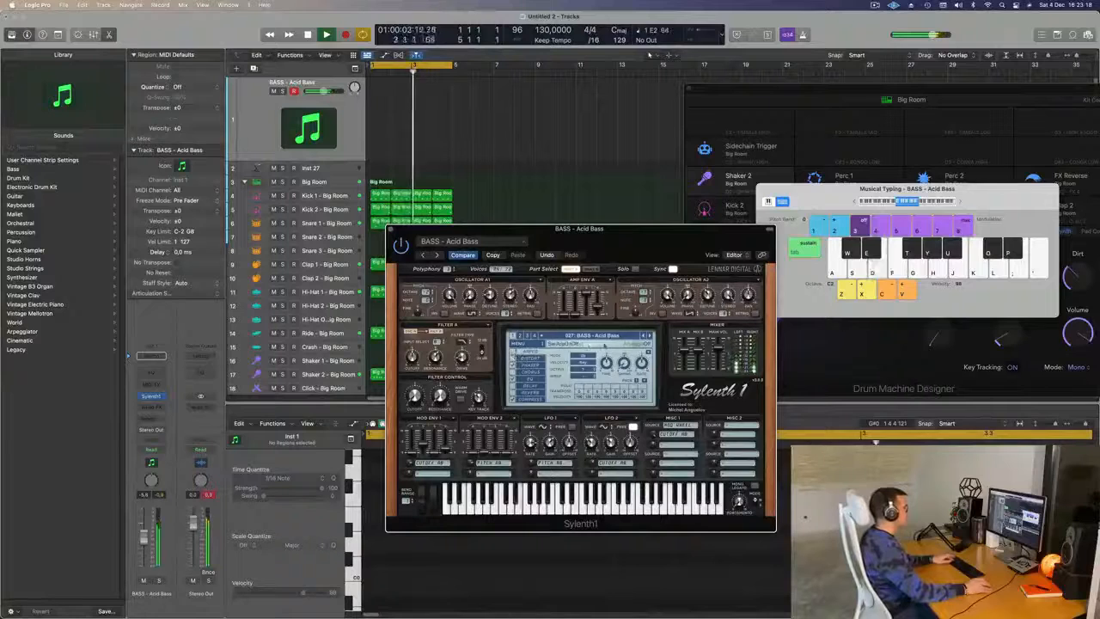
click(514, 359)
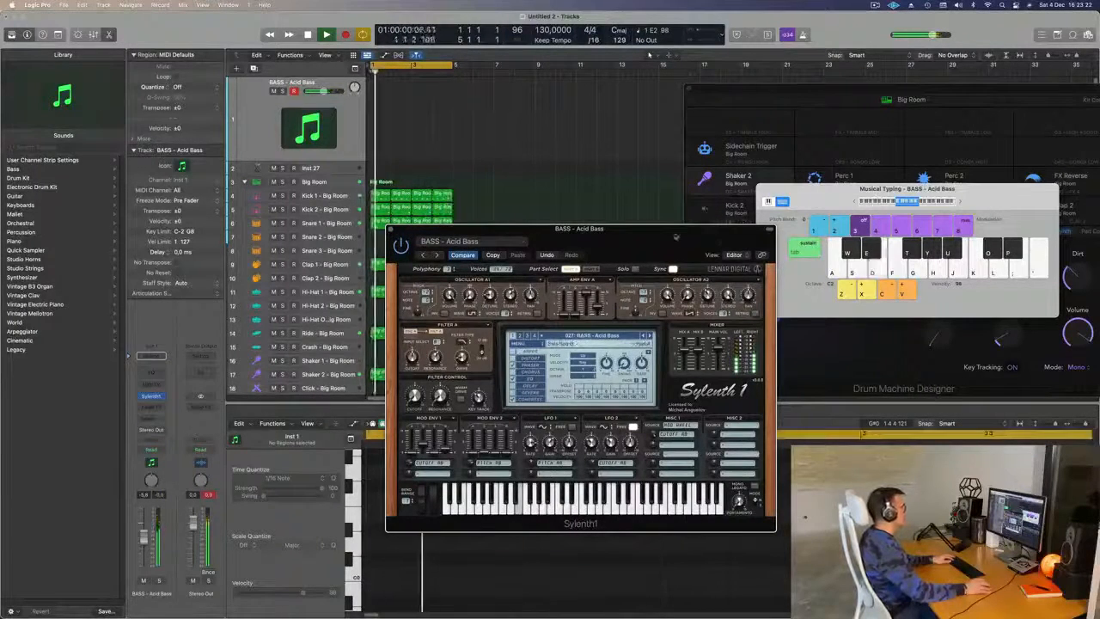
drag(640, 229, 746, 158)
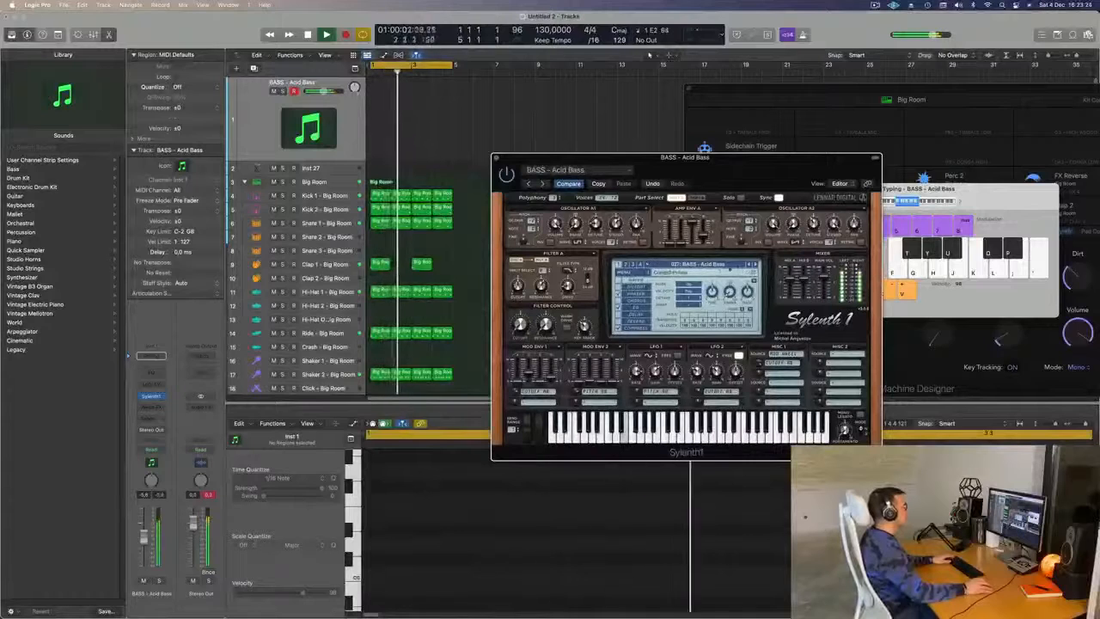
Audition Sylenth1's bass presets one after another during playback and settle on BASS - Detuned Bassline
click(756, 264)
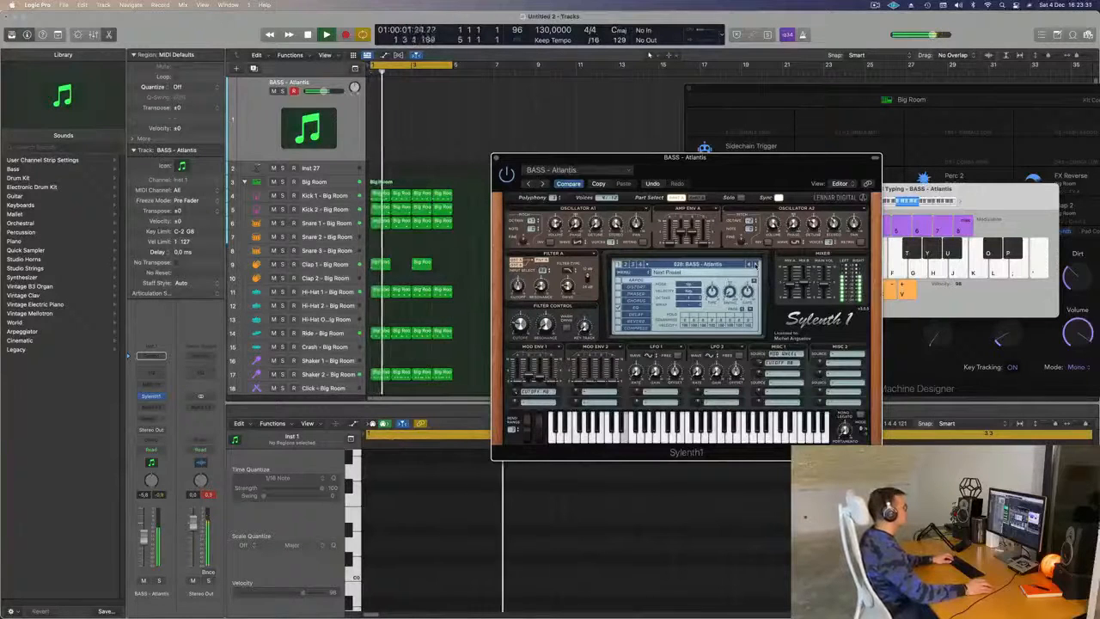
click(755, 265)
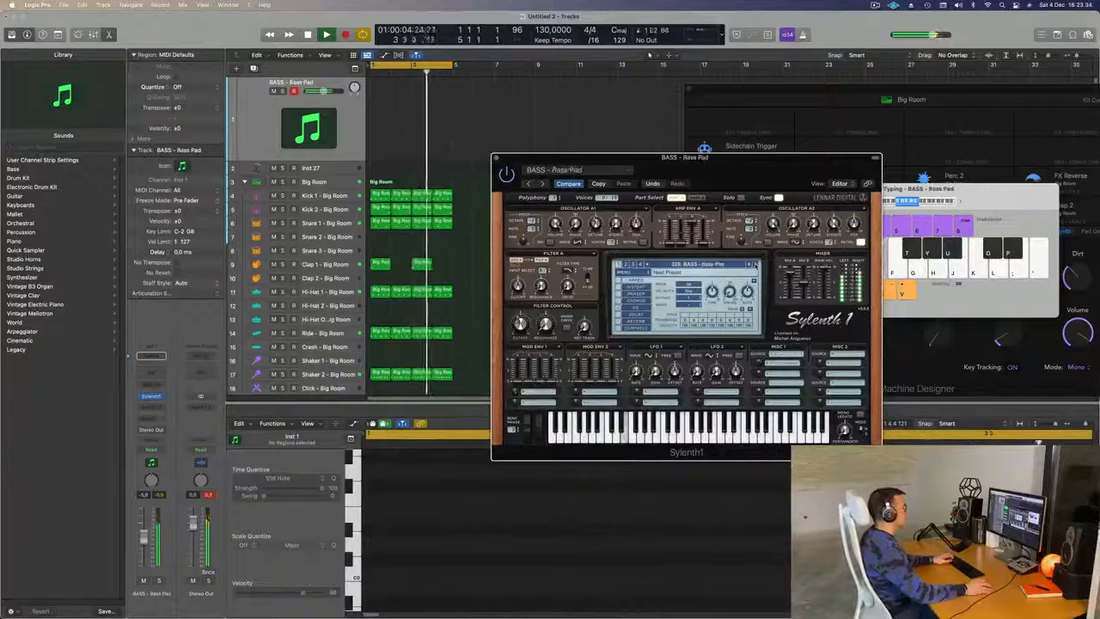
click(756, 265)
click(755, 265)
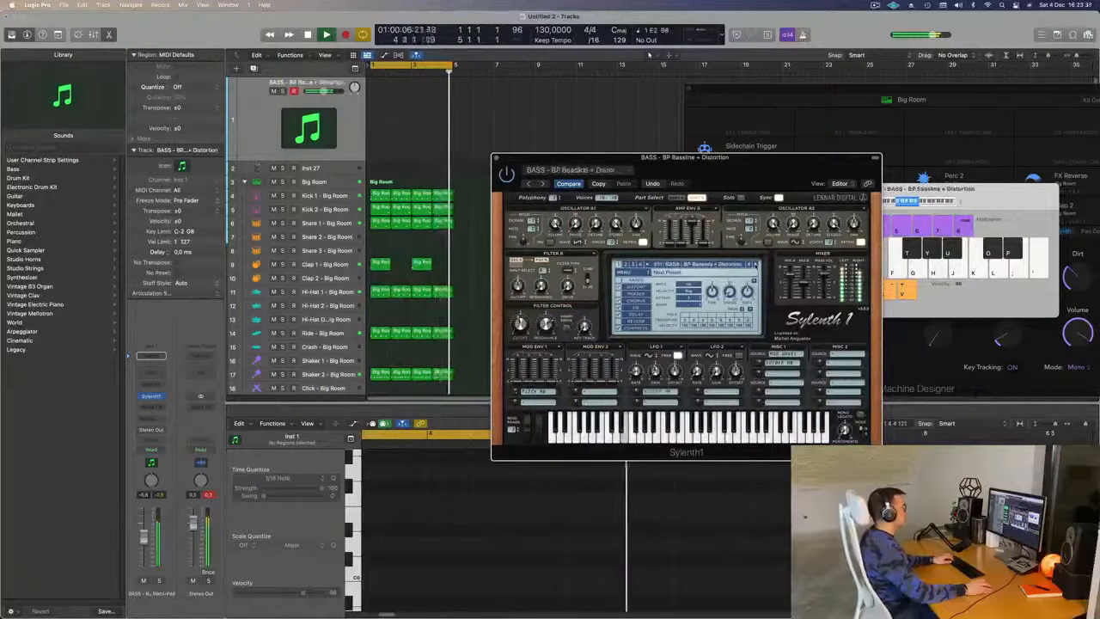
click(755, 264)
click(756, 265)
click(755, 264)
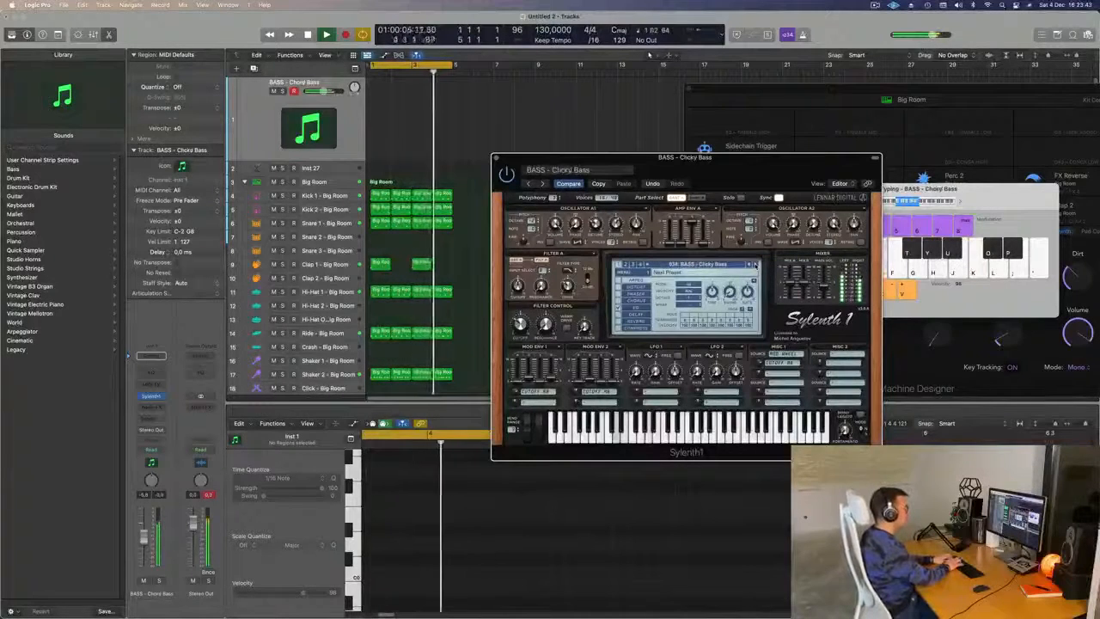
click(755, 264)
click(755, 264)
click(755, 265)
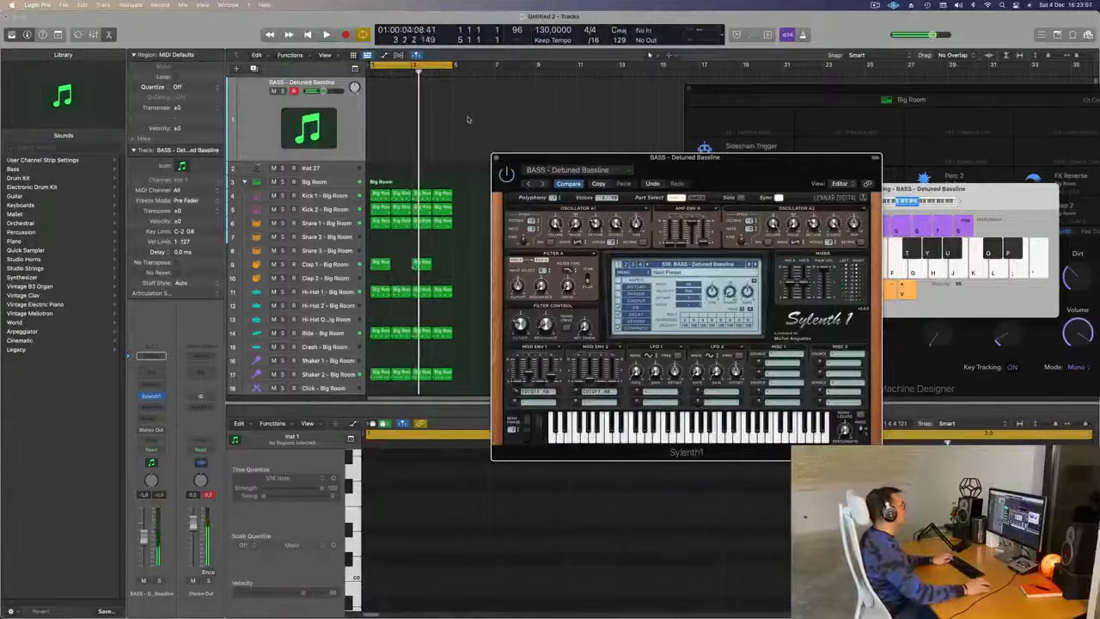
Repeat the drum regions up to bar 17 and extend the cycle range to 16 bars, rearranging the plug-in windows and starting playback
key(super+r)
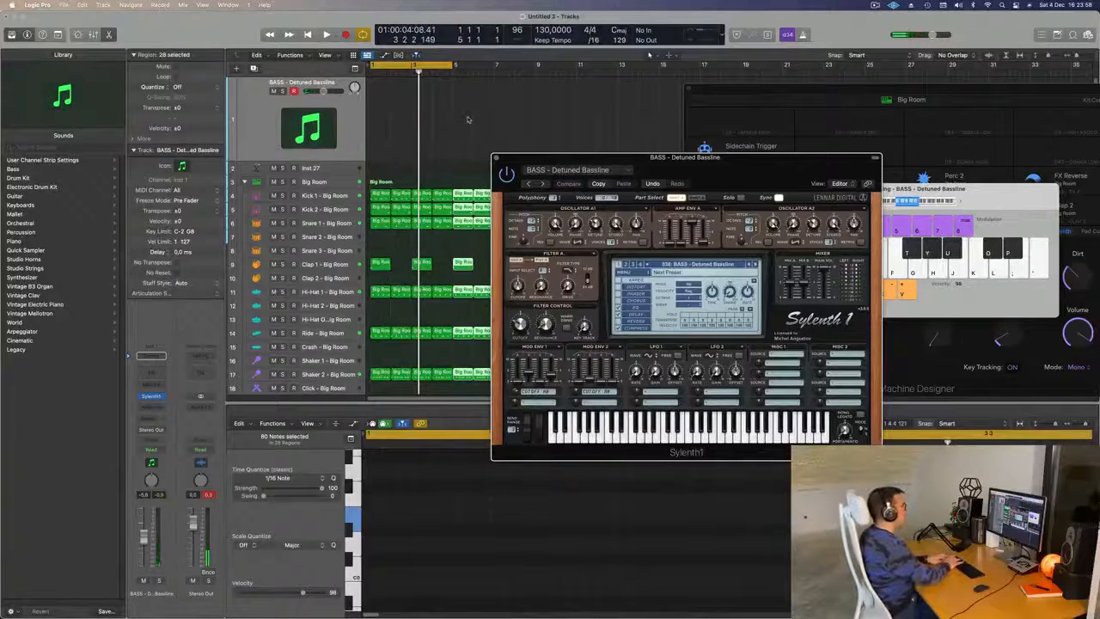
drag(625, 155, 439, 282)
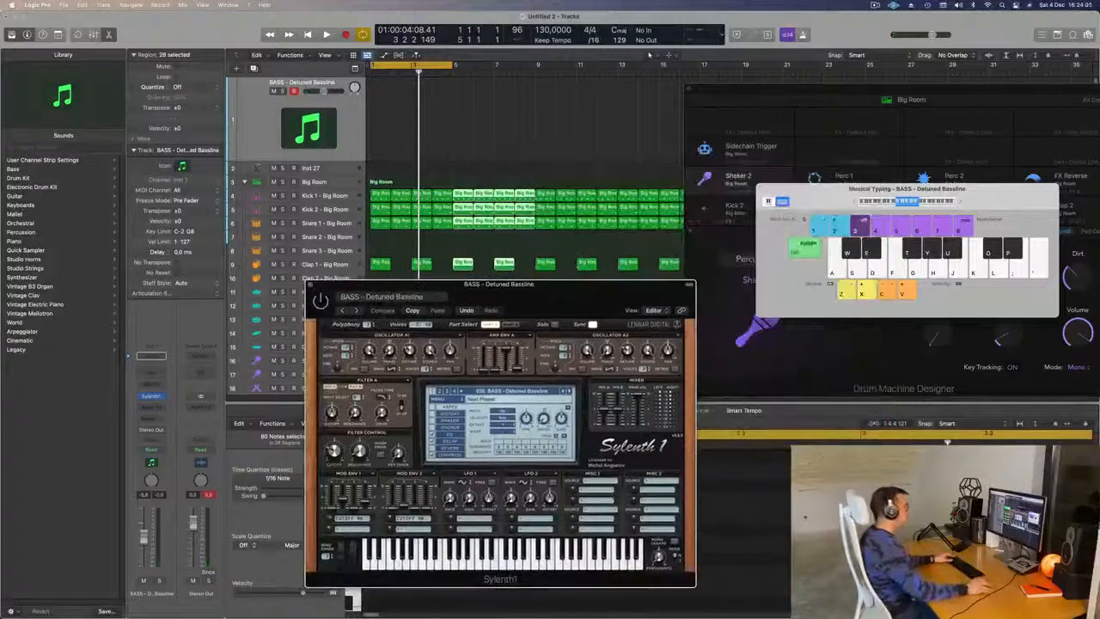
click(1036, 200)
drag(455, 65, 694, 74)
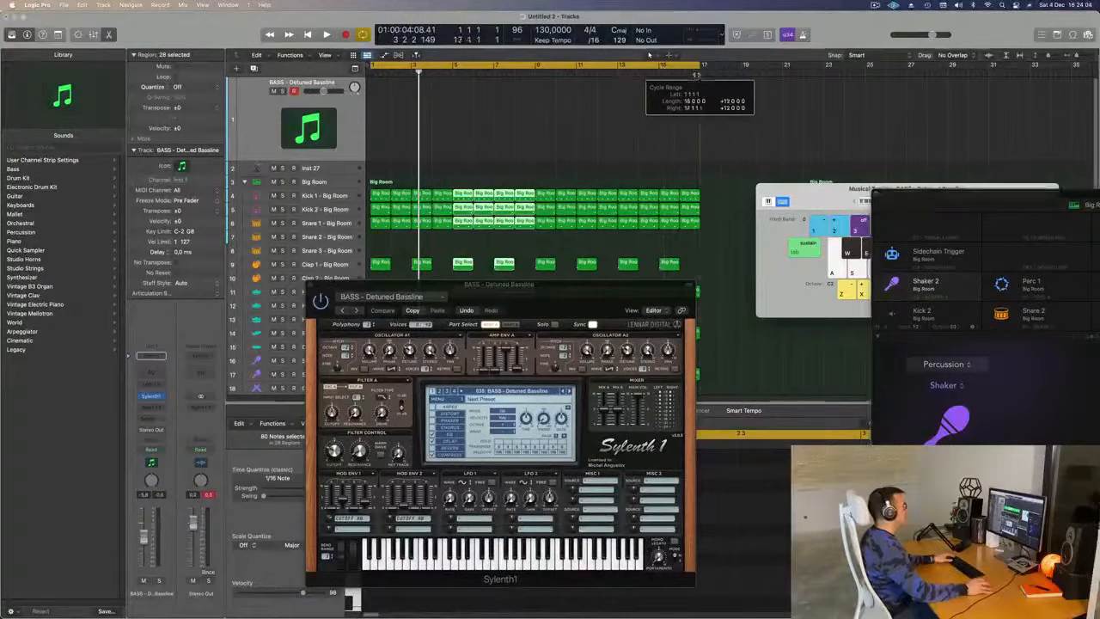
key(space)
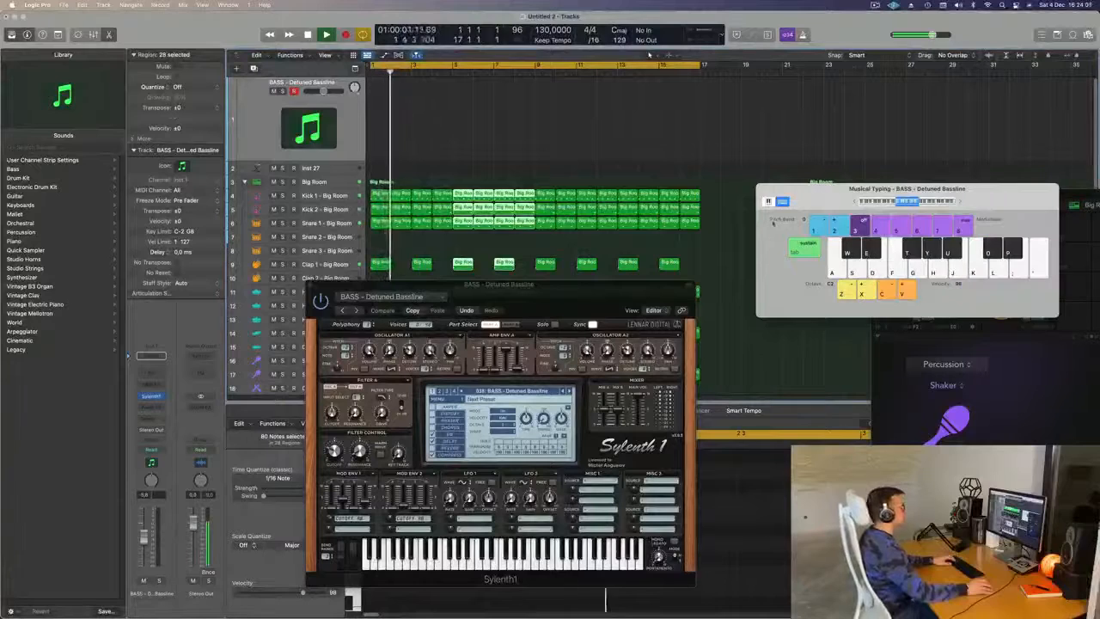
drag(529, 284, 569, 243)
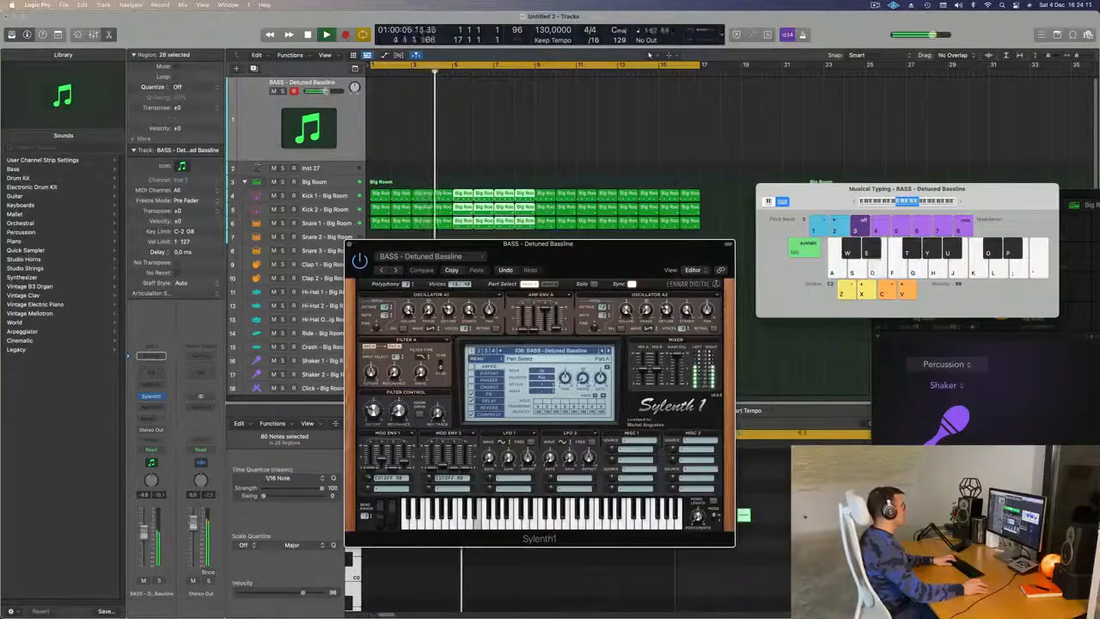
Insert a stereo Compressor on the bass track and set its side chain to Inst 2
click(151, 406)
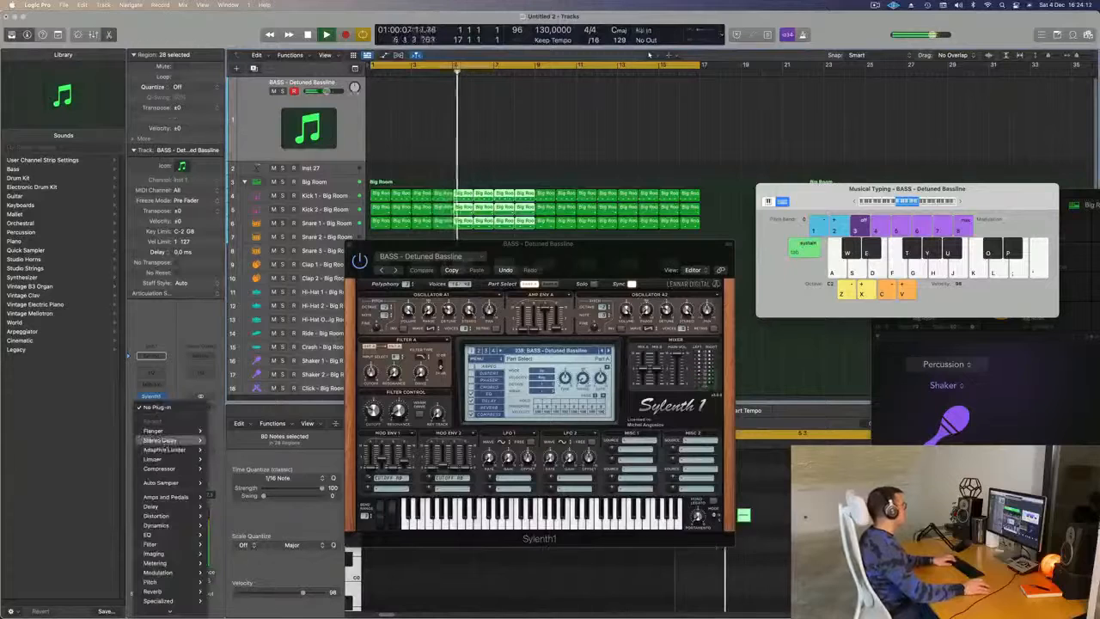
mouse_move(173, 524)
mouse_move(251, 534)
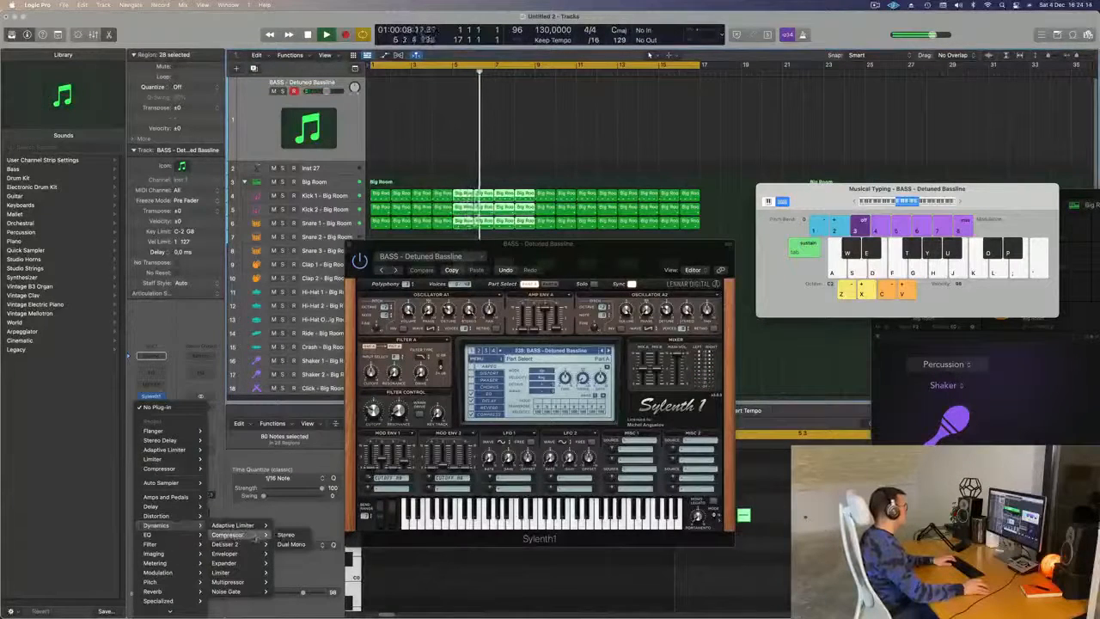
click(287, 534)
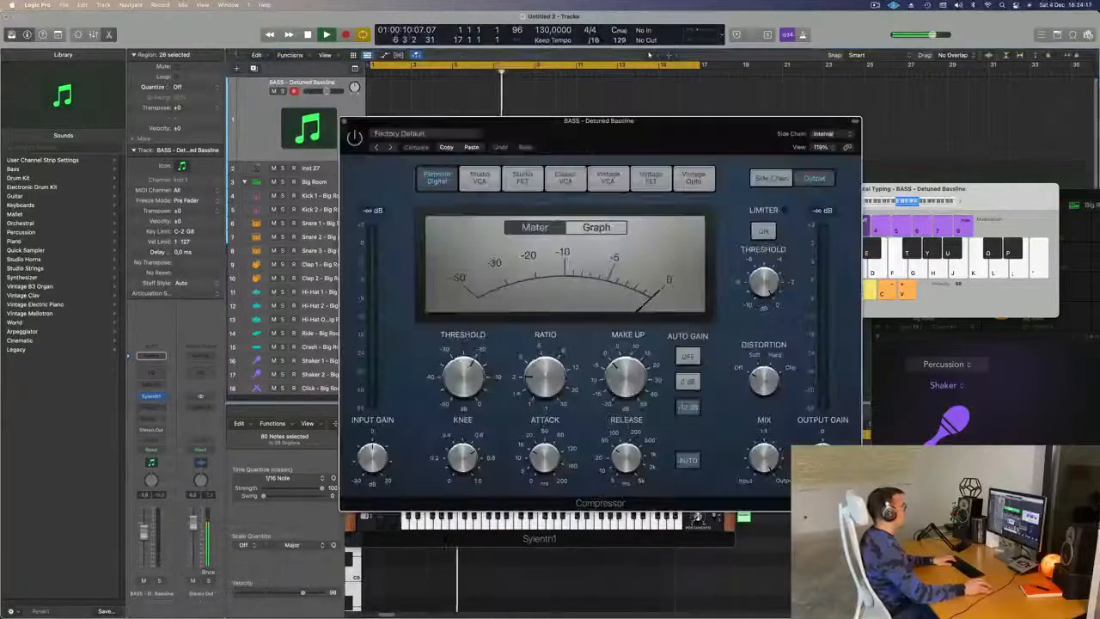
click(821, 134)
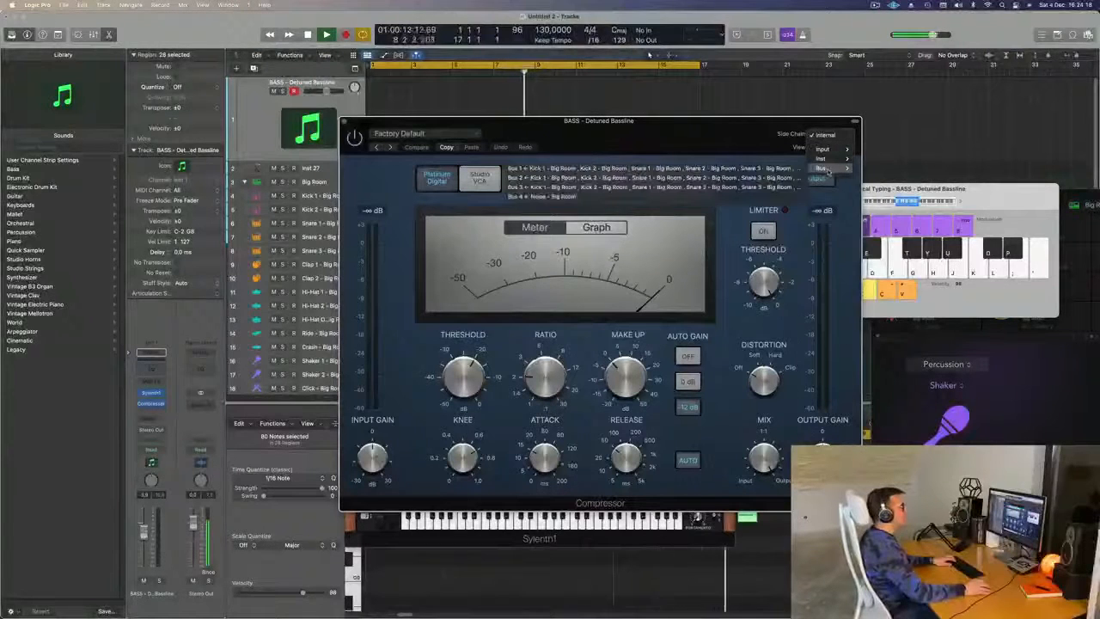
mouse_move(833, 161)
click(890, 159)
drag(688, 129, 758, 115)
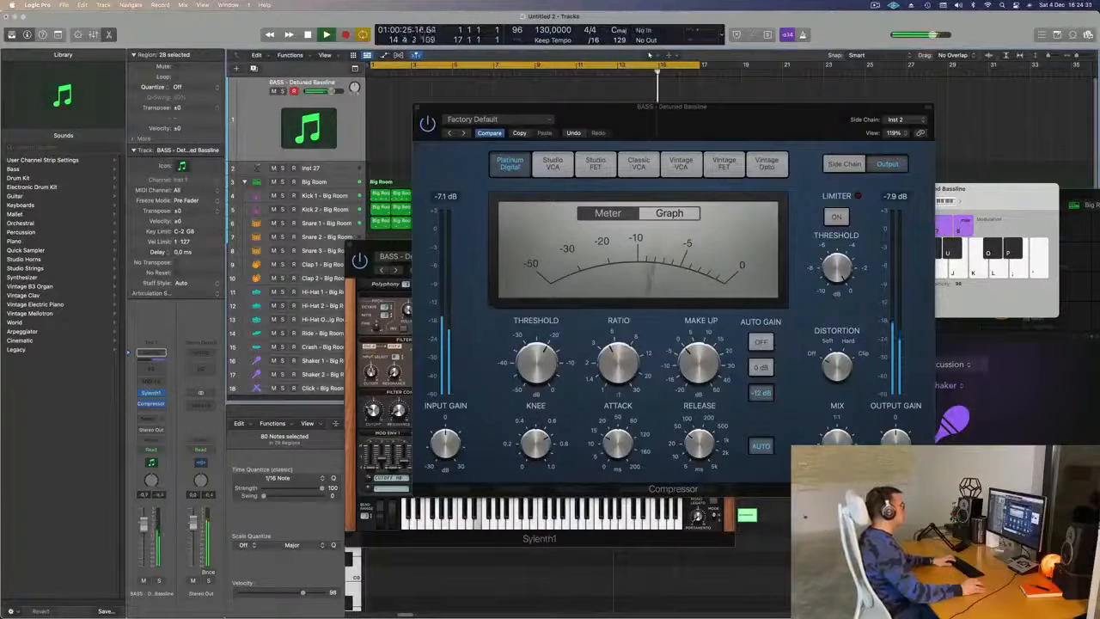
Finish recording the bassline and open its region in the Piano Roll, clearing the Sylenth1 and Compressor windows out of the way
drag(716, 134, 808, 244)
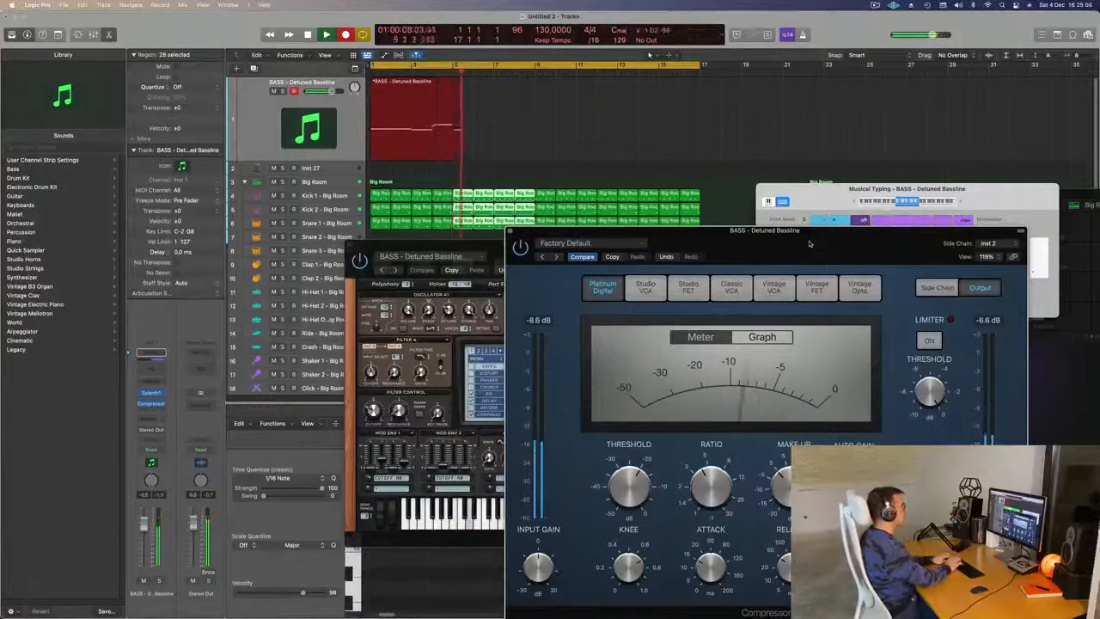
key(space)
double_click(424, 83)
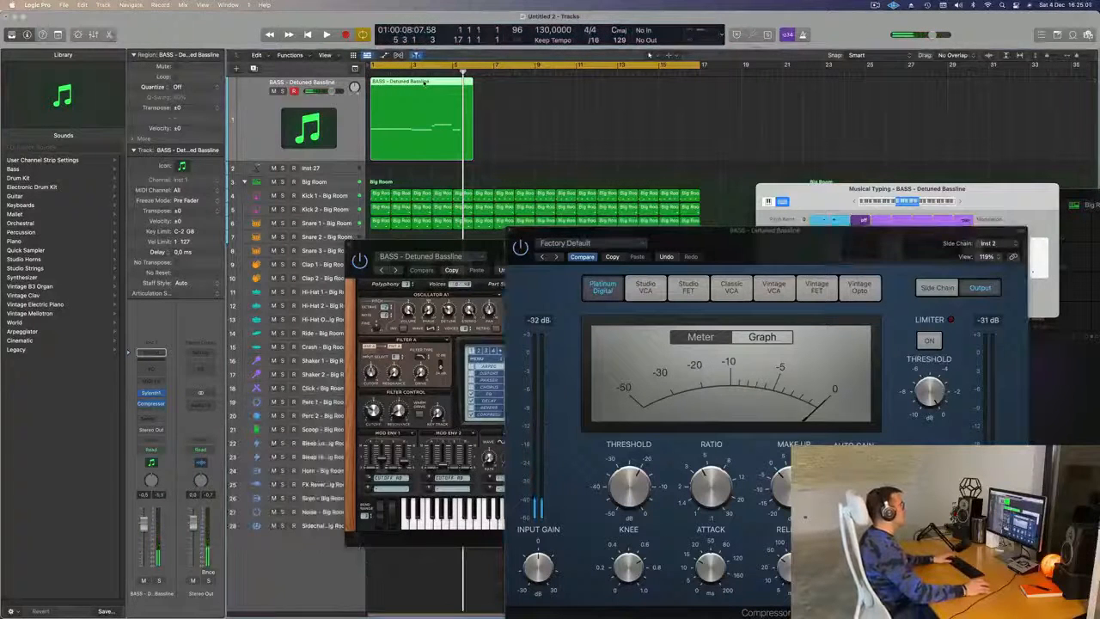
double_click(424, 82)
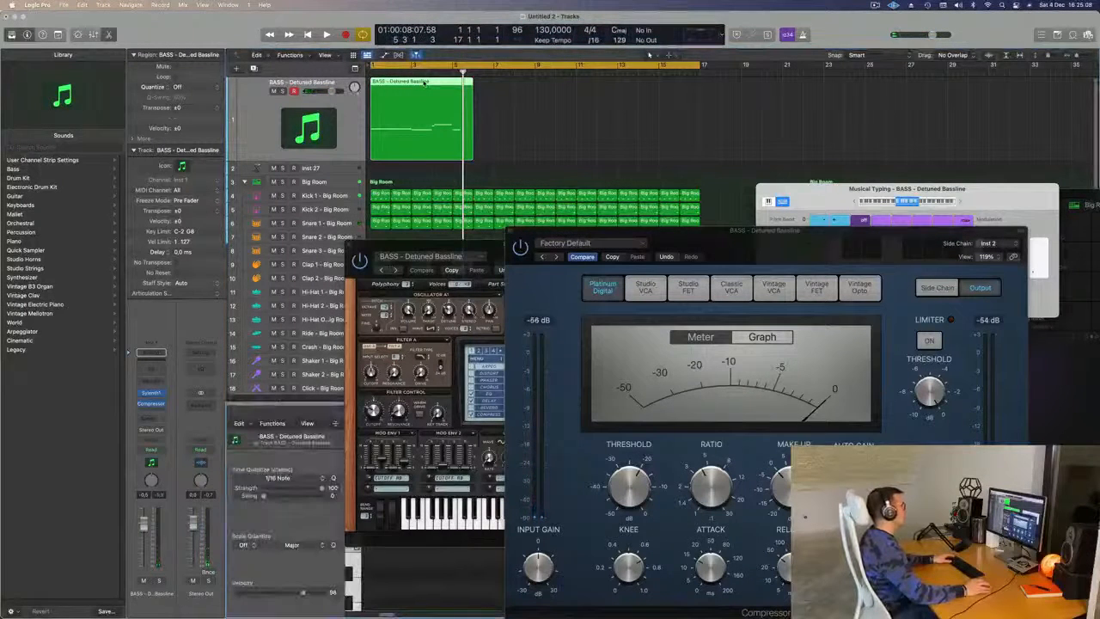
double_click(424, 83)
double_click(423, 83)
drag(429, 245, 727, 32)
click(429, 551)
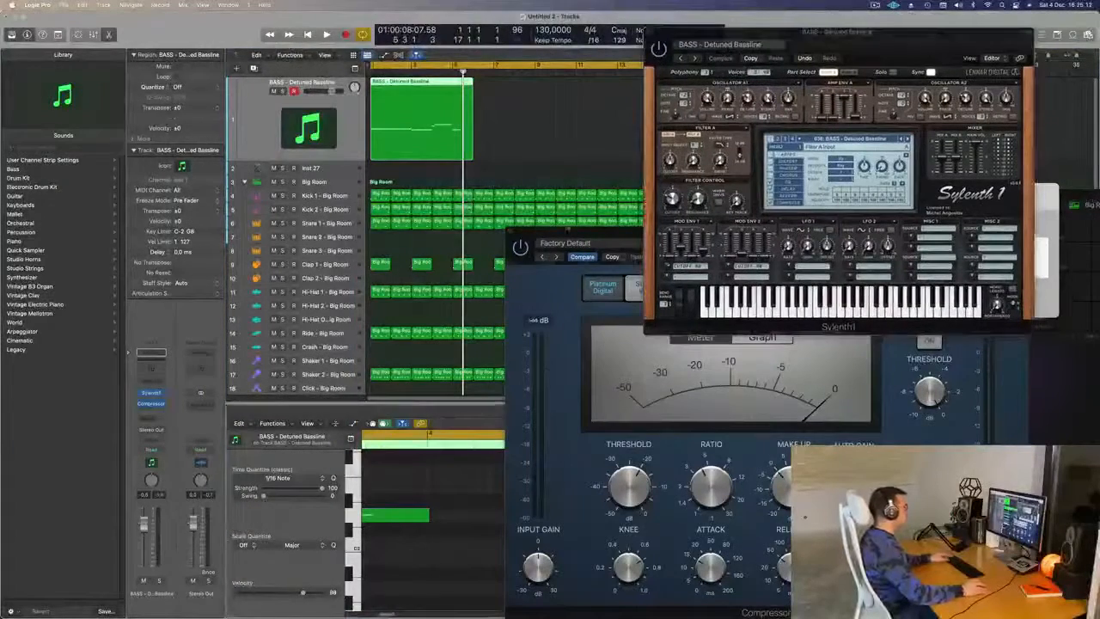
click(512, 234)
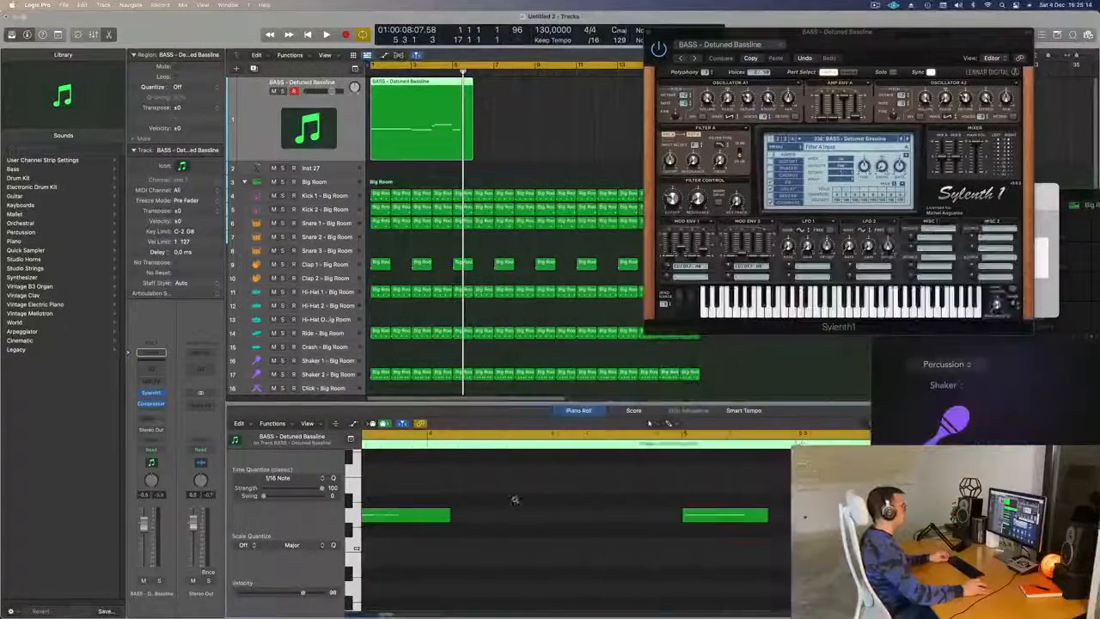
Quantize the recorded bass notes to 1/16 and shorten the region to four bars
key(super+Left)
key(super+Left)
key(super+Left)
key(super+Left)
scroll(547, 542, up, 4)
key(super+Left)
key(super+Left)
key(super+Up)
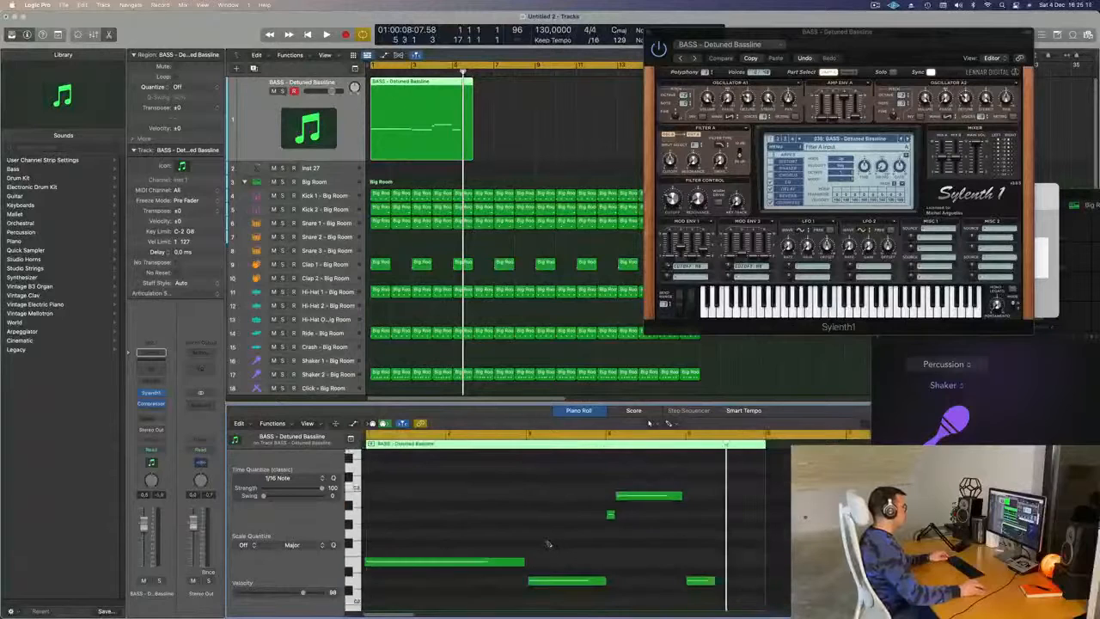
key(super+a)
click(575, 555)
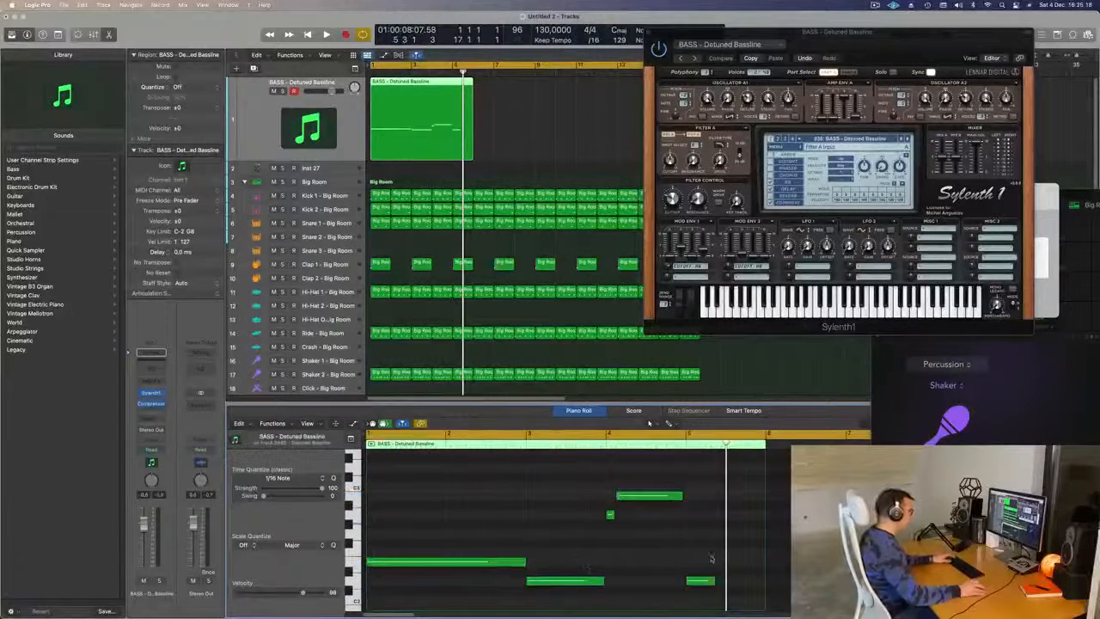
drag(765, 600, 684, 599)
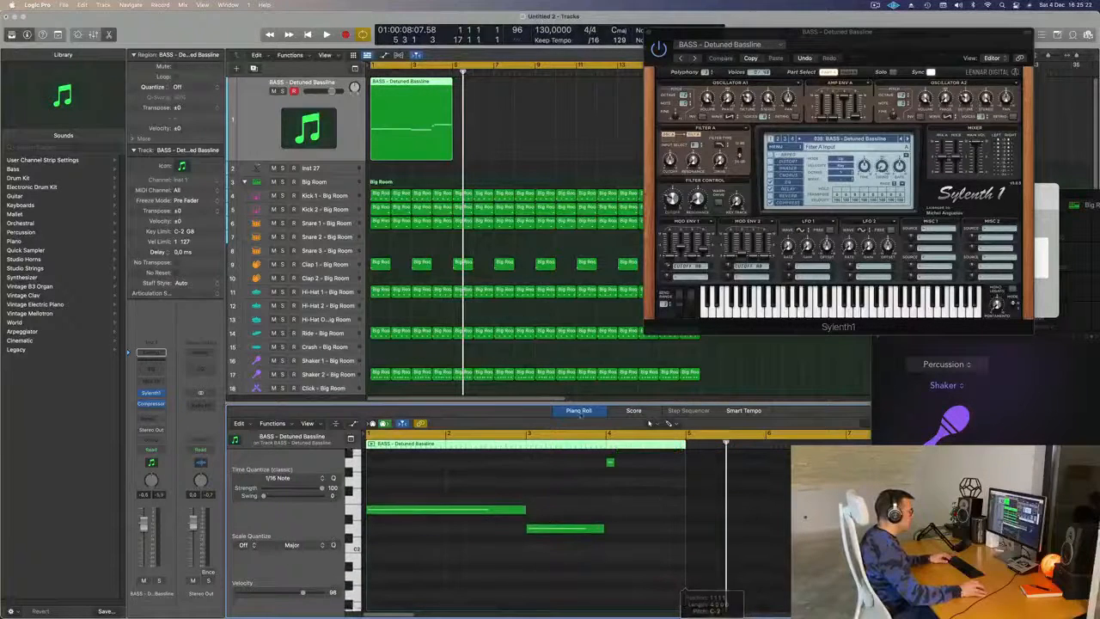
Play the bassline and lengthen the short note at bar 4 until it meets the following note
key(space)
key(space)
key(space)
scroll(502, 575, up, 1)
scroll(503, 575, up, 5)
key(super+Left)
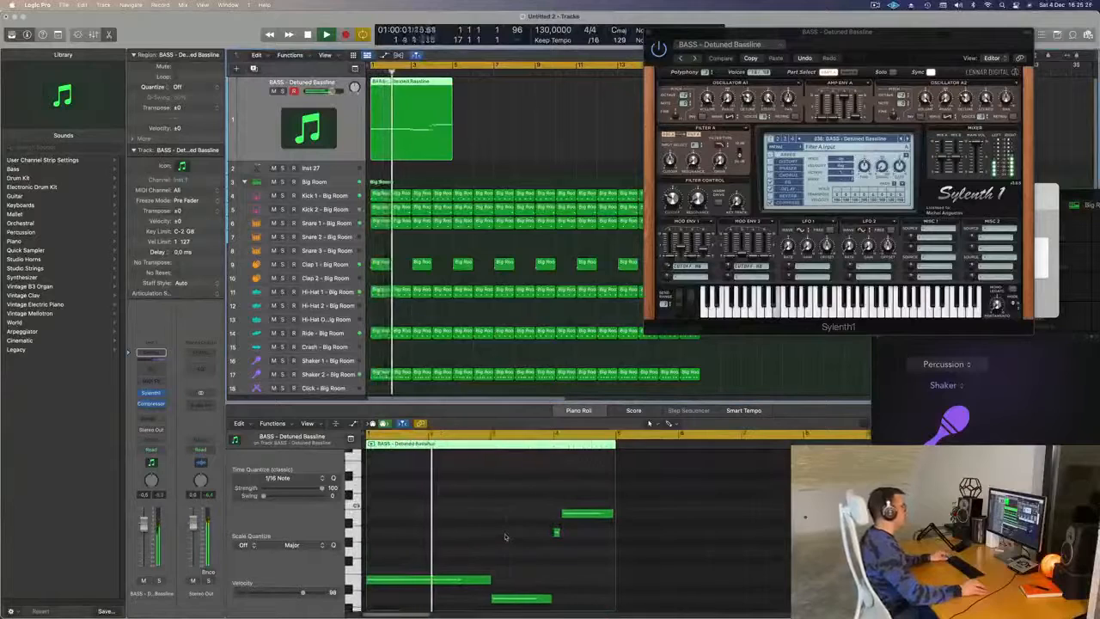
scroll(506, 536, up, 4)
scroll(508, 535, left, 3)
scroll(520, 536, up, 3)
scroll(535, 536, down, 2)
scroll(540, 536, left, 2)
scroll(544, 536, up, 3)
scroll(550, 536, right, 1)
scroll(640, 535, up, 3)
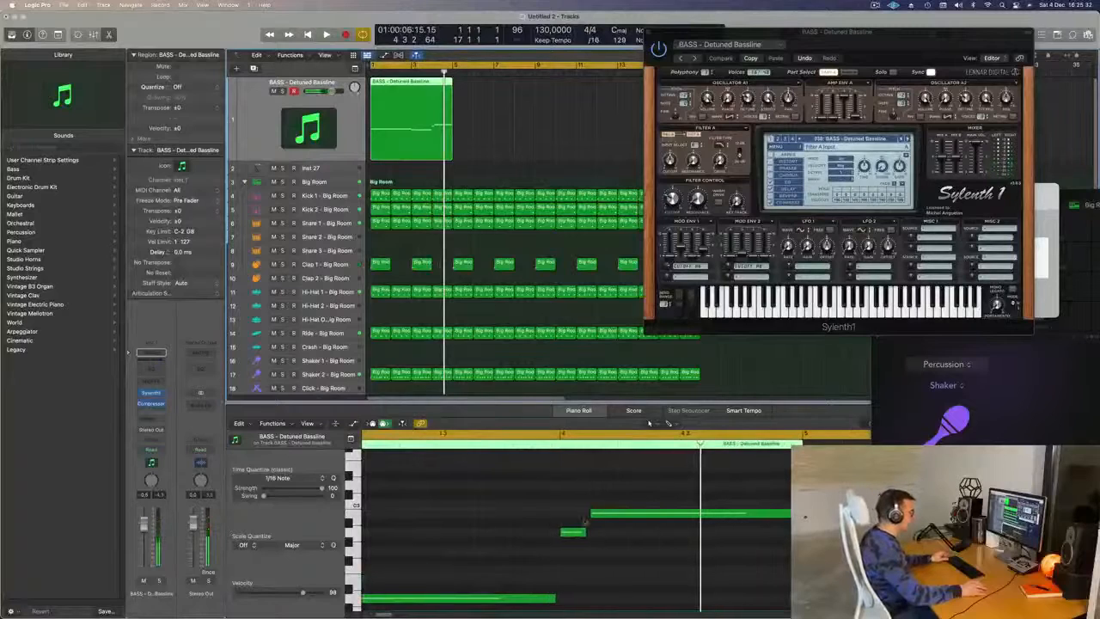
drag(586, 531, 591, 532)
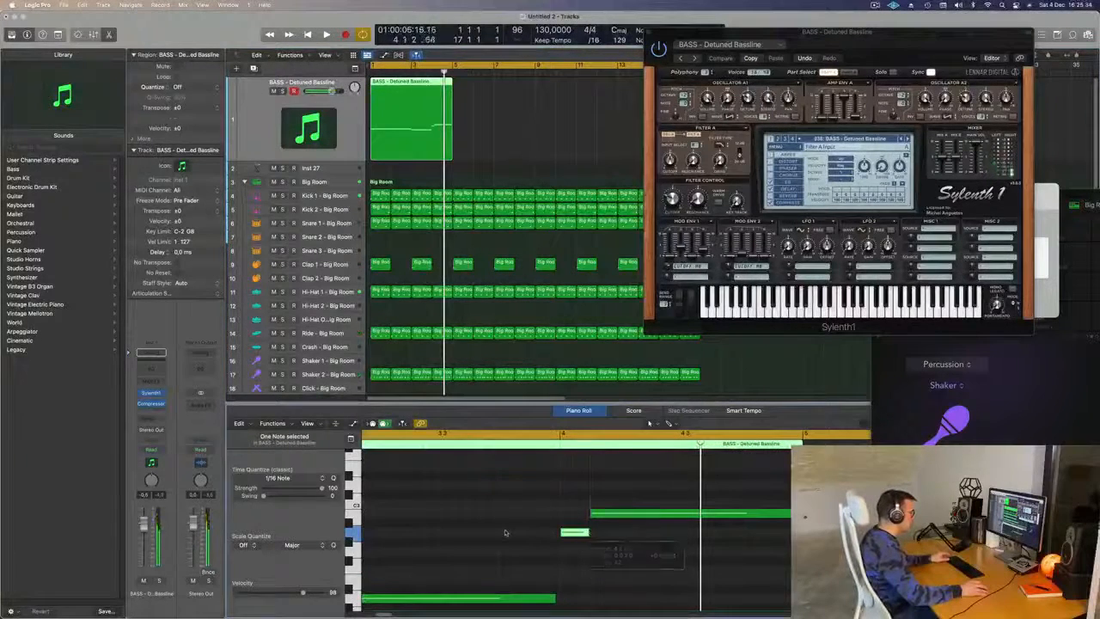
Listen to the edited bassline from the beginning together with the drums
key(space)
scroll(777, 519, down, 2)
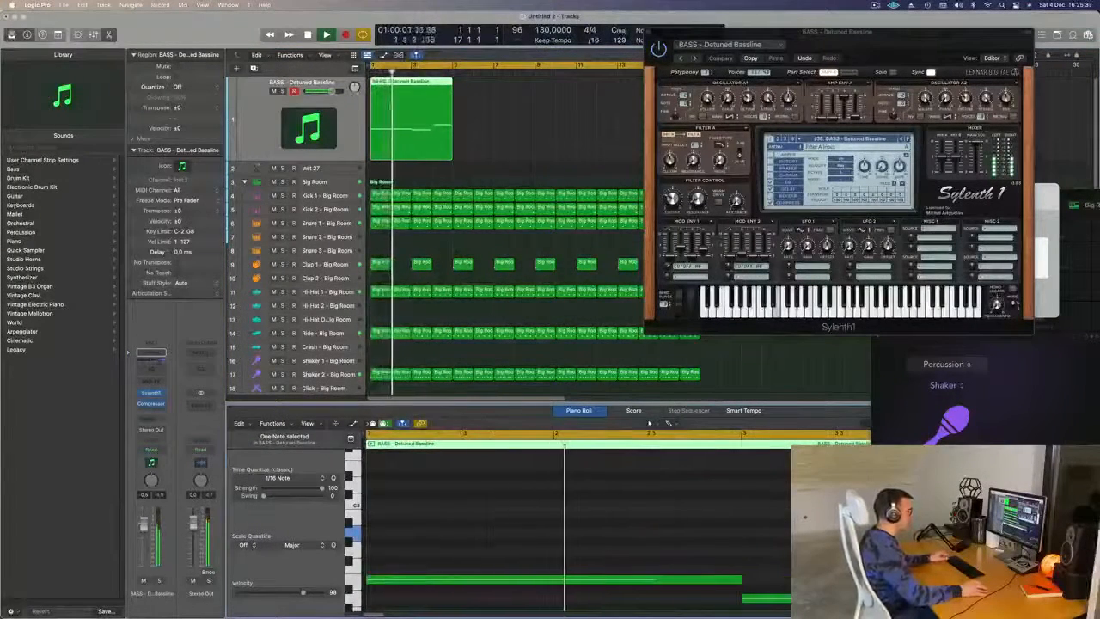
scroll(777, 533, down, 1)
click(773, 593)
key(Return)
scroll(777, 559, down, 2)
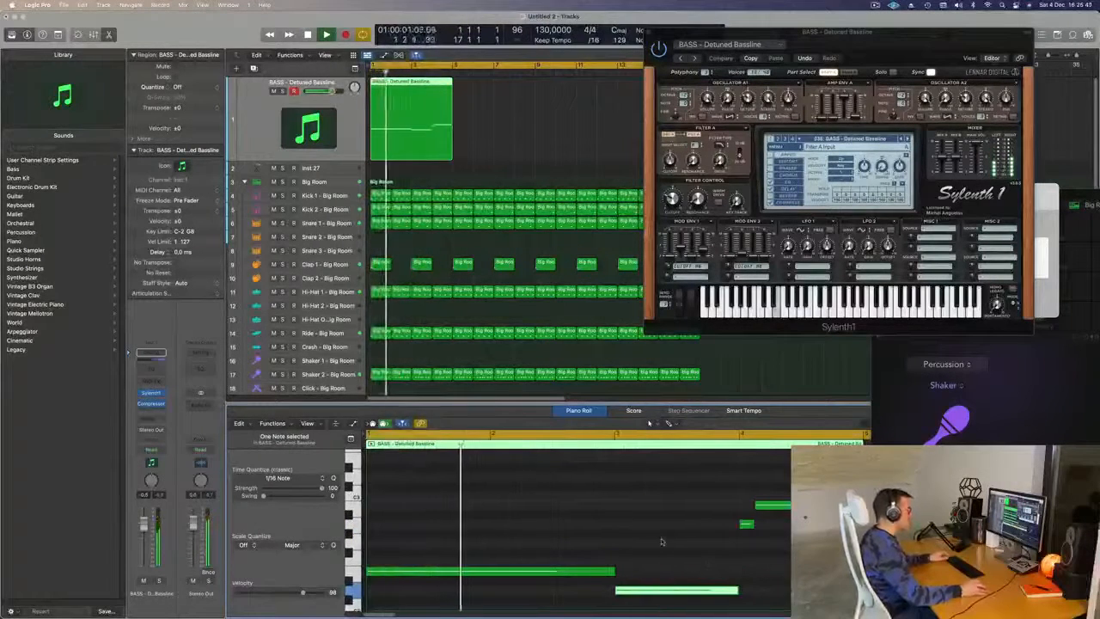
Repeat the four-bar bassline region three times up to bar 17, start playback and close the Sylenth1 window
drag(861, 41, 792, 167)
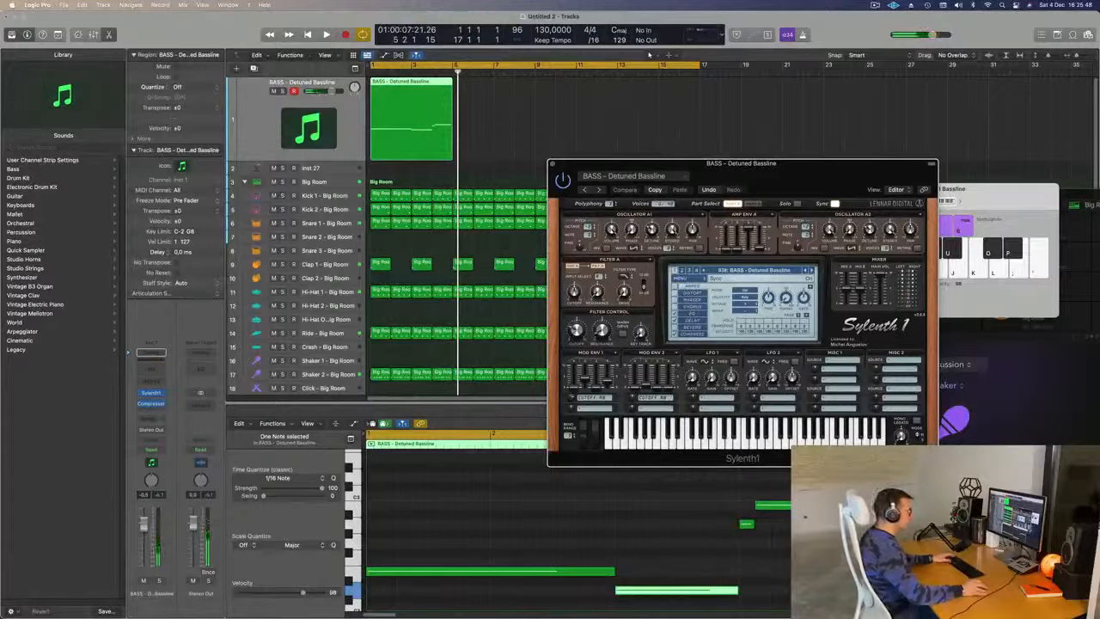
click(421, 118)
key(super+r)
key(super+r)
key(super+r)
key(space)
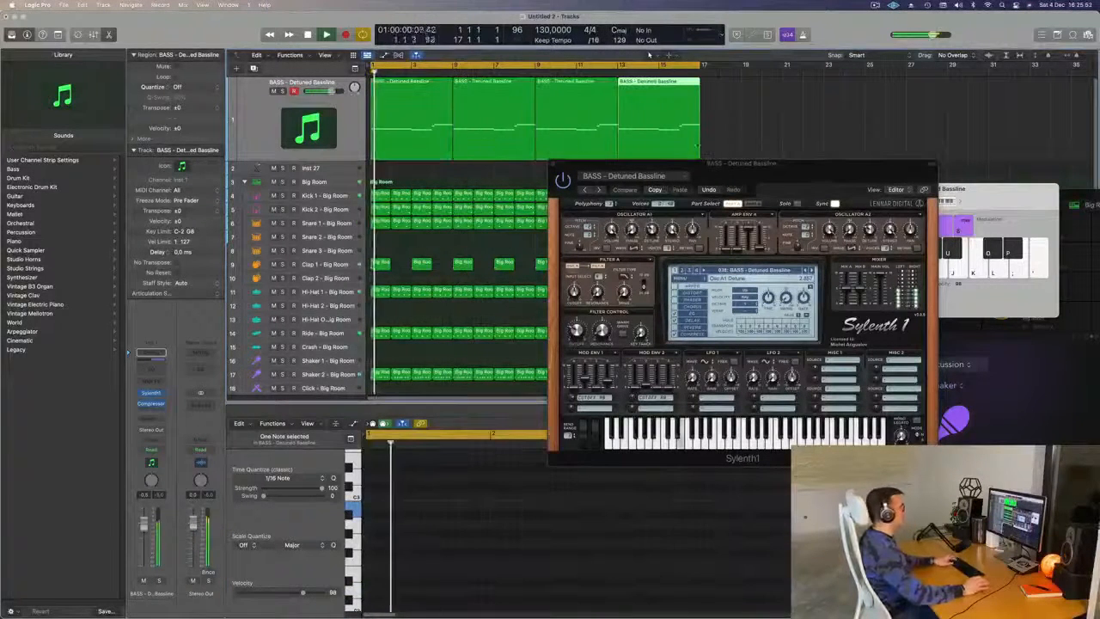
drag(818, 167, 690, 91)
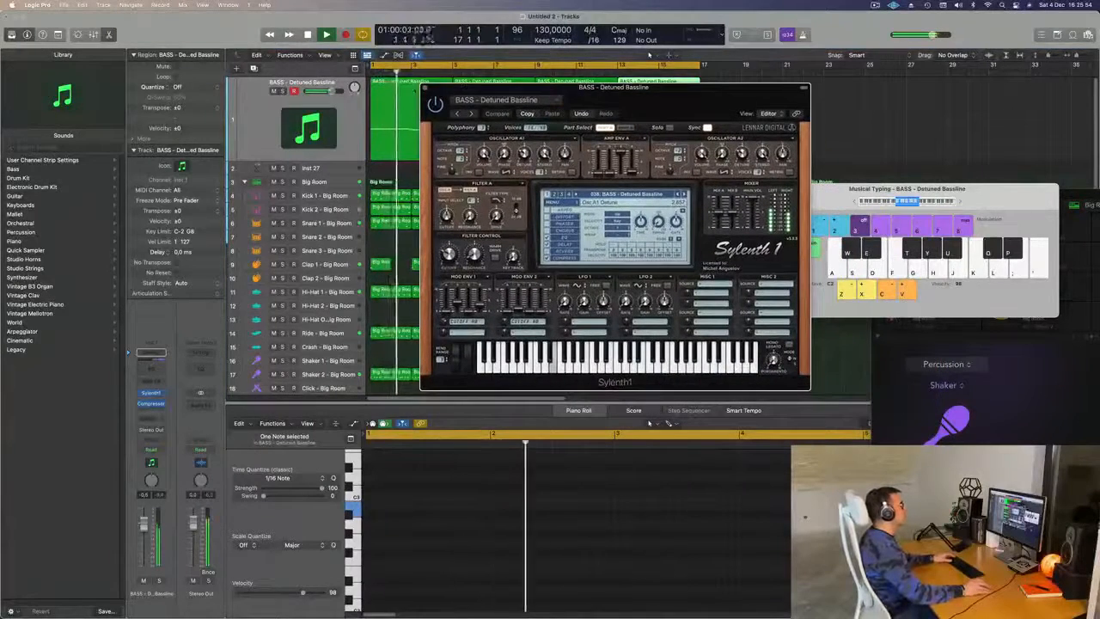
click(425, 88)
Duplicate the bass track and copy its four regions onto the new track with the originals muted, restarting playback
click(286, 118)
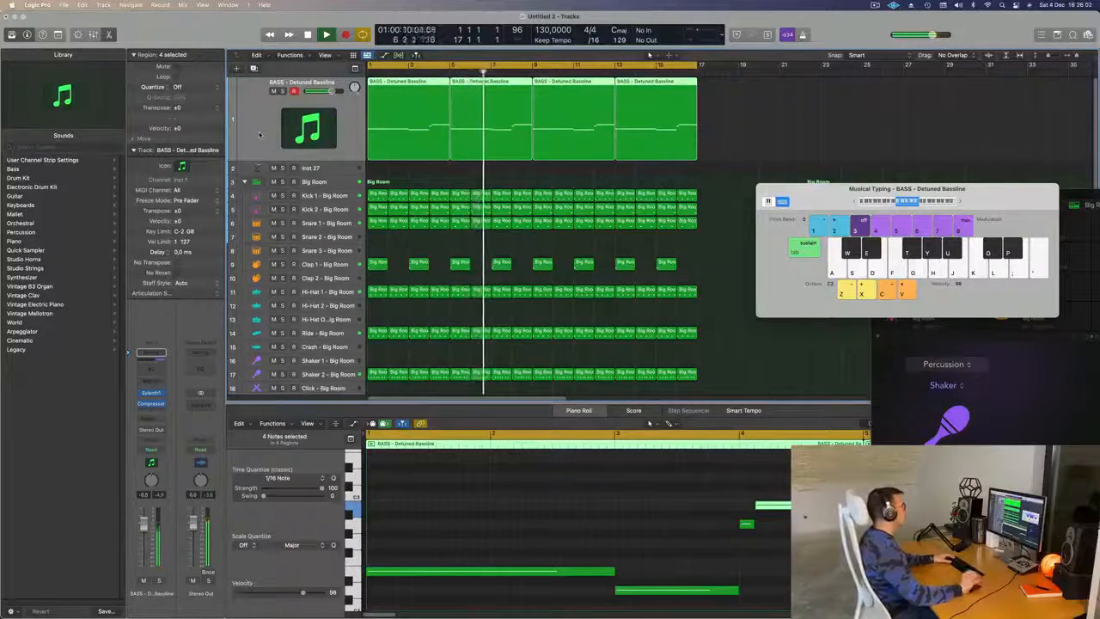
key(super+Left)
key(super+Left)
key(super+Left)
key(super+Left)
key(super+Left)
key(Return)
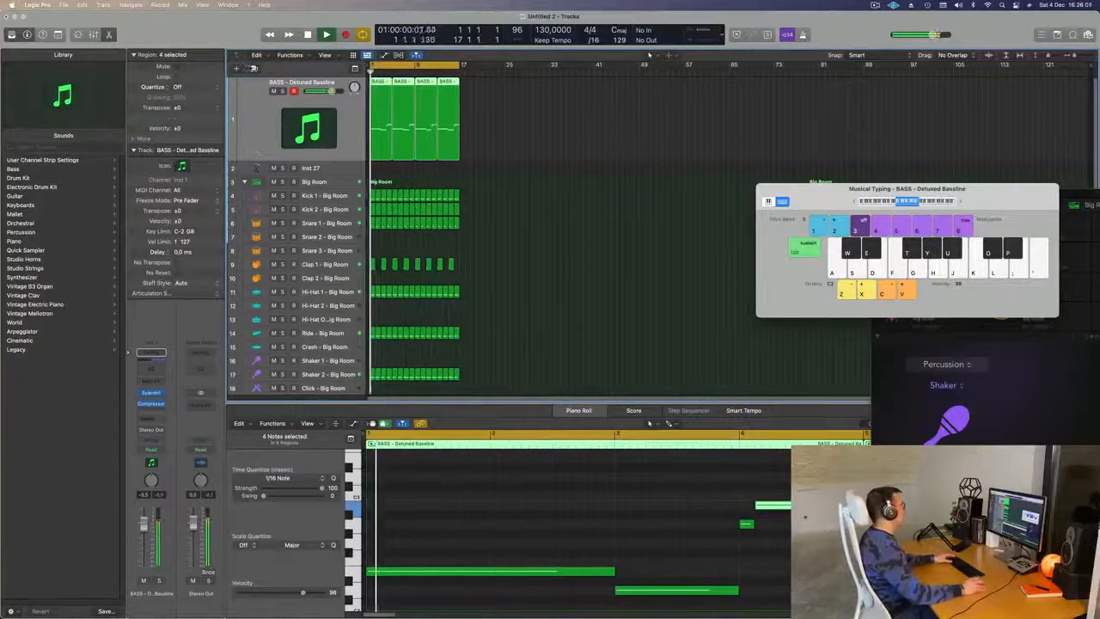
key(super+d)
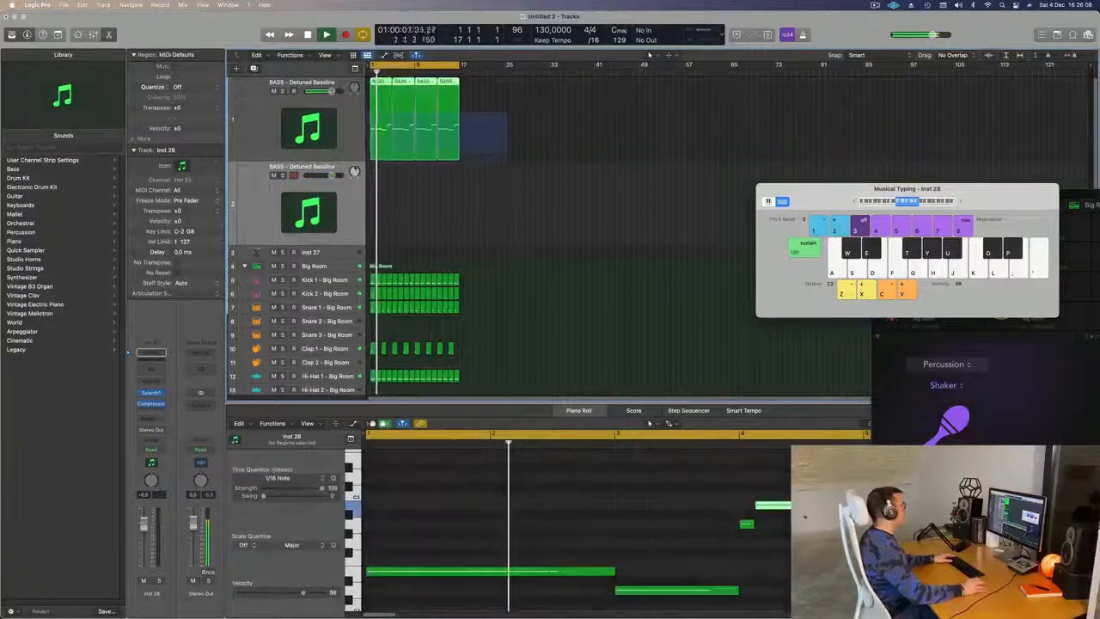
drag(382, 82, 378, 239)
key(space)
key(space)
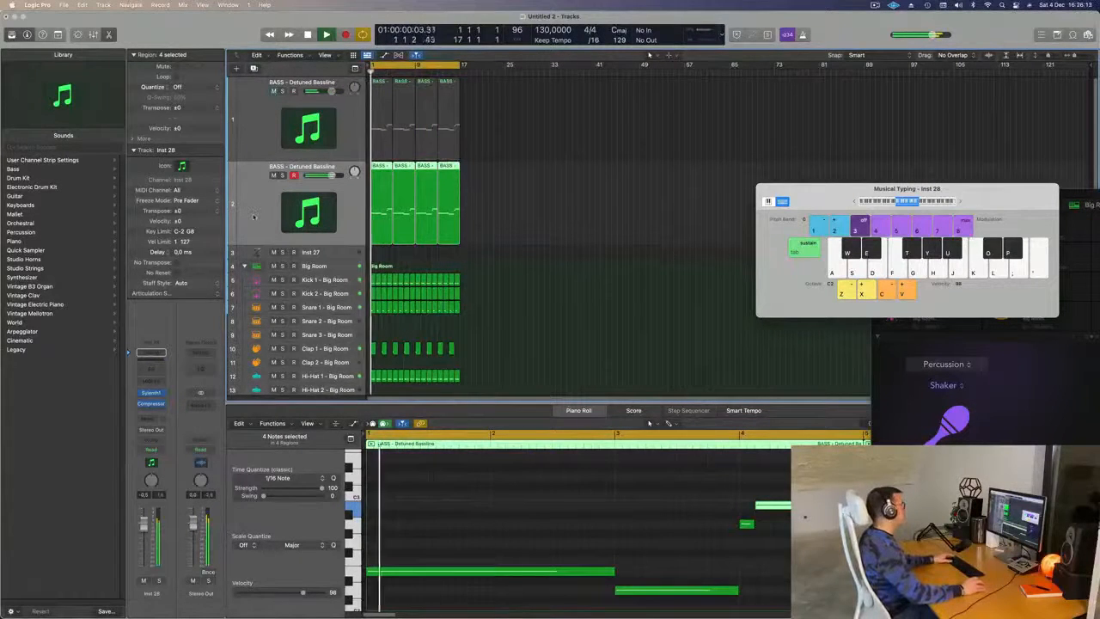
Open Sylenth1 on the duplicated bass track and advance its preset from Detuned Bassline to BASS - Electro Addicted
click(152, 393)
drag(633, 123, 615, 122)
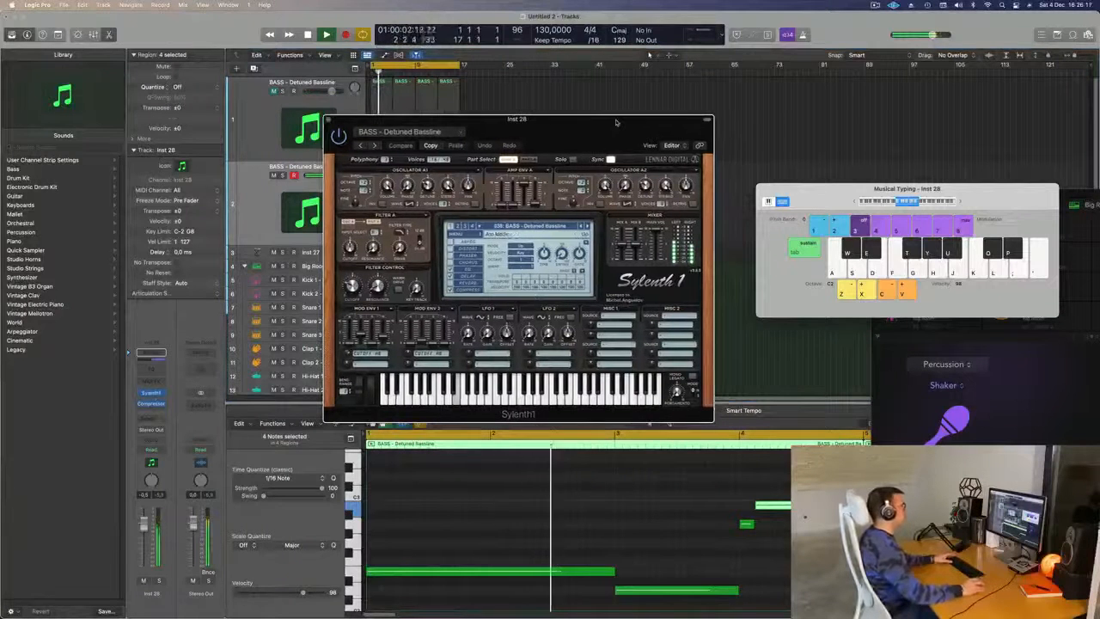
click(587, 226)
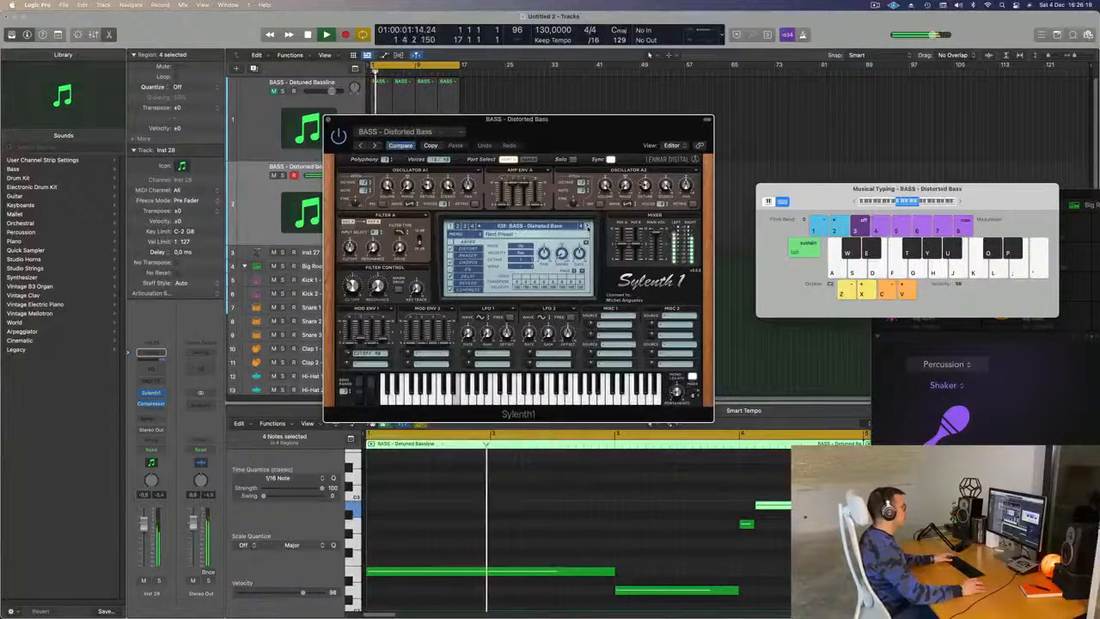
click(587, 226)
click(587, 227)
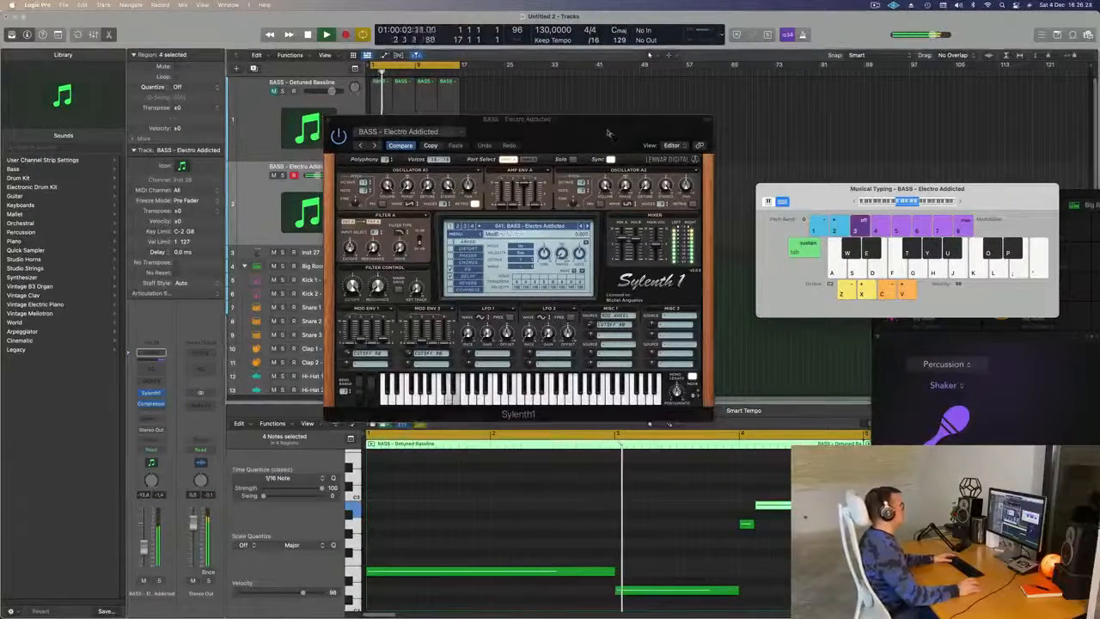
drag(610, 134, 668, 140)
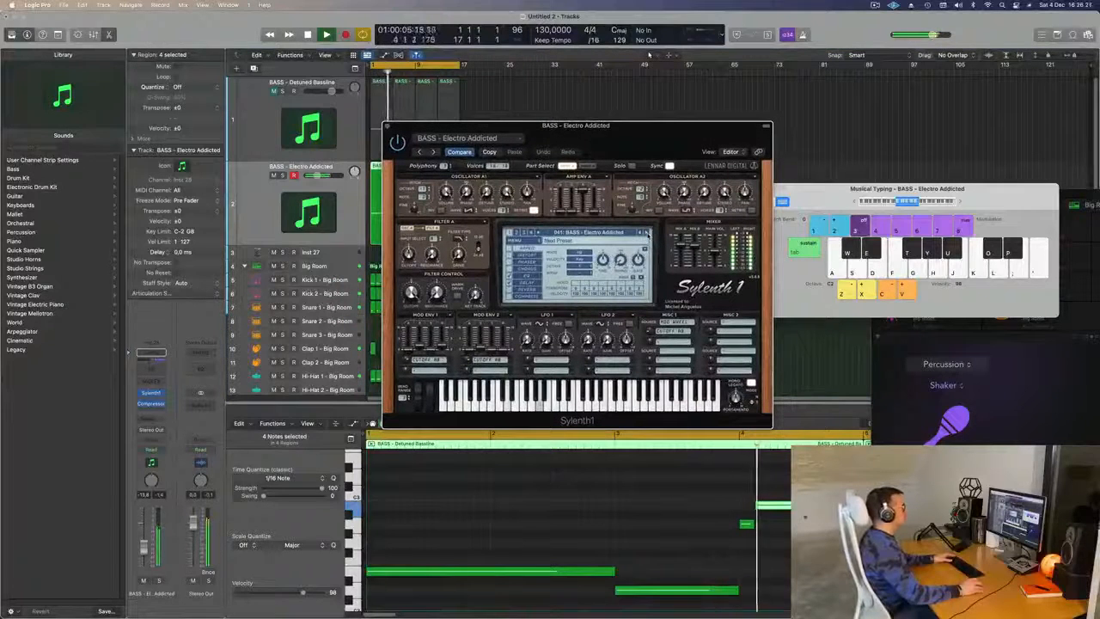
Audition the following Sylenth1 bass presets one by one, including Fat Saws, Felicity, Get Outta My Way and Hard Bass, up to Heavy House
click(647, 233)
click(647, 233)
click(648, 233)
click(647, 233)
key(Return)
click(647, 233)
key(Return)
click(647, 233)
key(Return)
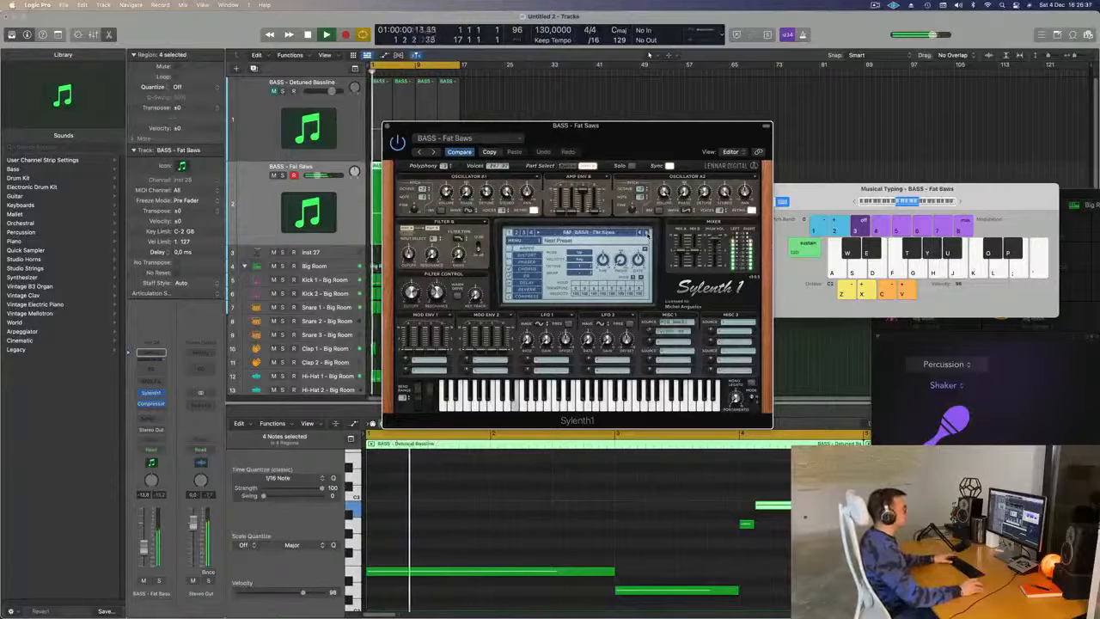
click(647, 233)
key(Return)
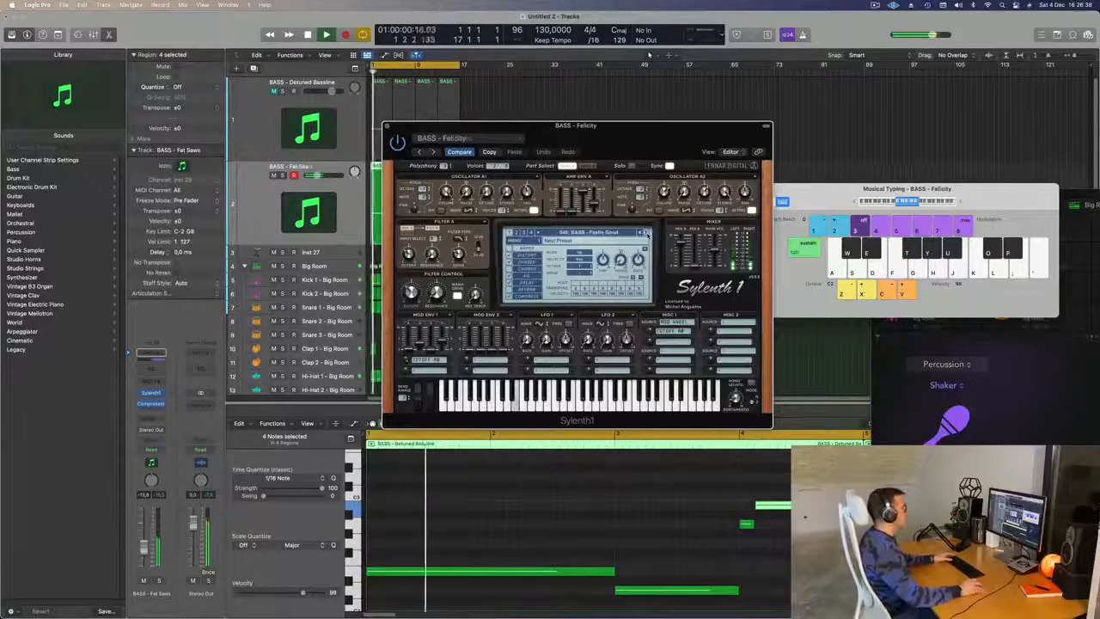
click(648, 233)
key(Return)
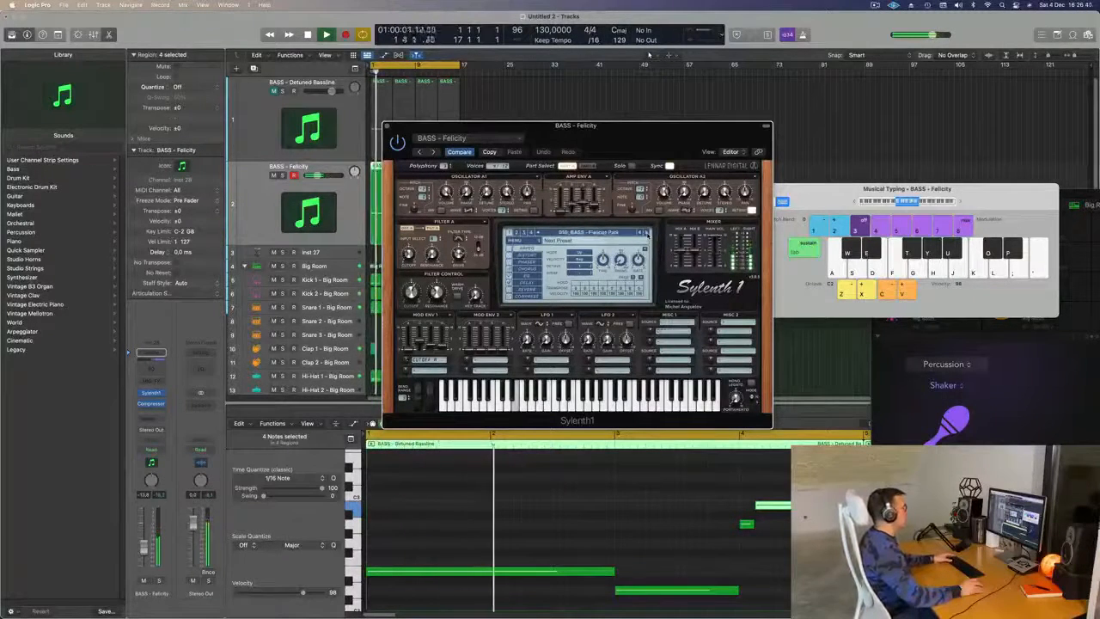
click(647, 232)
key(Return)
click(647, 233)
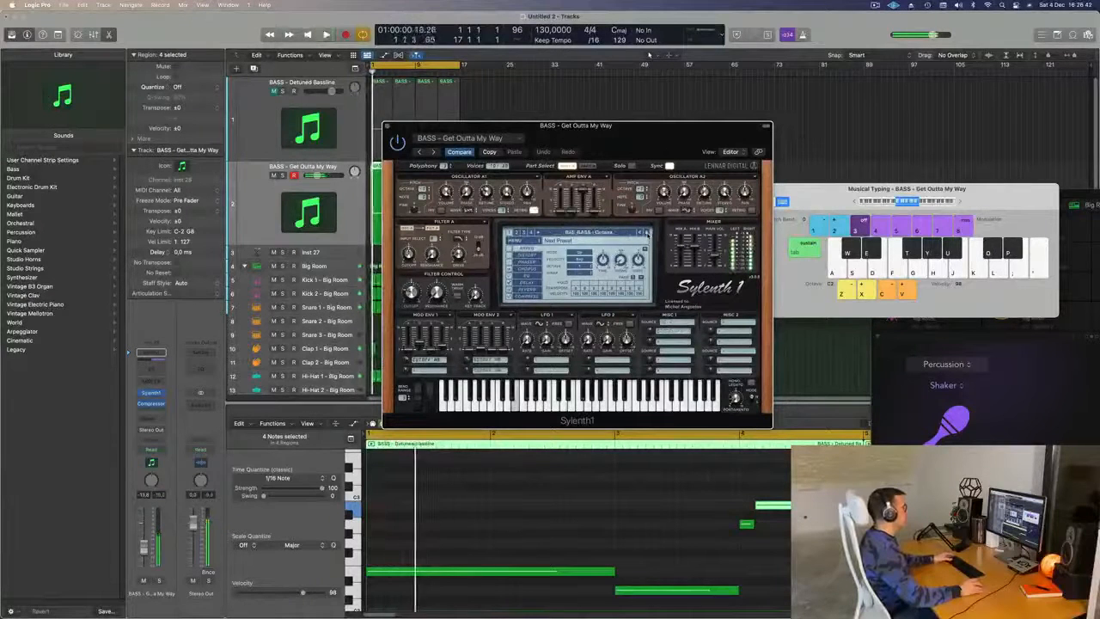
click(647, 233)
key(Return)
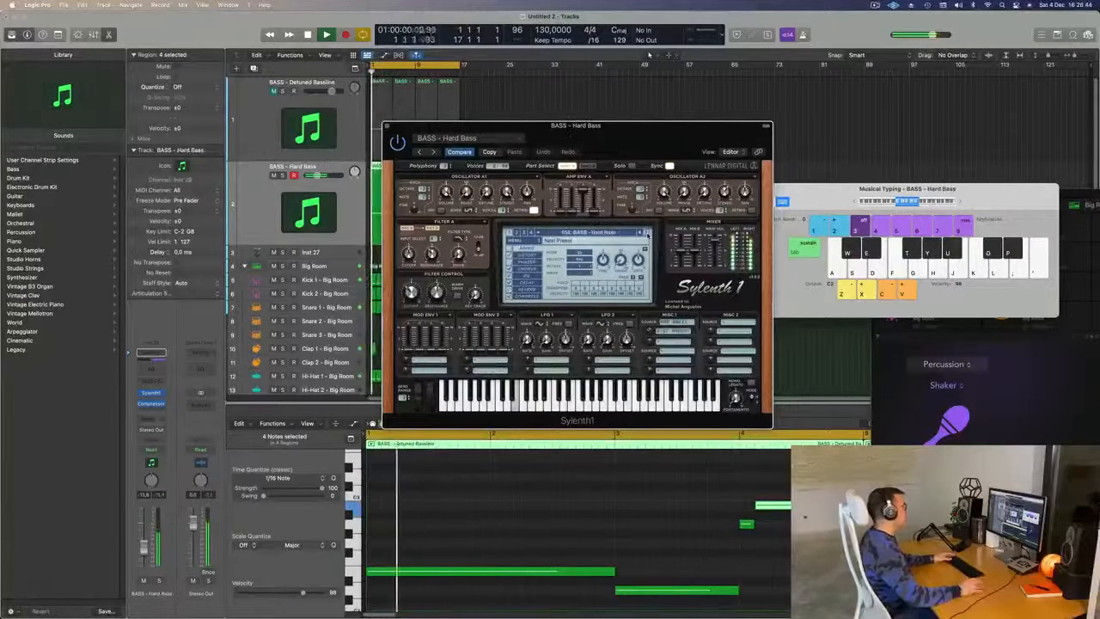
click(647, 233)
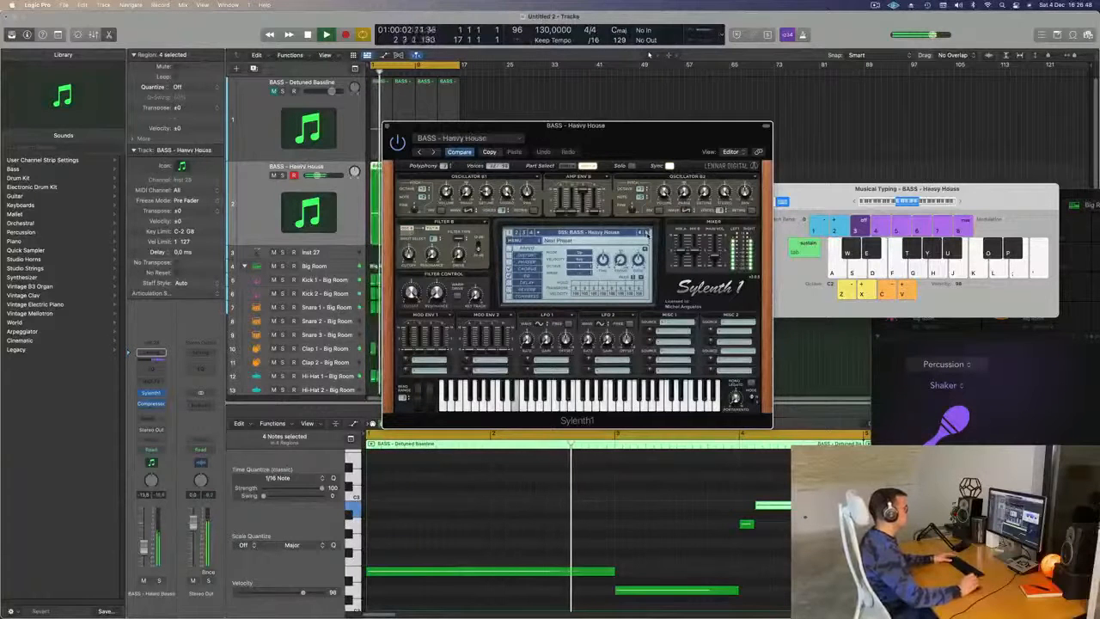
Continue auditioning presets through Long Bass, M-Bass and Moog Bass, choose BASS - Moog Style Bass and uncover the track regions
click(647, 234)
key(Return)
click(647, 234)
key(Return)
click(647, 234)
key(Return)
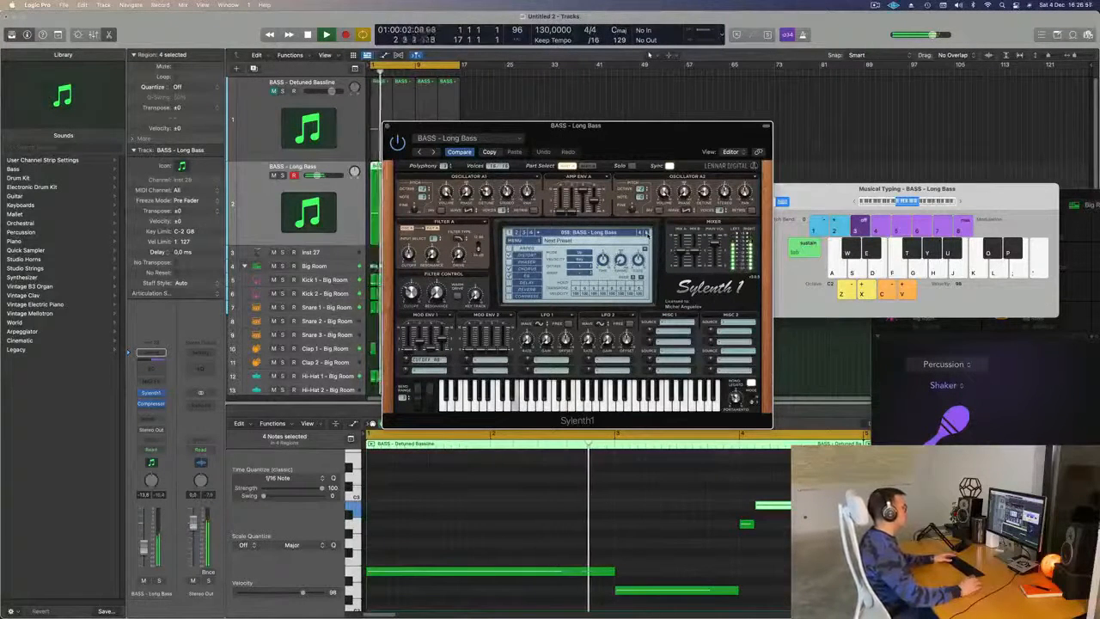
click(647, 234)
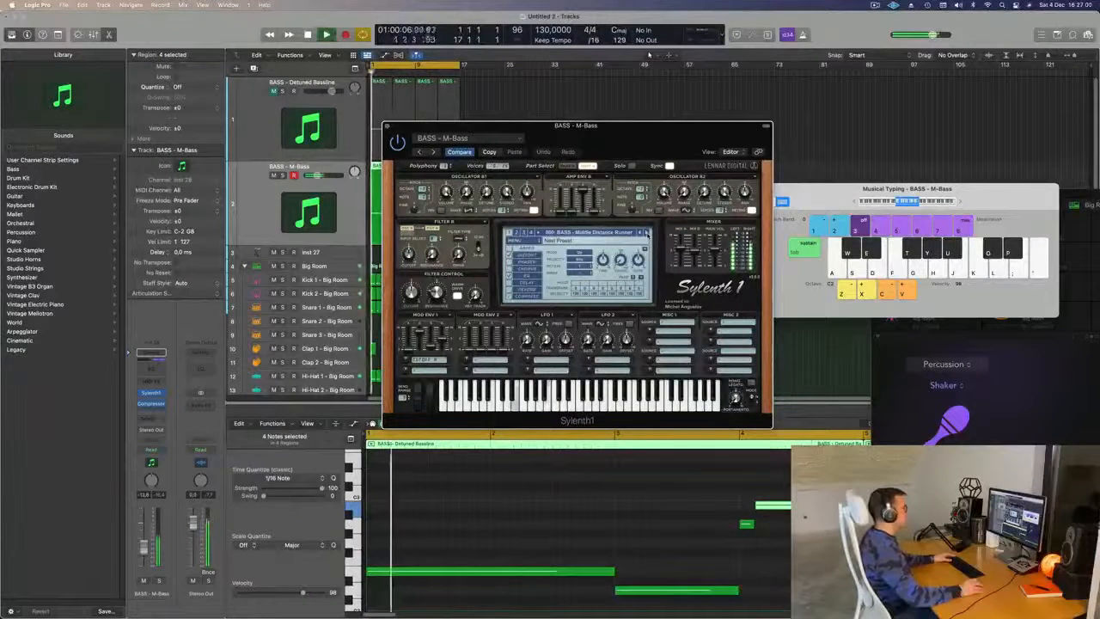
click(647, 234)
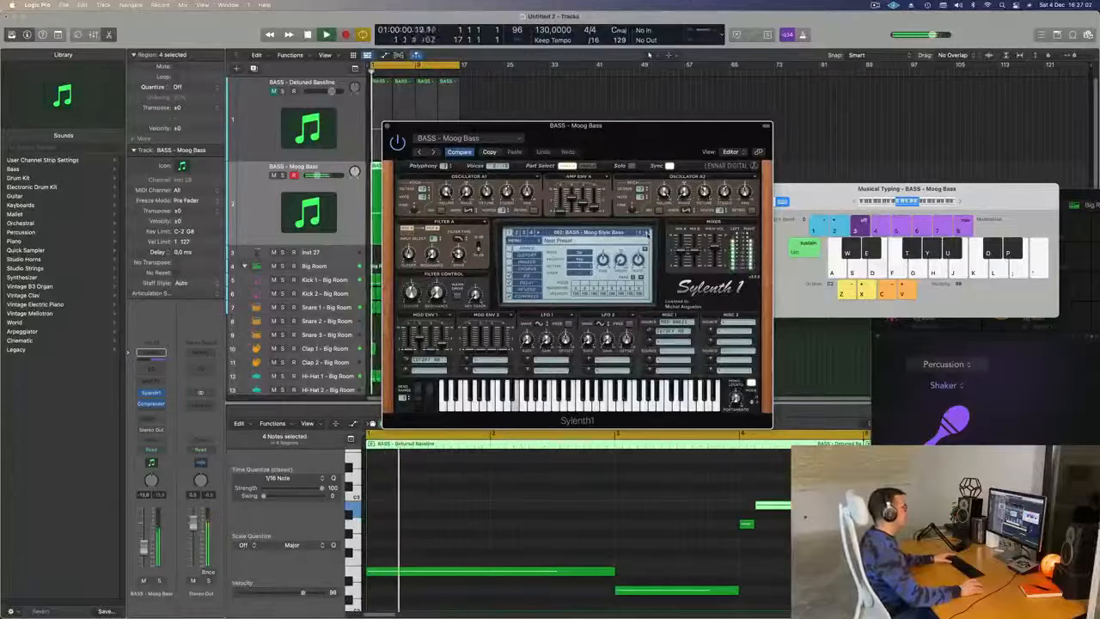
click(647, 234)
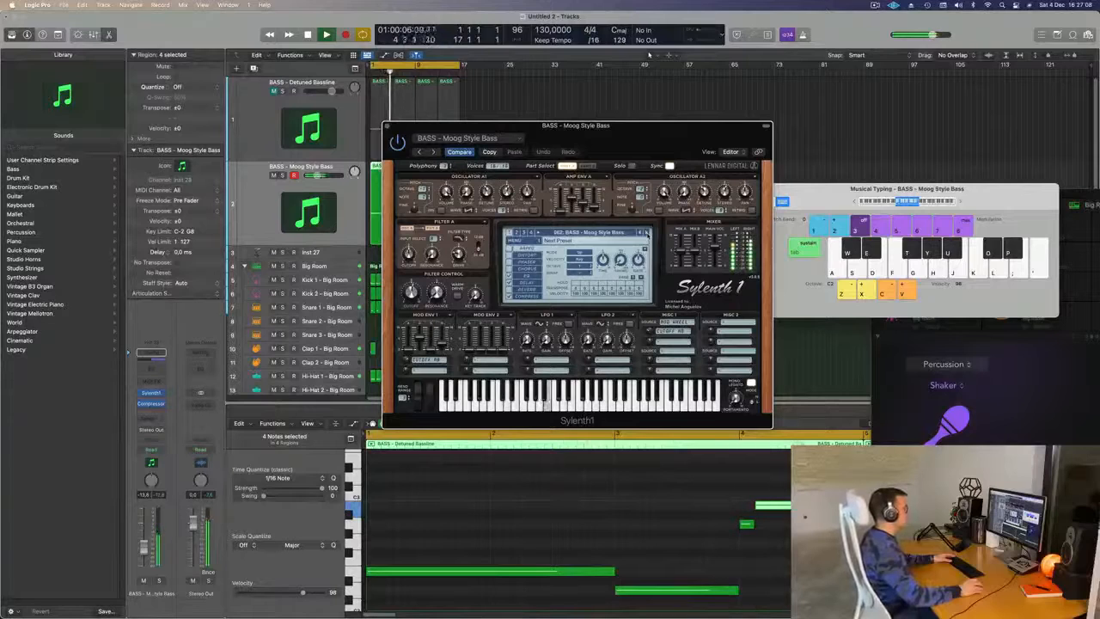
drag(634, 125, 826, 76)
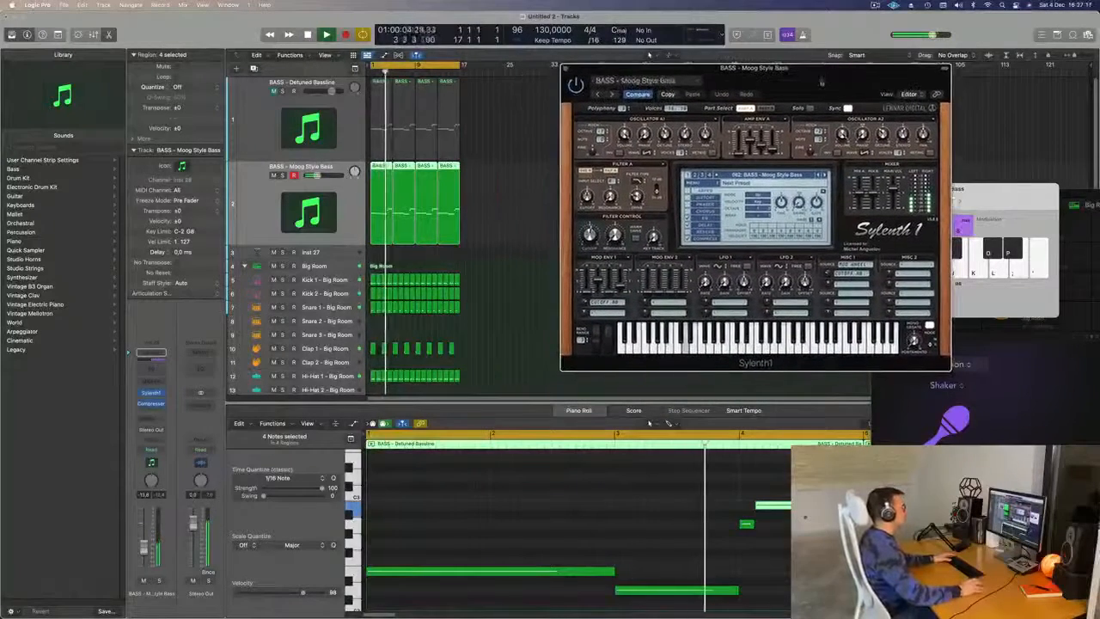
In the first Moog Style Bass region, slightly shorten the two long notes and extend the short bar 4 note to the following one
drag(614, 571, 610, 572)
key(space)
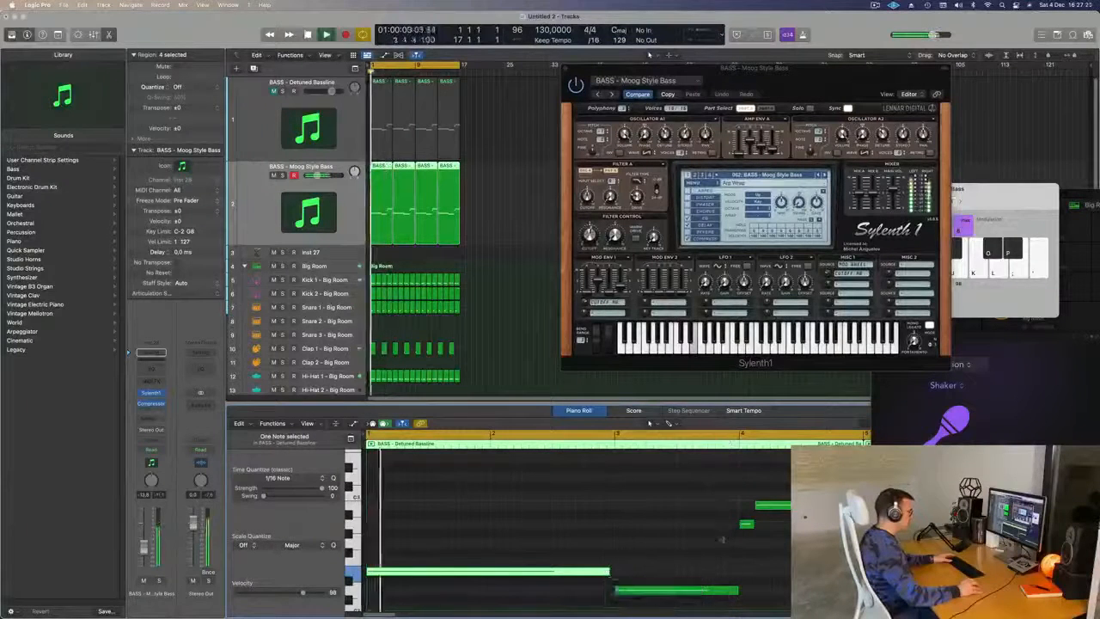
click(731, 591)
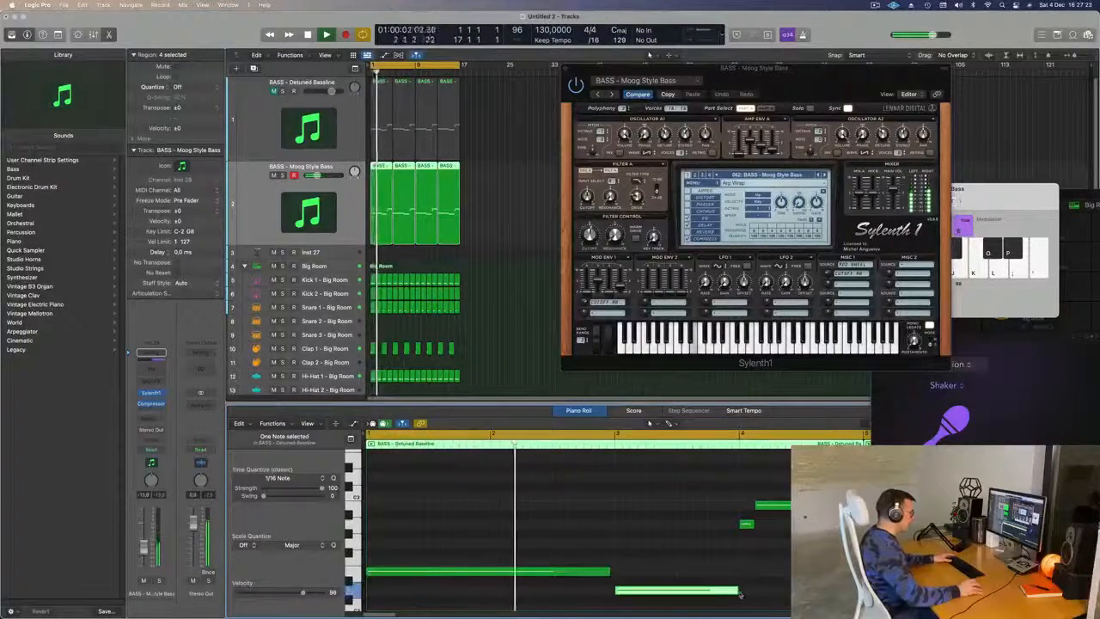
drag(737, 591, 734, 592)
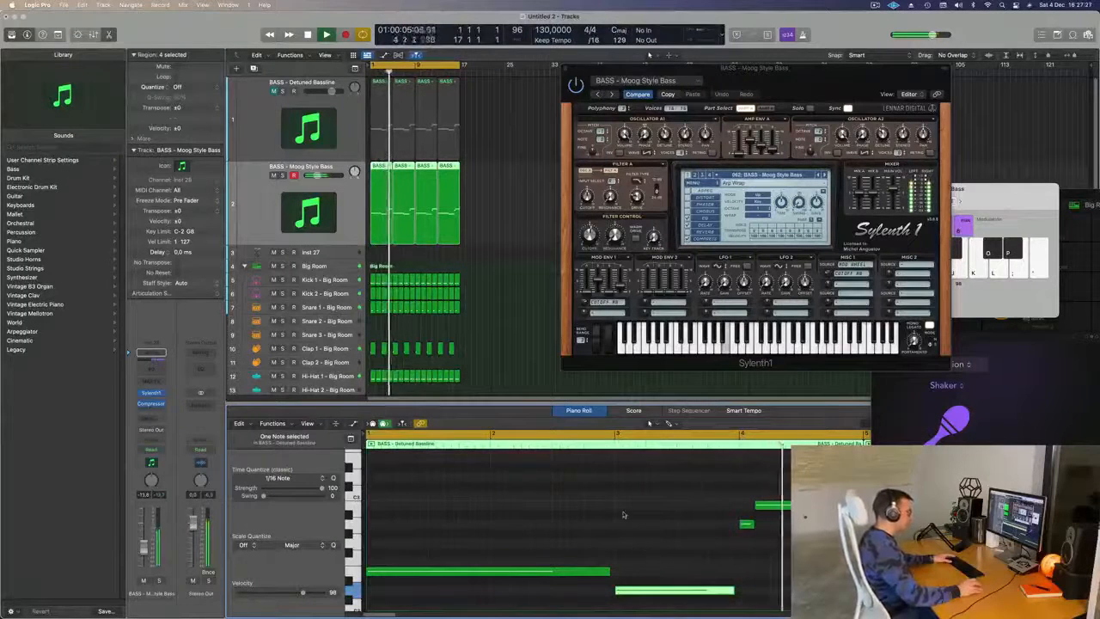
drag(751, 525, 756, 528)
key(space)
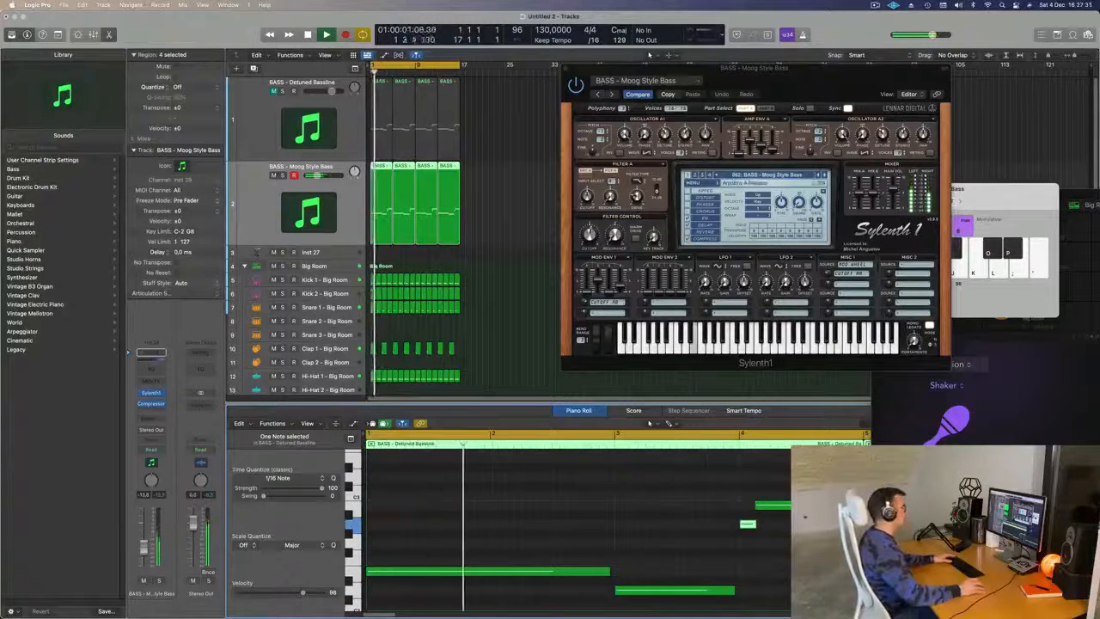
Delete the last three regions on the Moog Style Bass track and repeat the edited first region up to bar 17
click(517, 210)
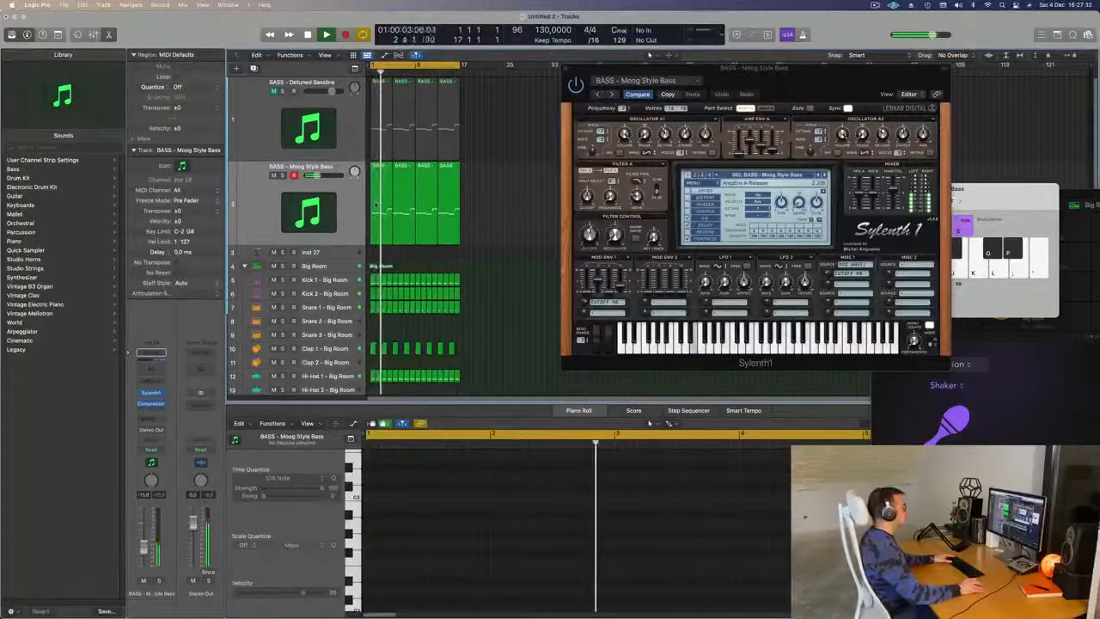
click(376, 205)
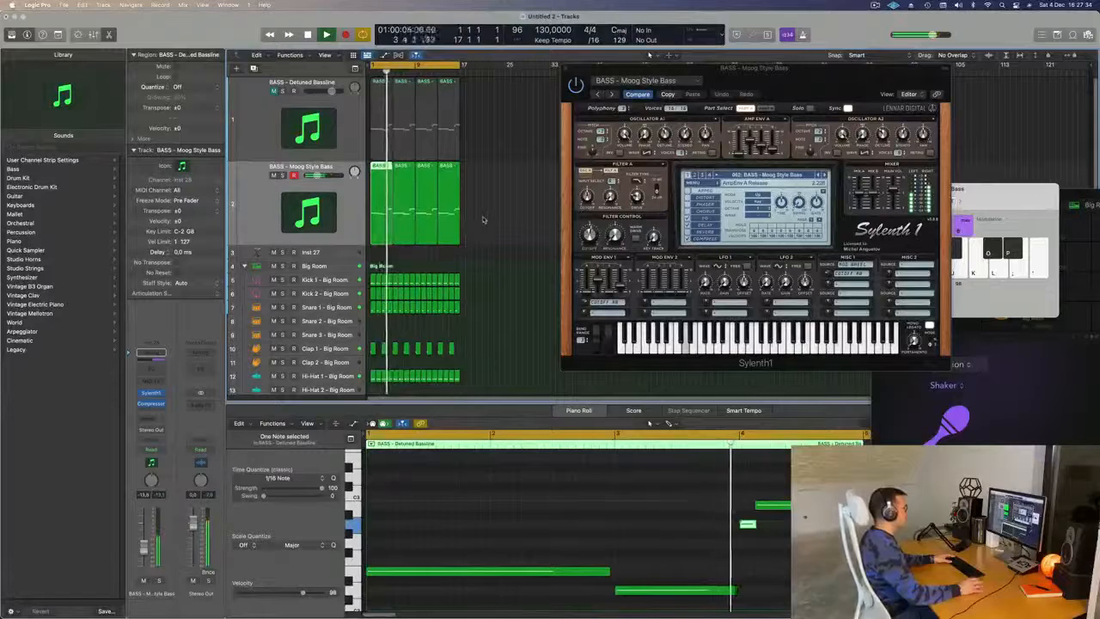
drag(497, 197, 411, 227)
key(Delete)
click(374, 216)
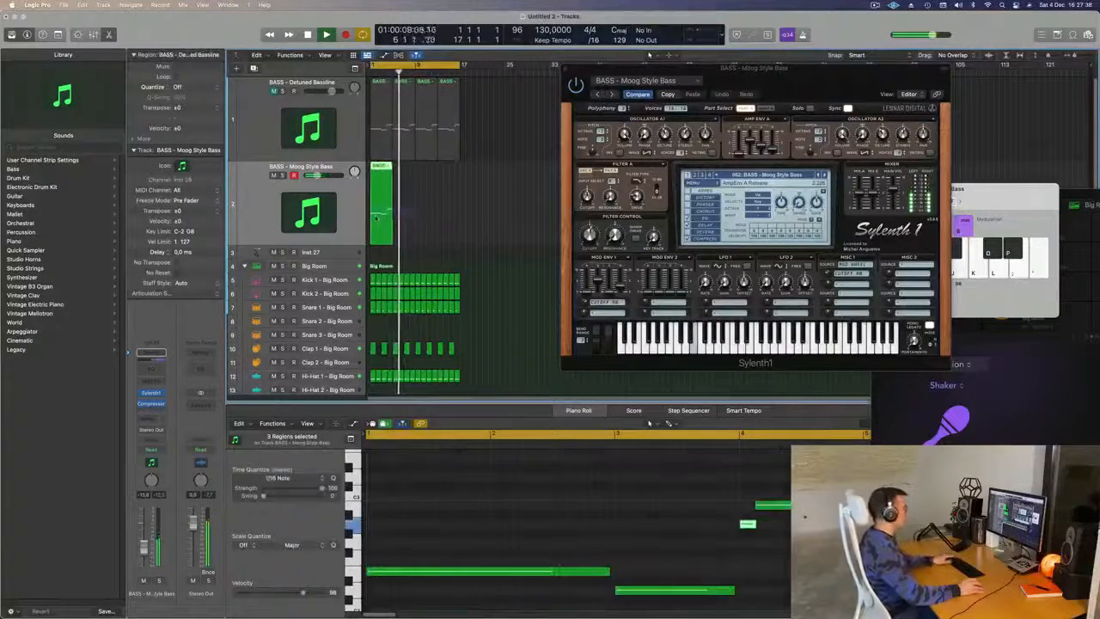
key(super+r)
key(super+r)
Unmute the Detuned Bassline track, select it and play both bass layers together from the beginning
key(space)
click(274, 91)
key(space)
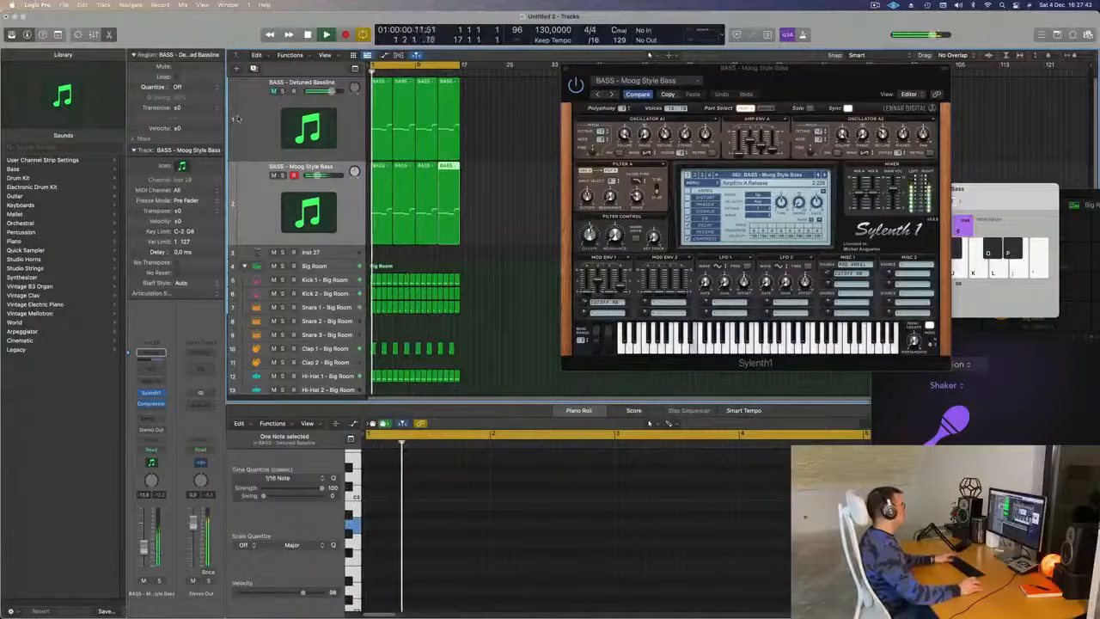
click(254, 120)
key(space)
key(space)
key(space)
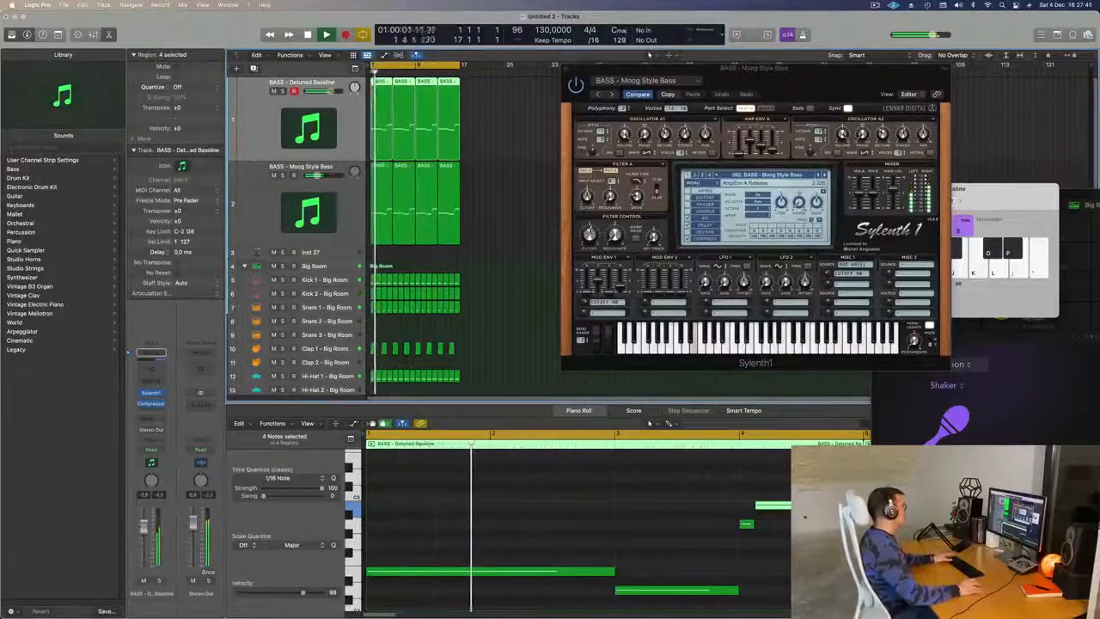
Close the Sylenth1 window and enlarge the 16-bar arrangement so that more of the drum tracks are visible
drag(723, 84, 522, 222)
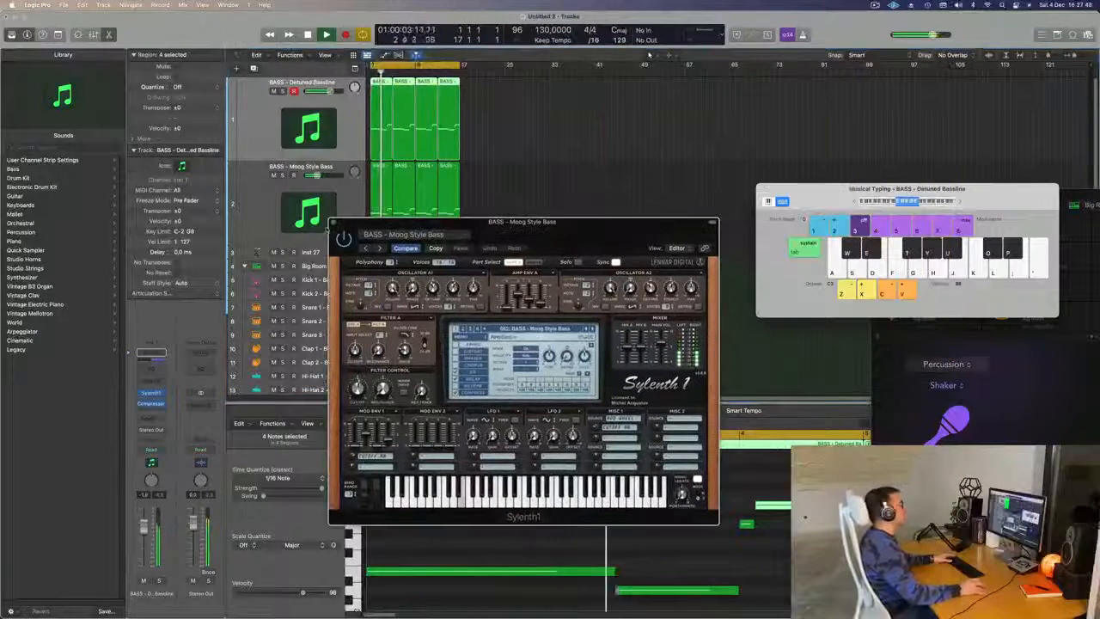
click(333, 222)
scroll(560, 239, up, 1)
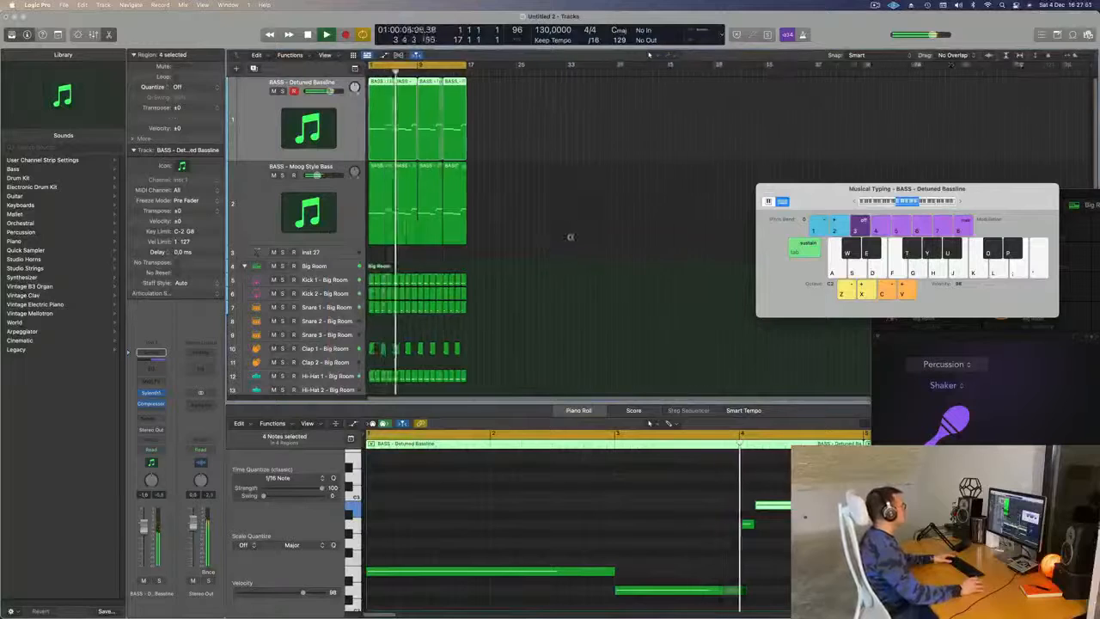
scroll(561, 239, right, 3)
scroll(561, 239, left, 1)
scroll(560, 239, down, 3)
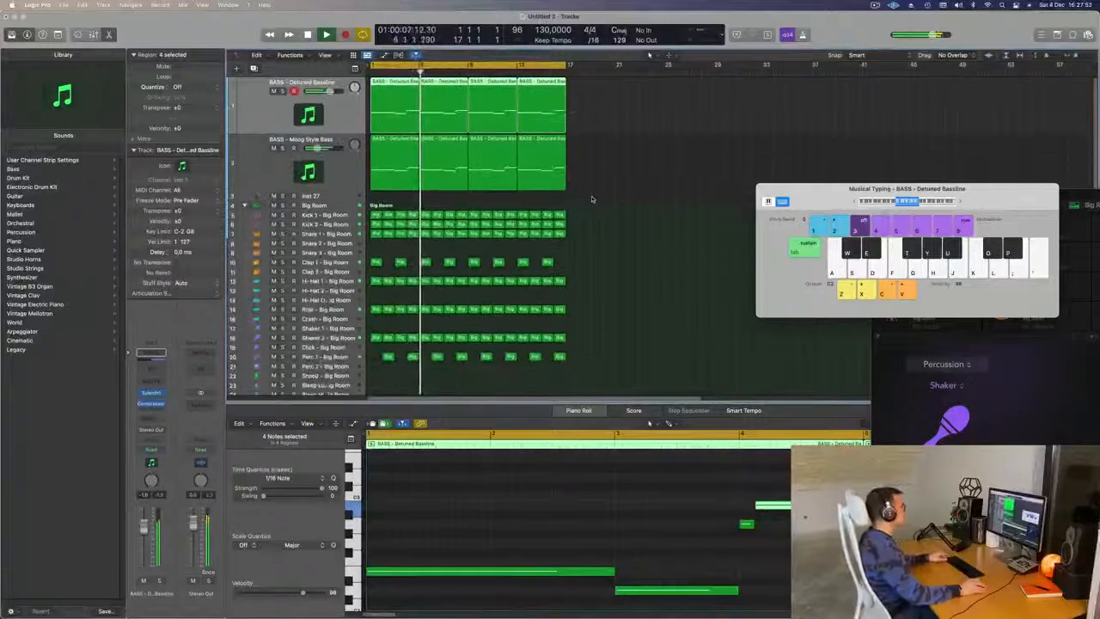
Restart playback and duplicate the Moog Style Bass track as a third, empty bass track
key(Return)
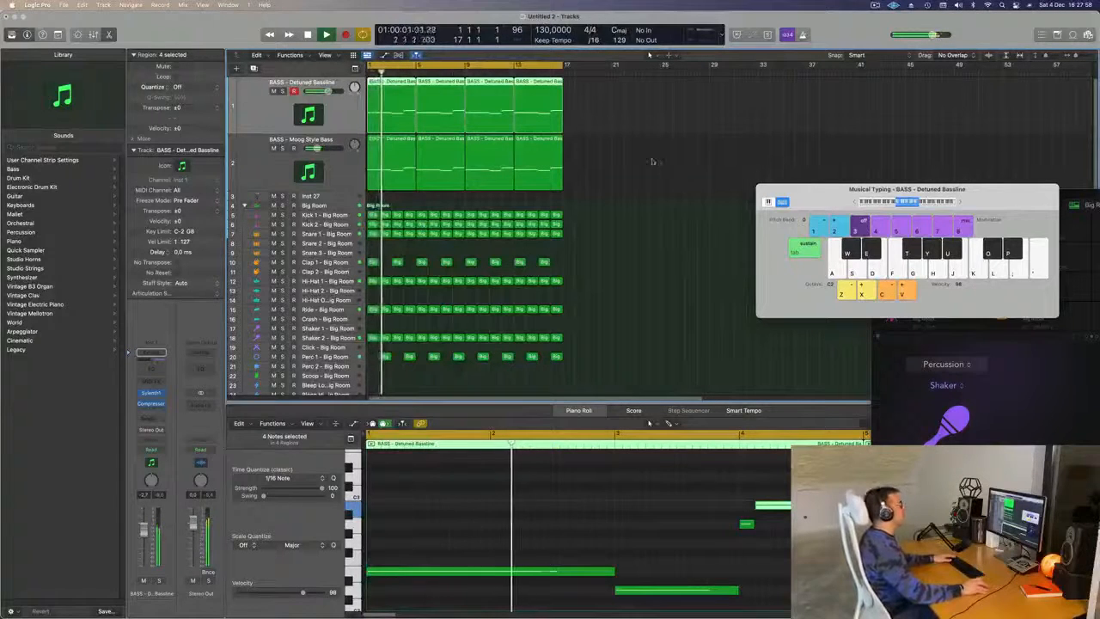
key(Down)
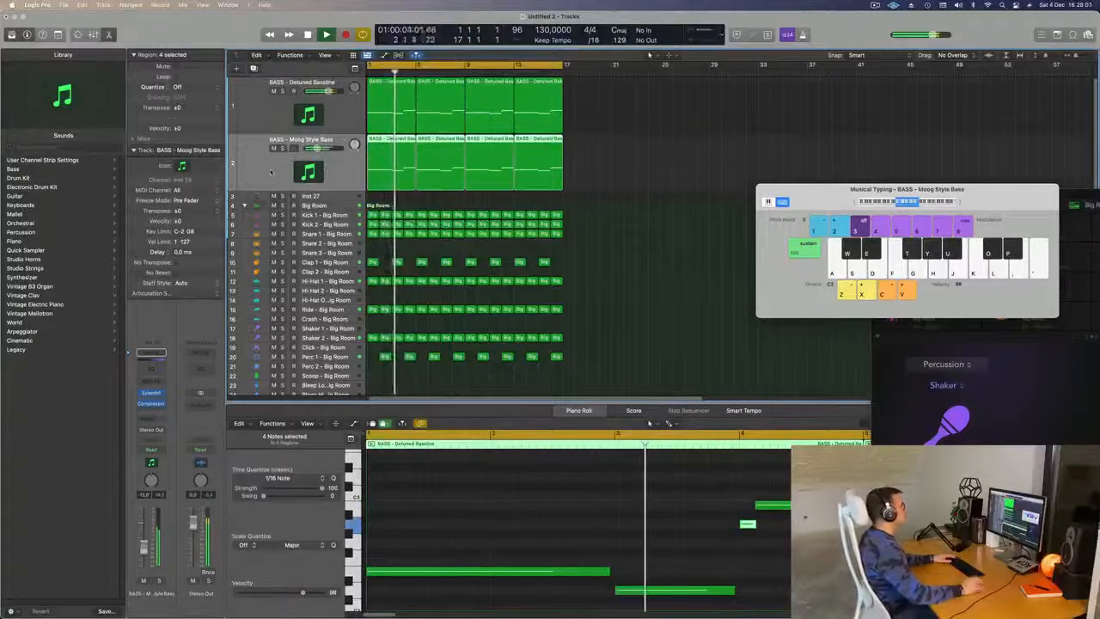
key(super+d)
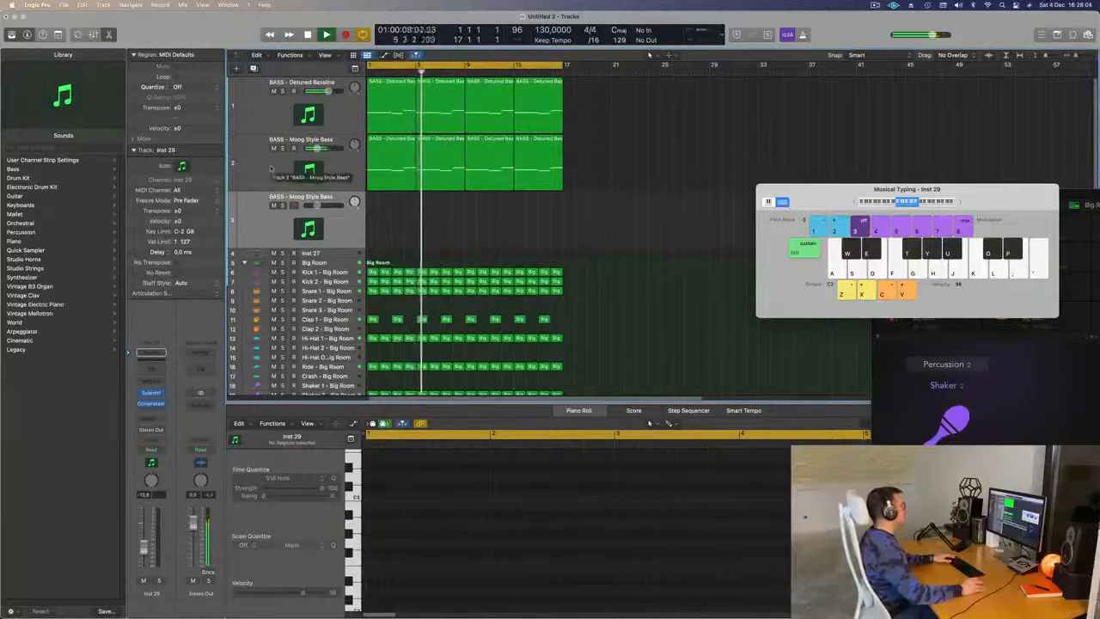
Briefly solo and mute the Detuned Bassline track to compare the layers, and lower its volume to about -6.0 dB
click(281, 91)
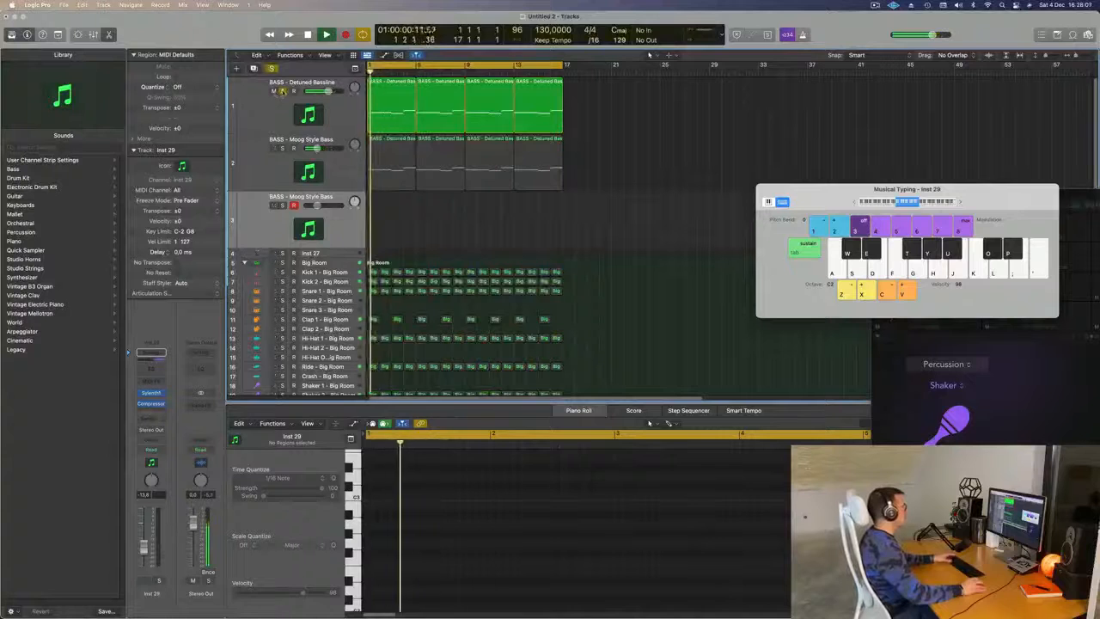
click(282, 91)
click(273, 91)
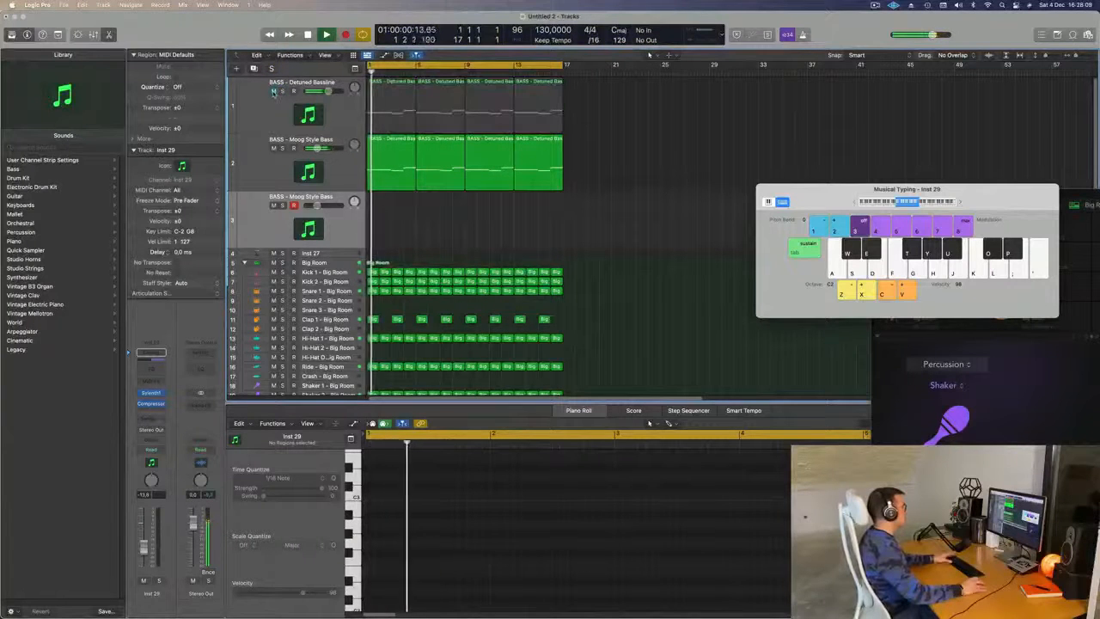
click(273, 91)
drag(325, 91, 323, 91)
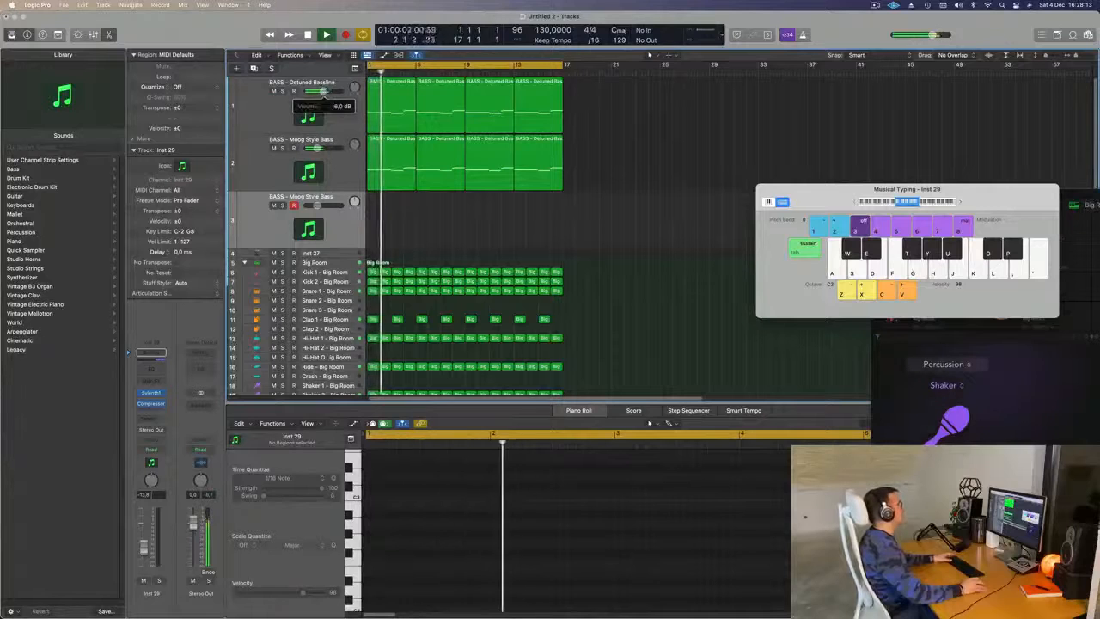
Select the middle Moog Style Bass track, replay the layered bass loop and raise that track's volume to about -11.0 dB
drag(813, 202, 807, 146)
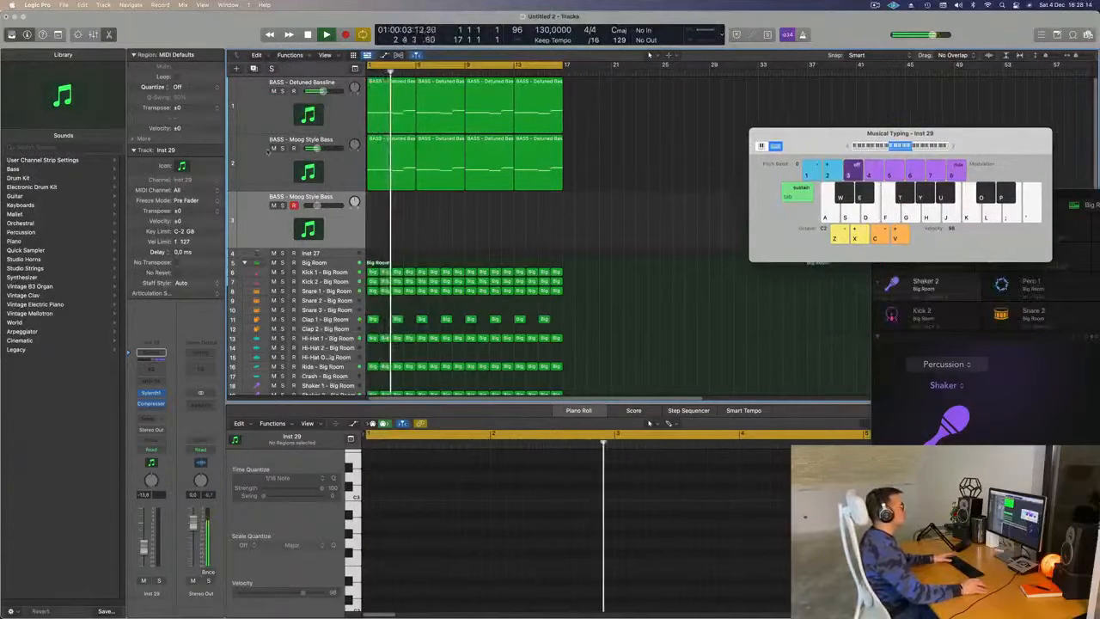
click(248, 168)
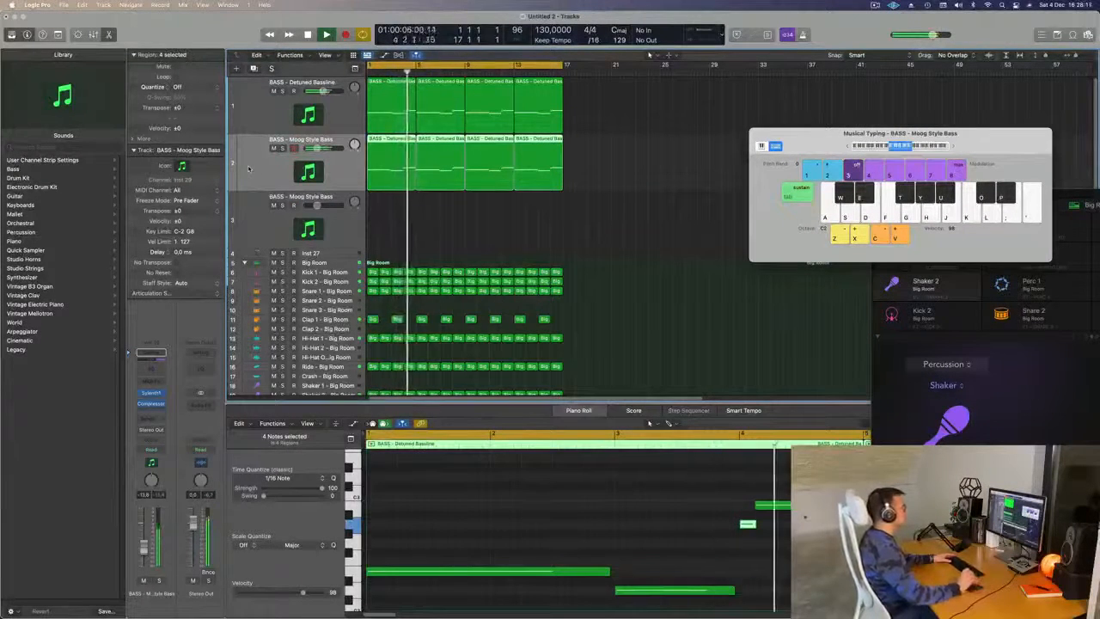
key(space)
key(space)
key(space)
key(space)
Check the Moog Style Bass track's Sylenth1 synth while the loop plays, and close its window
click(151, 392)
key(space)
key(space)
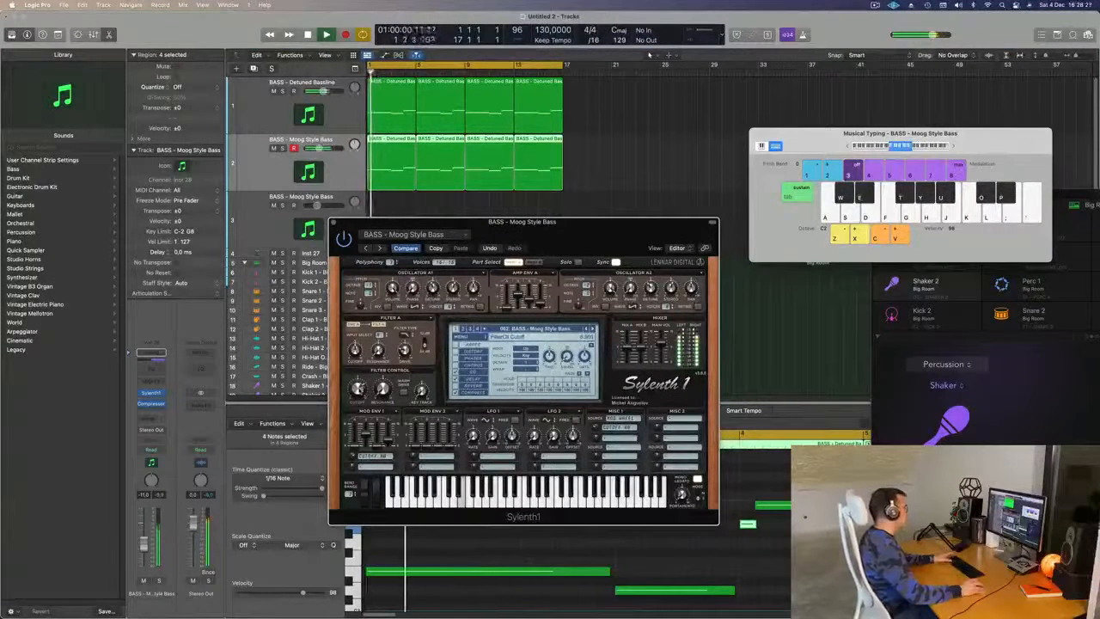
drag(352, 224, 346, 223)
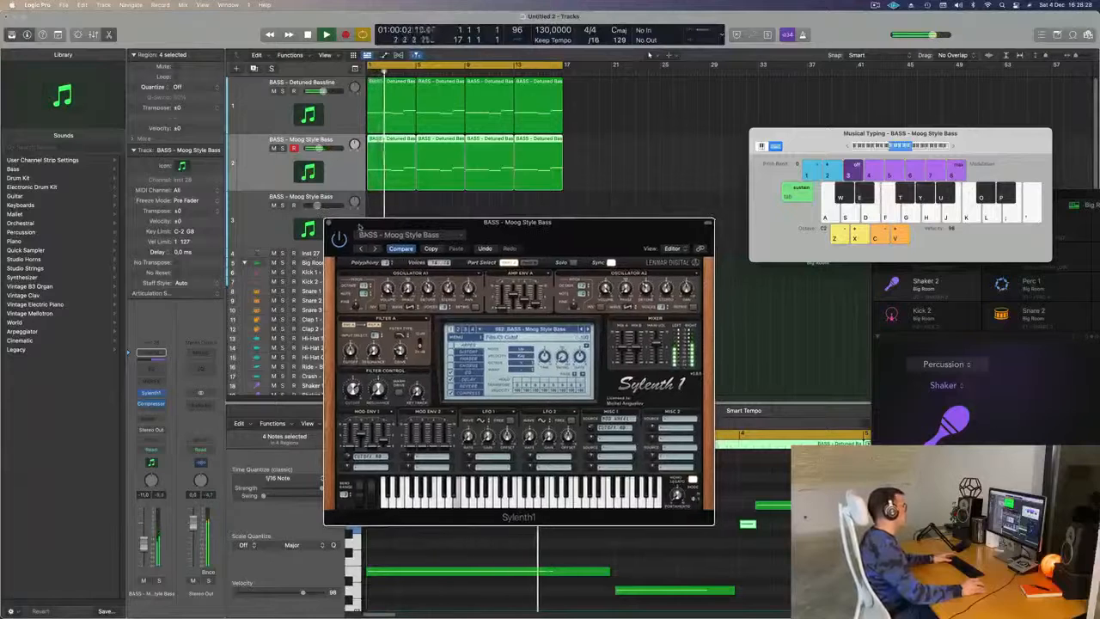
click(329, 223)
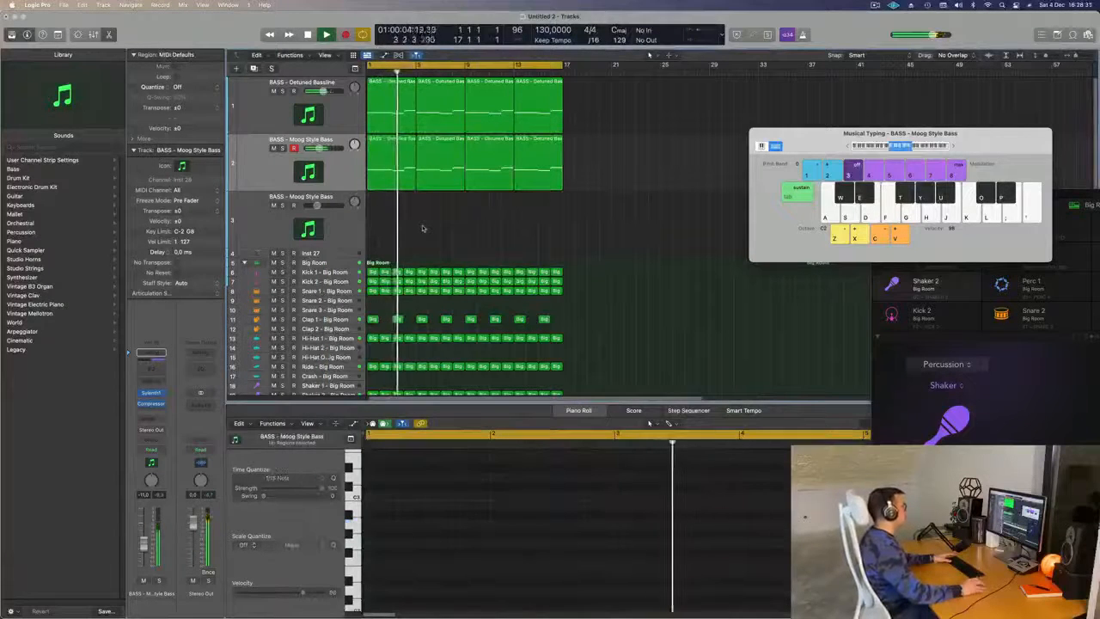
Select the empty third bass track, restart playback from the beginning and open its Sylenth1 synth clear of the track headers
click(338, 242)
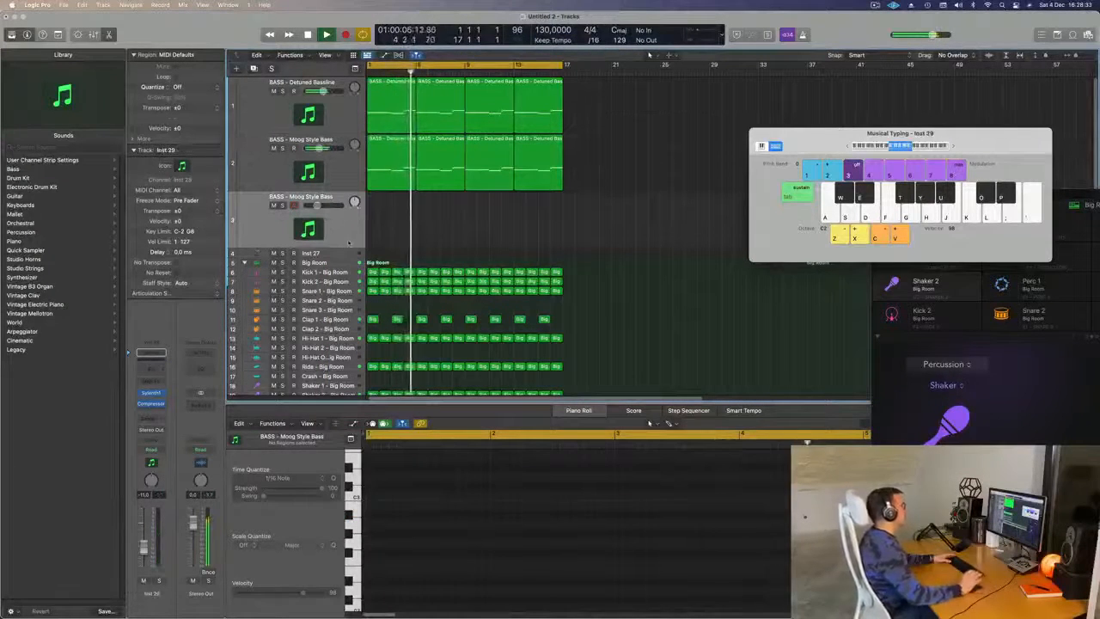
key(Return)
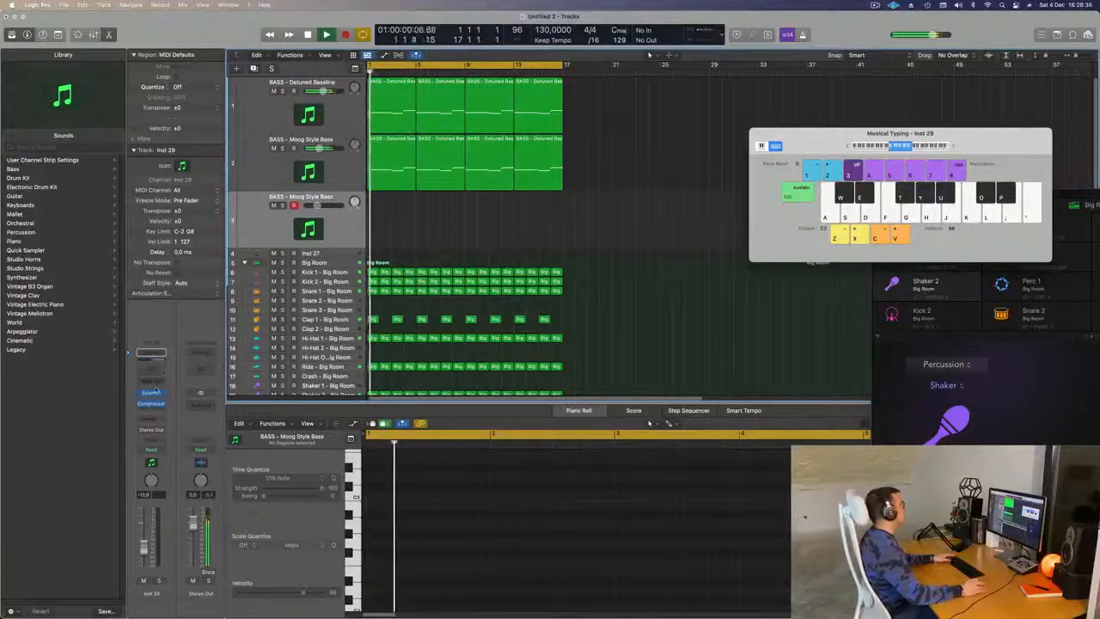
click(150, 393)
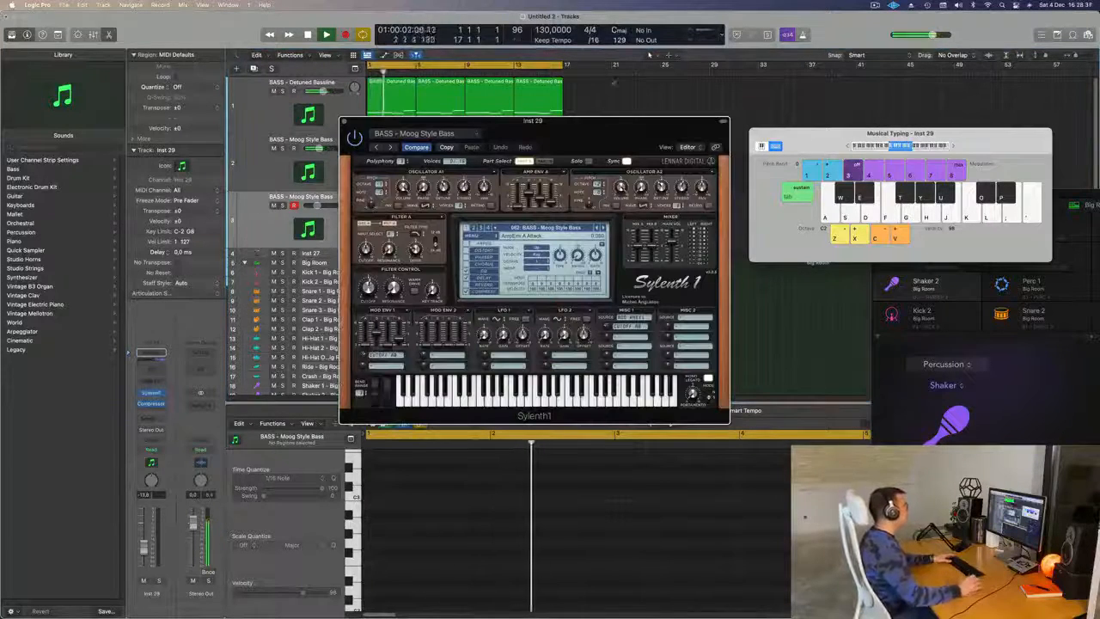
drag(610, 128, 682, 92)
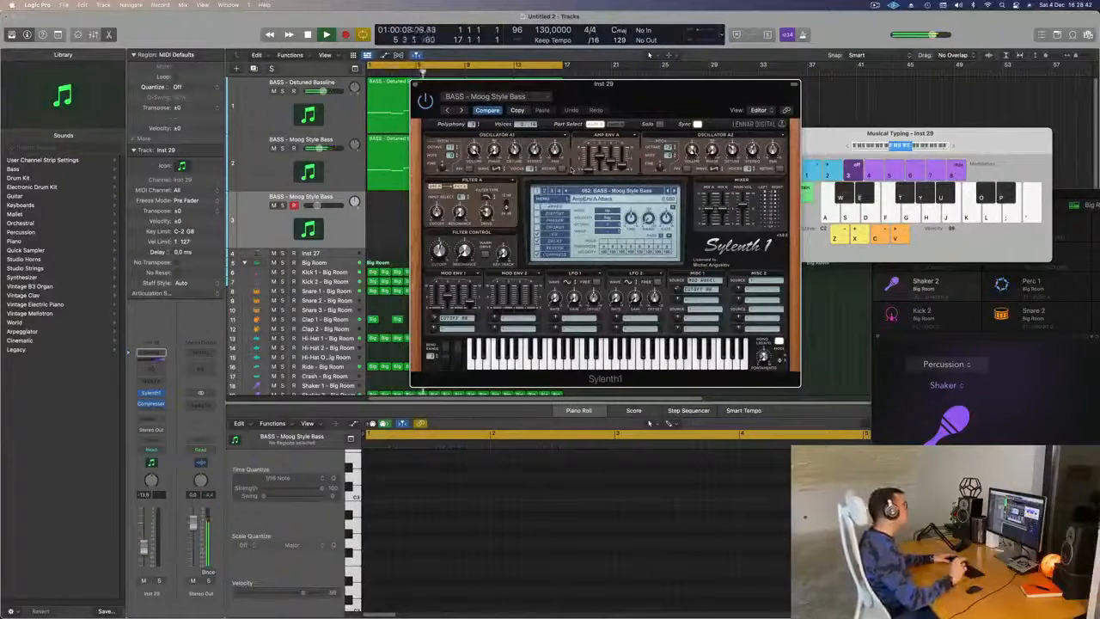
drag(727, 93, 714, 88)
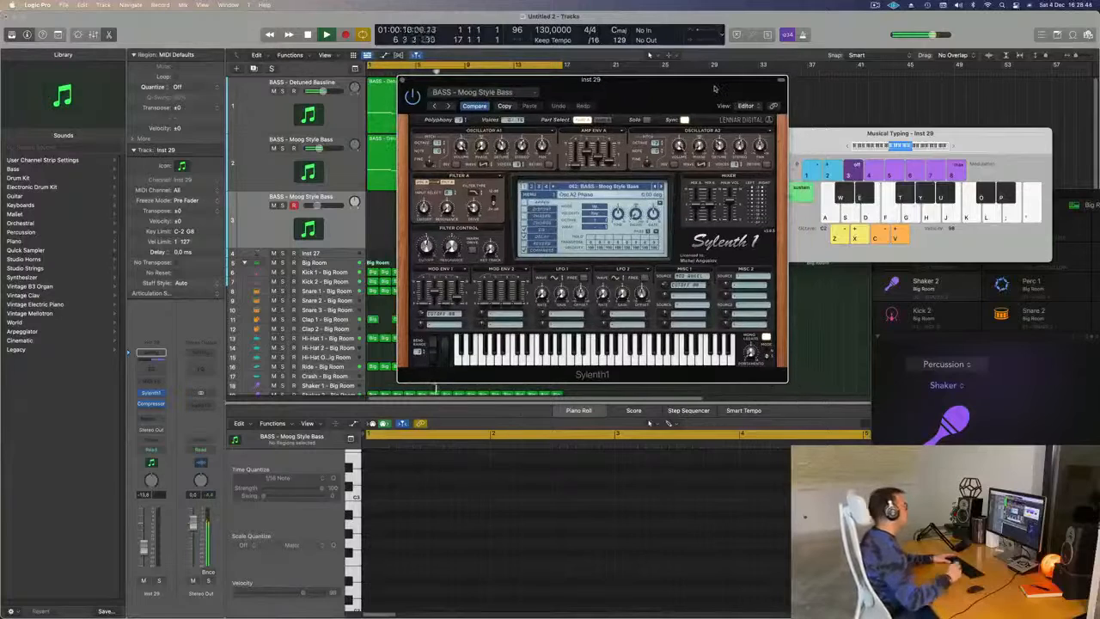
drag(714, 89, 709, 81)
Switch Sylenth1 to its second preset bank and browse the lead presets there
click(587, 179)
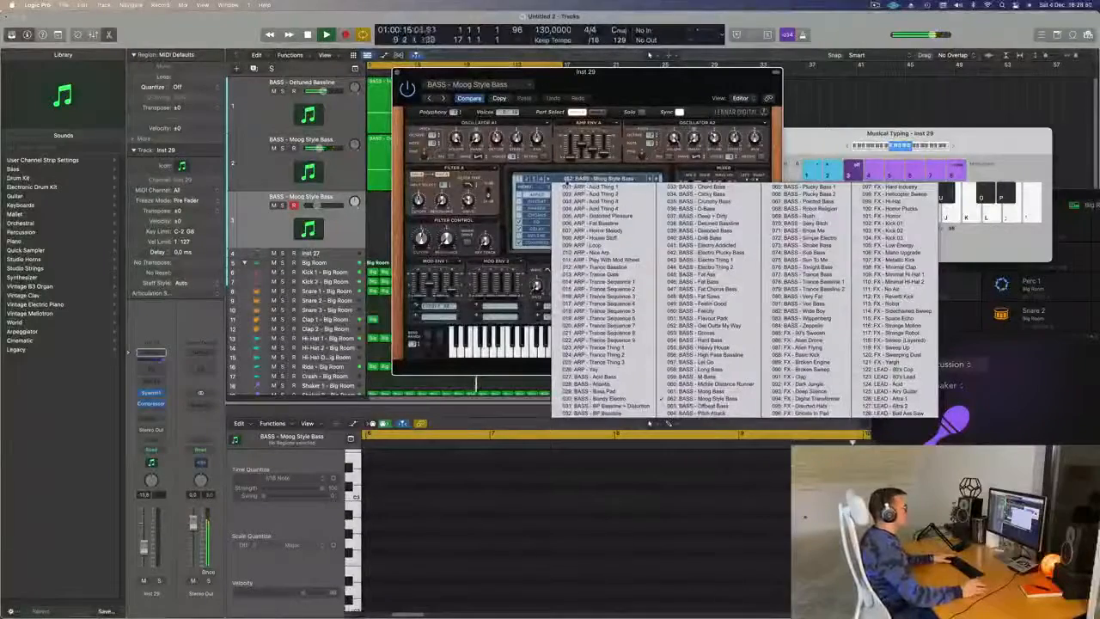
click(527, 179)
click(587, 179)
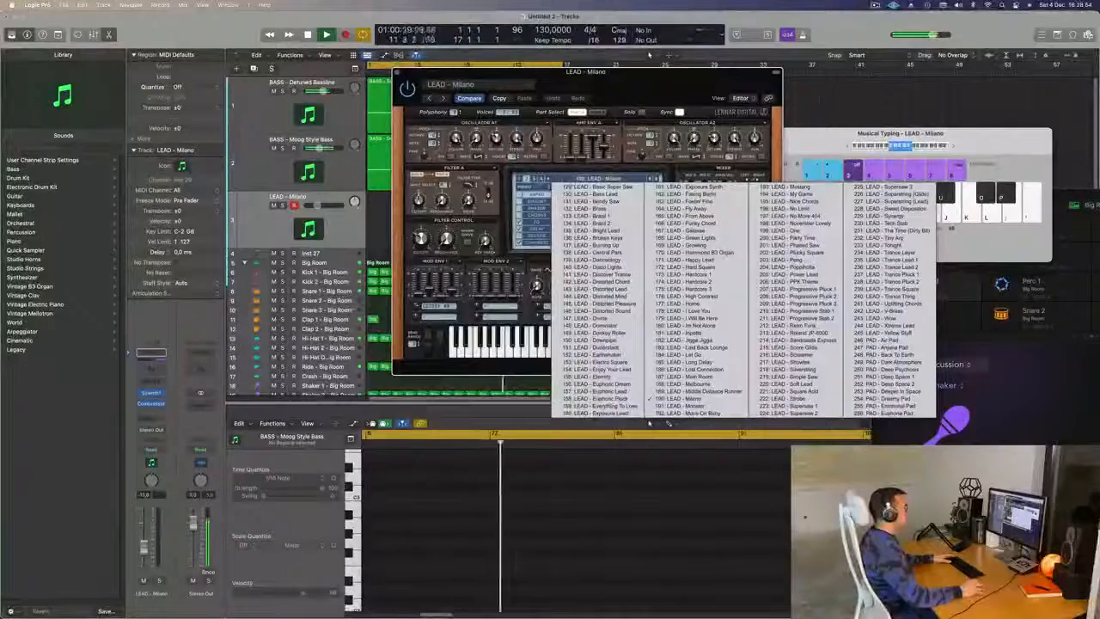
click(649, 423)
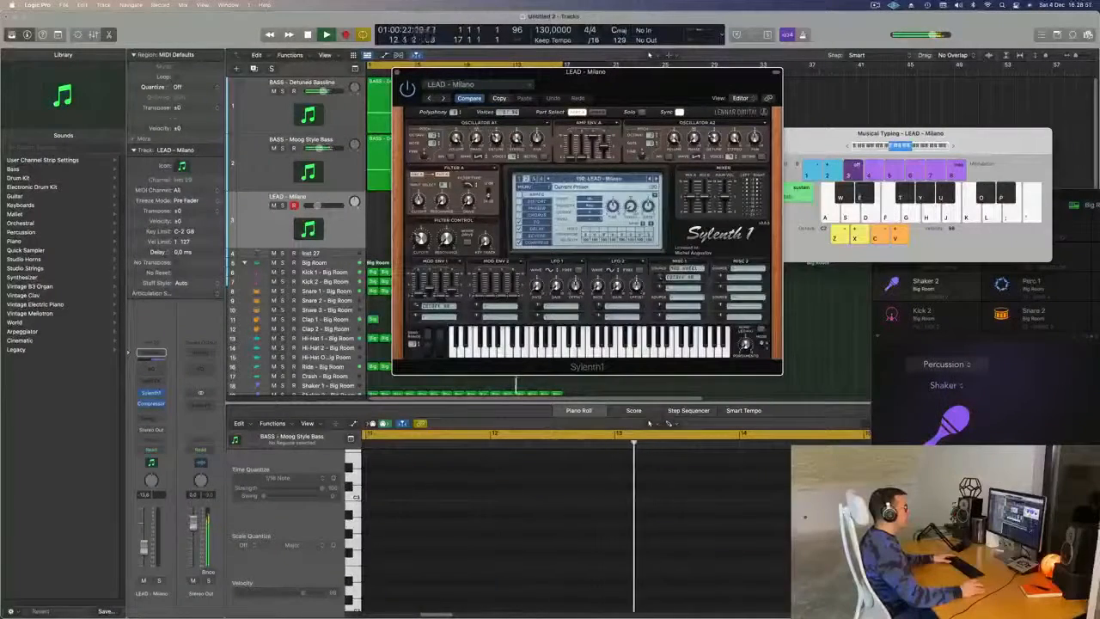
Return Sylenth1 to the first bank, load the LEAD - 80's Cop preset and raise the Musical Typing octave
click(519, 179)
click(589, 178)
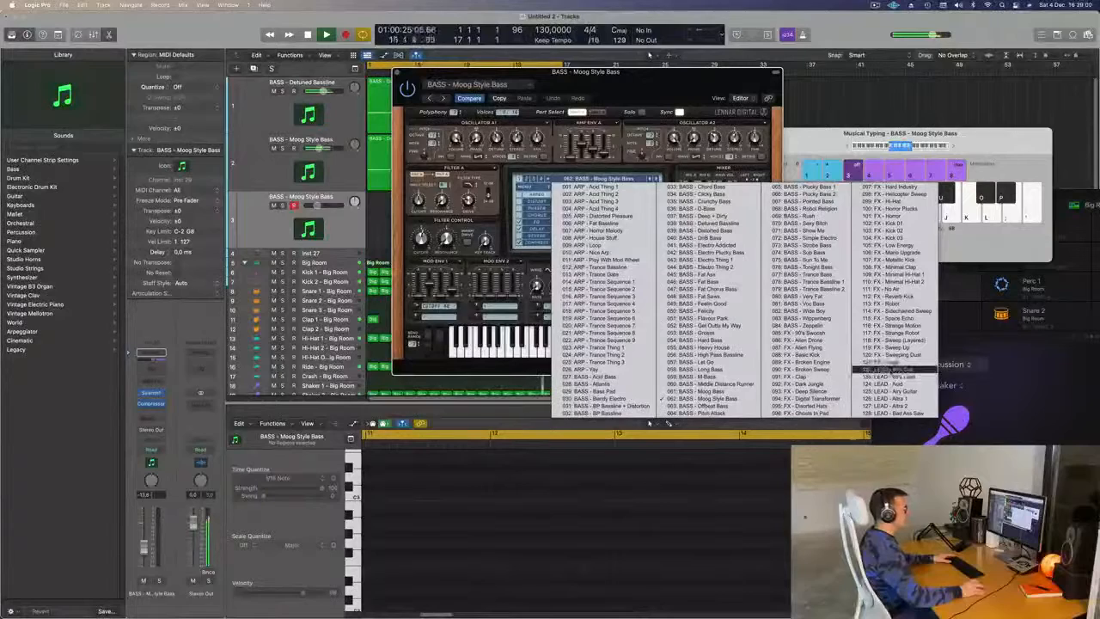
click(649, 423)
drag(666, 85, 700, 100)
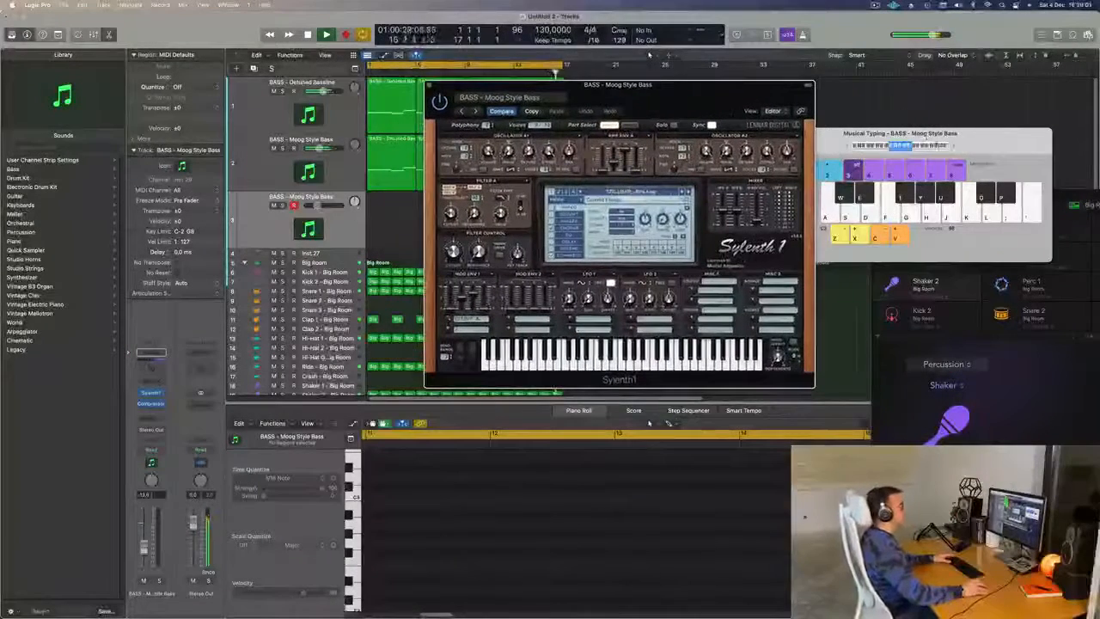
click(894, 149)
key(x)
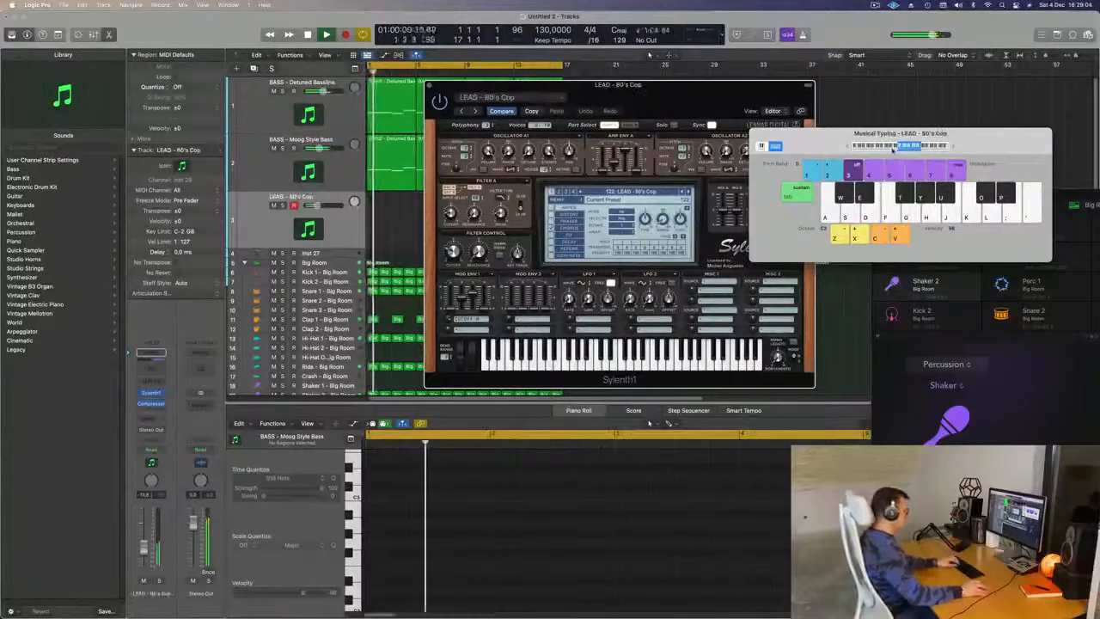
Uncover the track area and audition the 80's Cop lead by playing a few notes over the loop
drag(618, 101, 701, 148)
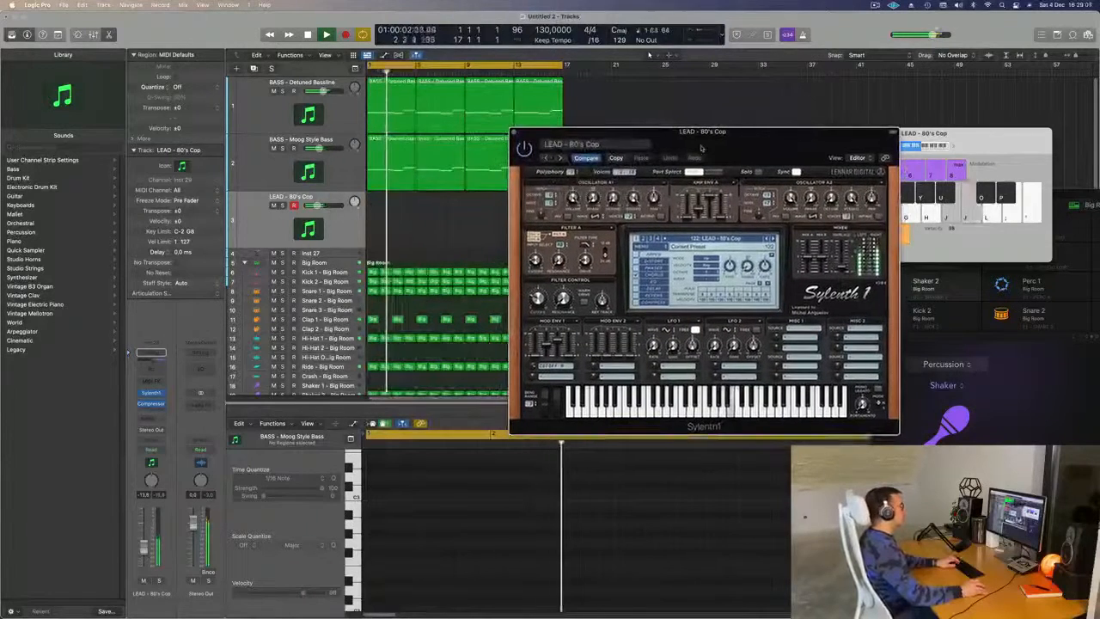
key(l)
key(j)
key(k)
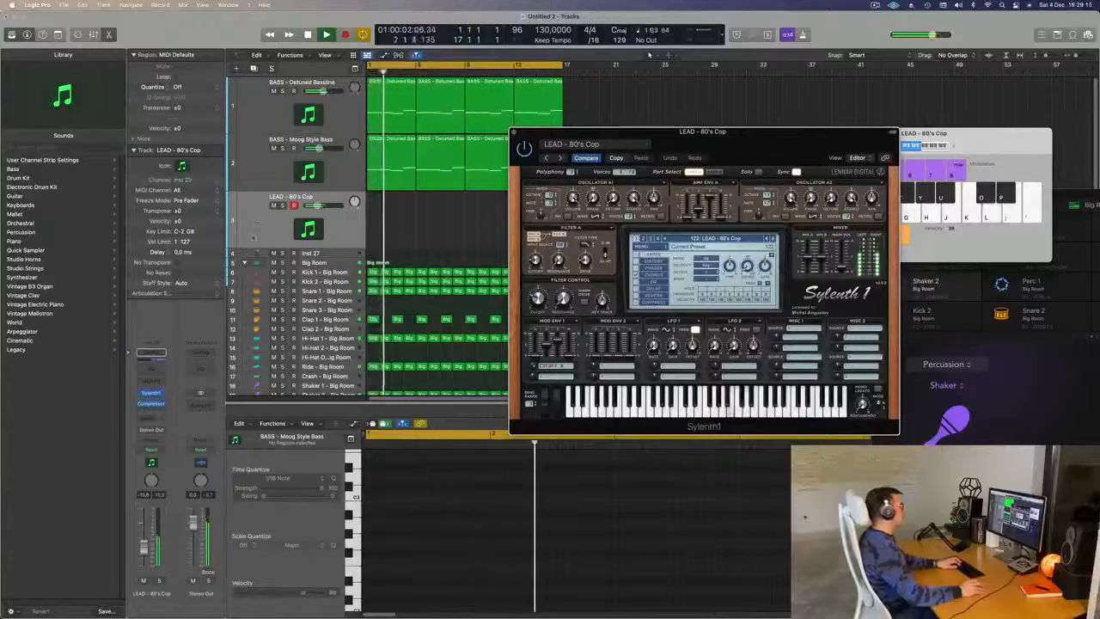
Add a send to Bus 5 on the 80's Cop lead track, raise its send level and play a test note
click(152, 418)
mouse_move(196, 436)
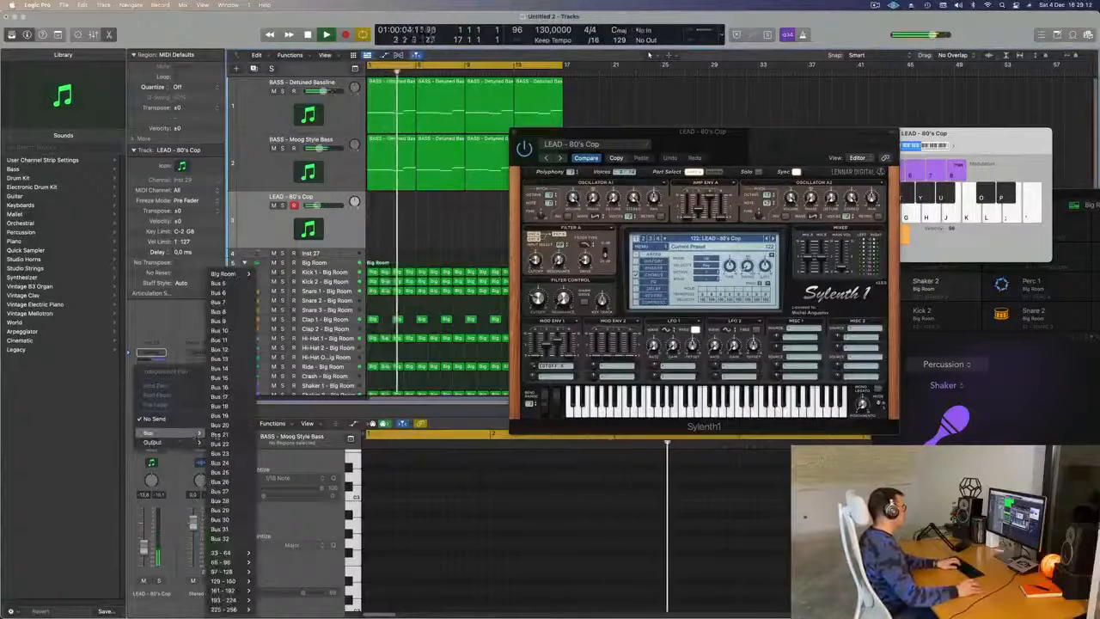
click(220, 282)
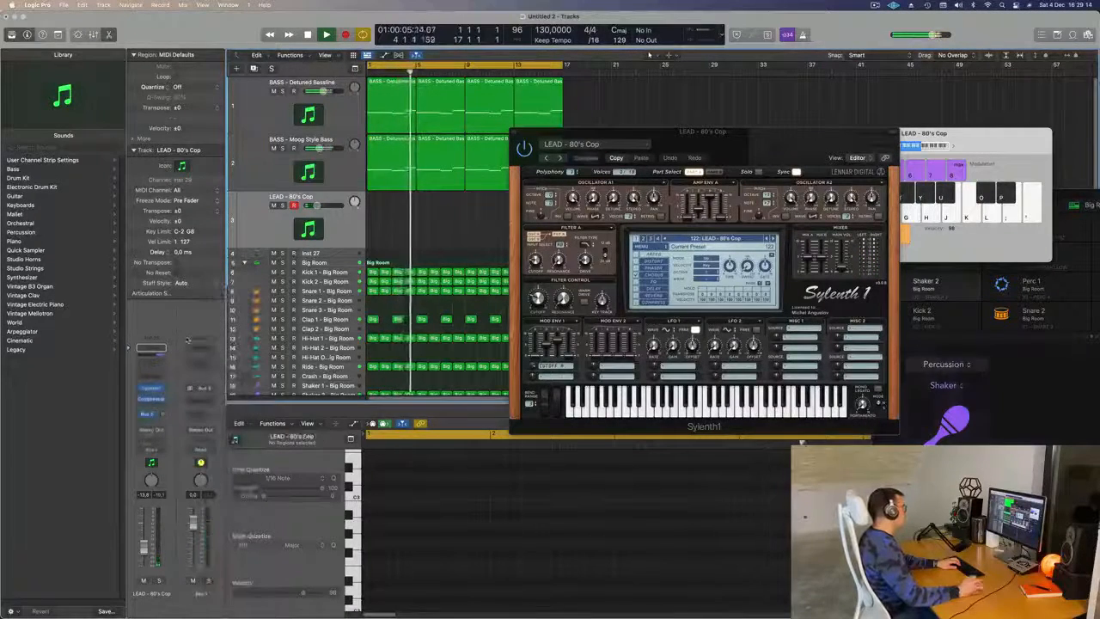
drag(164, 414, 170, 396)
key(j)
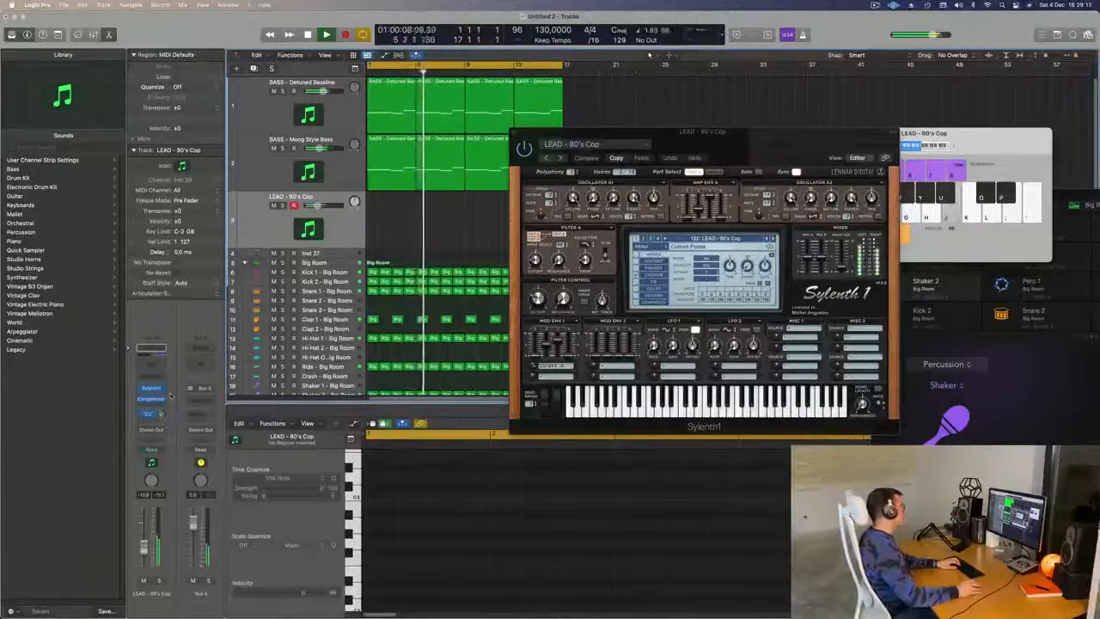
Insert a stereo SilverVerb reverb on the Bus 5 aux channel, load its grandiose preset and close the plug-in window
click(201, 397)
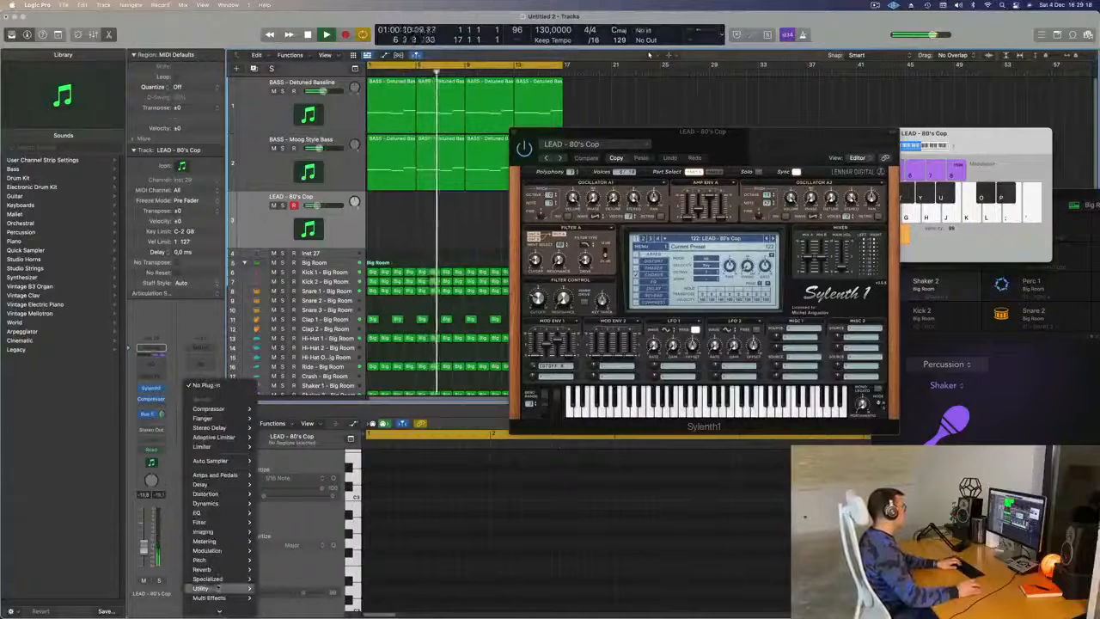
mouse_move(237, 570)
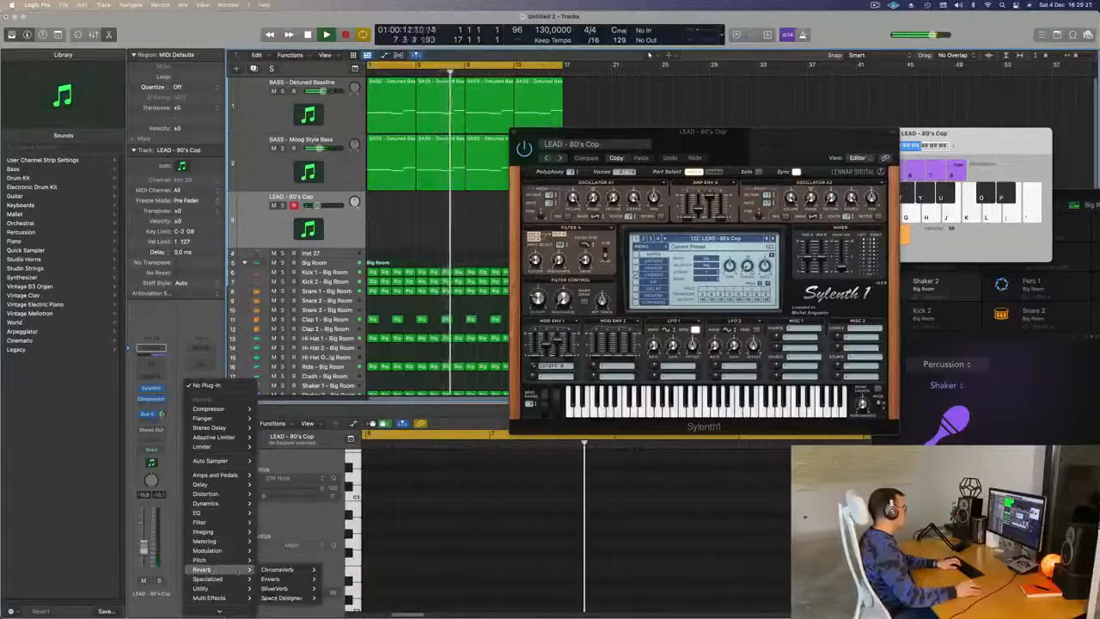
mouse_move(292, 588)
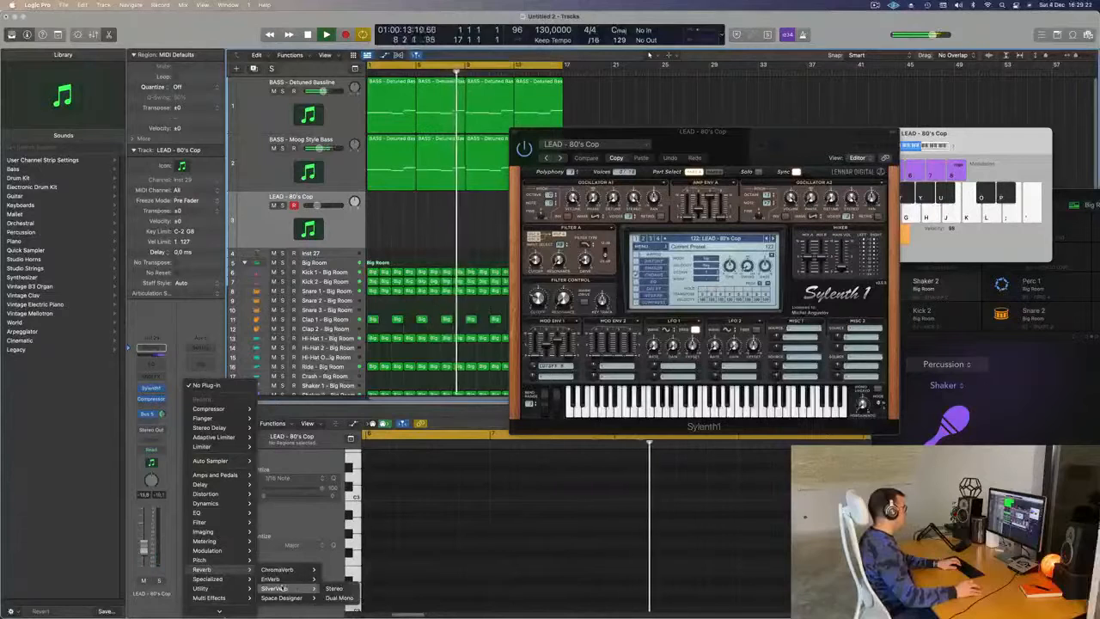
click(336, 588)
click(404, 134)
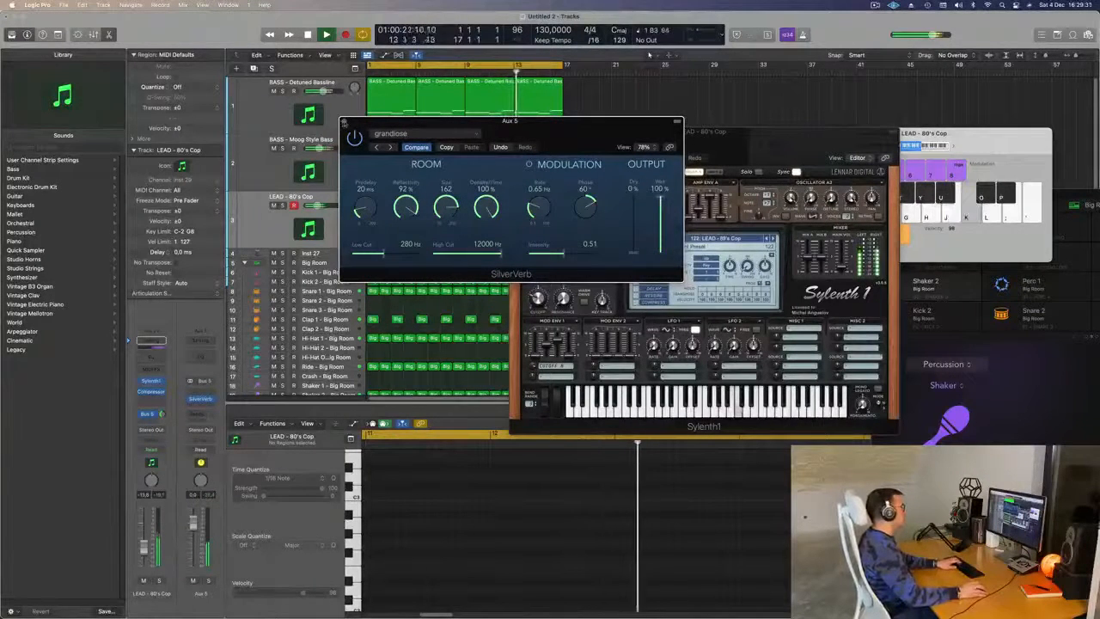
key(super+w)
Step forward through the Sylenth1 lead presets past 80's Lead and Airy Guitar, playing test notes over the loop
drag(537, 275, 536, 274)
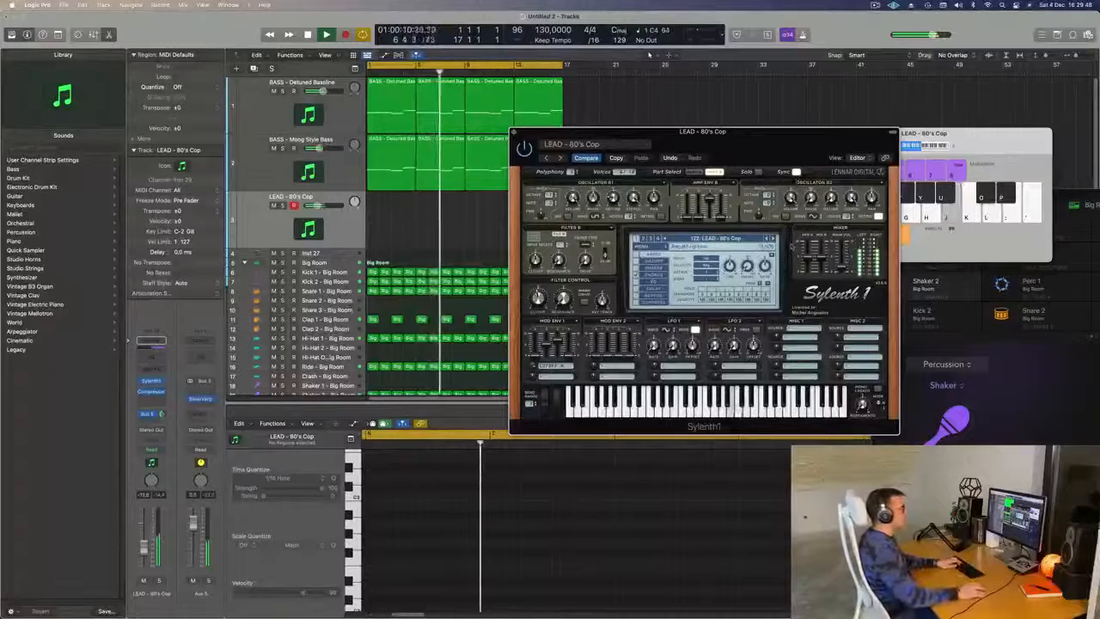
click(774, 239)
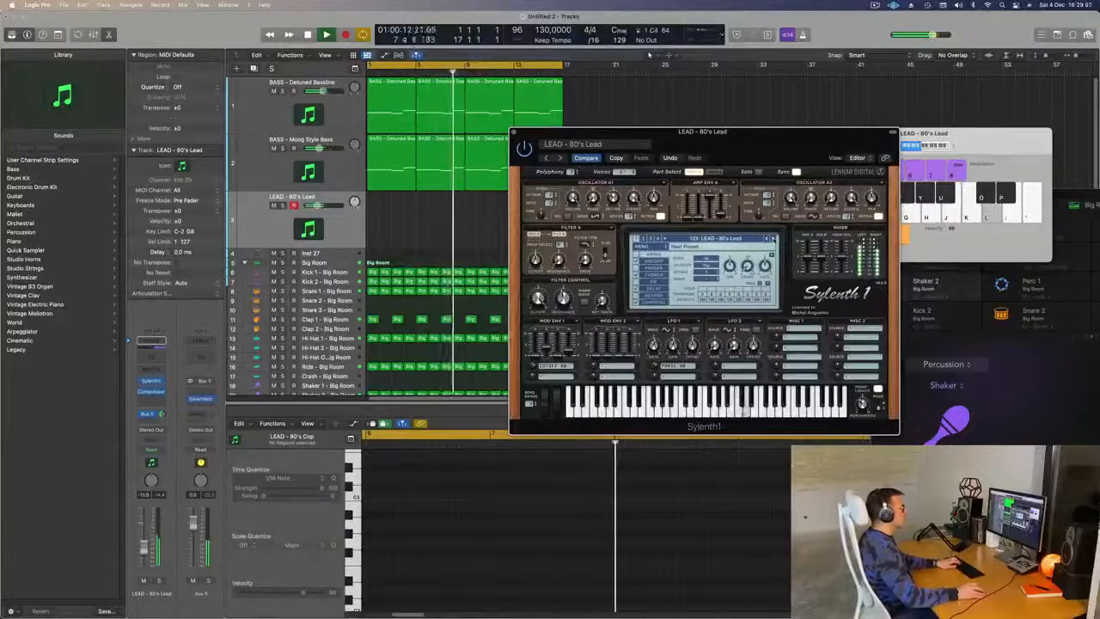
click(773, 238)
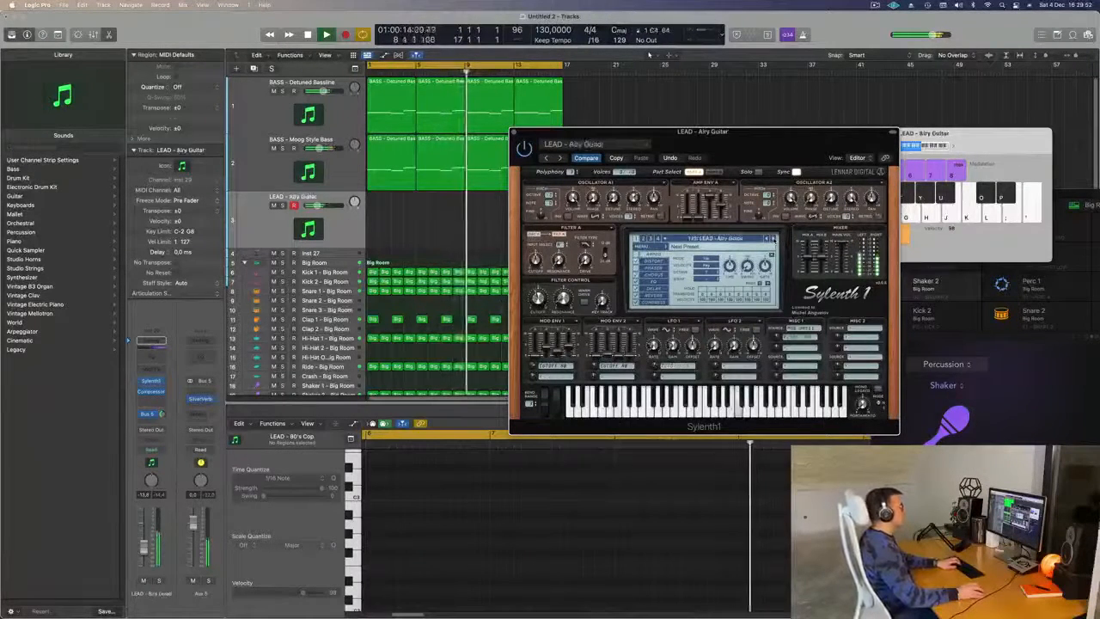
click(774, 238)
key(j)
key(g)
key(g)
key(h)
Continue through the lead presets past Altra 2 and Bendy Saw, and settle on LEAD - Brass
click(774, 239)
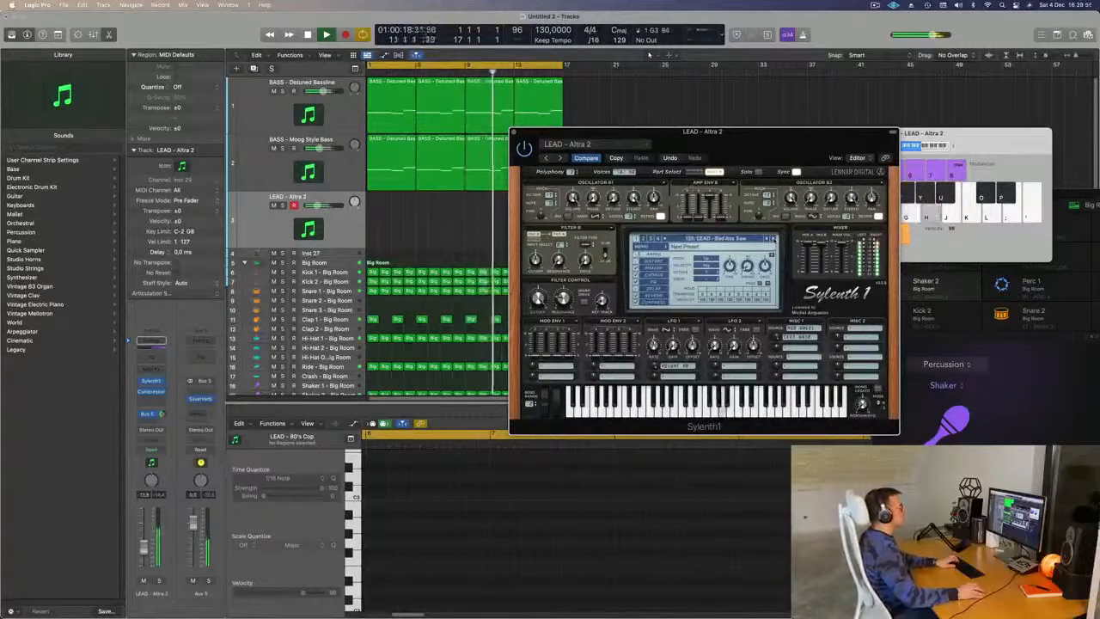
click(774, 239)
click(774, 239)
click(773, 239)
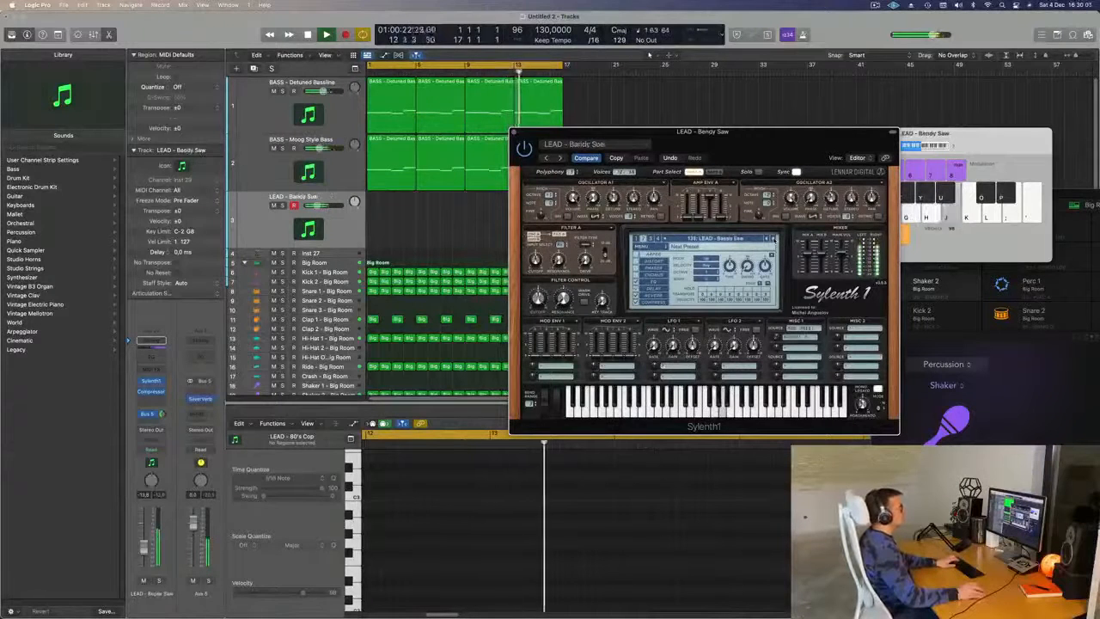
click(773, 239)
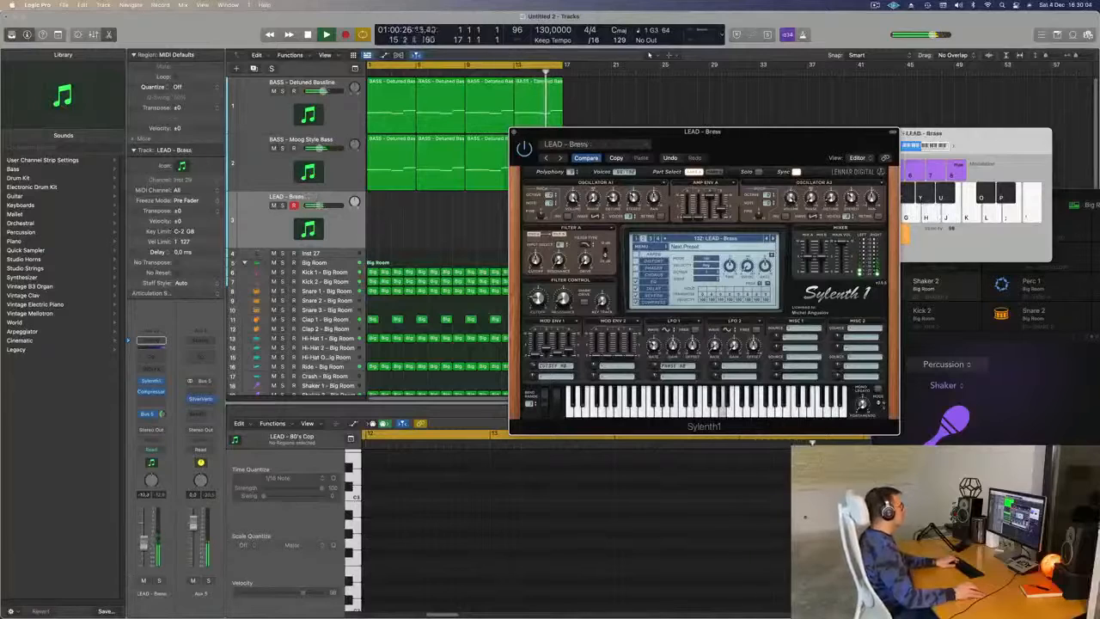
Raise the LEAD - Brass track volume to -4.4 dB and record a repeating descending melody over the first eight bars
drag(144, 542, 146, 536)
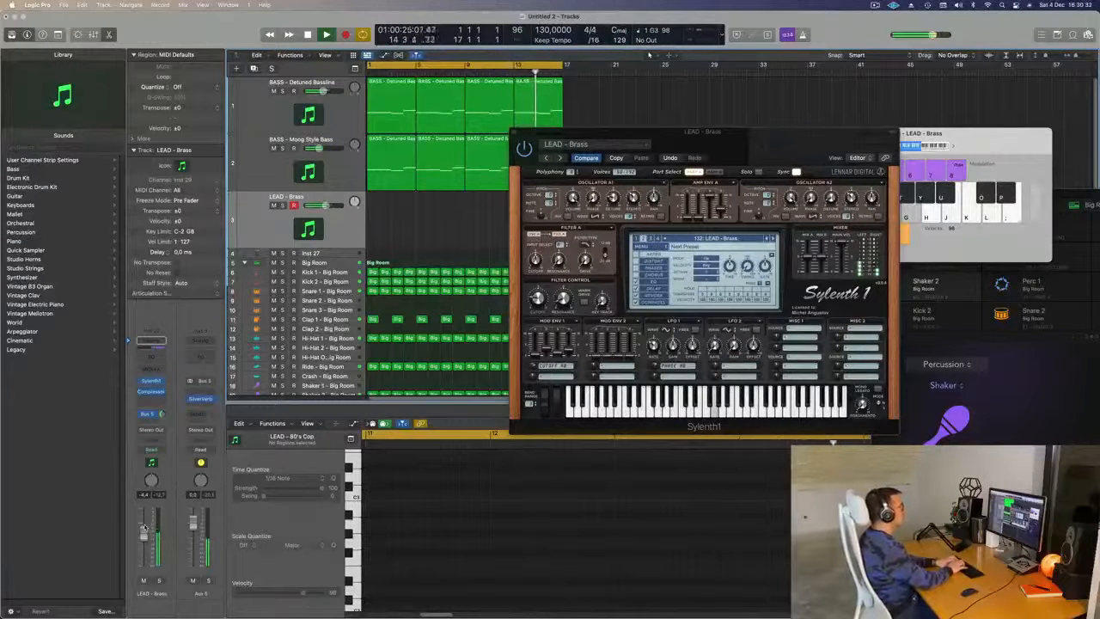
key(r)
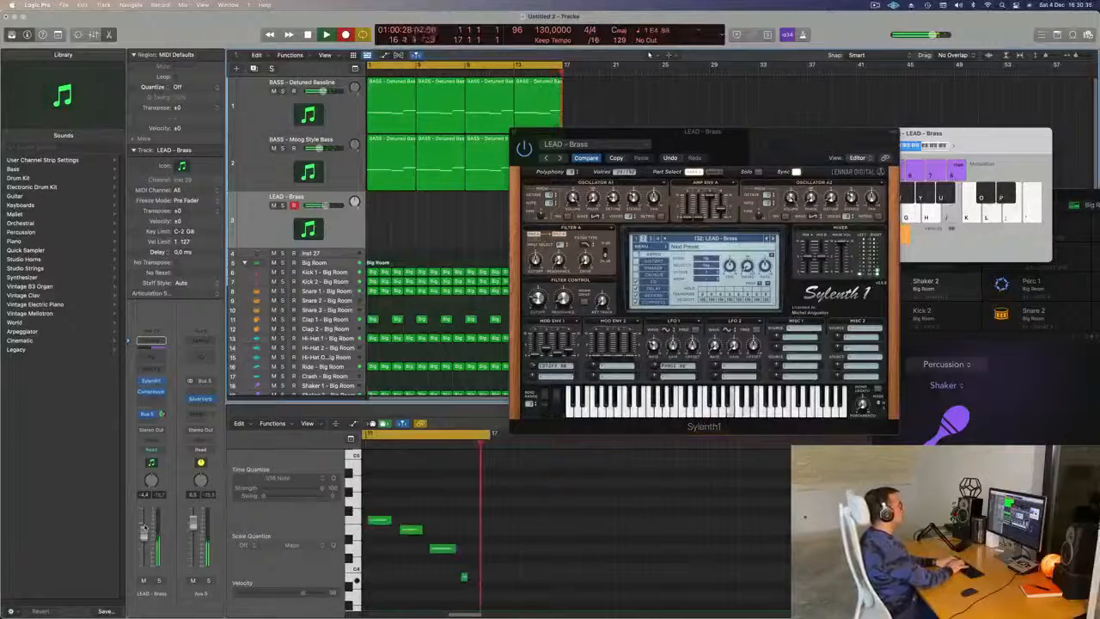
key(j)
key(apostrophe)
key(semicolon)
key(l)
key(j)
key(apostrophe)
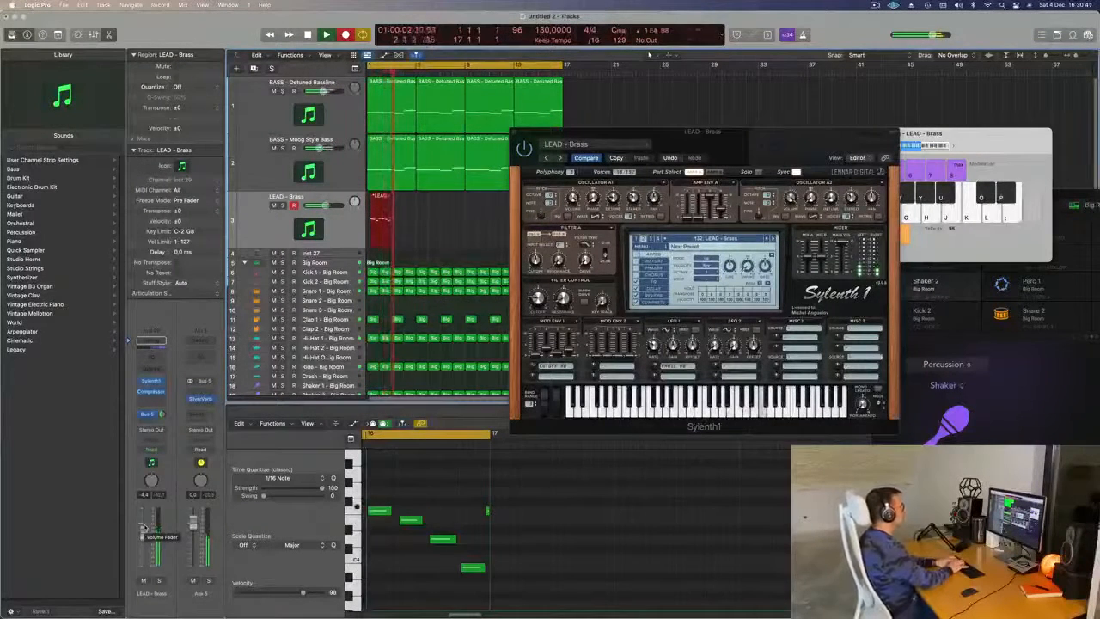
key(h)
key(apostrophe)
key(semicolon)
key(l)
key(semicolon)
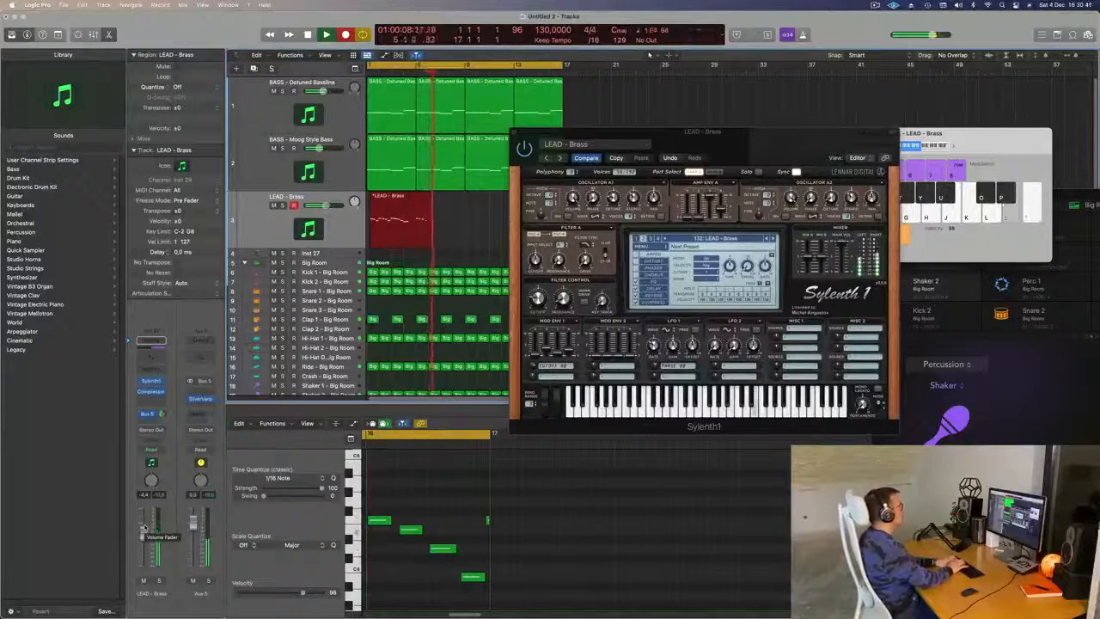
key(l)
key(apostrophe)
key(o)
key(space)
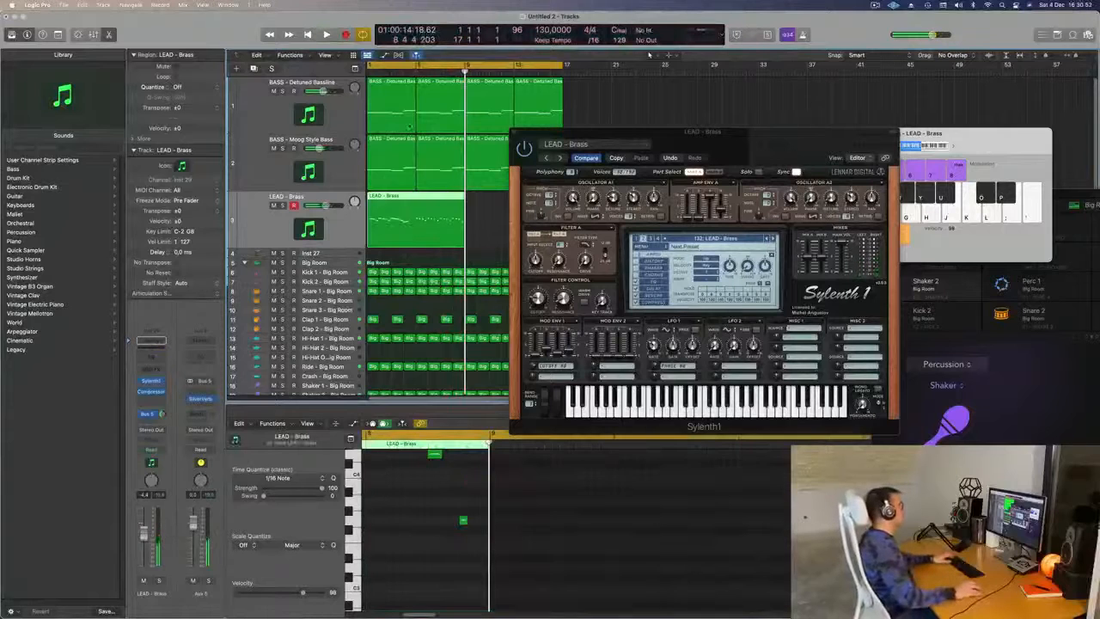
Split the recorded lead region at bar 5, delete its first half and move the second half to bar 1
super+click(416, 197)
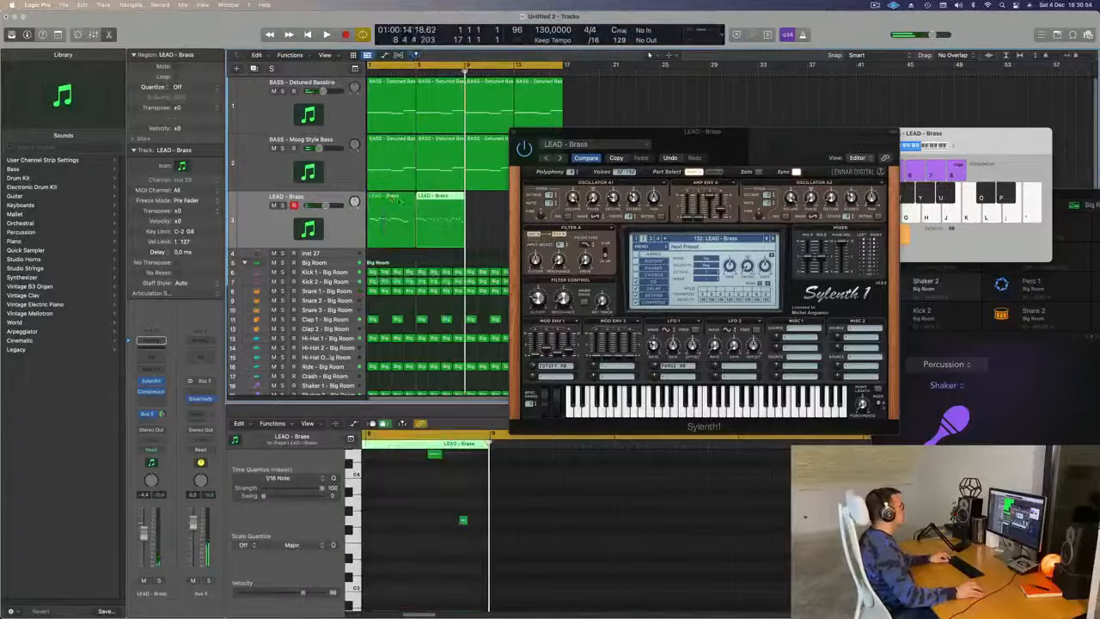
click(397, 196)
key(Delete)
drag(439, 197, 390, 197)
Move the Sylenth1 window aside and delete the leftover lead fragment at the end of the 16-bar loop
drag(624, 134, 800, 134)
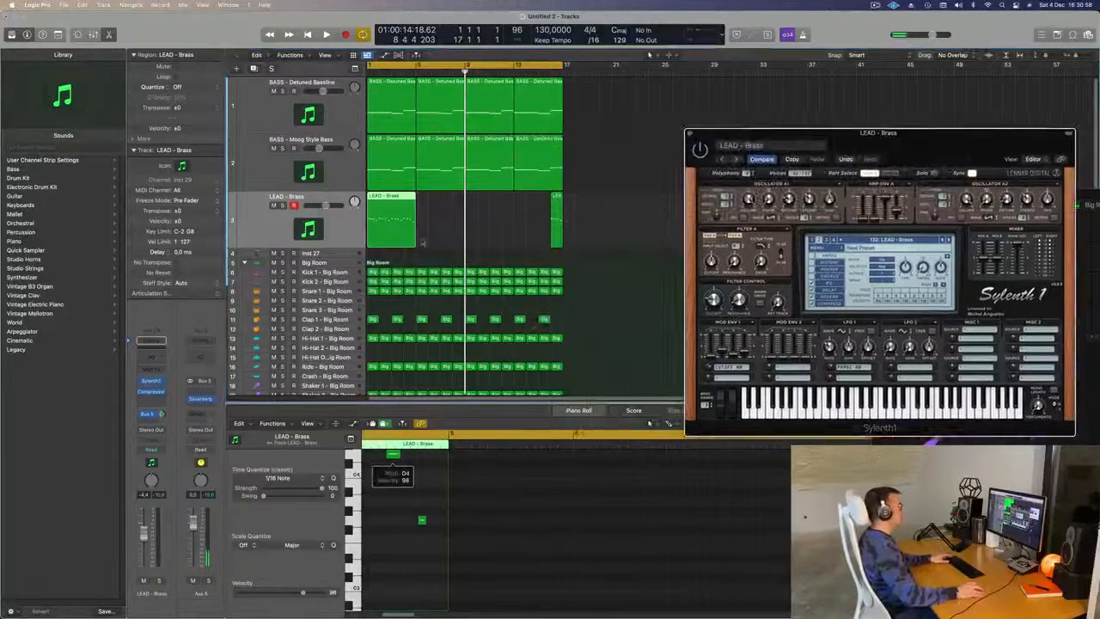
drag(582, 216, 519, 226)
key(Delete)
Select all notes of the four-bar lead region in the piano roll and play them back with the loop
click(387, 217)
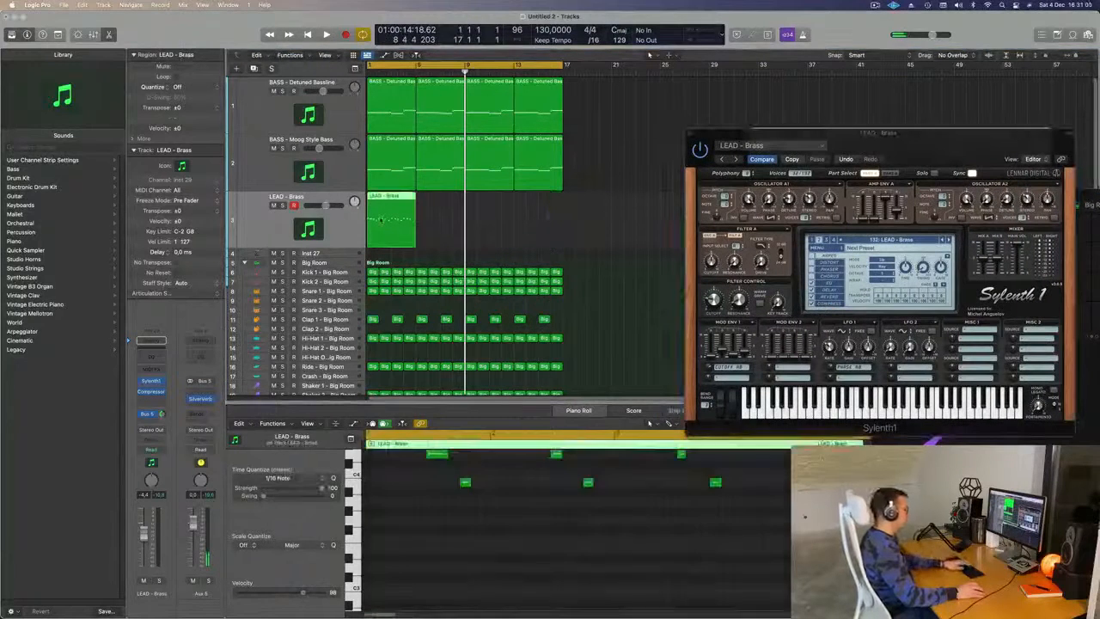
key(super+a)
scroll(442, 524, up, 5)
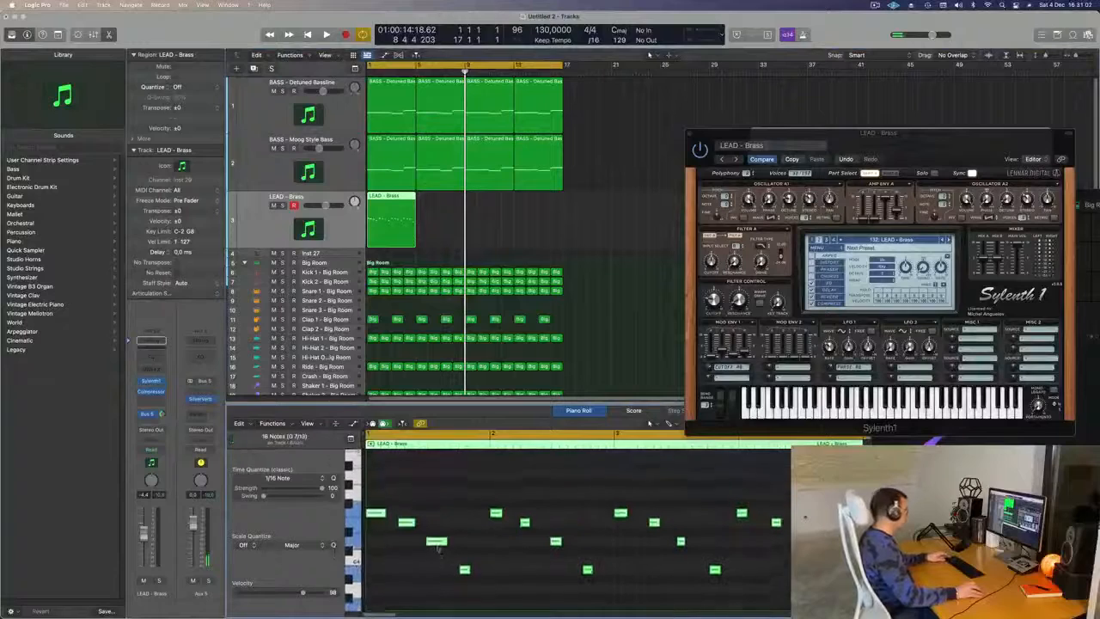
key(space)
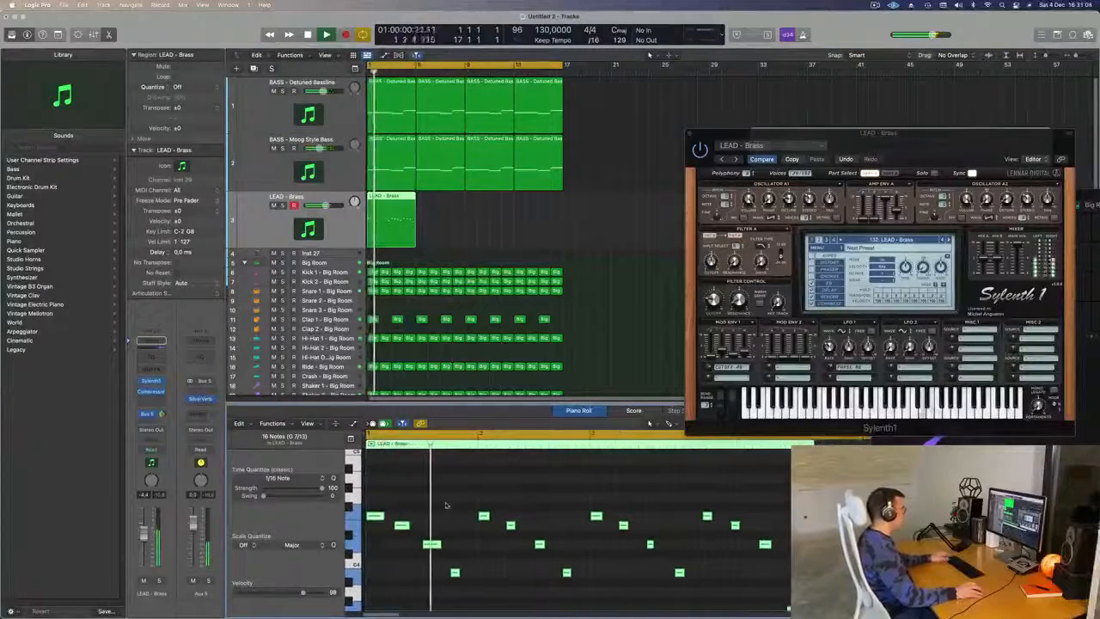
key(super+k)
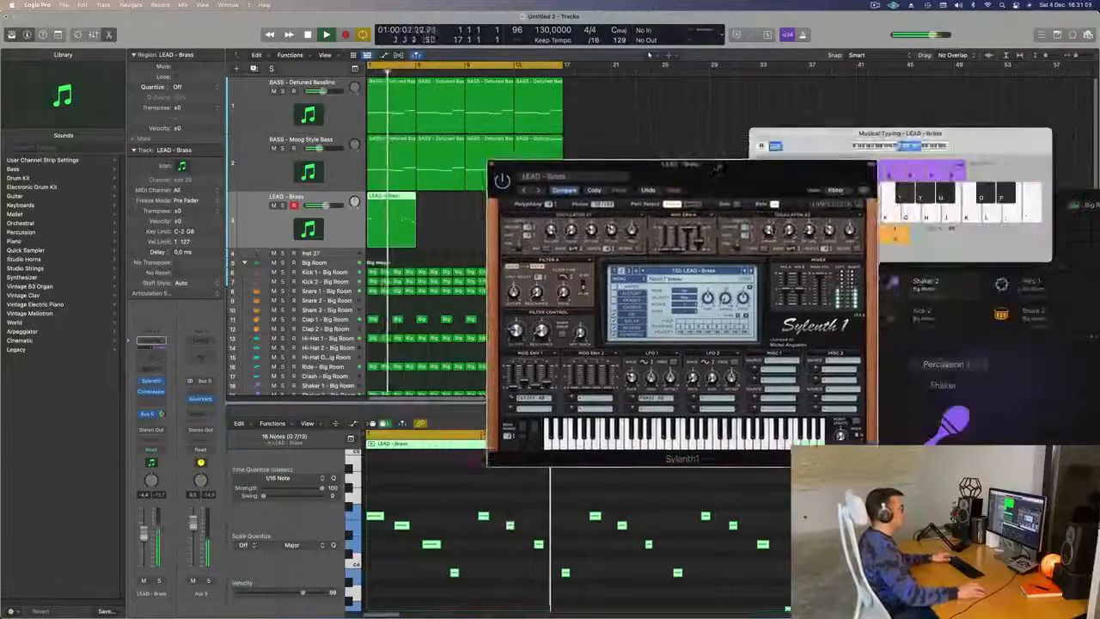
key(space)
Repeat the four-bar lead region three times to fill the 16-bar loop and start playback
drag(454, 217, 367, 240)
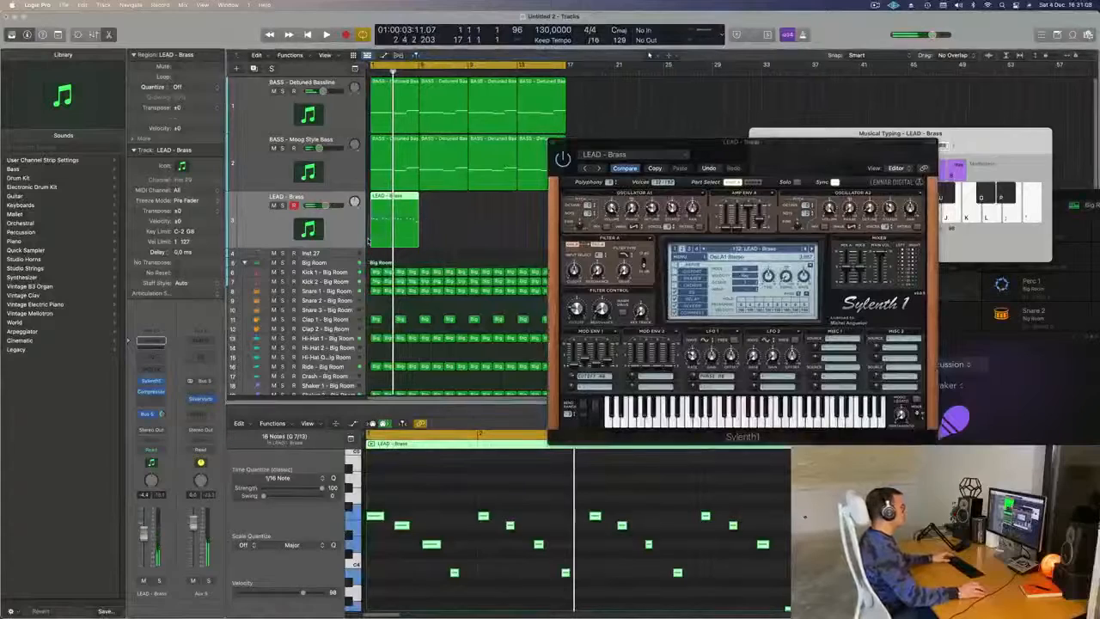
key(super+r)
key(super+r)
key(super+r)
key(super+k)
key(space)
click(348, 225)
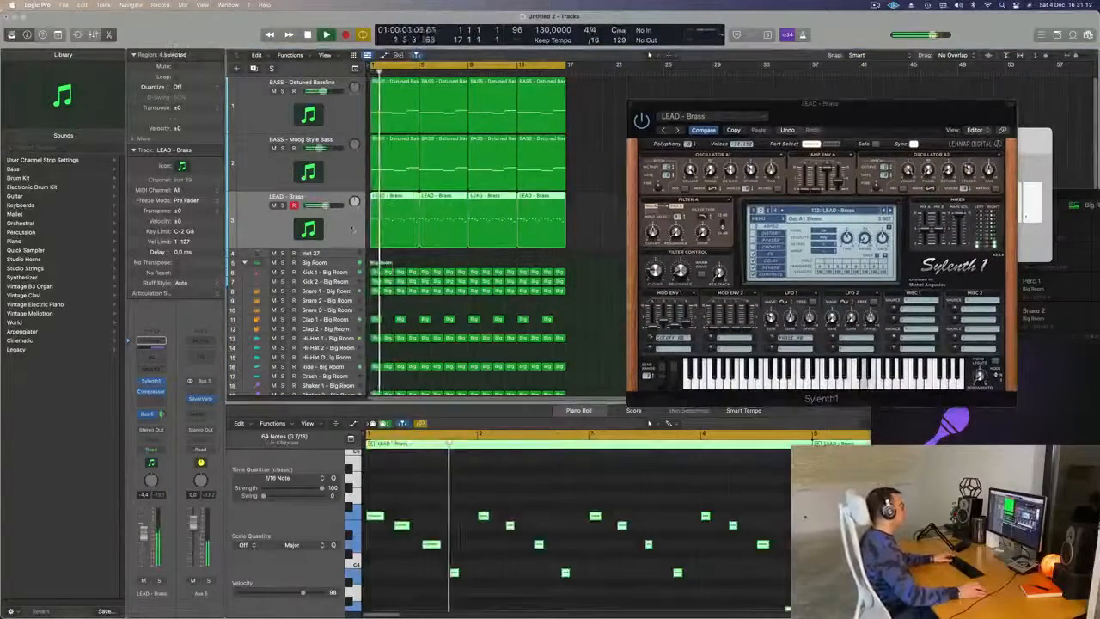
Move the Sylenth1 window clear of the piano roll and add a send to Bus 6 on the LEAD - Brass track
key(super+k)
drag(868, 108, 641, 186)
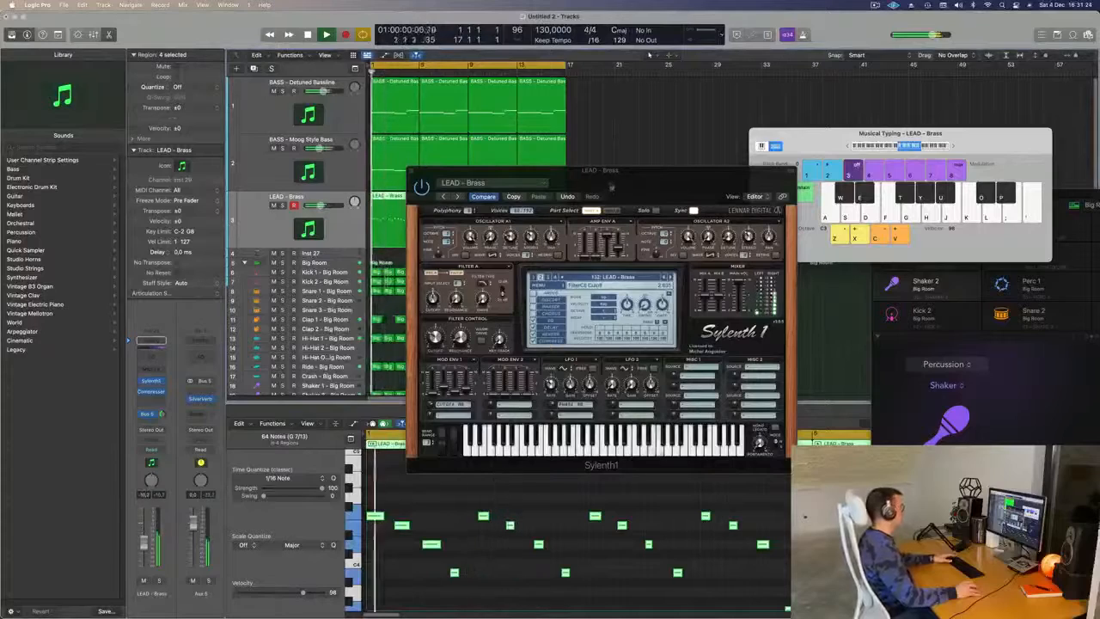
drag(614, 174, 632, 153)
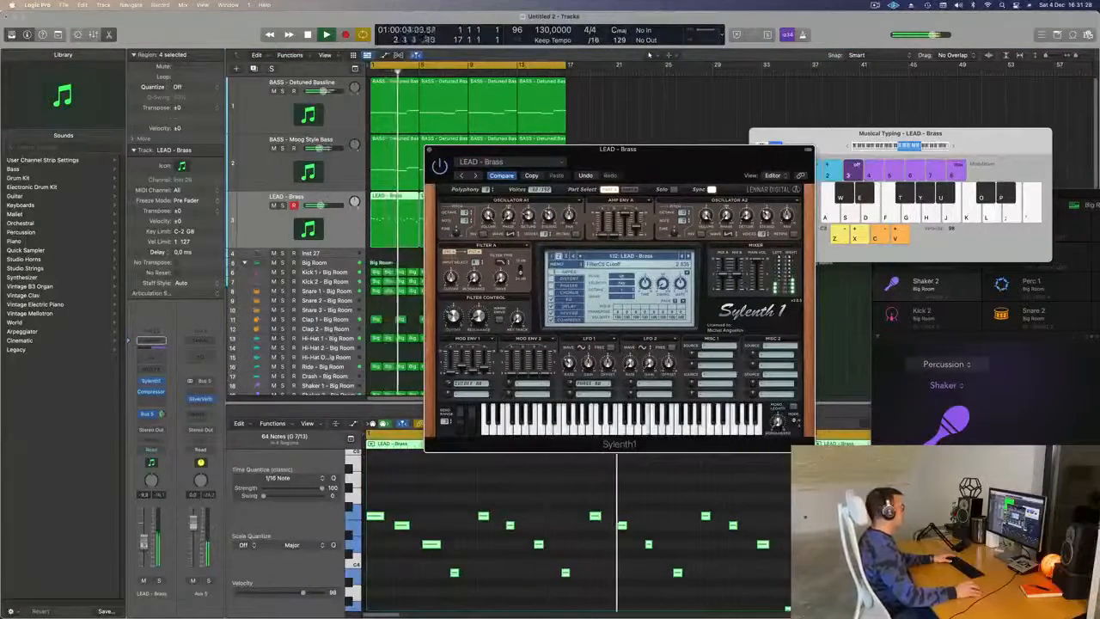
drag(658, 179, 783, 61)
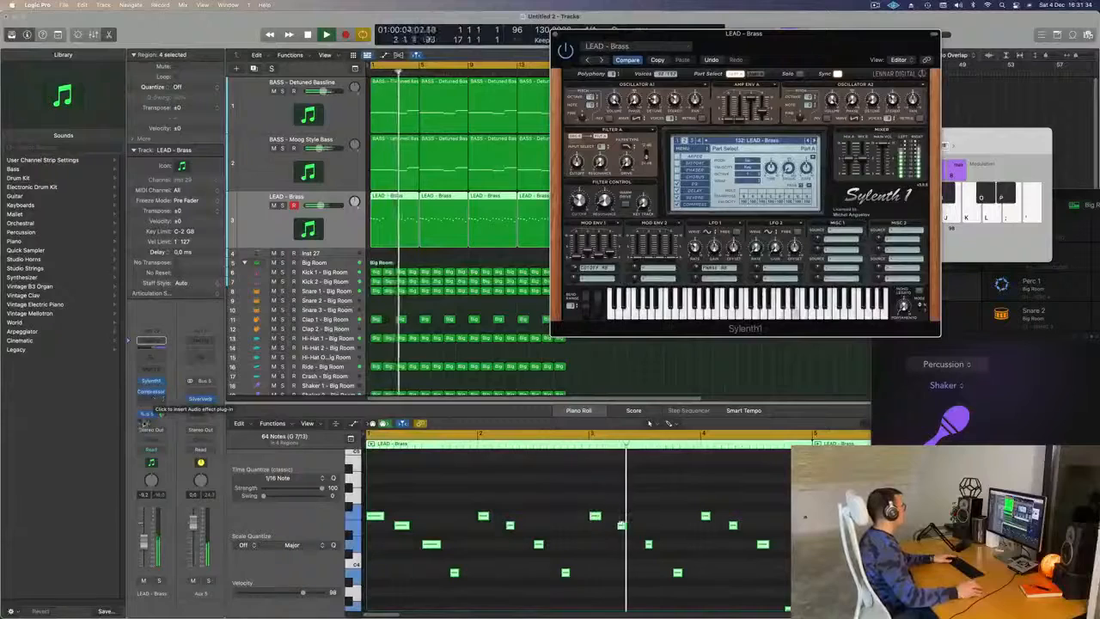
click(145, 416)
mouse_move(151, 434)
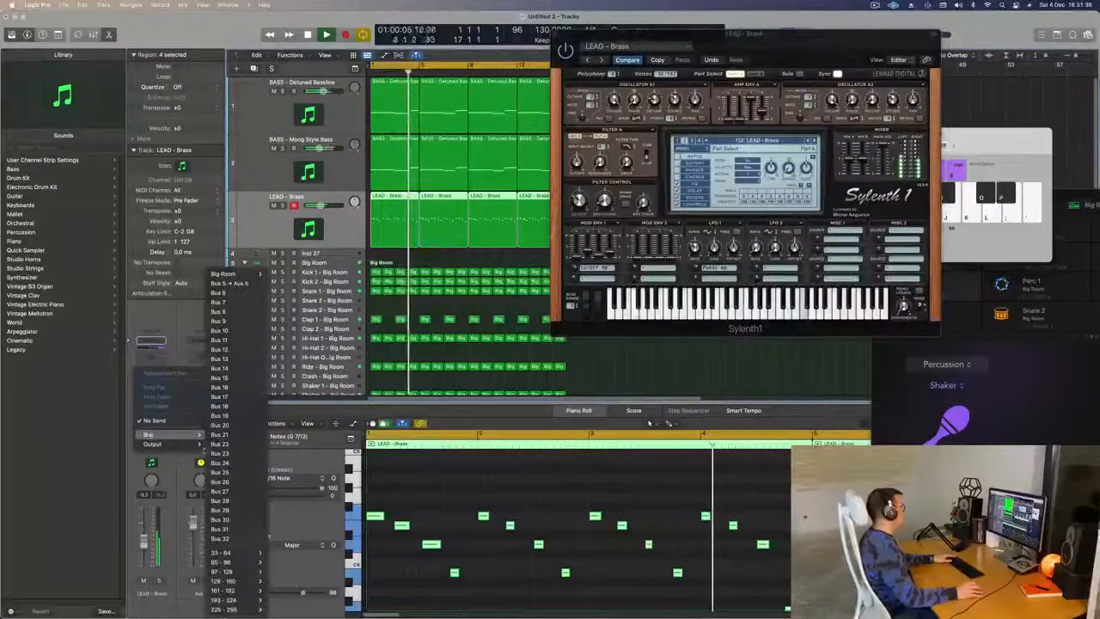
click(240, 286)
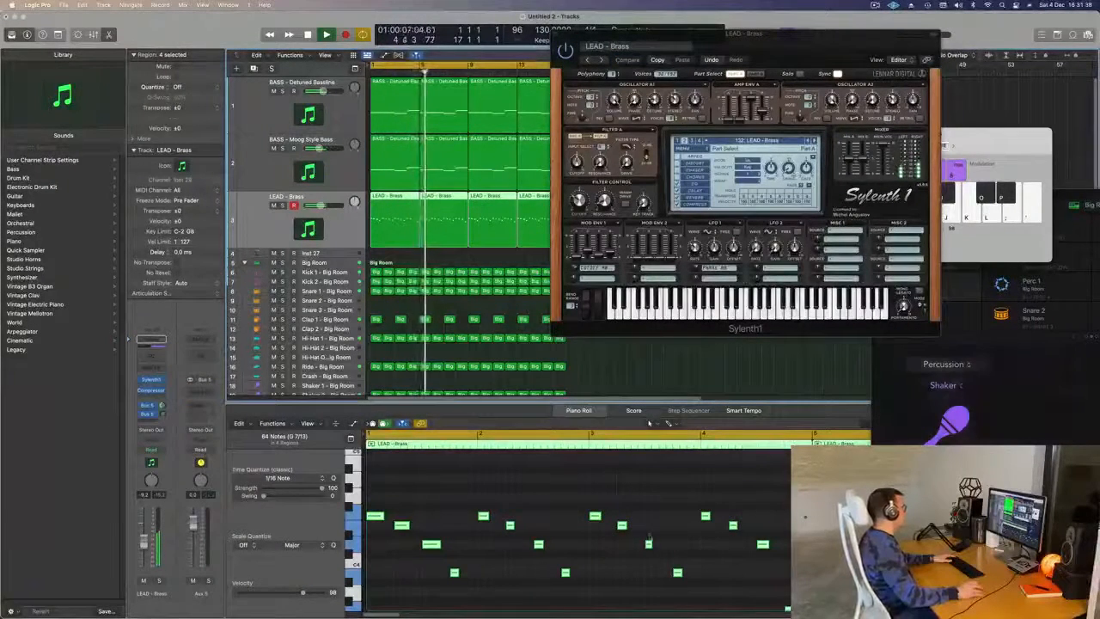
Raise the last note of the first lead region to the pitch of the lowest notes in the preceding bars, and play it
key(space)
scroll(653, 535, down, 3)
scroll(652, 541, down, 3)
click(665, 581)
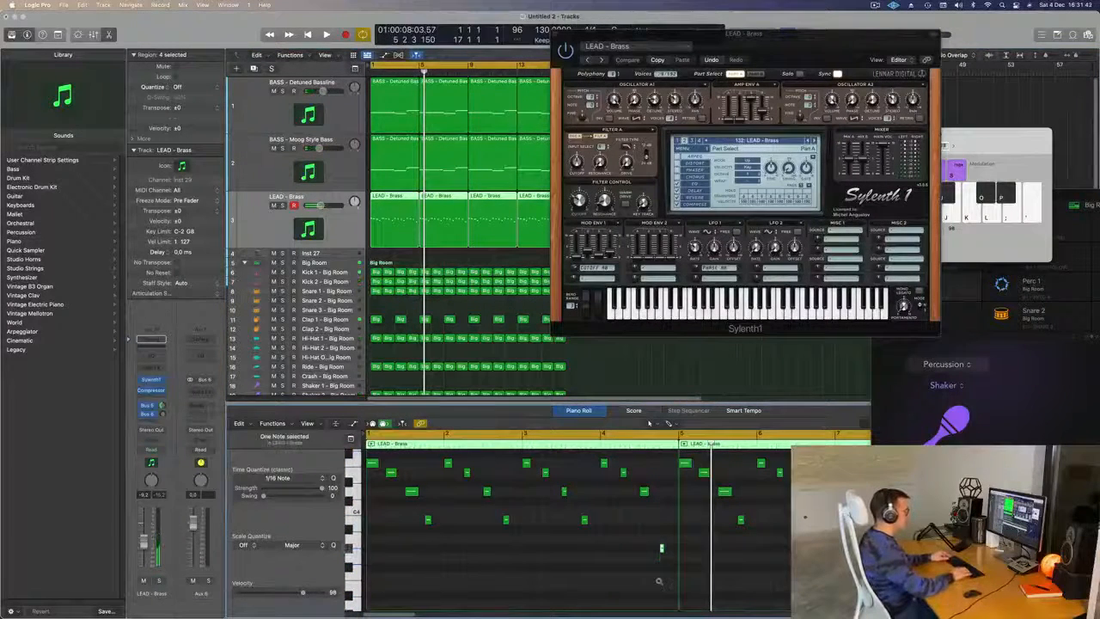
key(space)
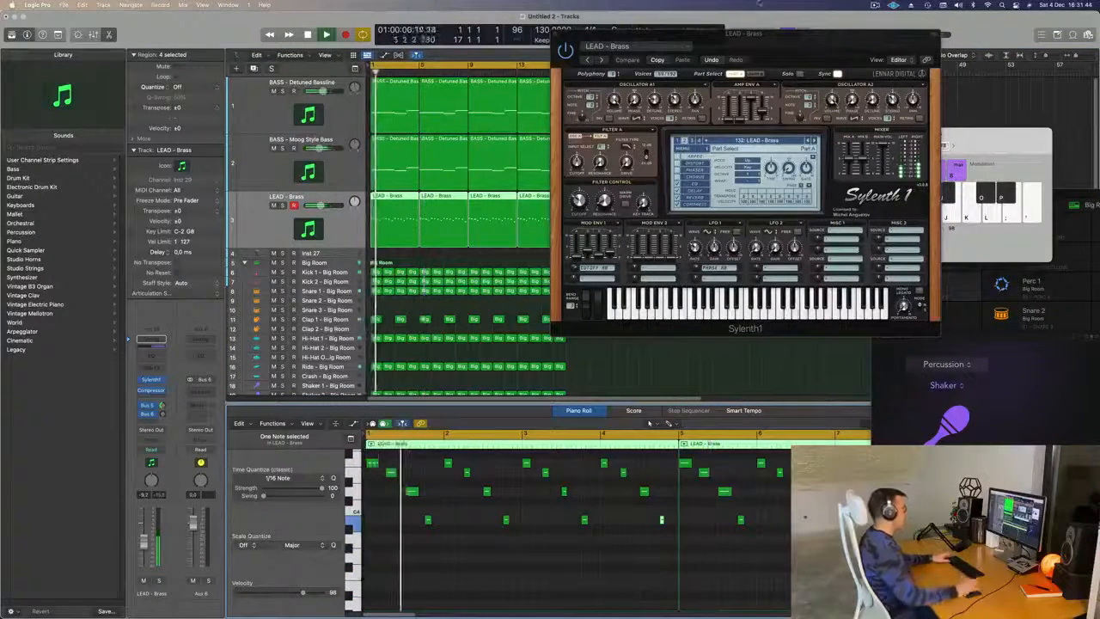
Delete the three old lead copies and repeat the corrected first lead region three times across the loop
drag(739, 32, 999, 44)
click(440, 233)
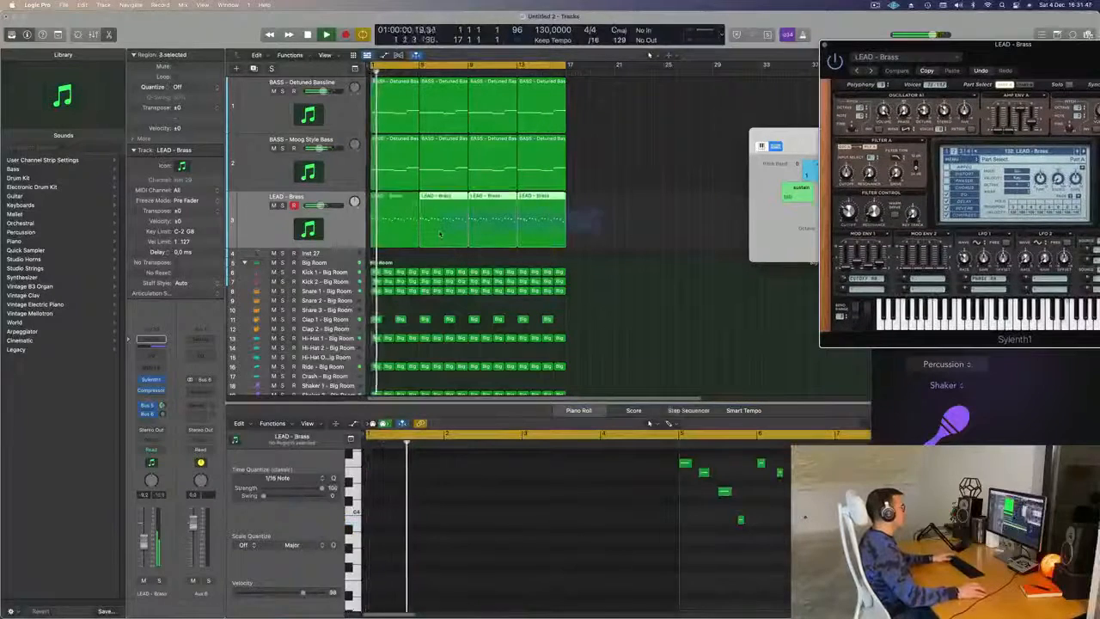
key(Delete)
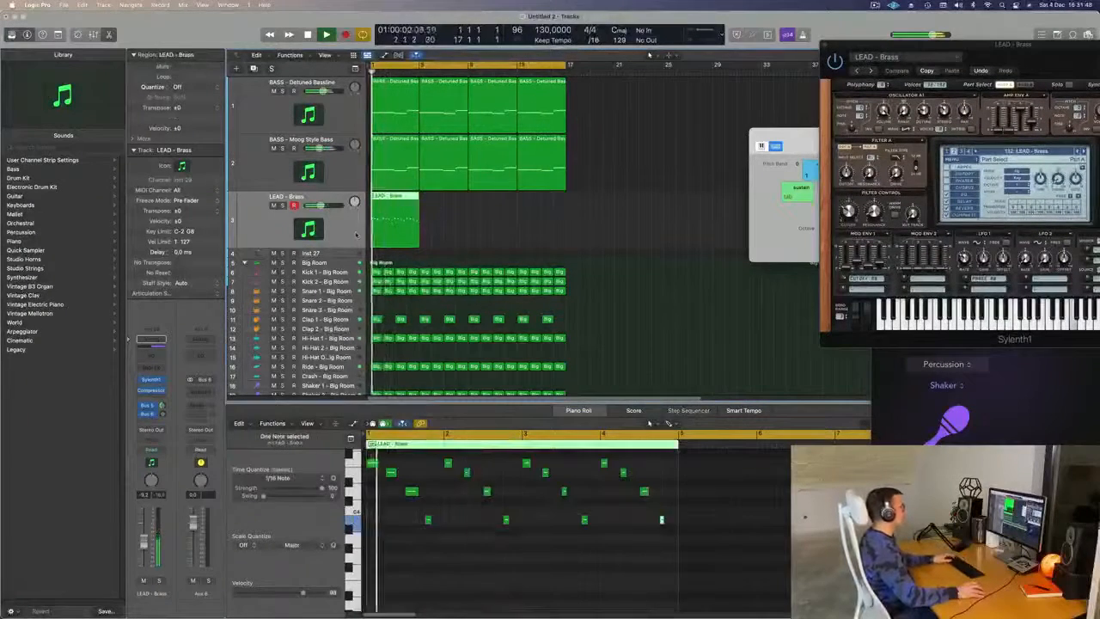
key(super+r)
key(super+r)
key(super+r)
key(space)
Play the loop and briefly solo the LEAD - Brass track to check its sound
drag(996, 57, 727, 141)
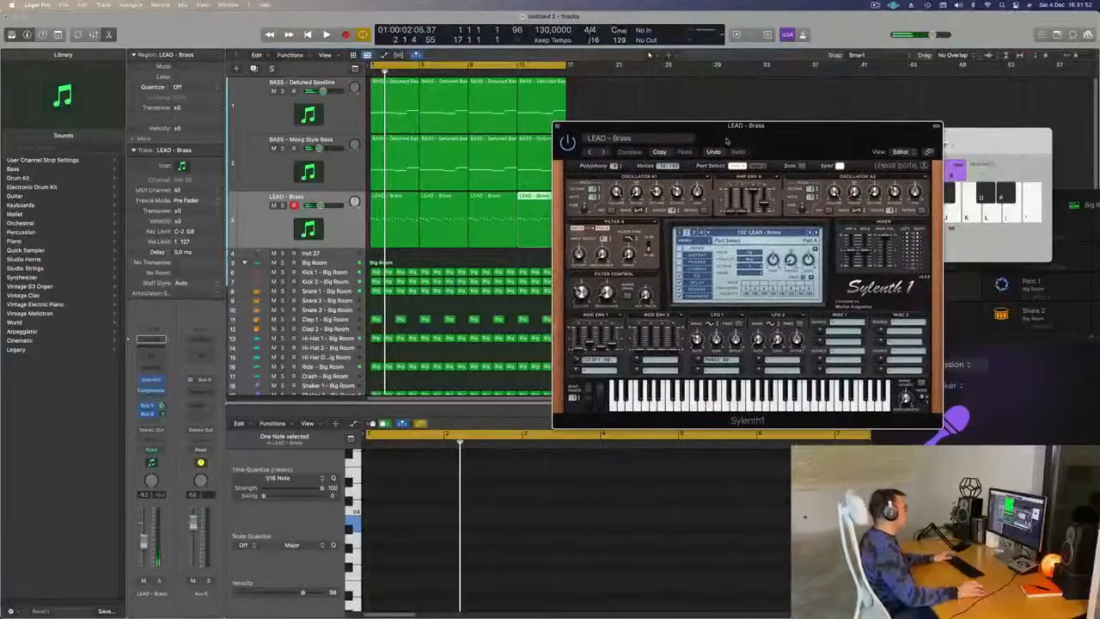
drag(655, 151, 685, 160)
key(space)
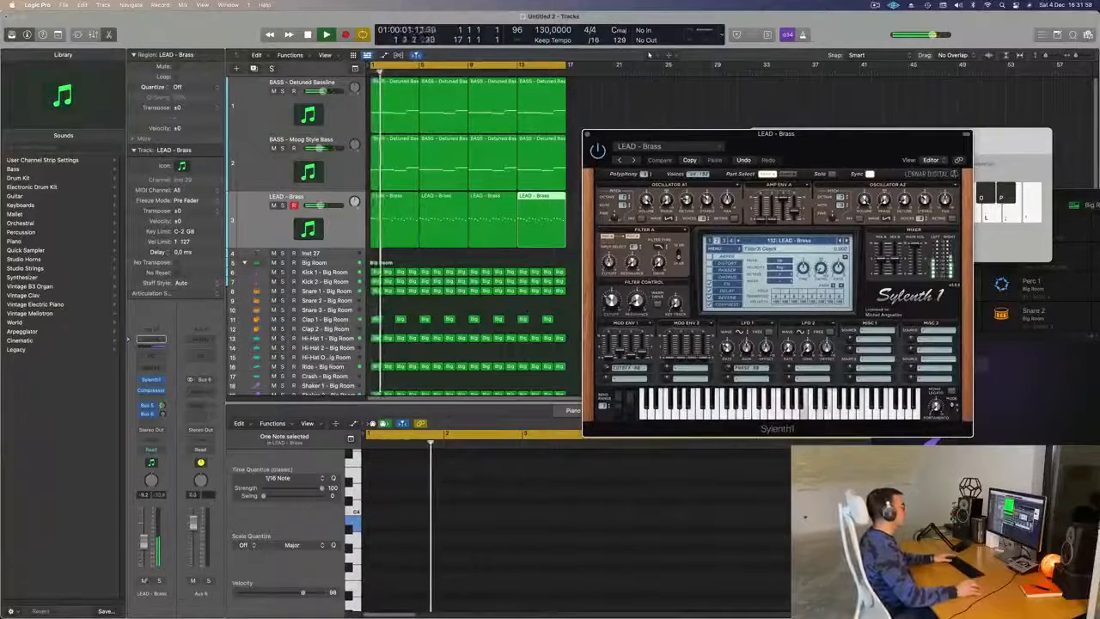
click(159, 580)
click(159, 580)
key(space)
key(space)
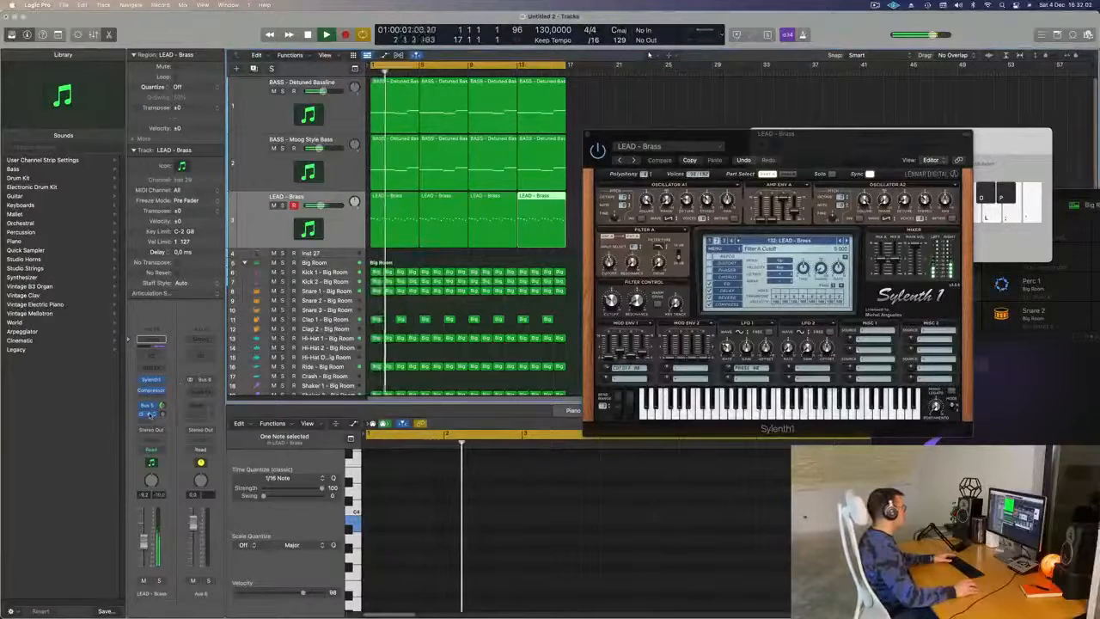
Insert a Delay Designer on the Bus 6 aux channel
click(148, 405)
click(195, 306)
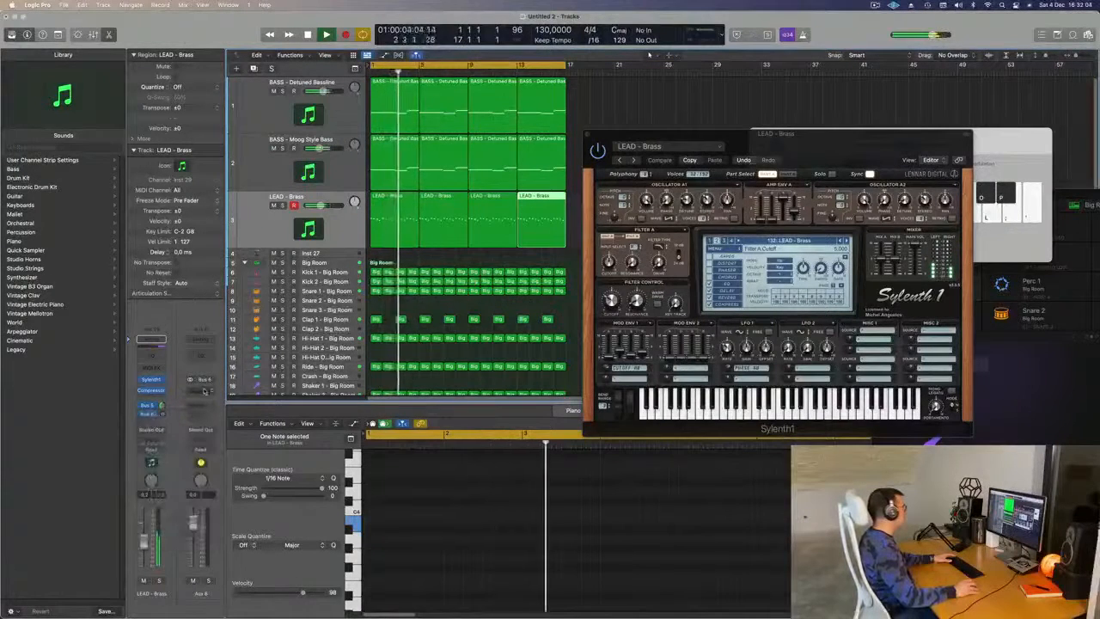
click(200, 392)
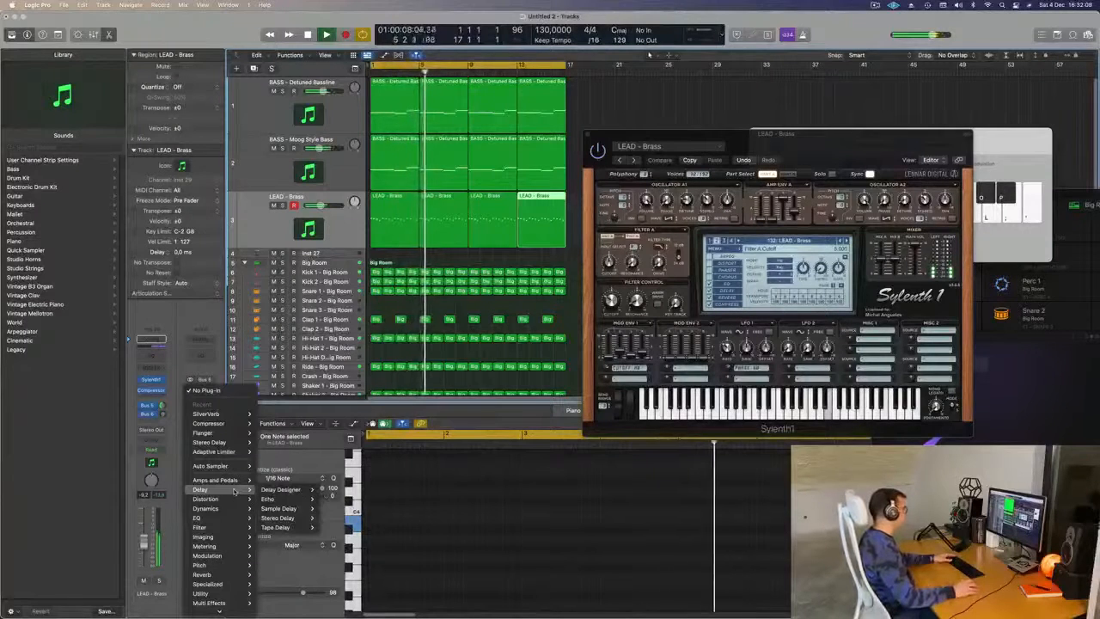
mouse_move(234, 491)
mouse_move(296, 492)
click(332, 489)
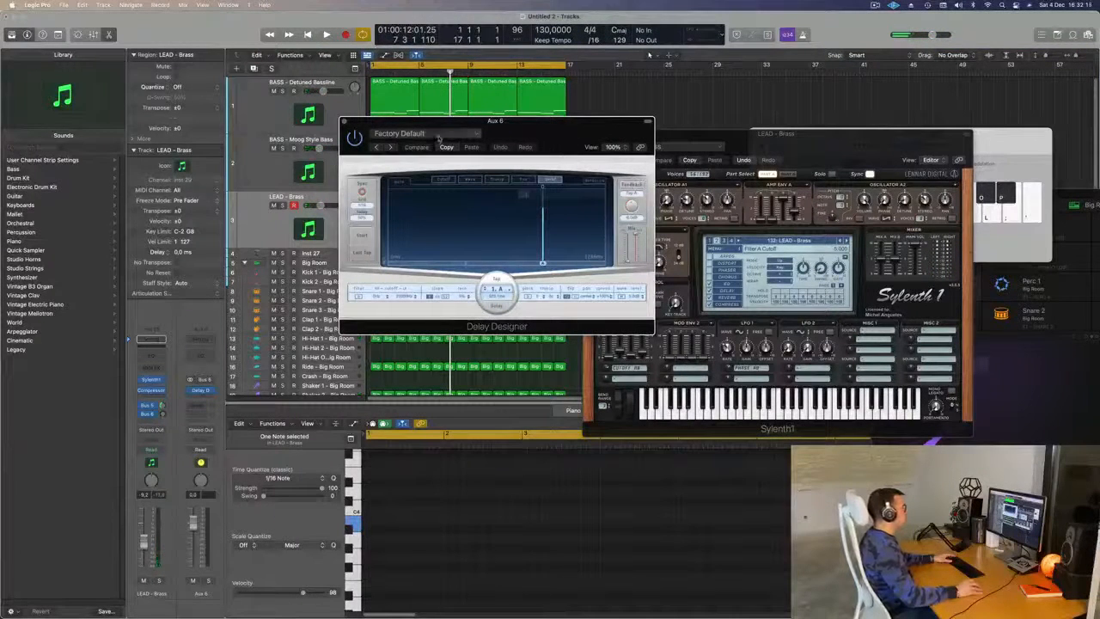
Load the simple 1/16 Slow Pan preset in Delay Designer and play the loop from the start
click(438, 138)
mouse_move(439, 314)
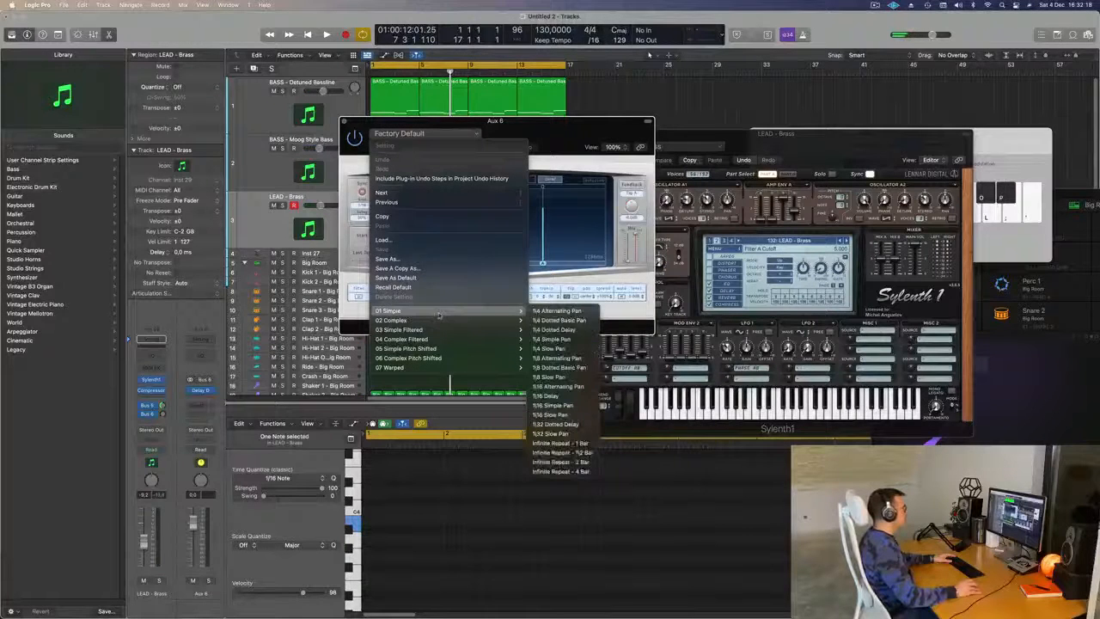
click(569, 415)
drag(578, 134, 757, 134)
key(Return)
key(space)
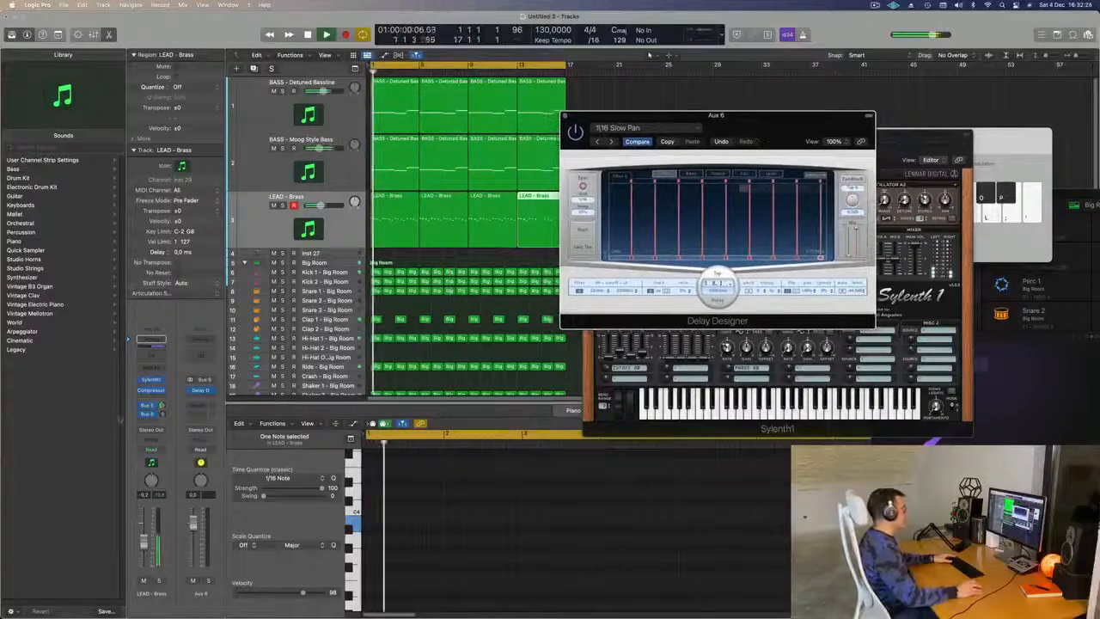
Raise the LEAD - Brass track's Bus 6 send level while replaying the loop from the start
key(Return)
key(Return)
drag(162, 414, 162, 411)
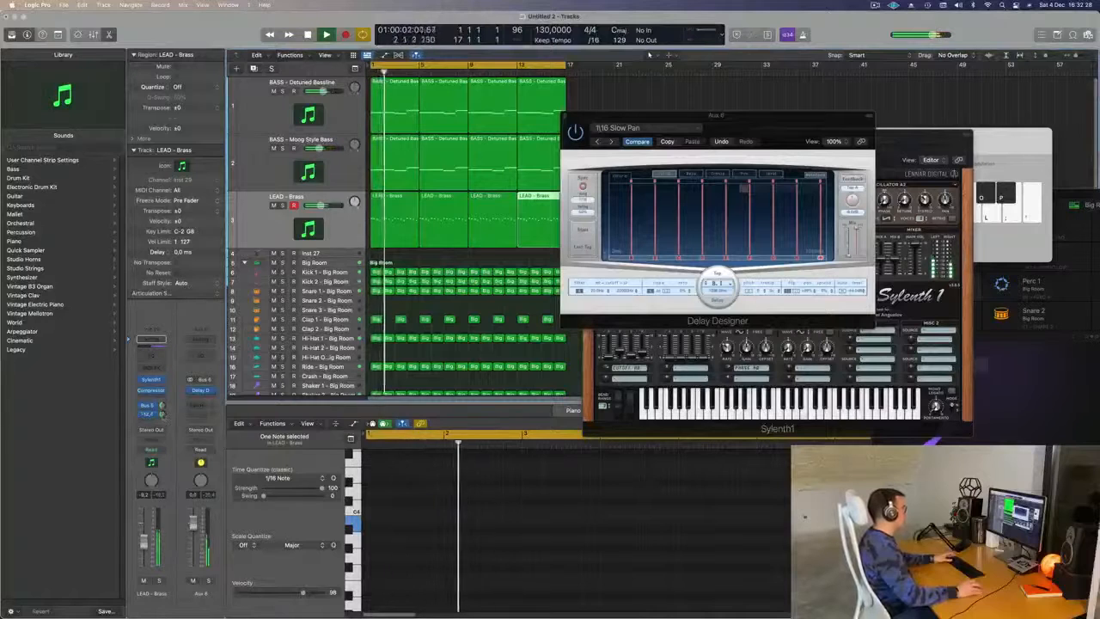
key(Return)
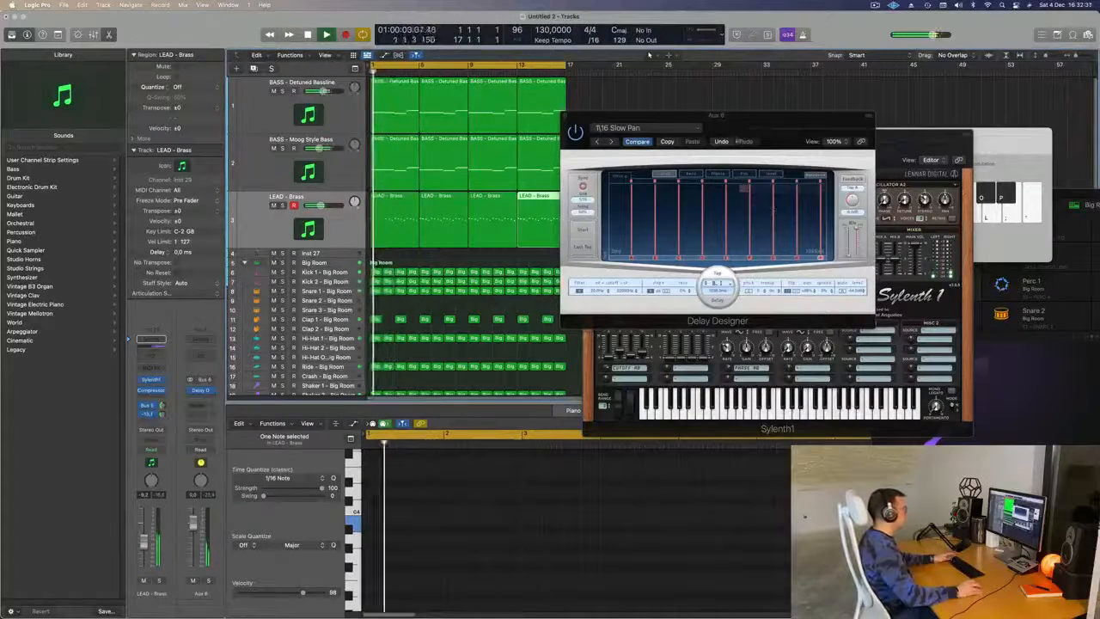
Switch Delay Designer to the simple 1/8 Slow Pan preset and move its window nearer the tracks
click(644, 127)
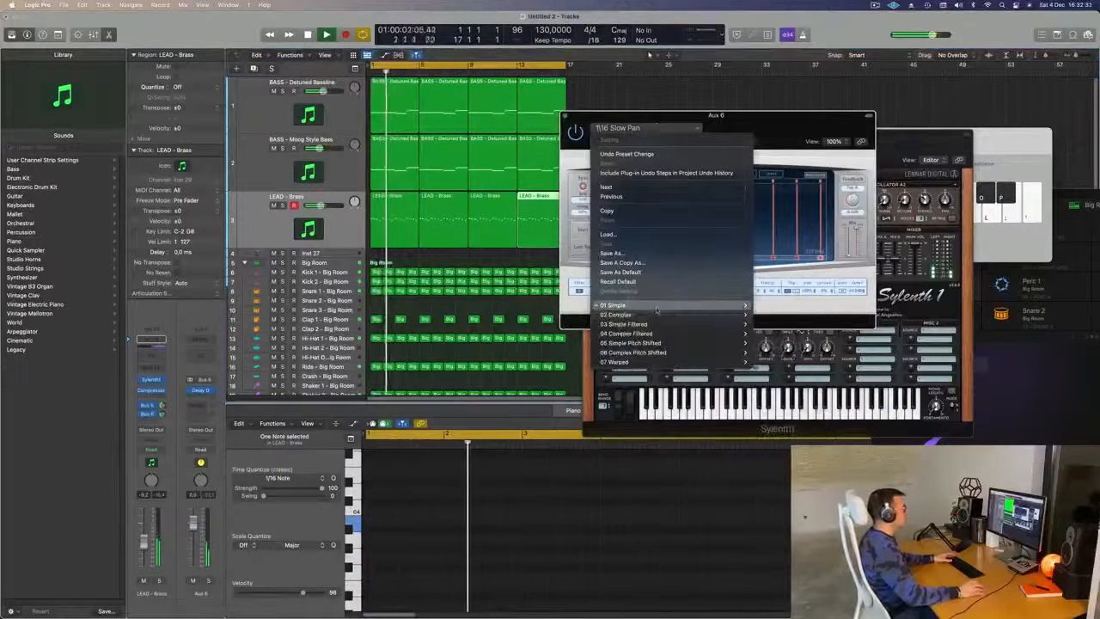
mouse_move(656, 307)
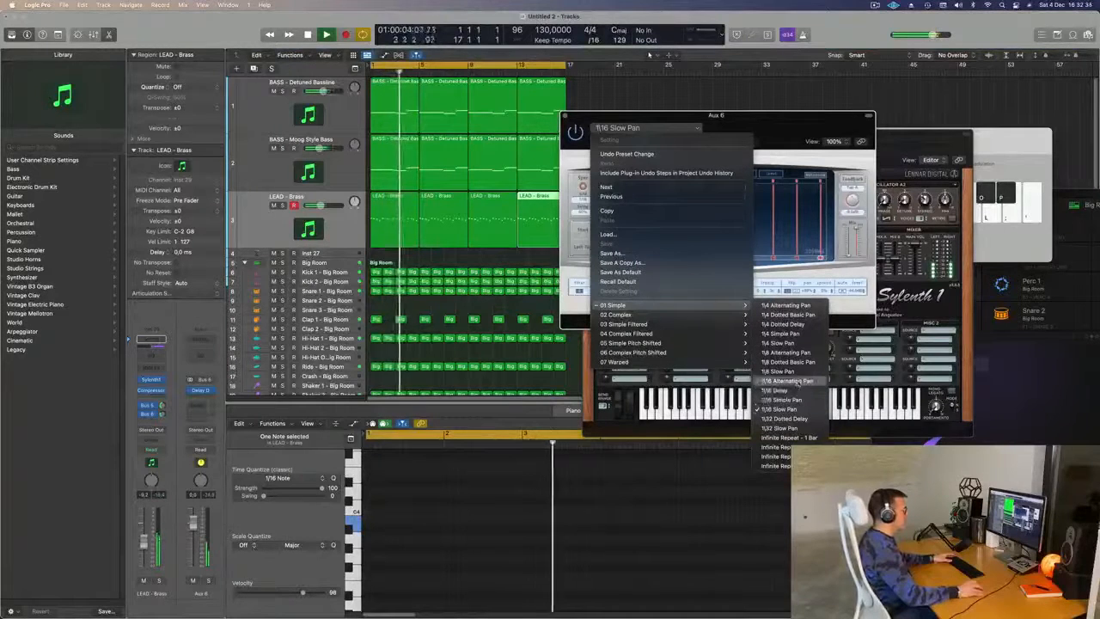
click(793, 371)
drag(771, 131, 715, 150)
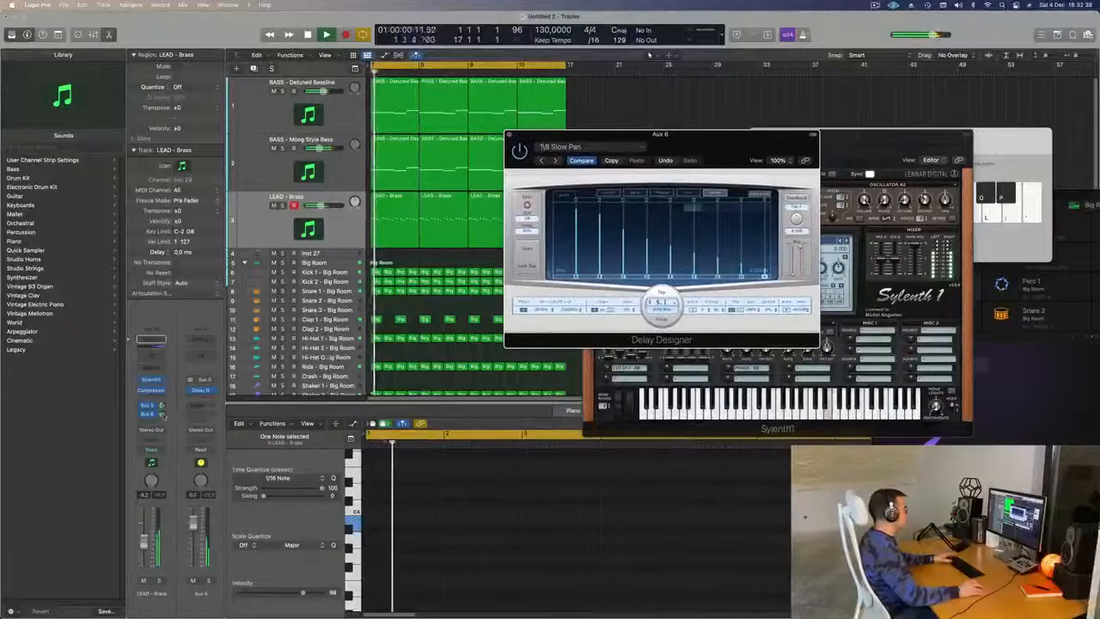
Adjust the LEAD - Brass track's Bus 6 send, then close the Delay Designer and Sylenth1 windows
click(162, 414)
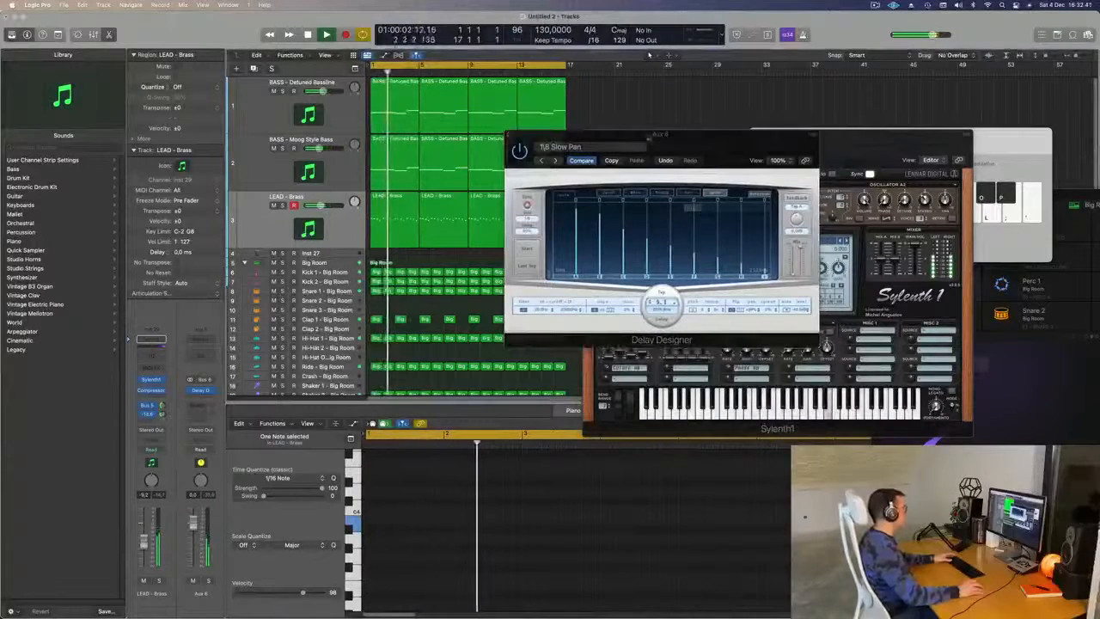
drag(564, 135, 403, 203)
click(350, 203)
drag(632, 135, 509, 151)
click(465, 153)
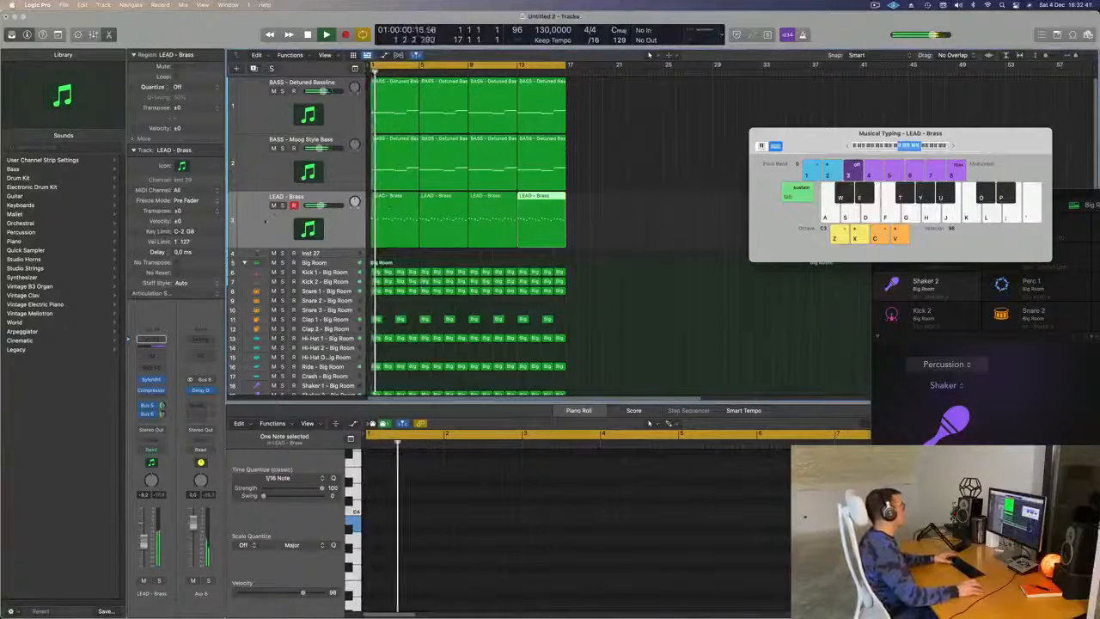
Select all LEAD - Brass regions to review the melody in the Piano Roll while the loop replays
click(326, 215)
click(642, 246)
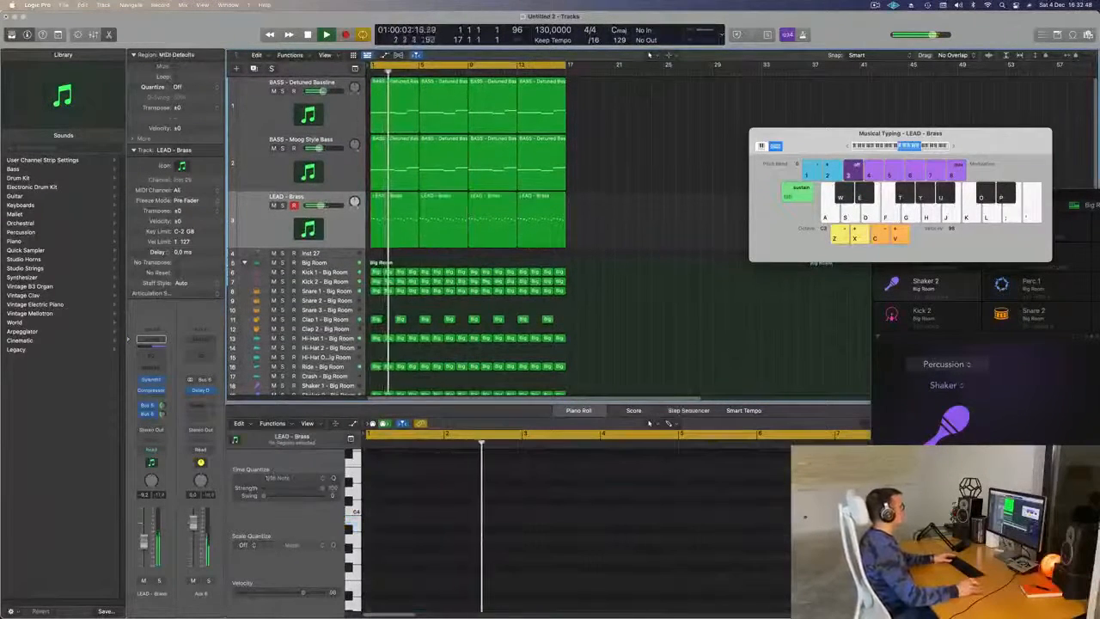
click(254, 233)
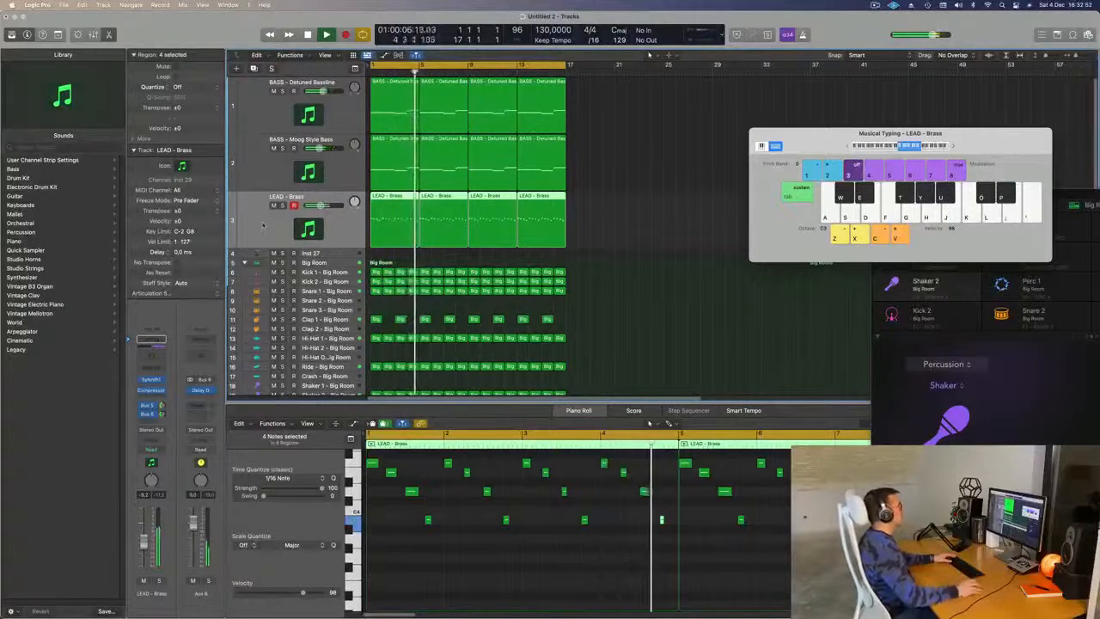
Open Alchemy on the Inst 27 track, filter its presets to the Pads category and reposition its window
click(337, 253)
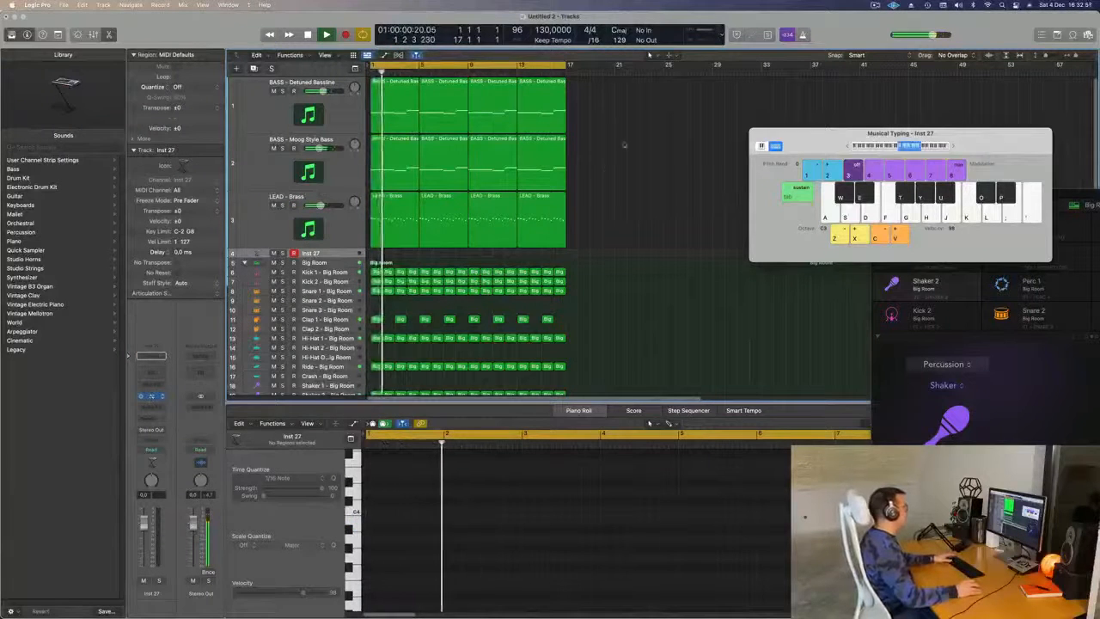
drag(680, 142, 700, 118)
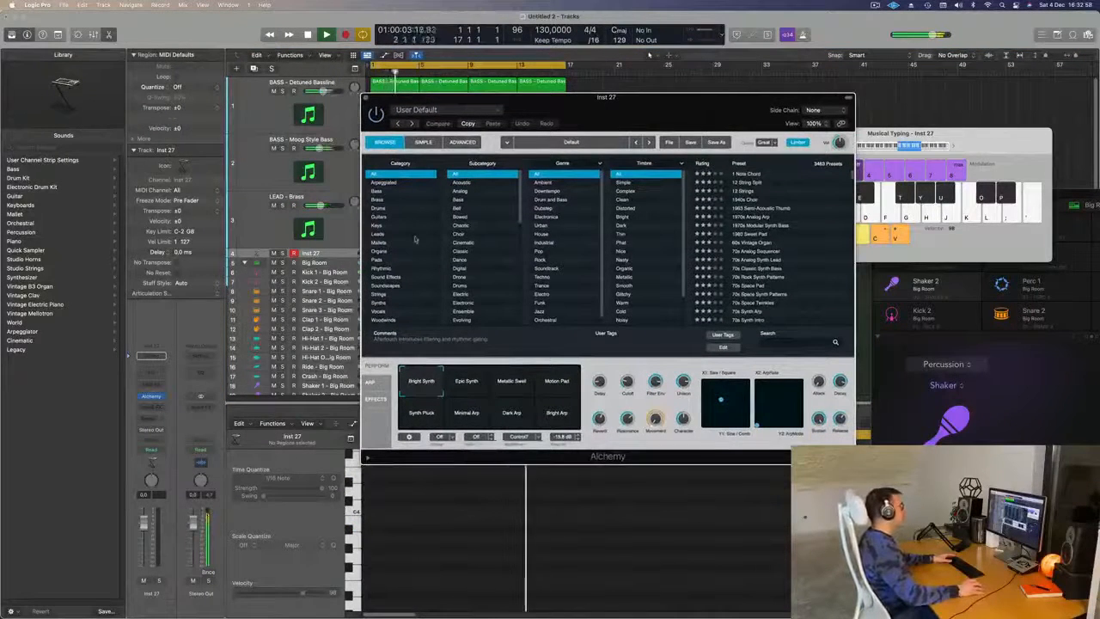
click(393, 258)
drag(625, 110, 722, 75)
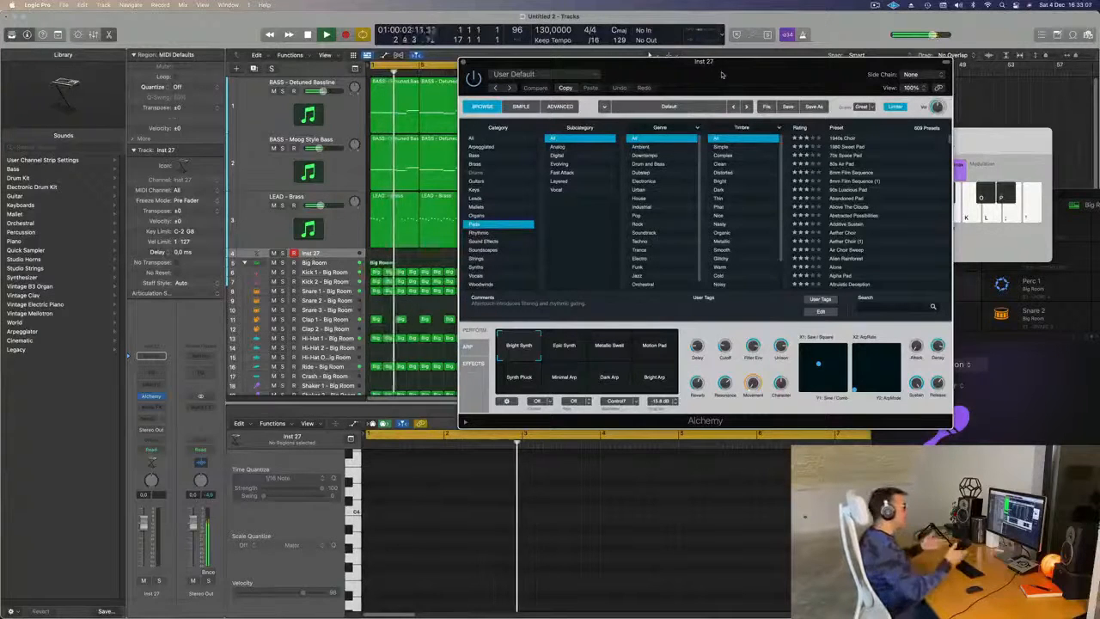
drag(722, 74, 694, 66)
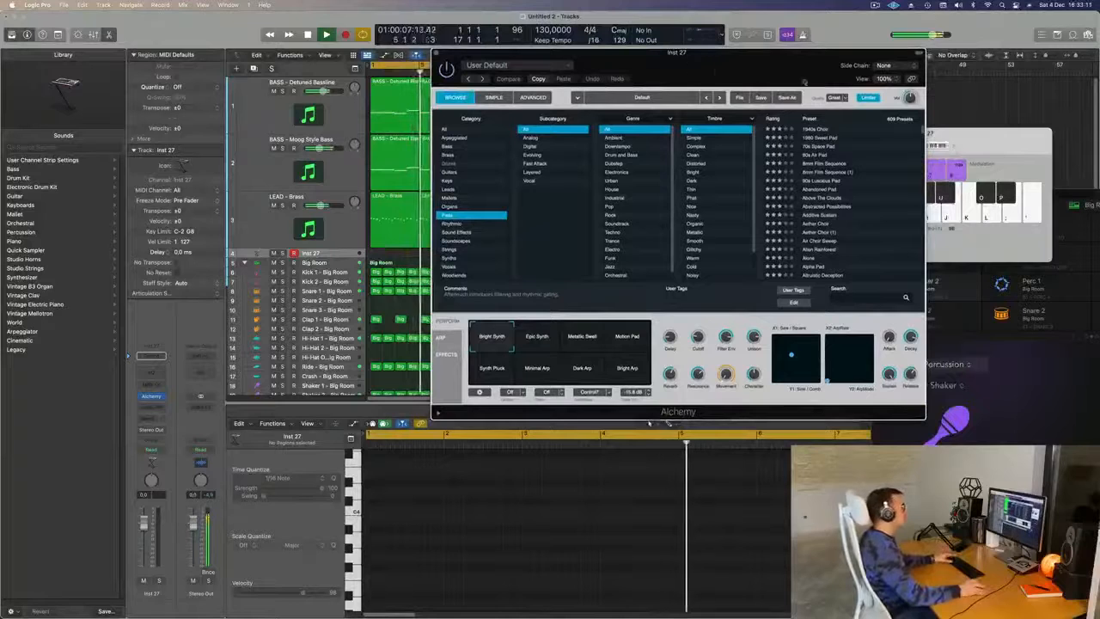
Load the Abandoned Pad preset and audition it with Musical Typing, arranging both windows clear of the tracks
click(806, 189)
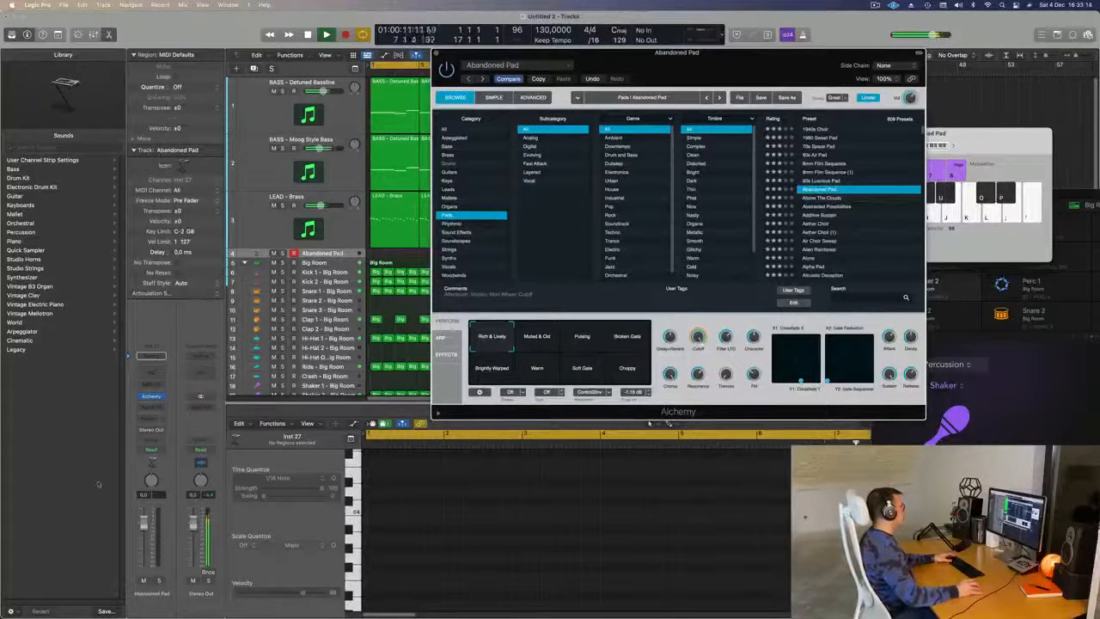
drag(714, 73, 708, 211)
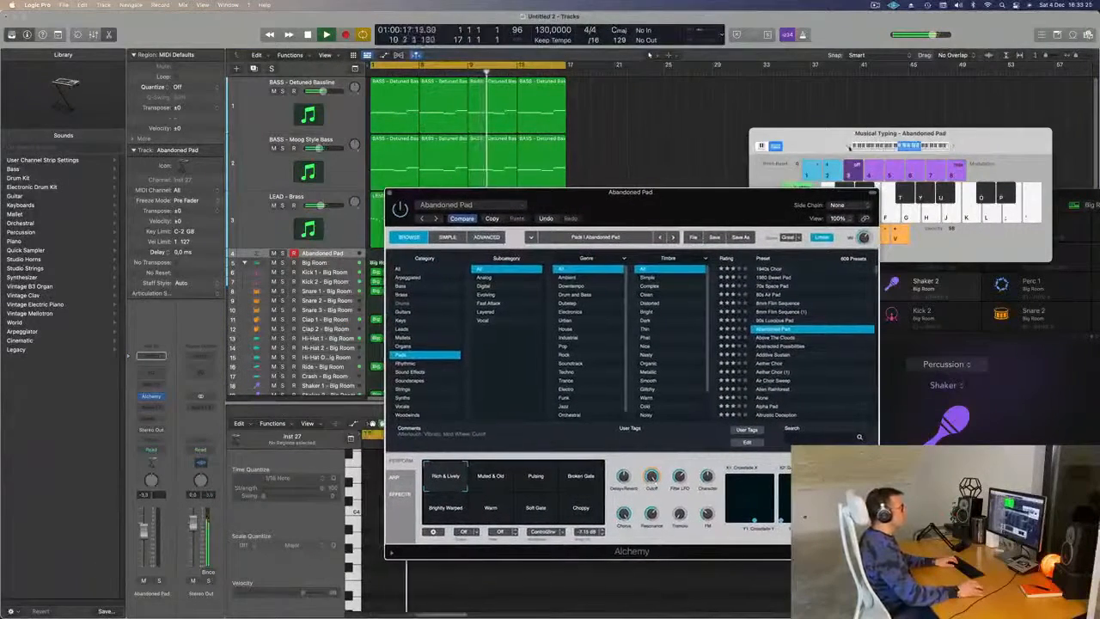
click(821, 146)
key(g)
key(j)
key(g)
drag(819, 146, 920, 55)
key(h)
drag(706, 187, 895, 120)
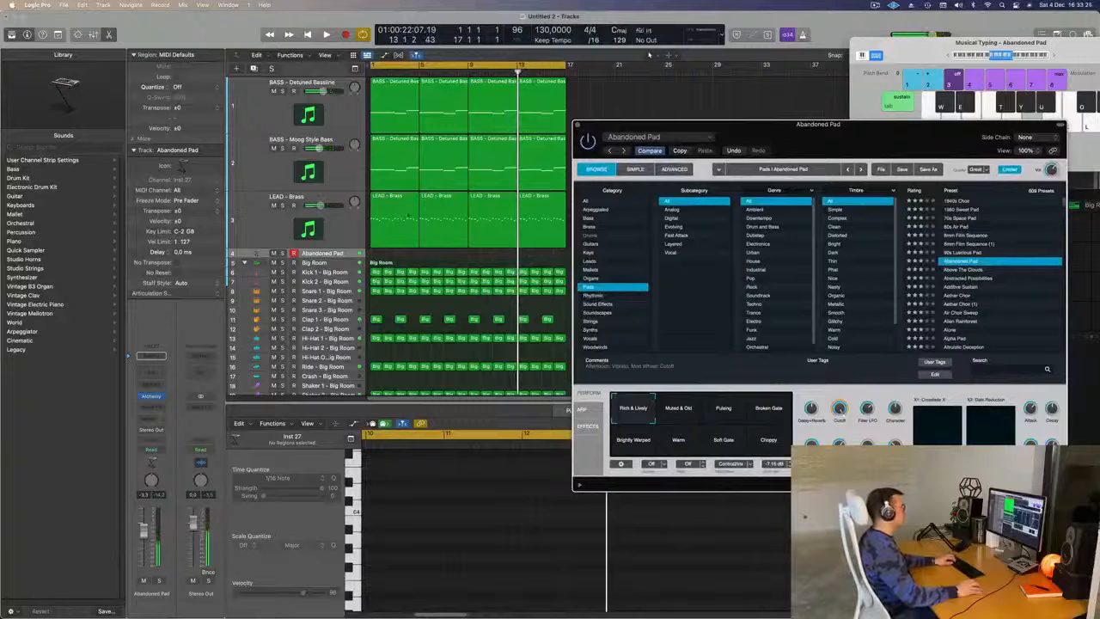
Set Alchemy's sound quality to Good and shift its window slightly
click(976, 169)
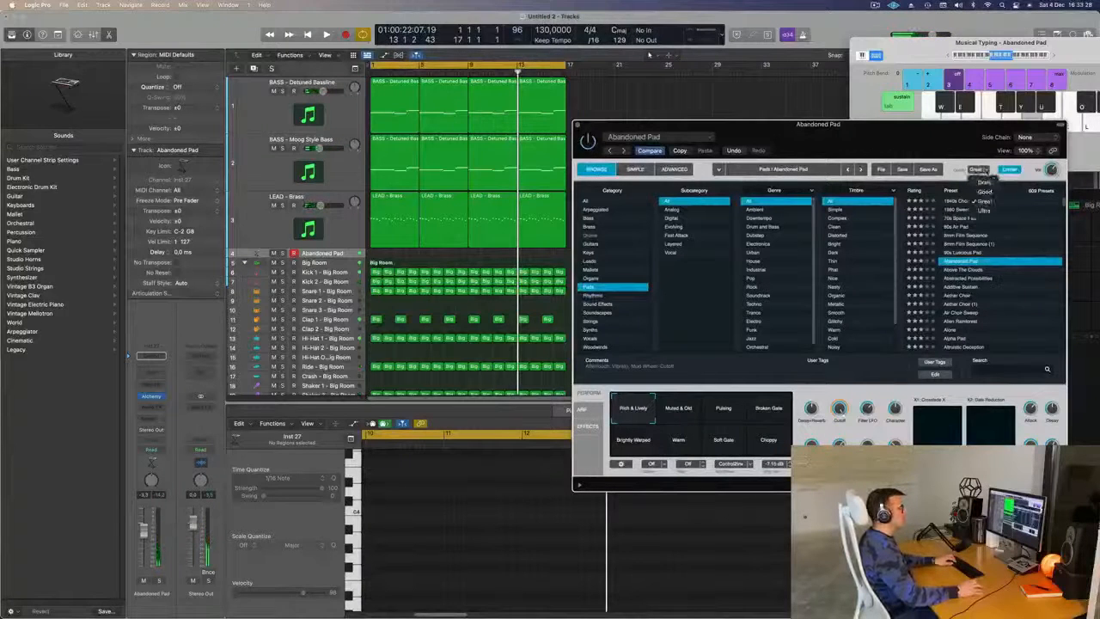
click(984, 192)
drag(932, 136, 894, 132)
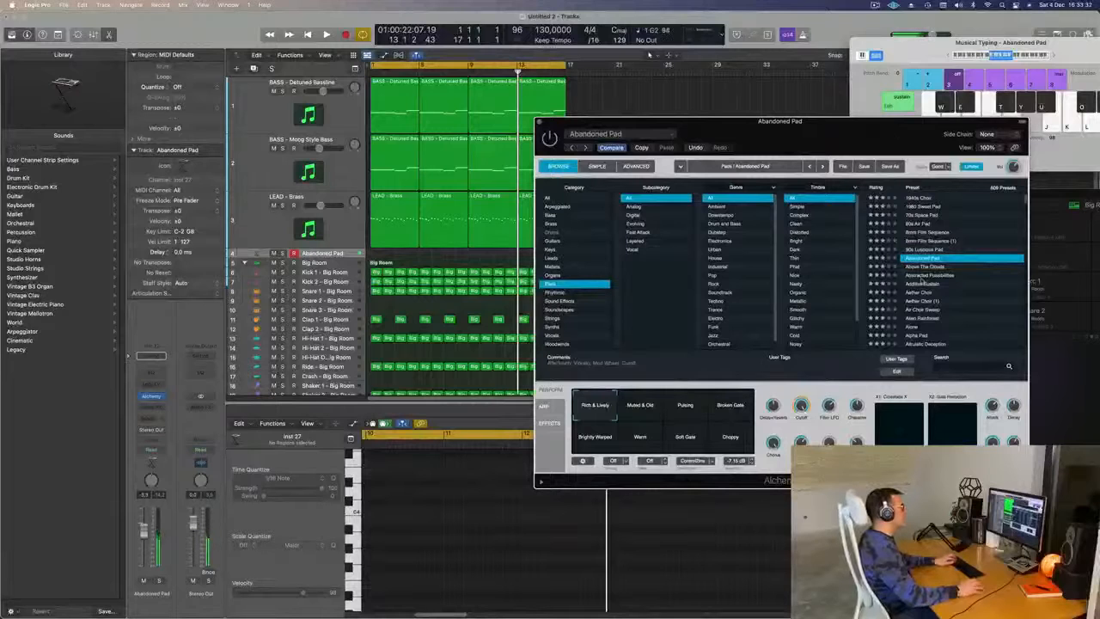
Load the Abstracted Possibilities preset, show the Smart Controls and audition the sound over the playing loop
click(922, 275)
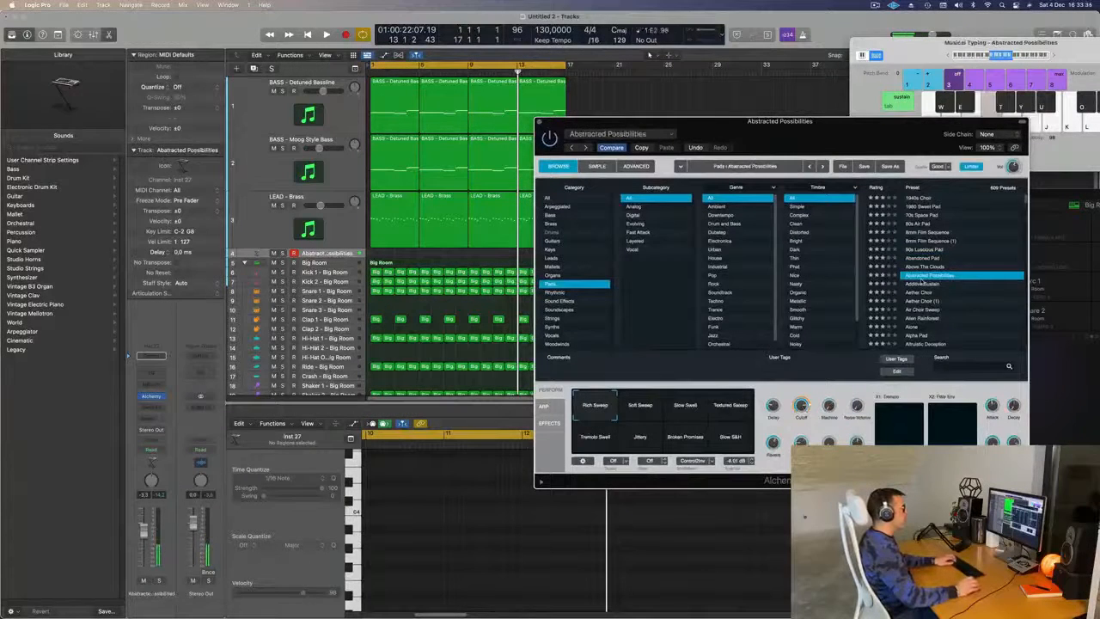
drag(848, 133, 825, 130)
key(b)
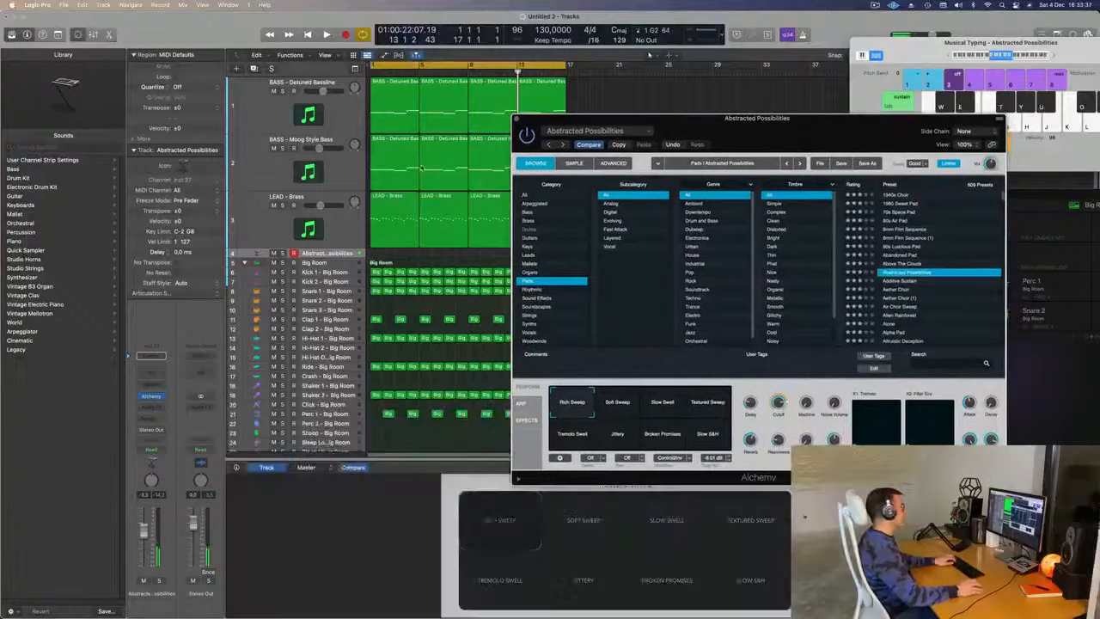
key(space)
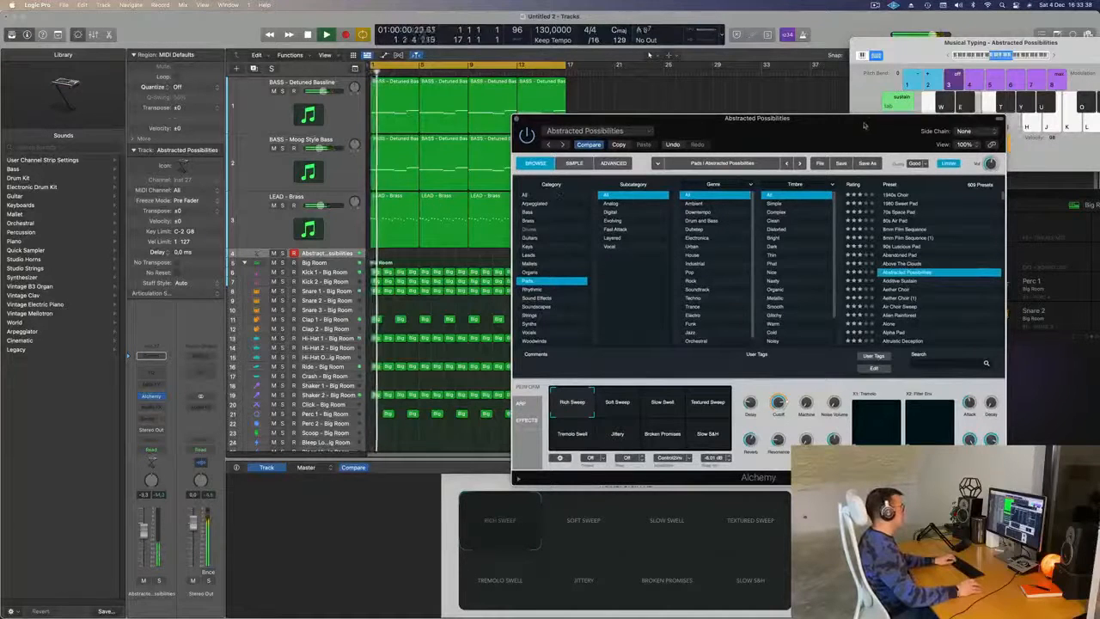
drag(866, 124, 801, 87)
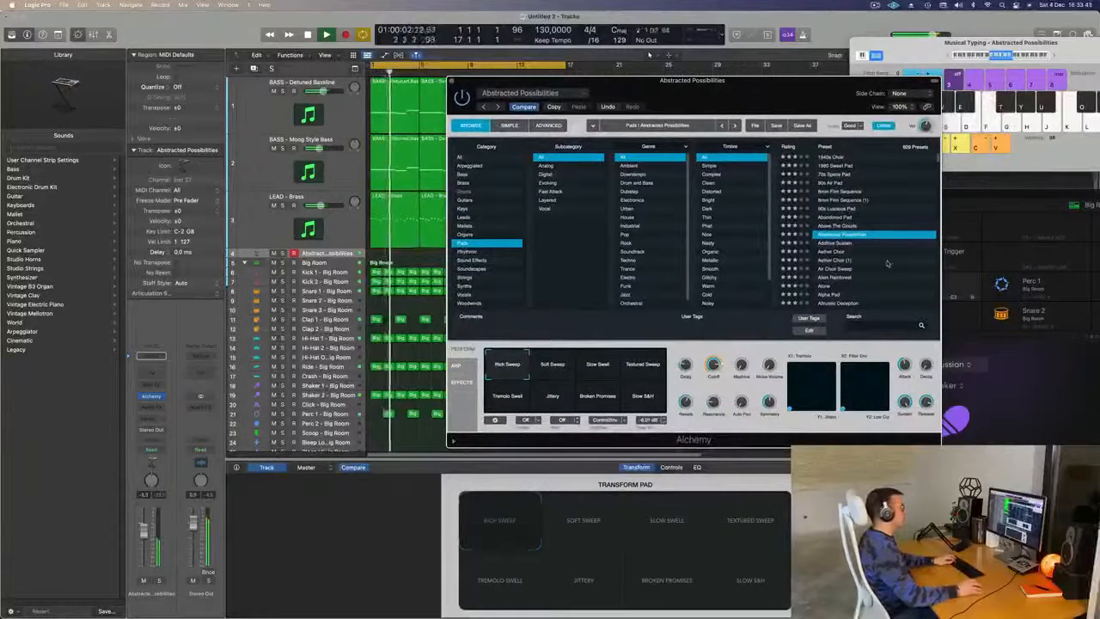
Audition the Alien Rainforest preset over the loop, then load Alpha Pad instead
scroll(879, 250, down, 2)
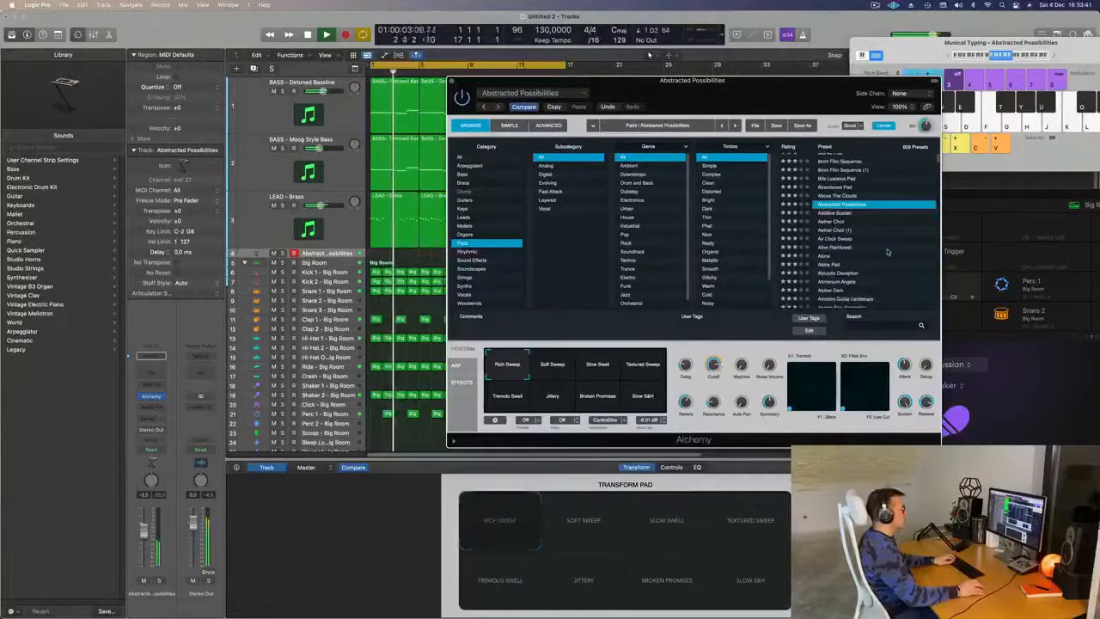
click(840, 248)
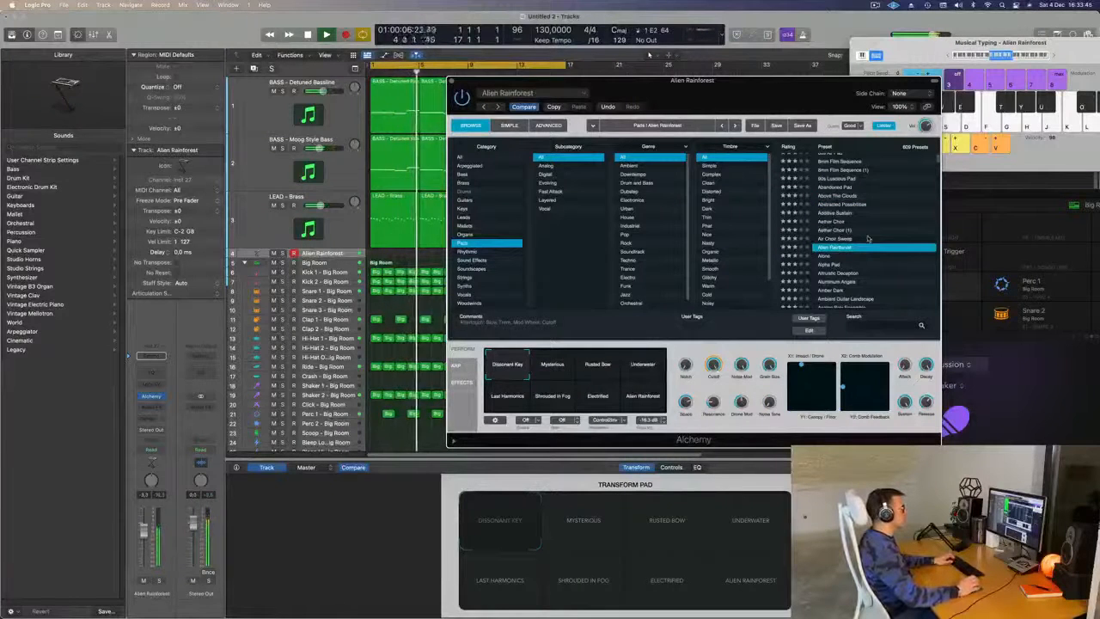
scroll(846, 242, down, 2)
click(834, 234)
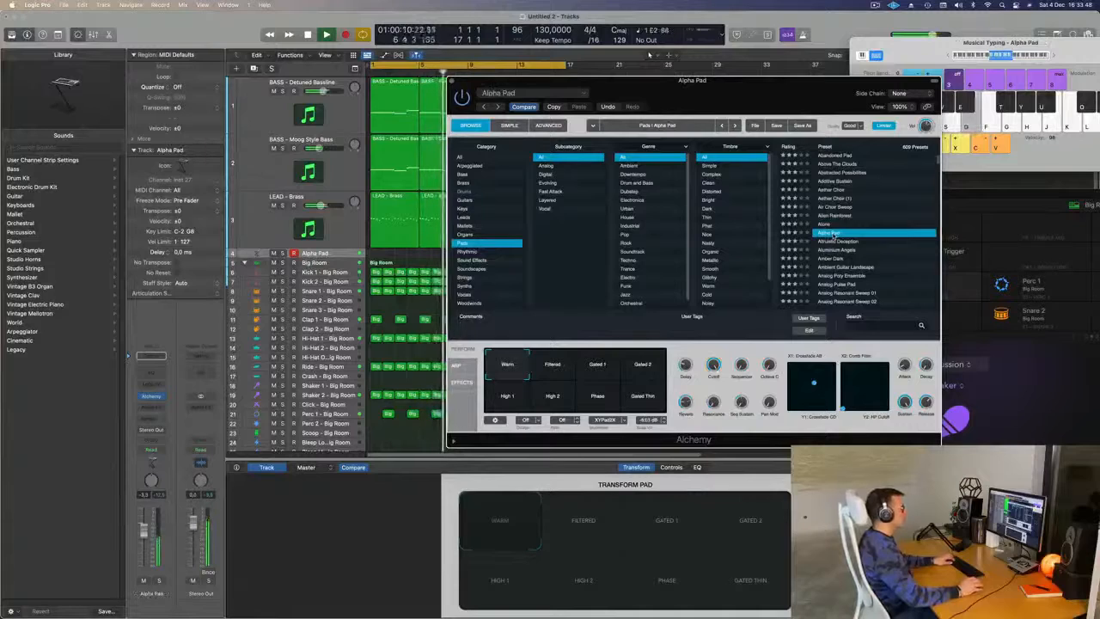
drag(688, 102, 743, 92)
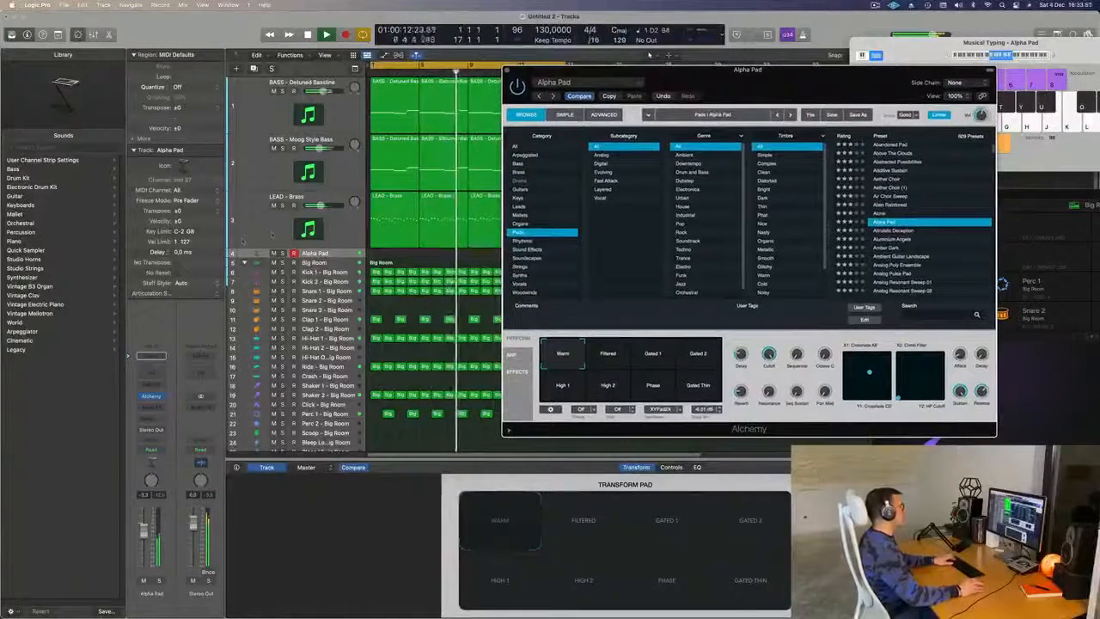
Compare the LEAD - Brass track with the soloed Alpha Pad track, then switch Alchemy's performance snapshot to Filtered
click(332, 220)
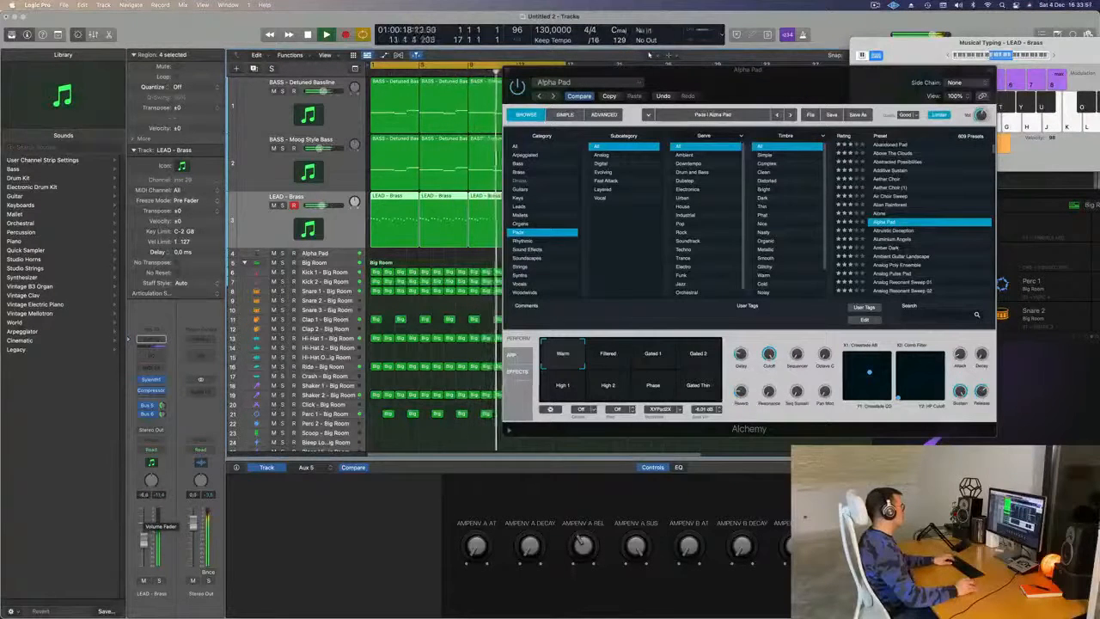
click(345, 253)
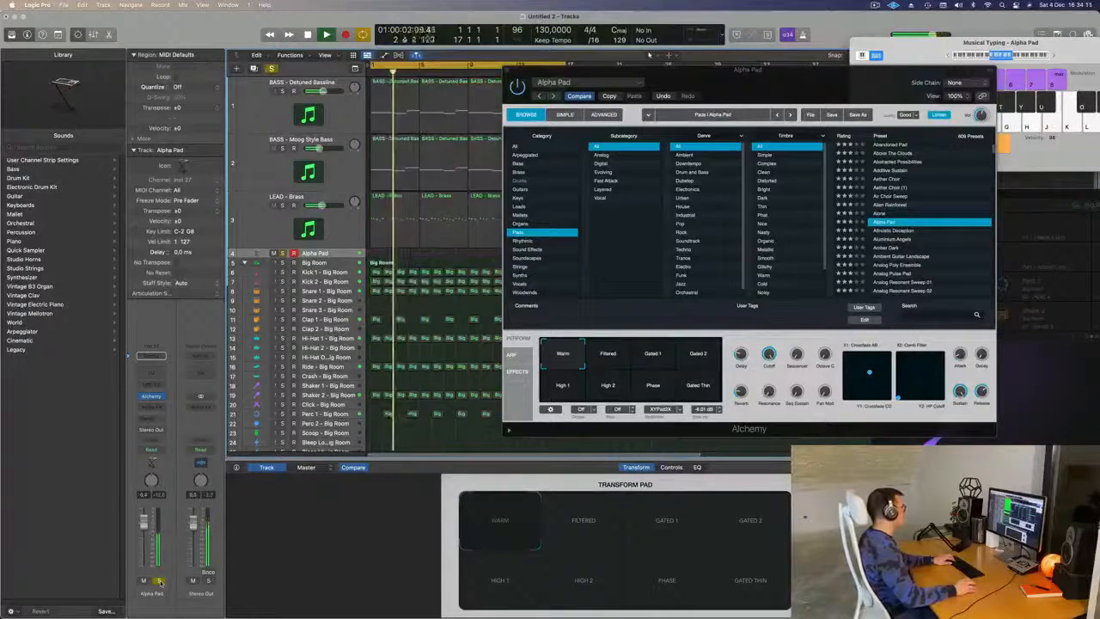
drag(628, 71, 548, 102)
click(542, 387)
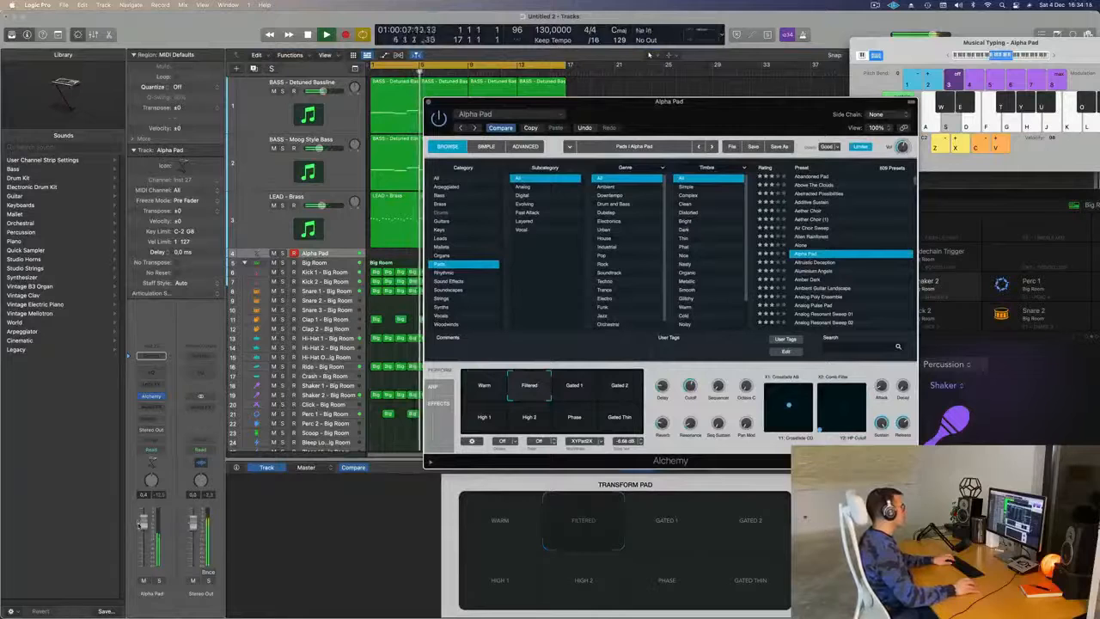
Audition the Gated 1, Gated Thin and Warm variations of the Alpha Pad preset, briefly soloing its track
click(588, 391)
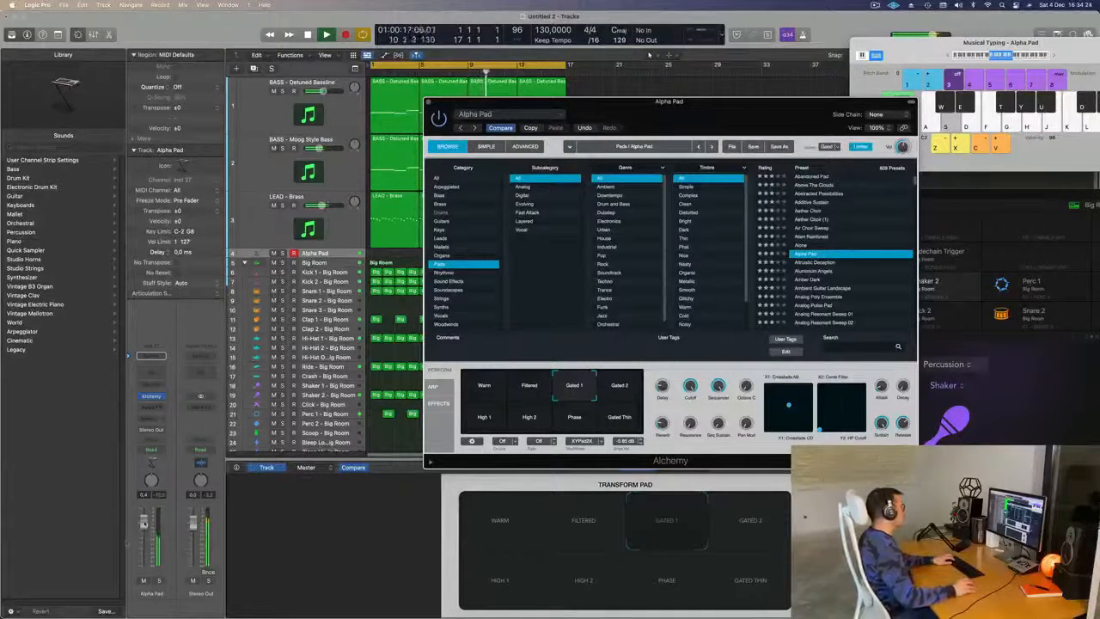
click(159, 581)
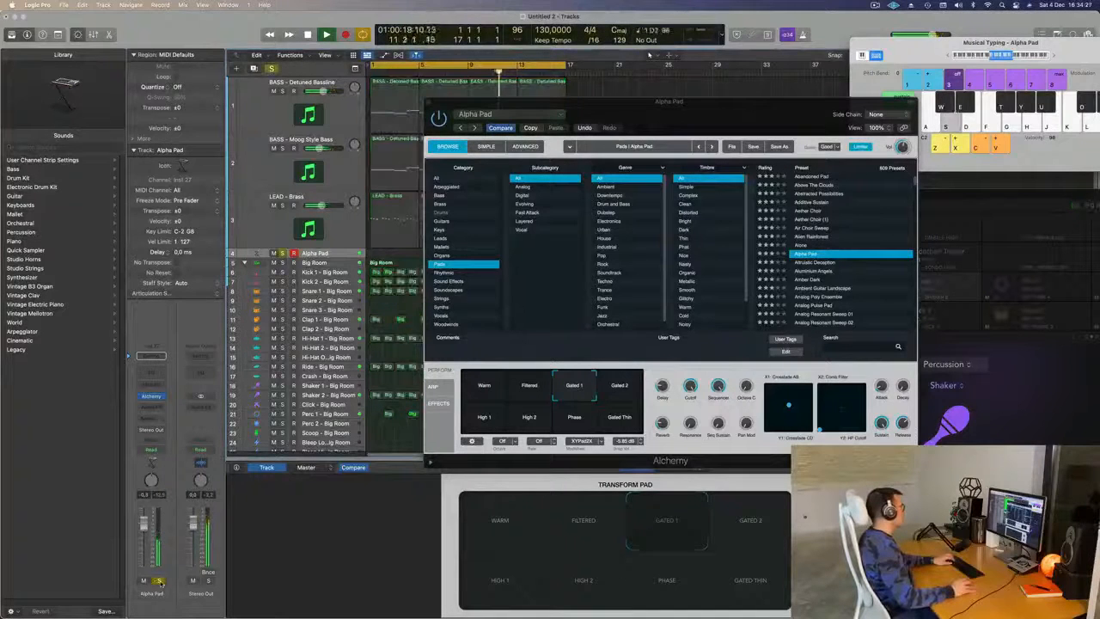
click(159, 581)
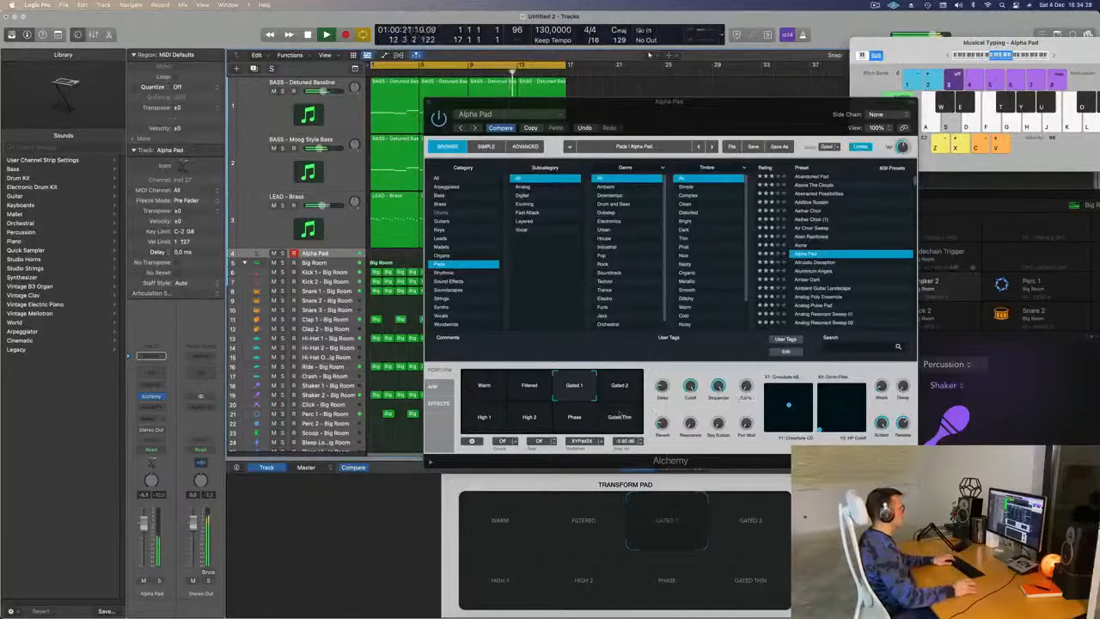
click(620, 415)
click(486, 387)
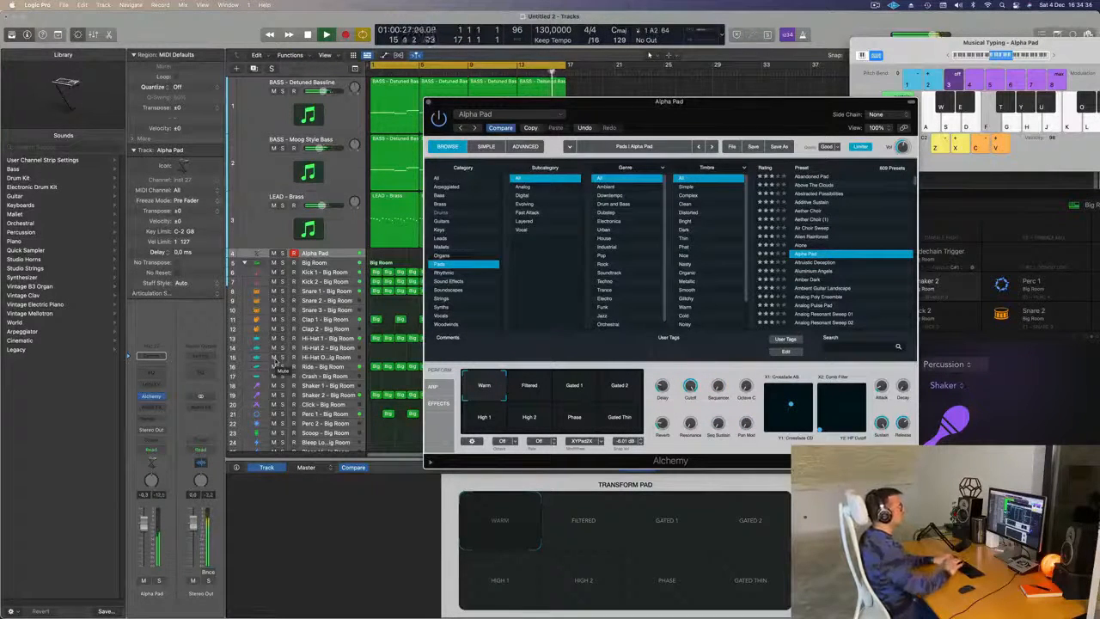
Load the Altruistic Deception pad preset in Alchemy and play test notes over the loop
click(816, 263)
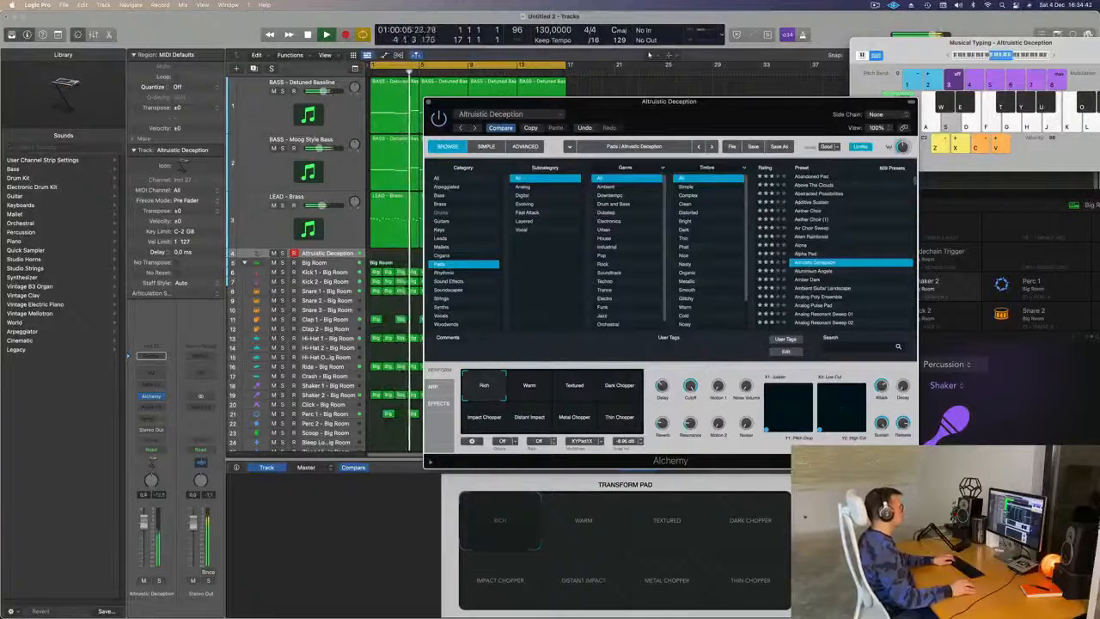
key(s)
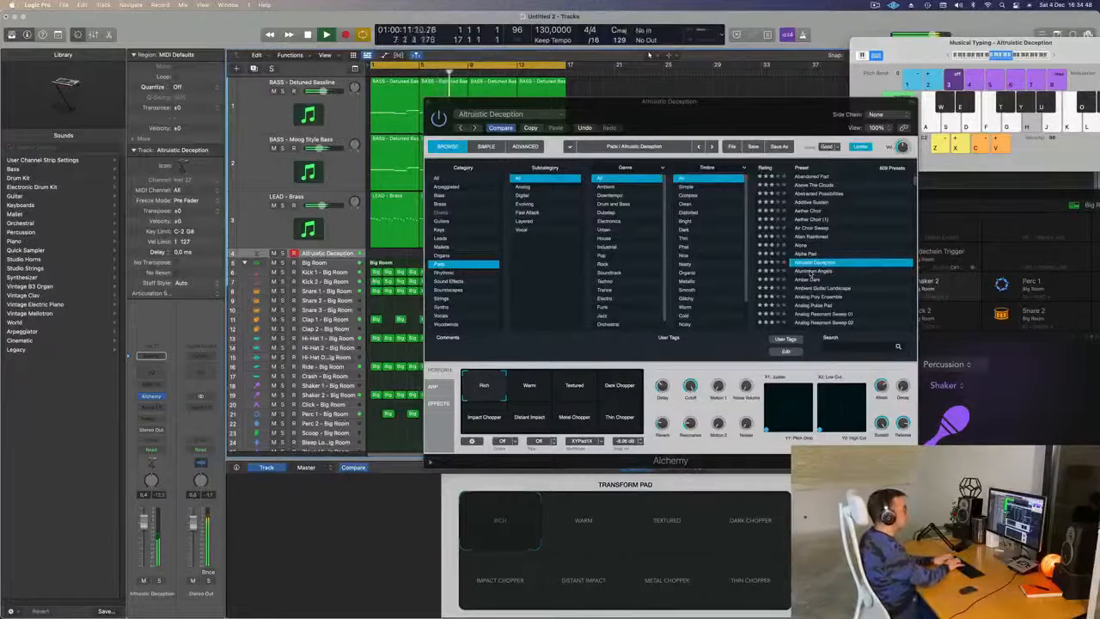
key(k)
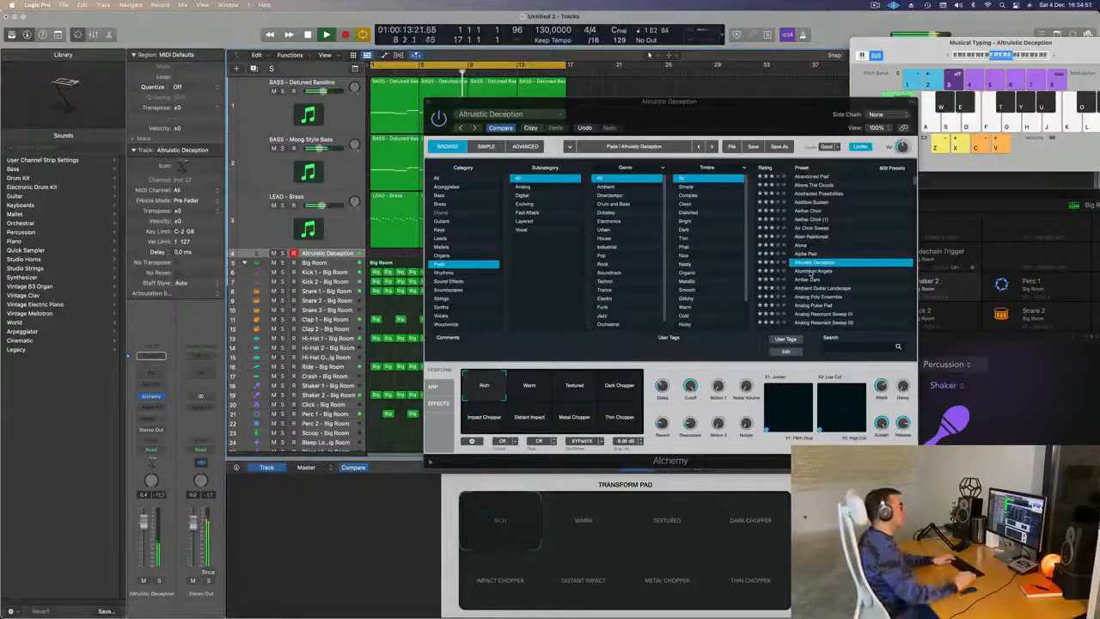
Load the Aluminium Angels pad preset and play test notes over the loop
click(812, 271)
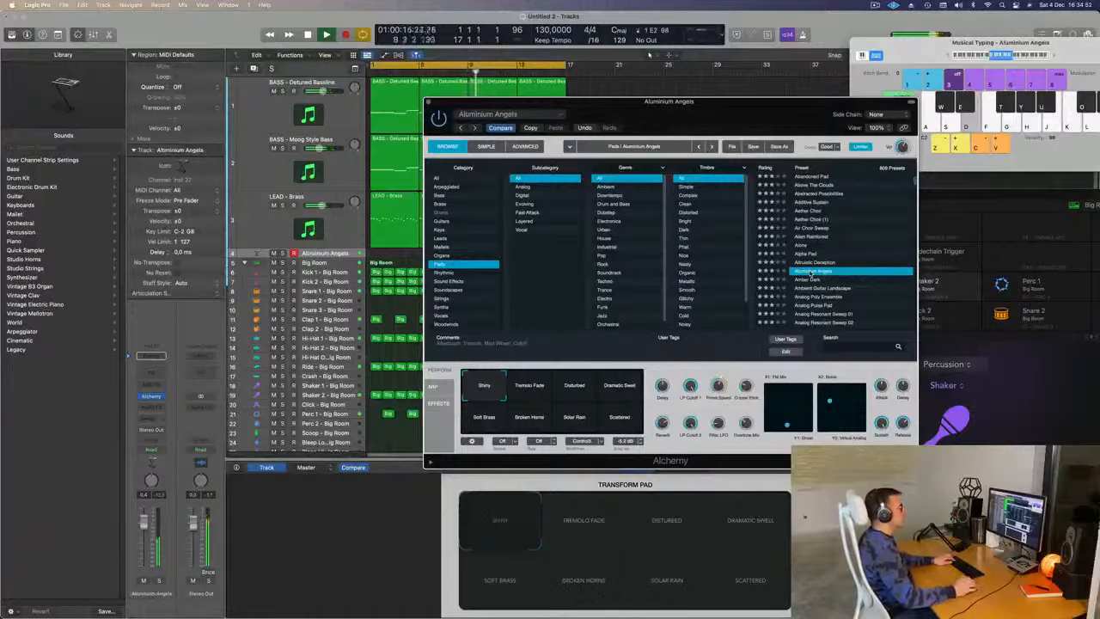
key(d)
key(s)
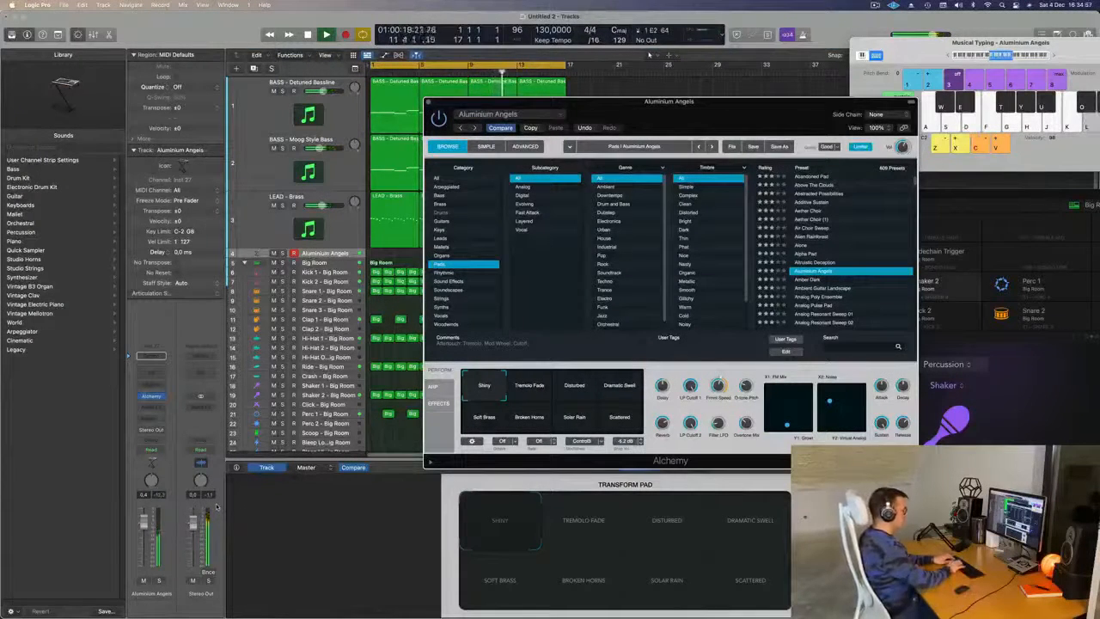
key(k)
key(s)
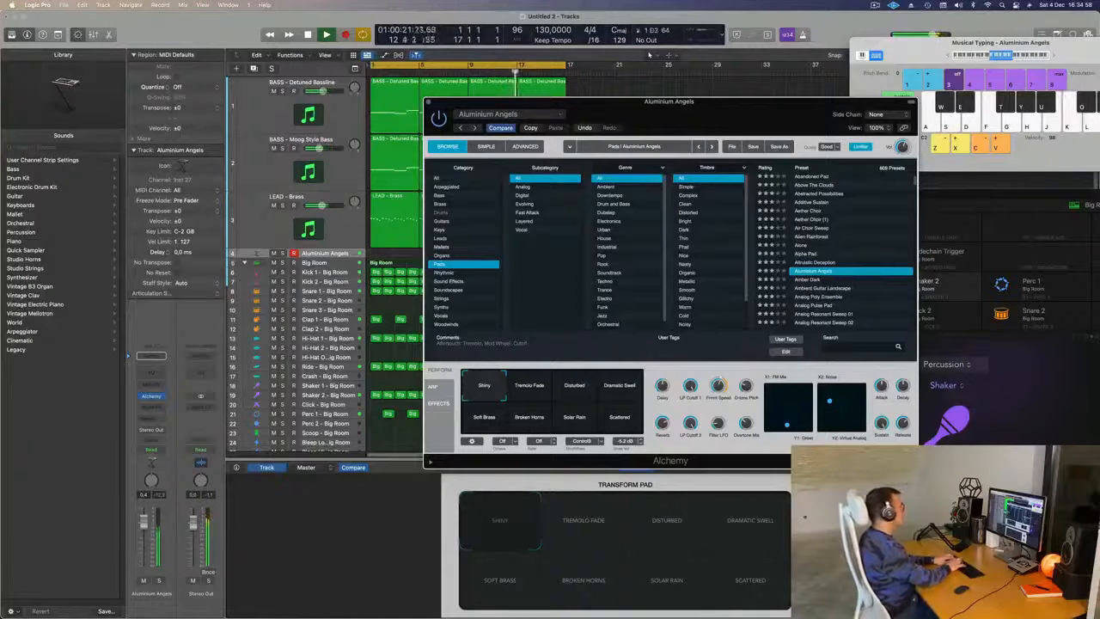
Add a Bus 5 send to the pad track and raise its send level
click(150, 355)
mouse_move(163, 432)
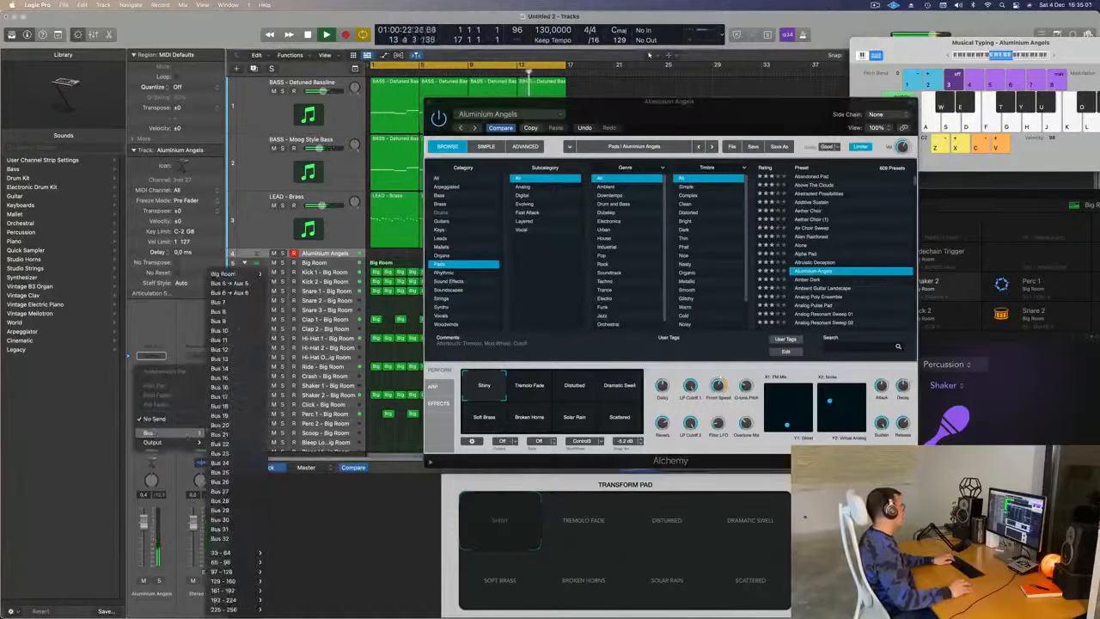
click(234, 283)
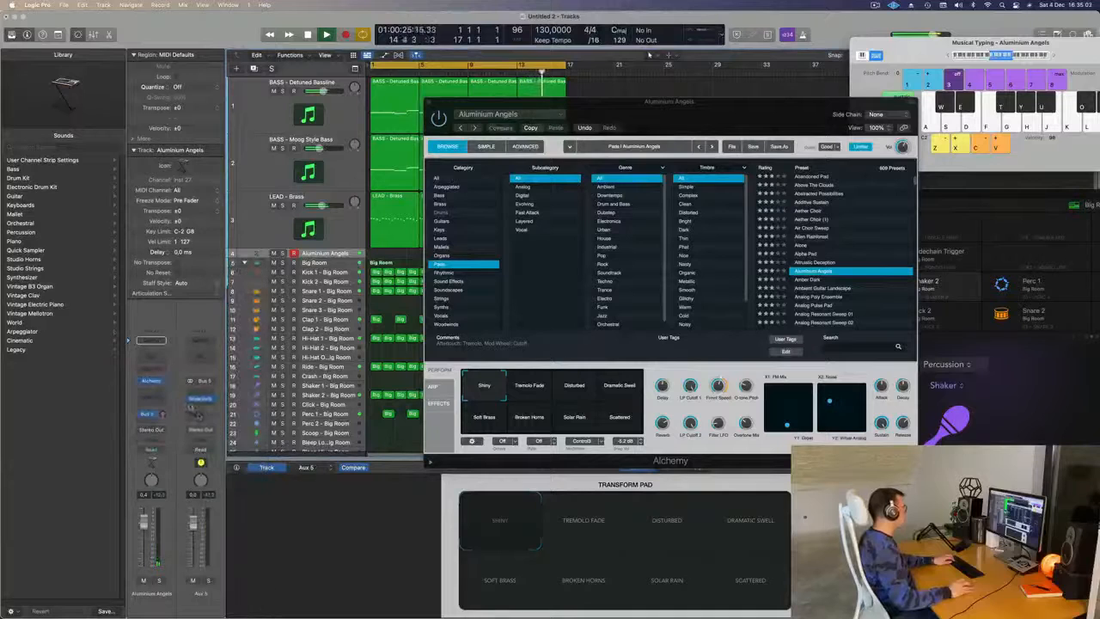
drag(162, 414, 165, 367)
key(s)
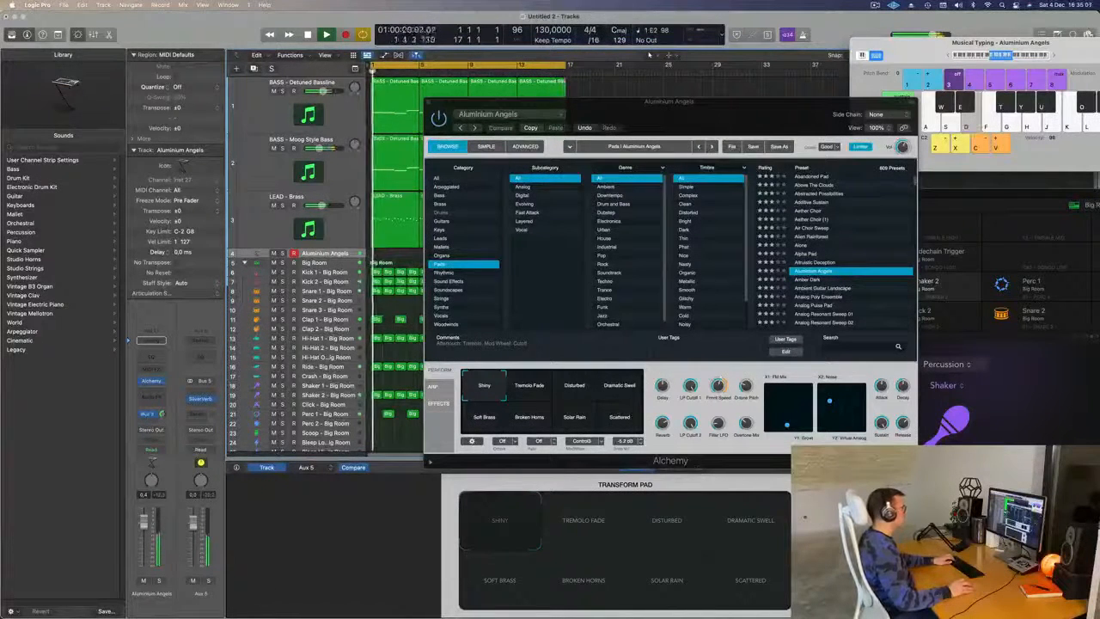
Load the Ambient Guitar Landscape preset, lower the track's volume and test the sound with a few notes
drag(1034, 50, 993, 64)
key(s)
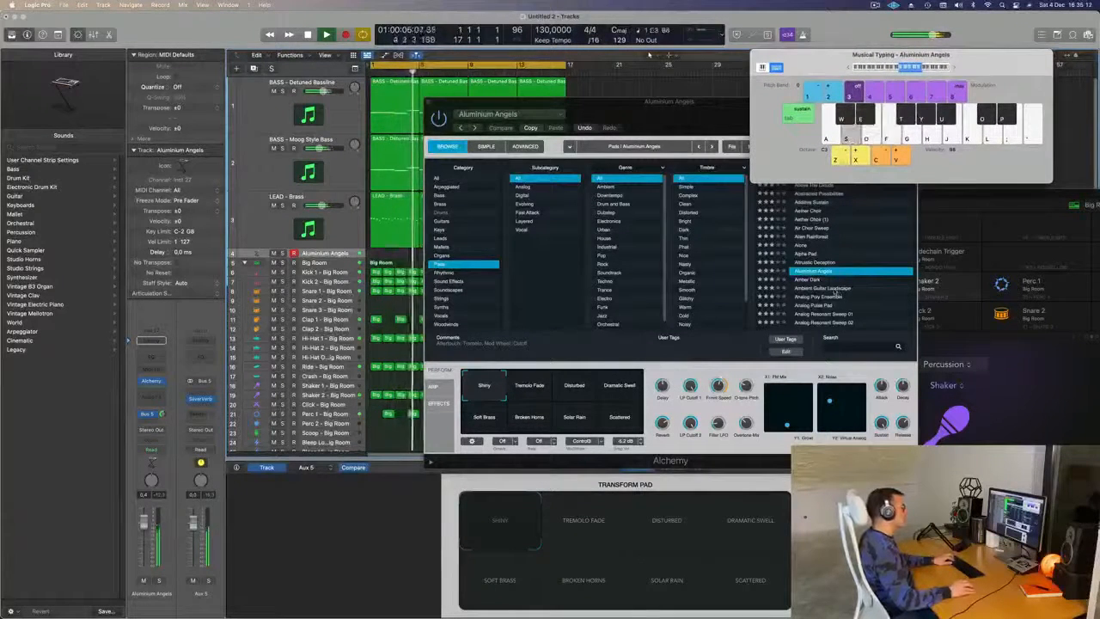
click(823, 289)
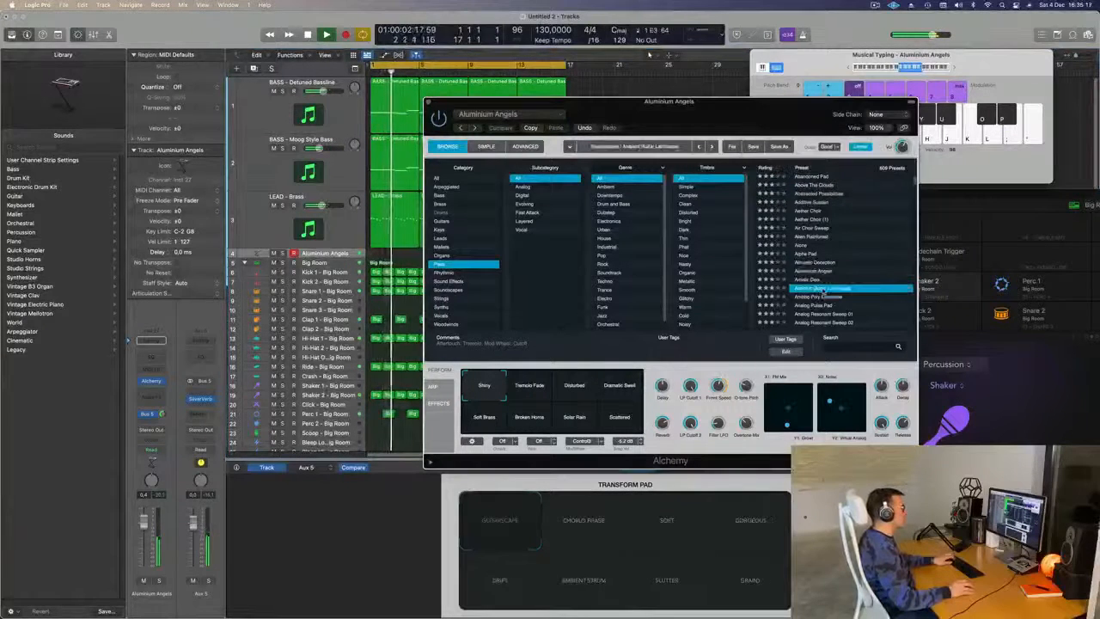
drag(784, 102, 758, 91)
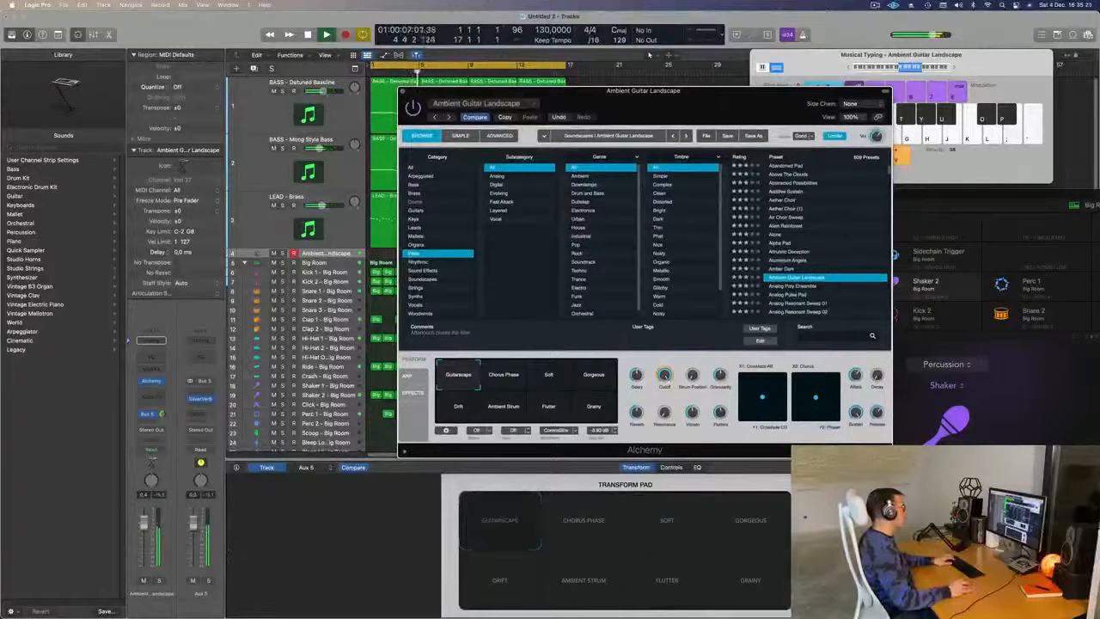
drag(143, 522, 145, 540)
drag(836, 66, 815, 58)
key(s)
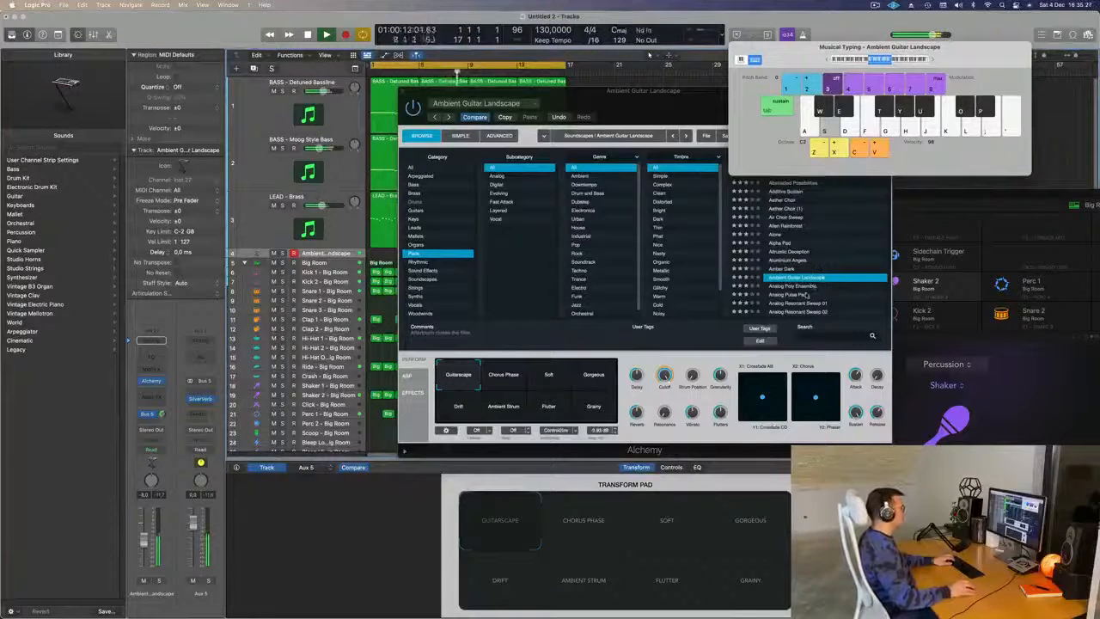
Load the Analog Poly Ensemble preset, set the track volume to about -1.1 dB and rehearse the pad notes
click(804, 286)
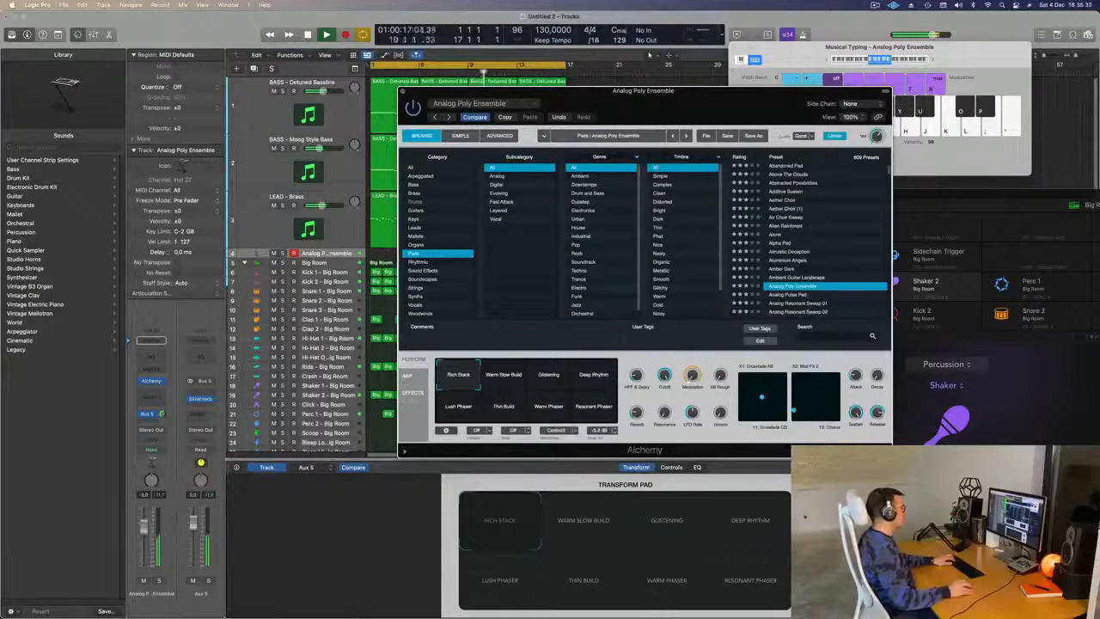
drag(145, 523, 144, 516)
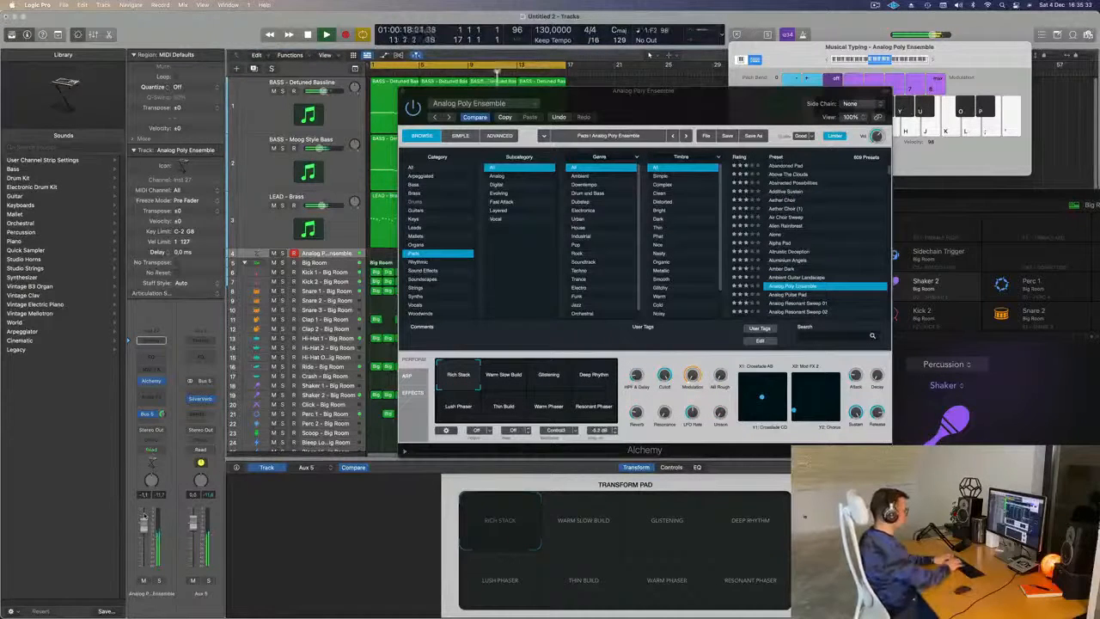
key(k)
key(j)
key(k)
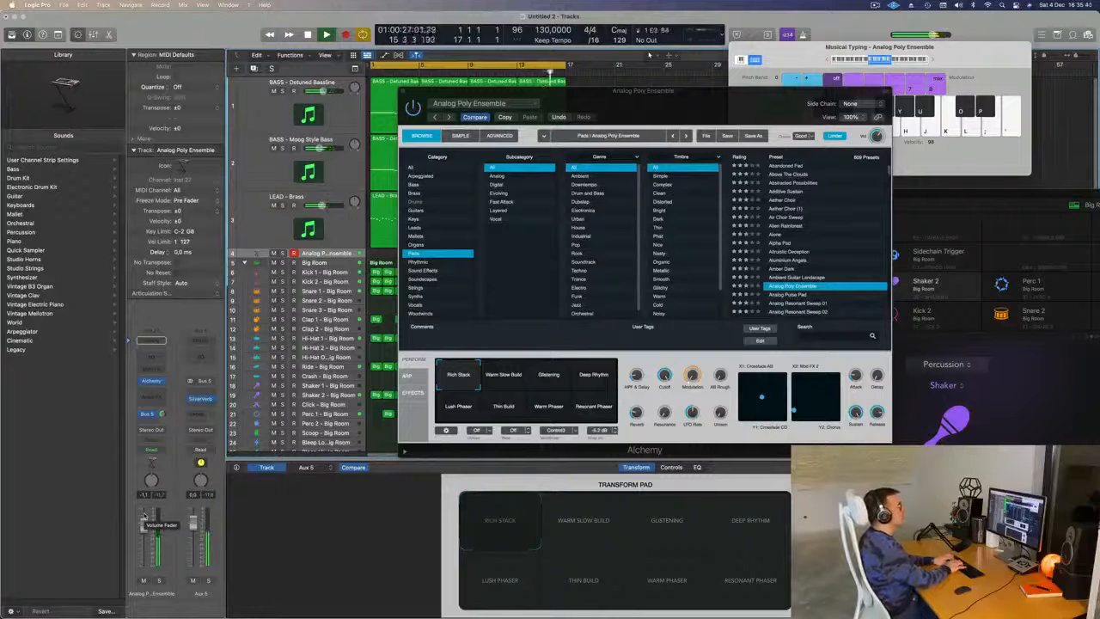
key(semicolon)
key(l)
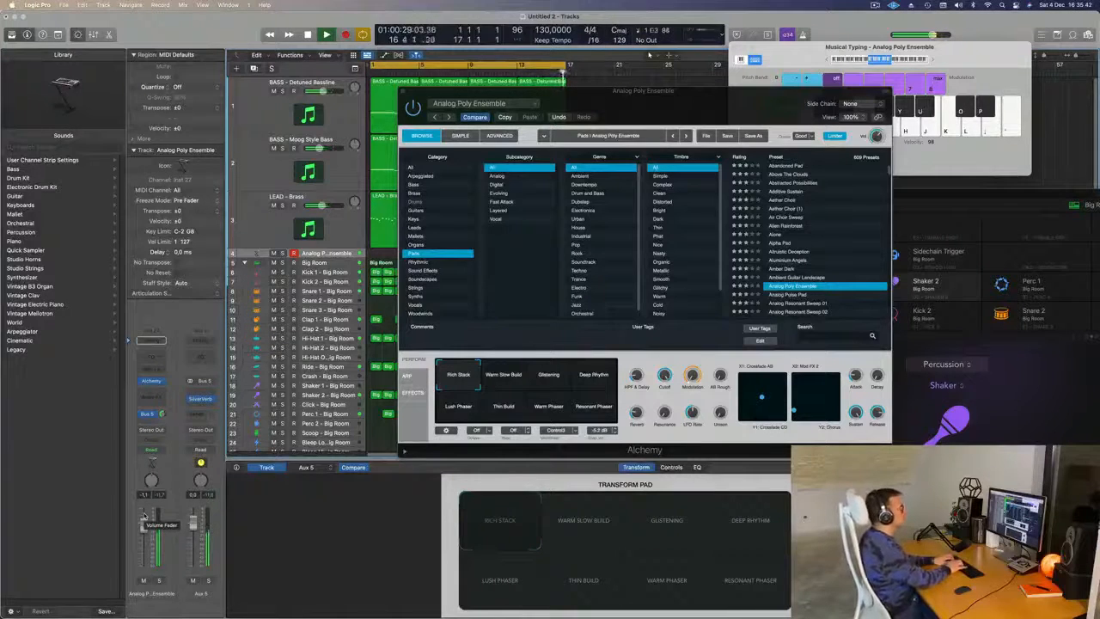
key(semicolon)
Record the pad part on the Analog Poly Ensemble track over the 16-bar loop, and stop at its end
key(r)
key(semicolon)
key(semicolon)
key(semicolon)
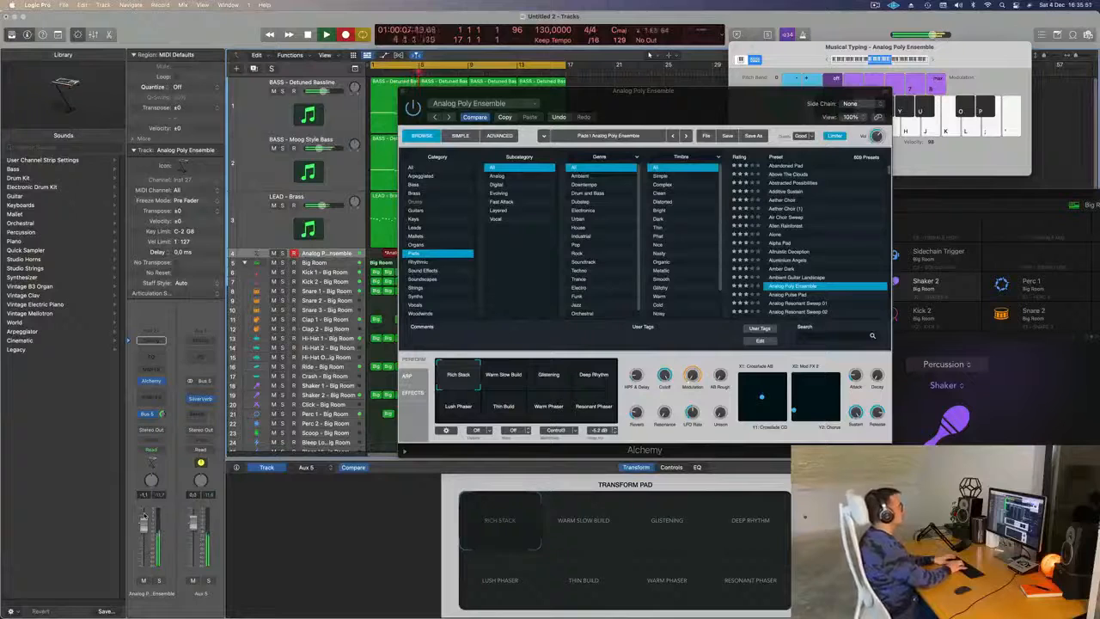
key(semicolon)
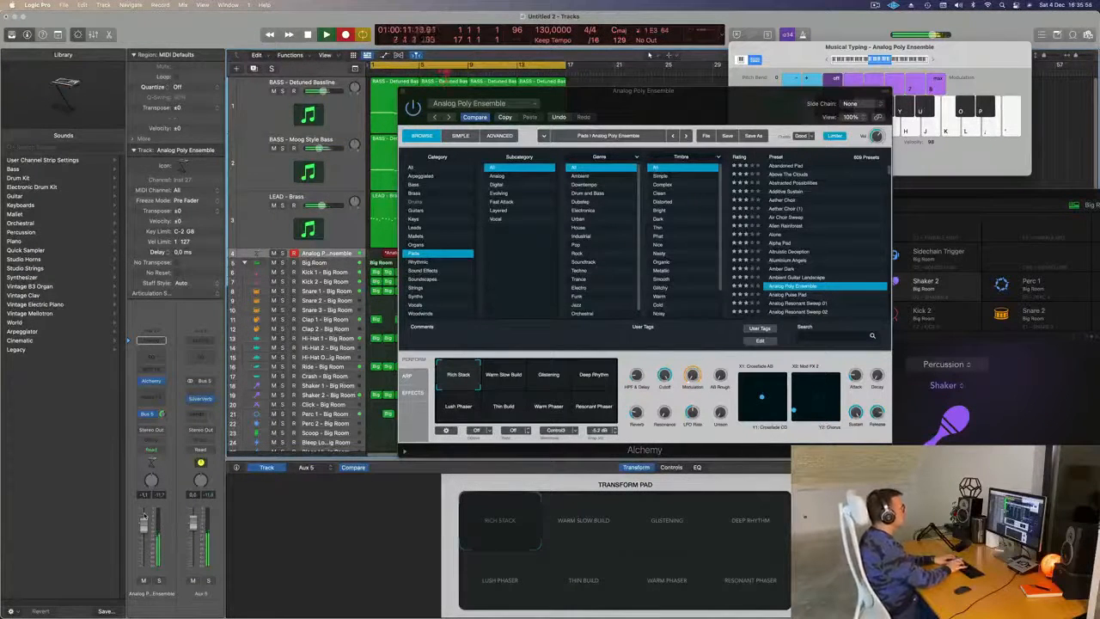
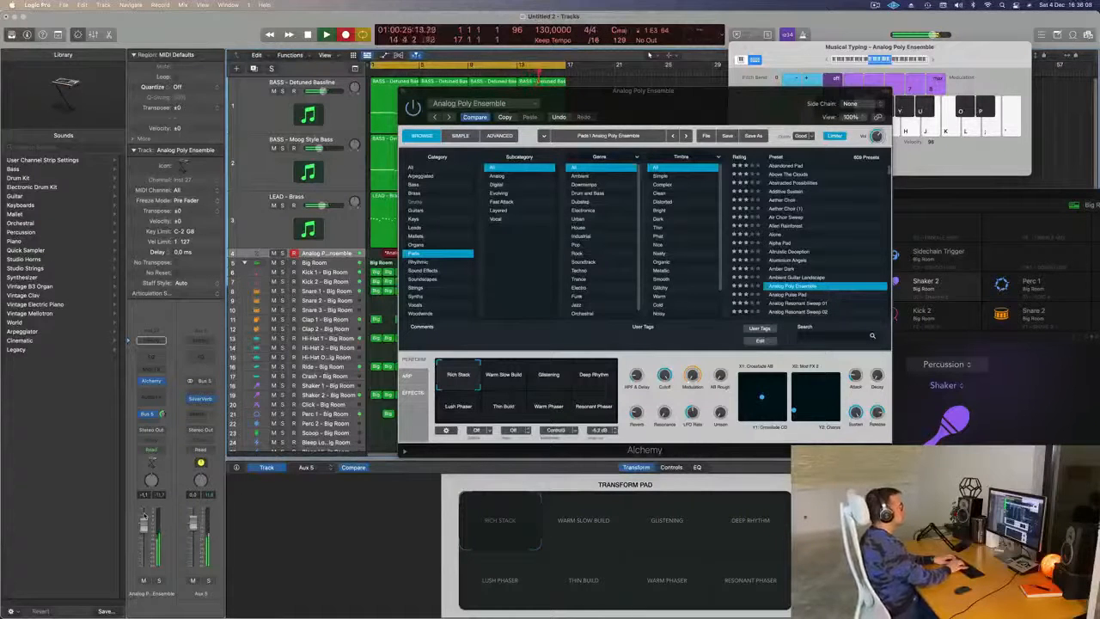
key(l)
key(apostrophe)
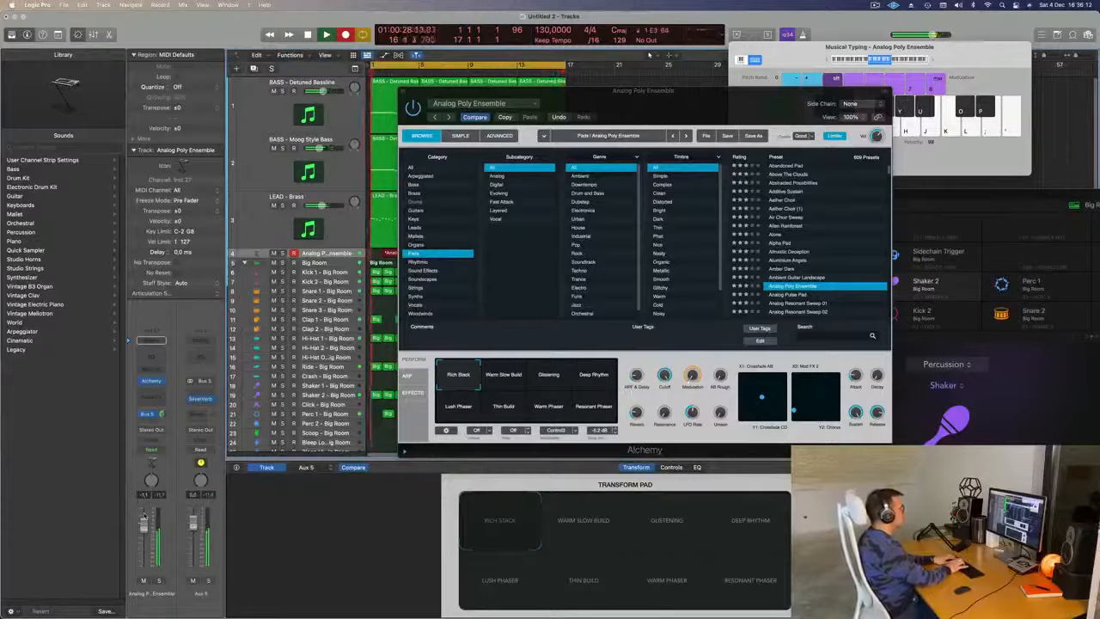
key(space)
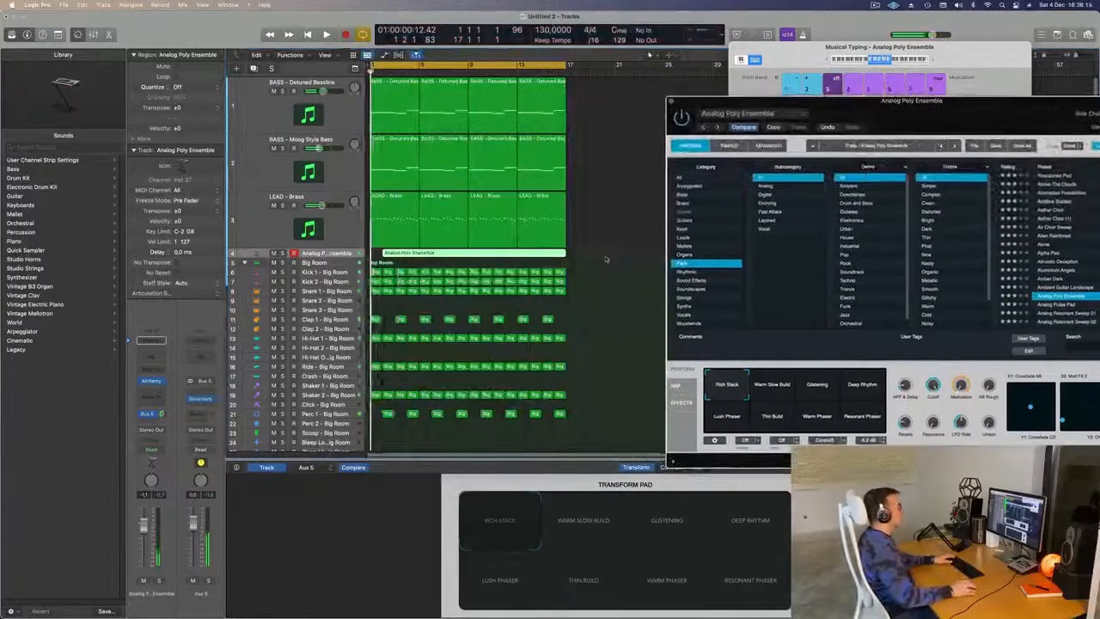
key(space)
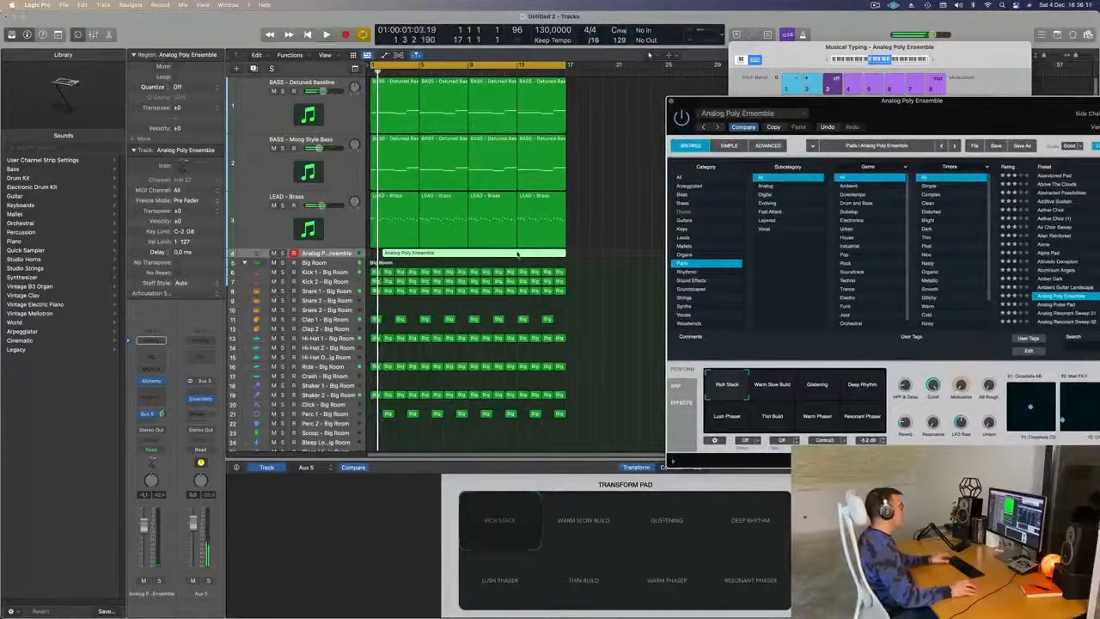
Cut the recorded pad region down to its last four bars from bar 13 and move that part to bar 1
super+double_click(517, 254)
click(504, 252)
key(Delete)
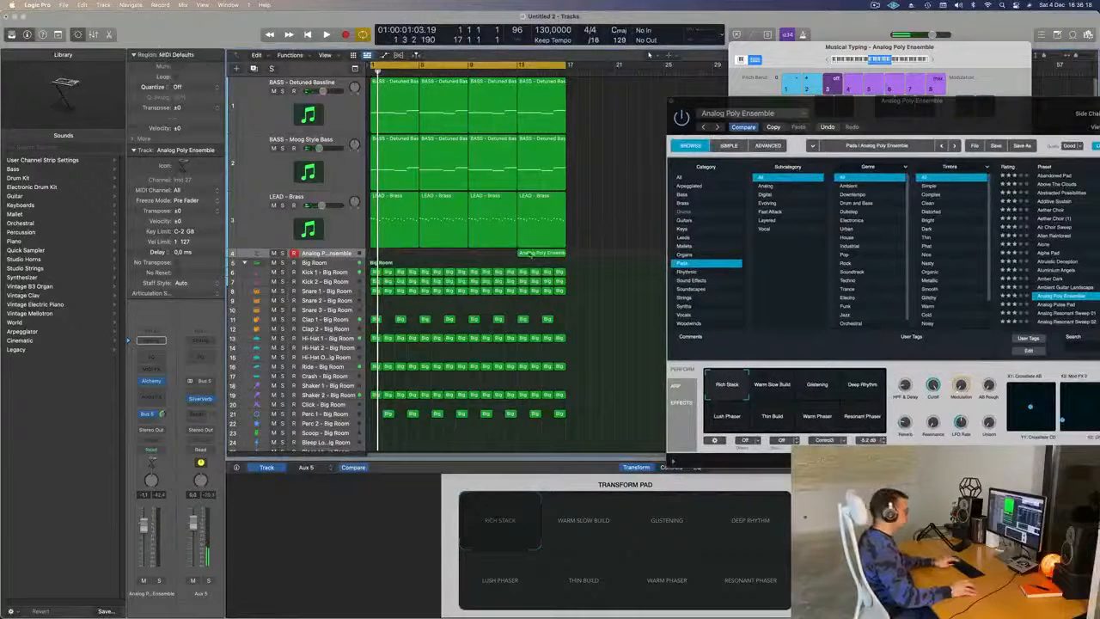
drag(526, 253, 332, 251)
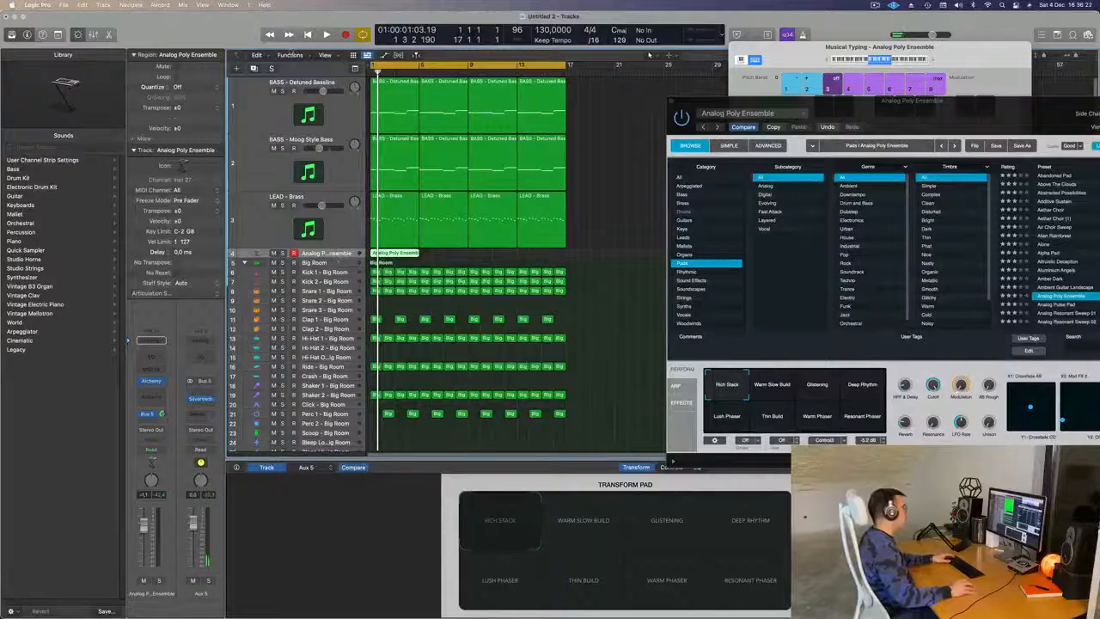
Show the toolbar and enlarge the Analog Poly Ensemble track with Track Zoom
key(ctrl+alt+super+t)
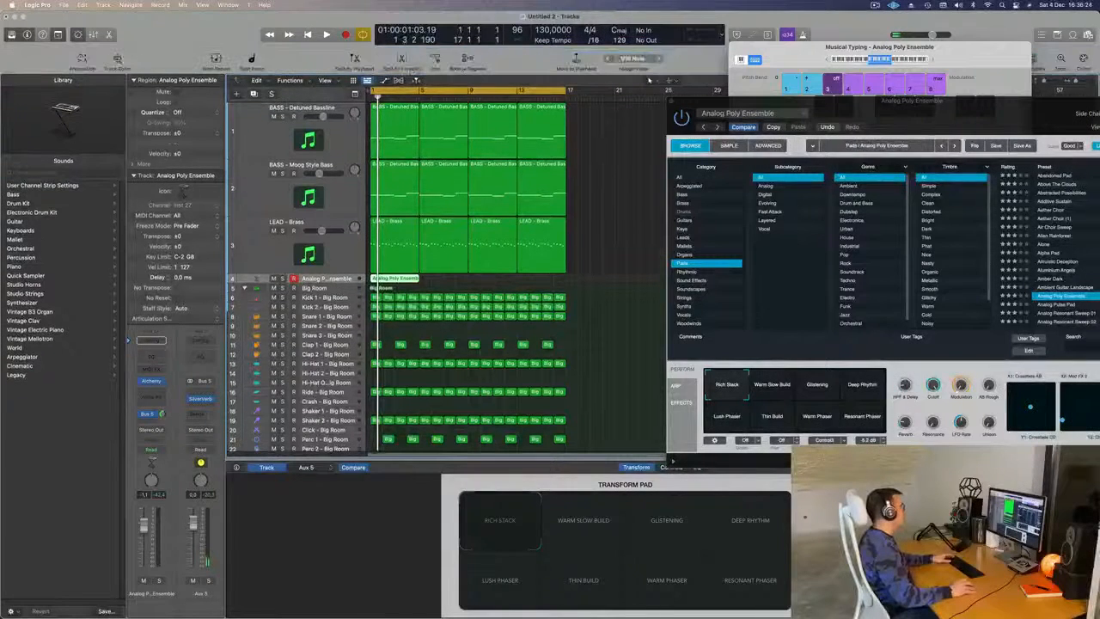
key(ctrl+z)
key(space)
key(space)
click(467, 301)
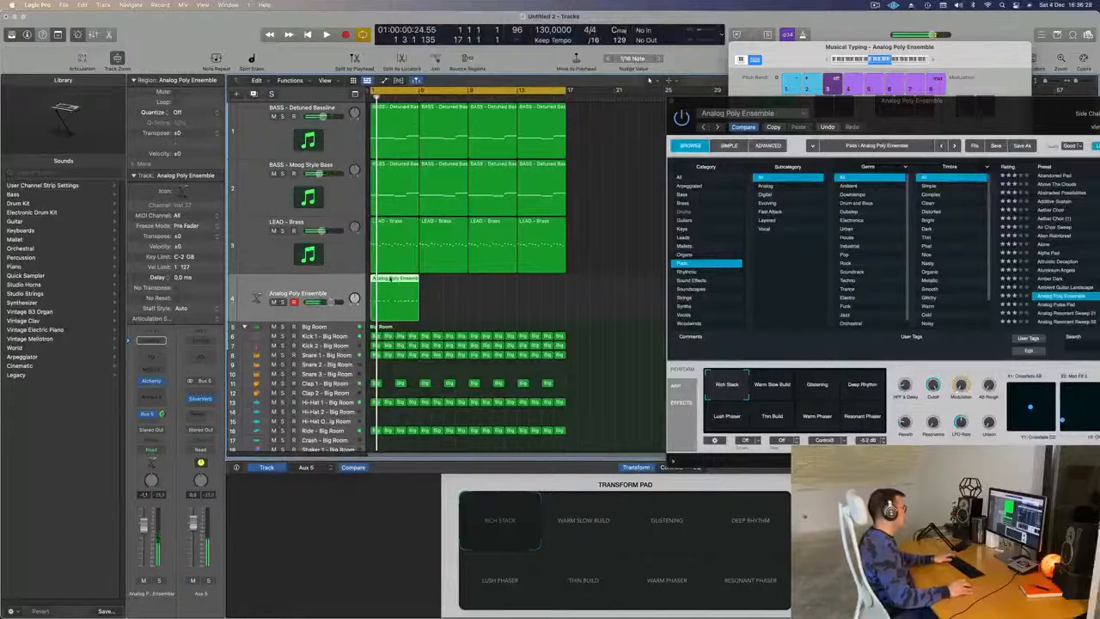
Open the Analog Poly Ensemble region in the Piano Roll and play its notes with the loop
double_click(391, 279)
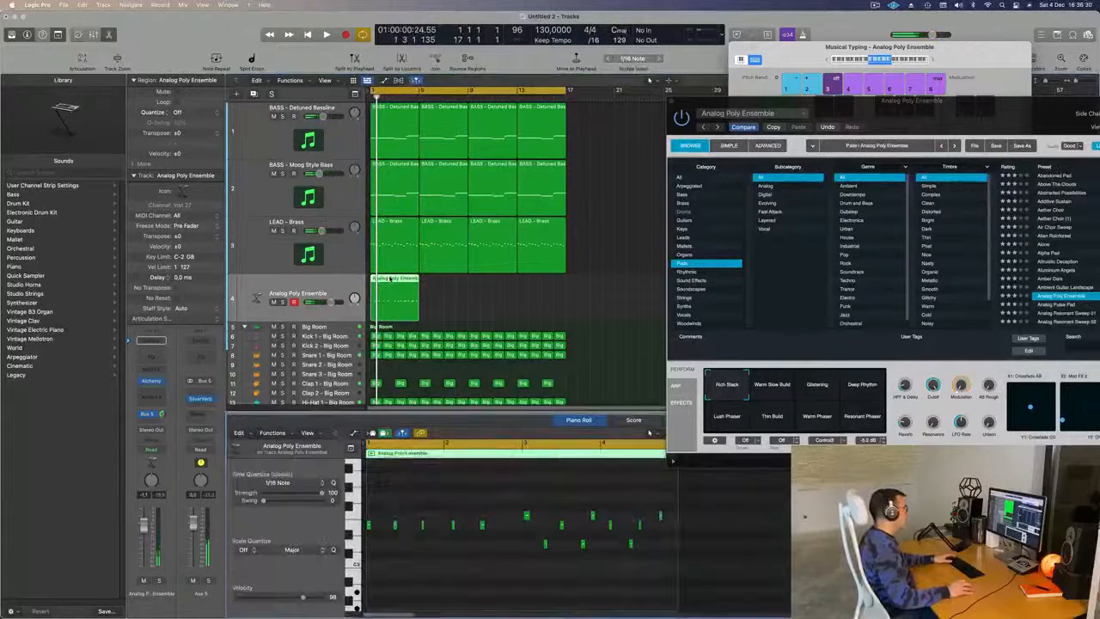
key(super+a)
click(446, 590)
key(space)
key(super+Right)
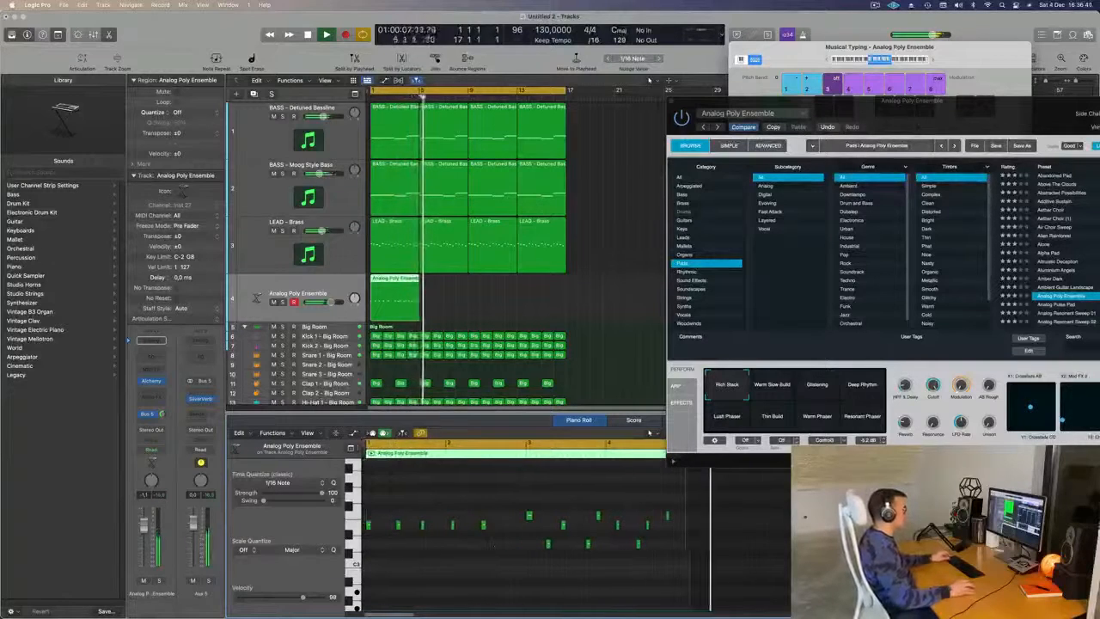
Clear the Alchemy window from the arrangement and restart playback from bar 1
drag(941, 114, 686, 107)
click(417, 94)
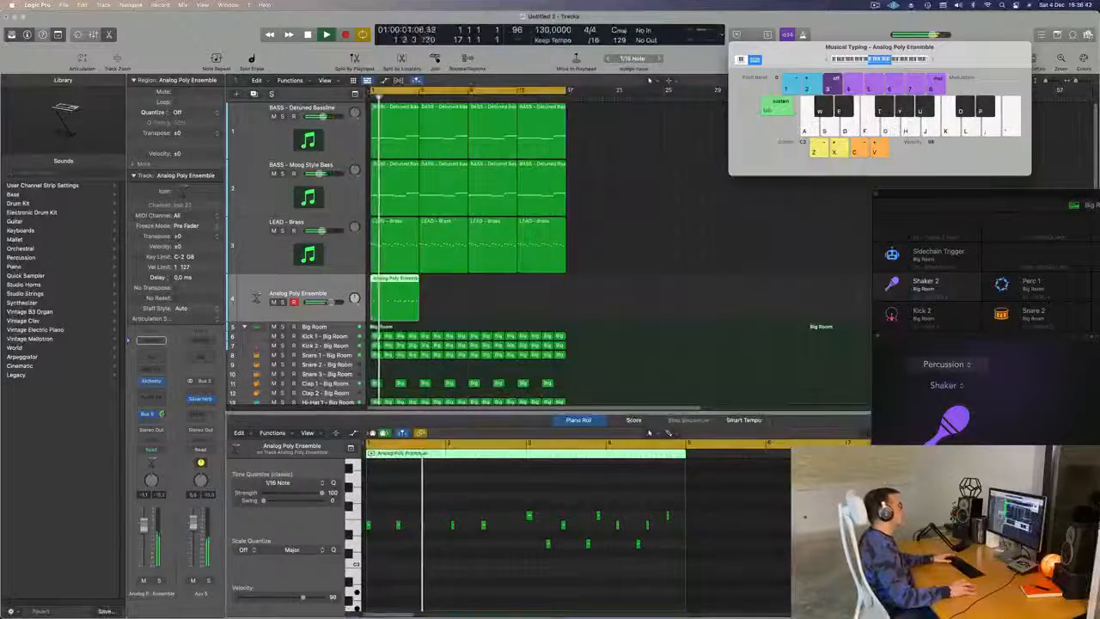
key(Return)
click(71, 513)
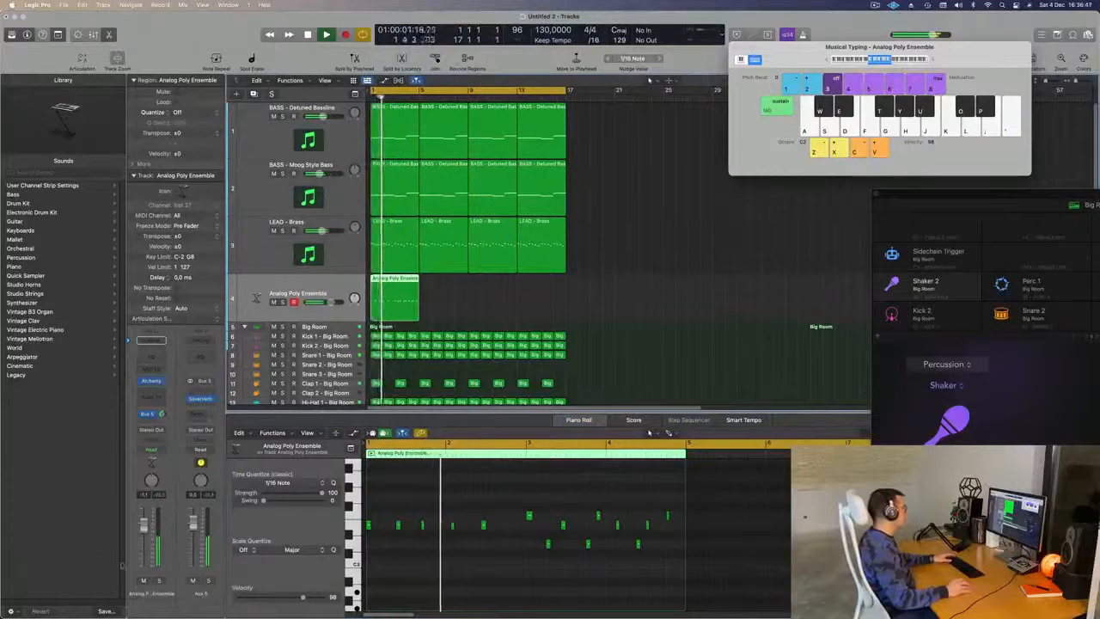
Add a Channel EQ to the Analog Poly Ensemble track with a low cut at 550 Hz and close it
click(155, 359)
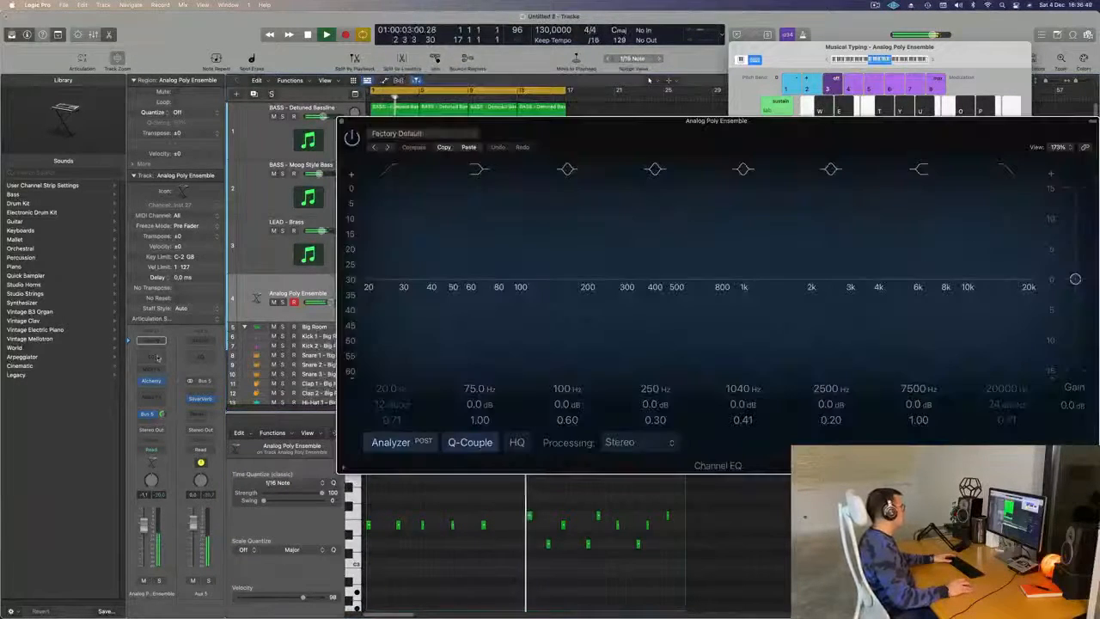
drag(623, 132, 485, 138)
click(258, 175)
drag(265, 258, 581, 214)
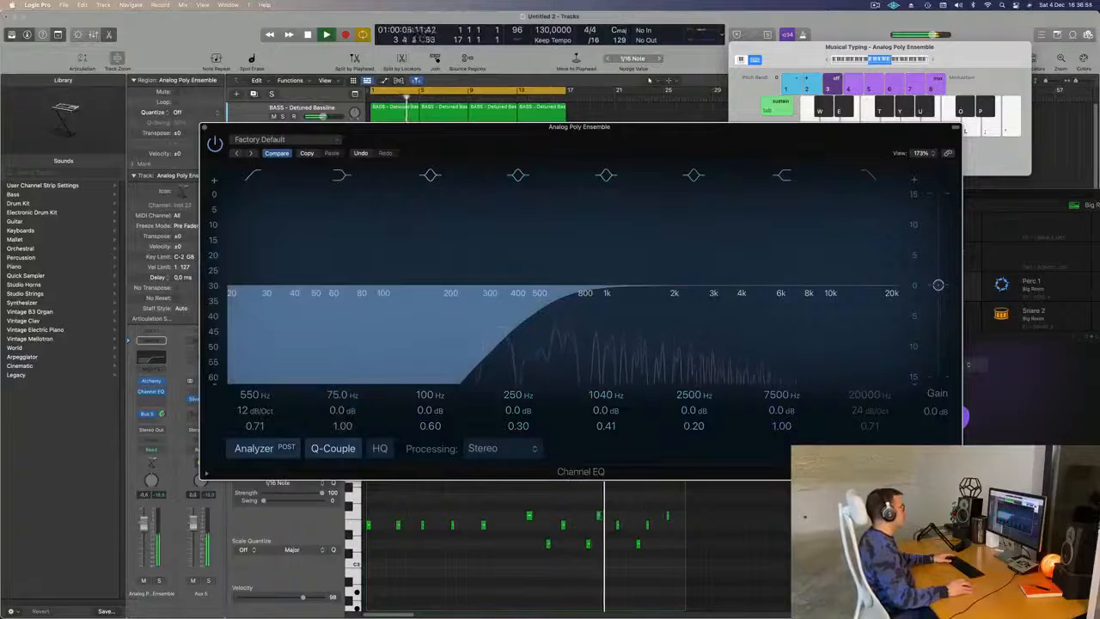
drag(521, 143, 555, 150)
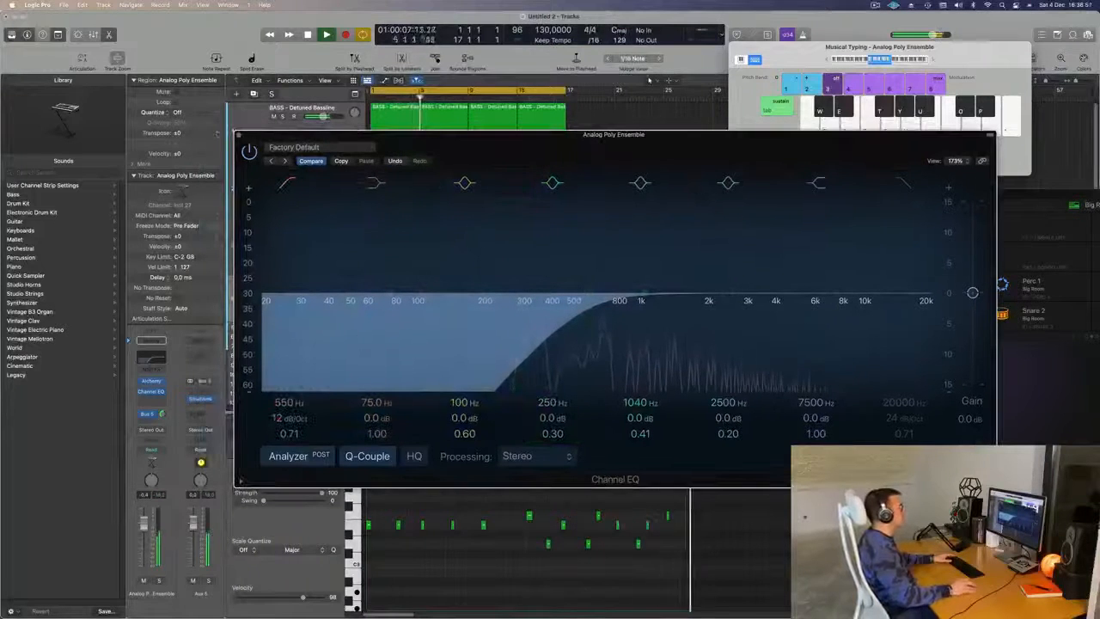
click(239, 135)
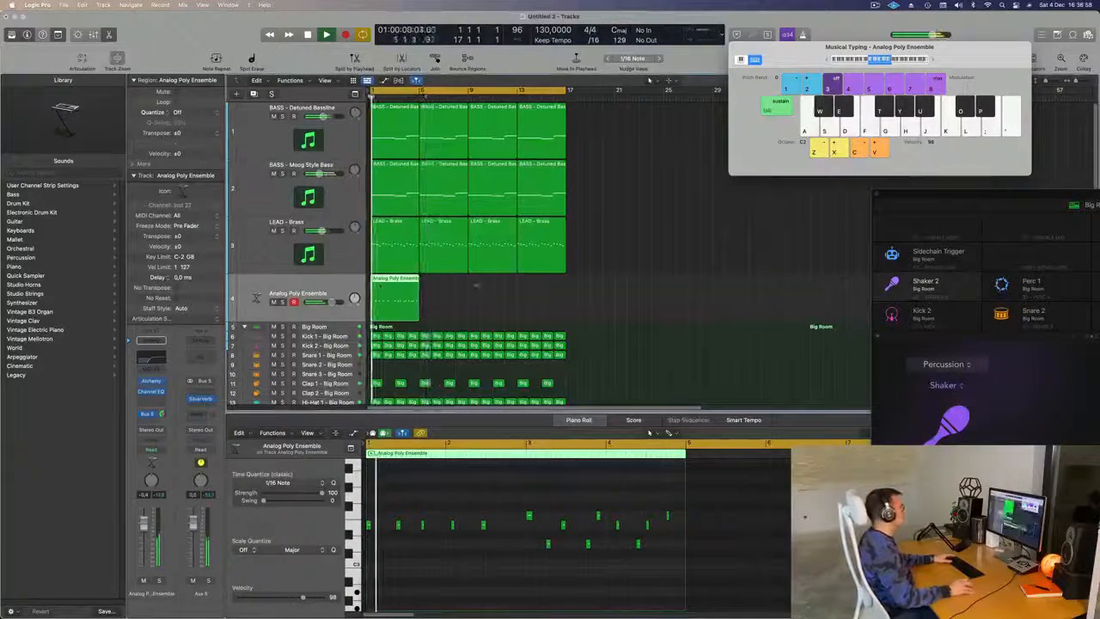
Copy the four-bar Analog Poly Ensemble region to bar 9 and play the loop to check the arrangement
drag(386, 293, 492, 260)
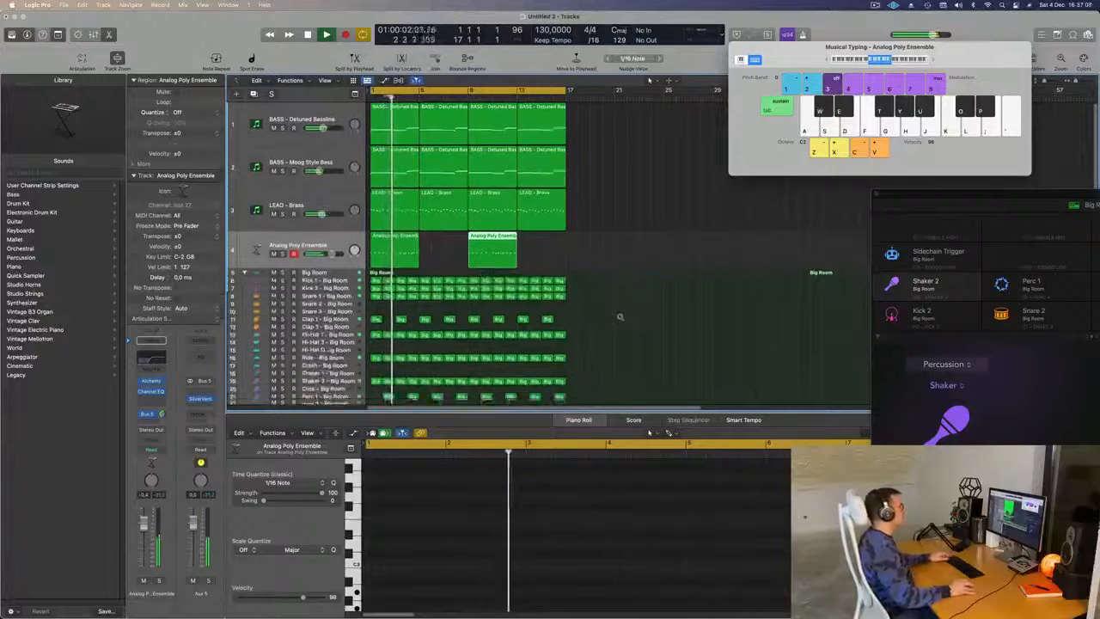
scroll(620, 317, down, 3)
click(621, 319)
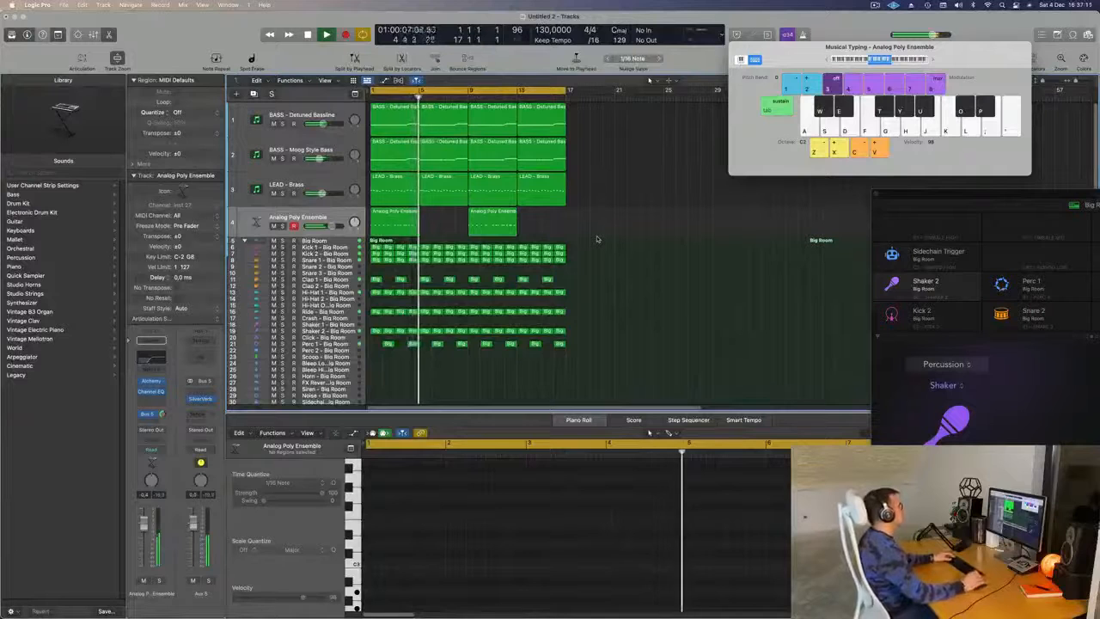
key(space)
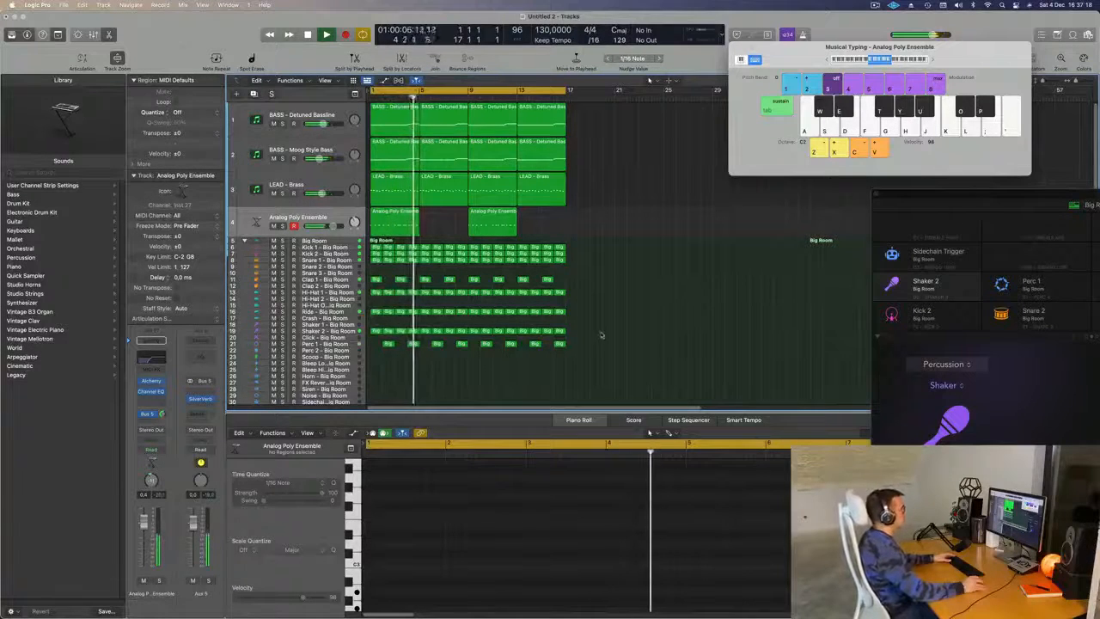
key(super+Up)
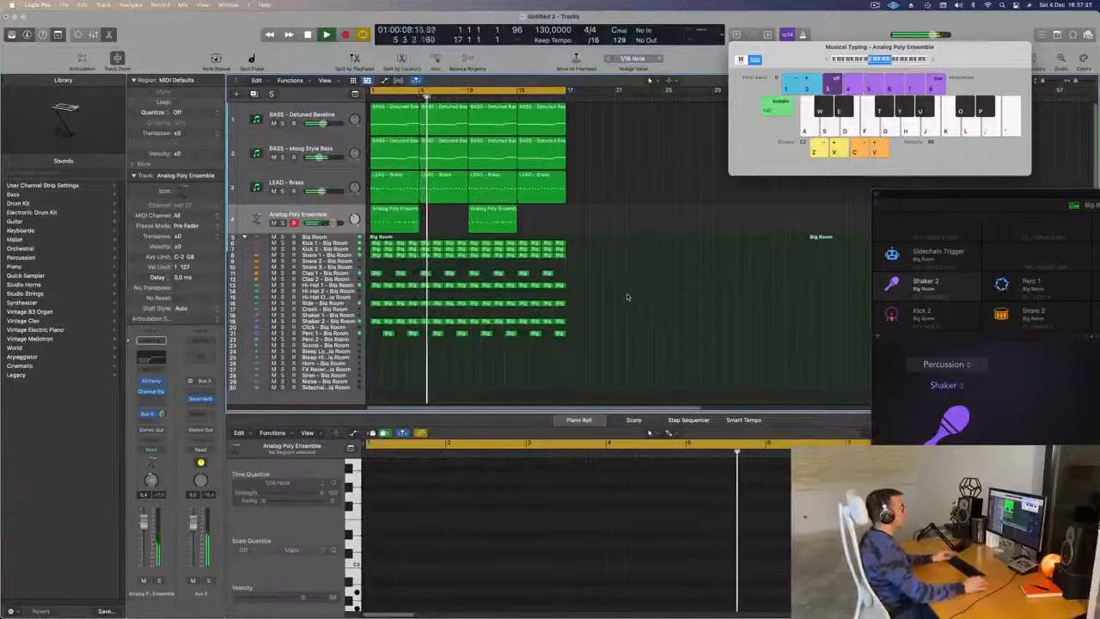
key(Return)
Duplicate the Analog Poly Ensemble track with its settings and enlarge the track rows
click(298, 214)
key(space)
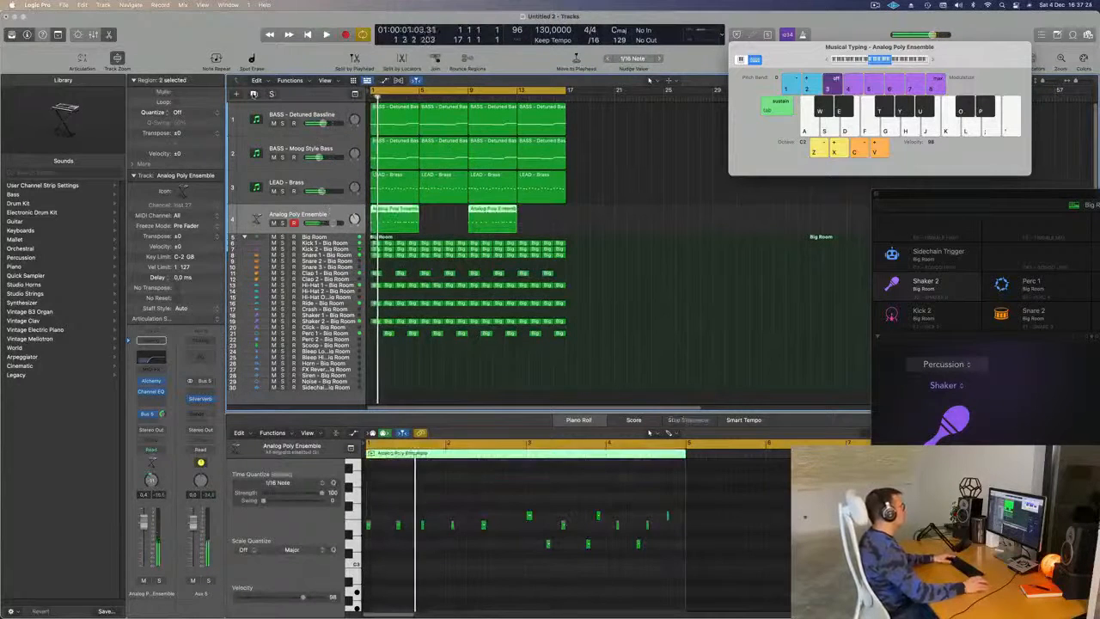
click(253, 94)
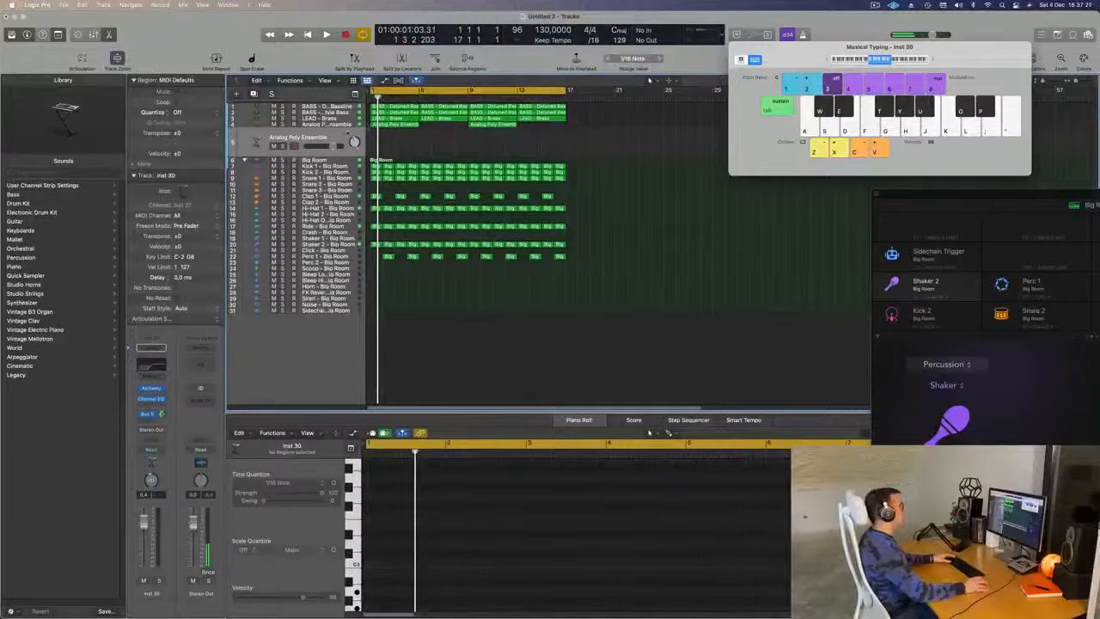
drag(337, 154, 337, 171)
key(super+Down)
key(super+Down)
key(super+Down)
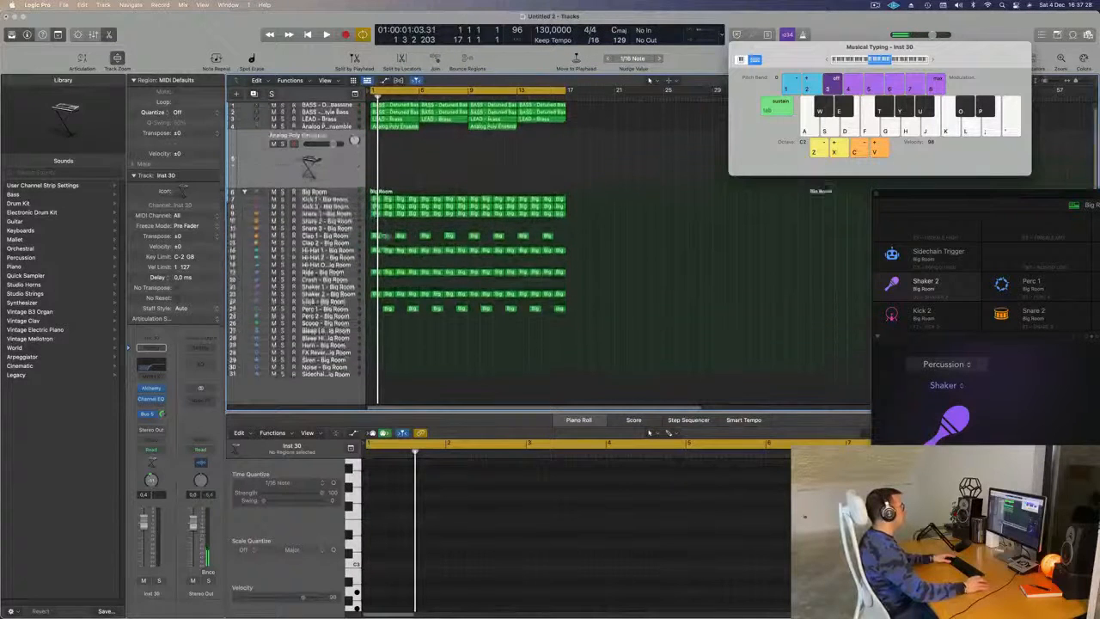
scroll(421, 203, up, 3)
Move the Analog Poly Ensemble region from bar 1 to bar 5 on the duplicated track
click(396, 144)
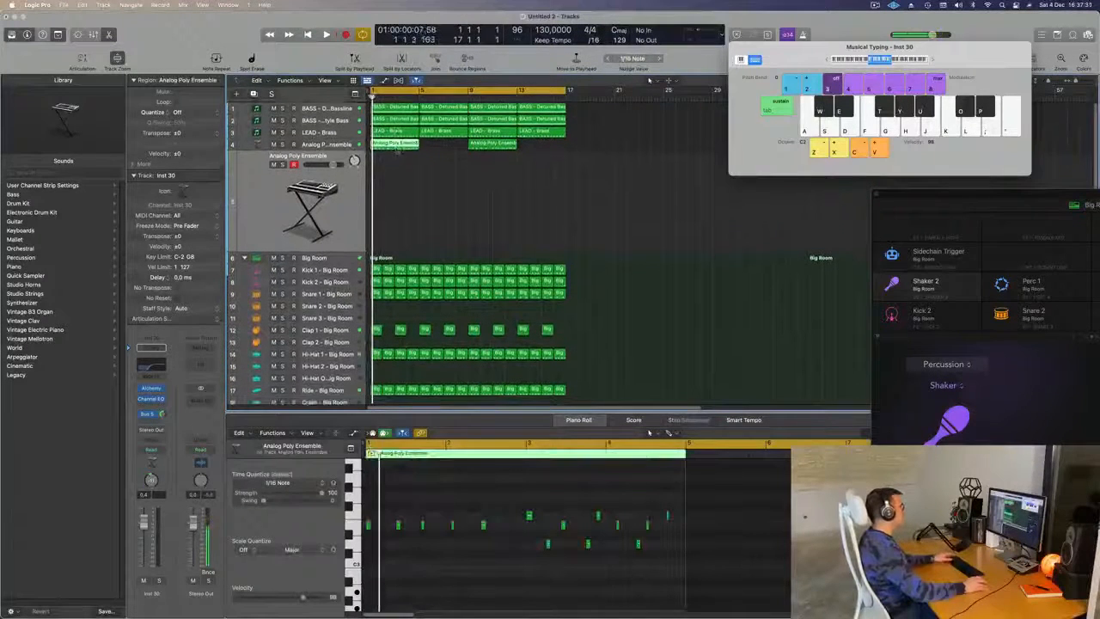
drag(402, 148, 447, 172)
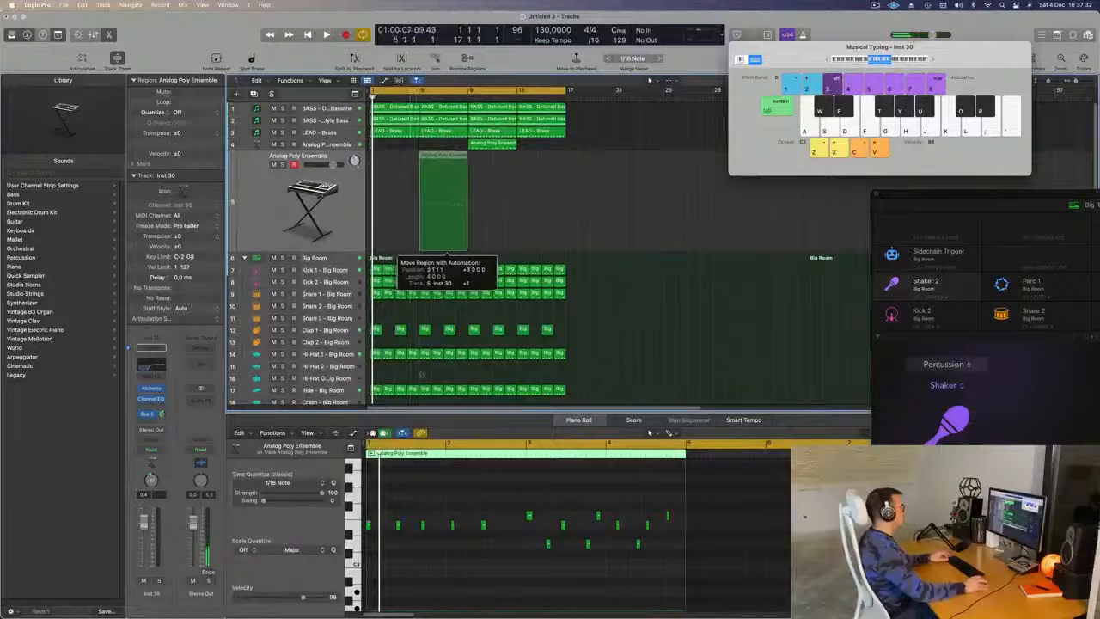
drag(437, 312, 436, 312)
scroll(730, 516, down, 3)
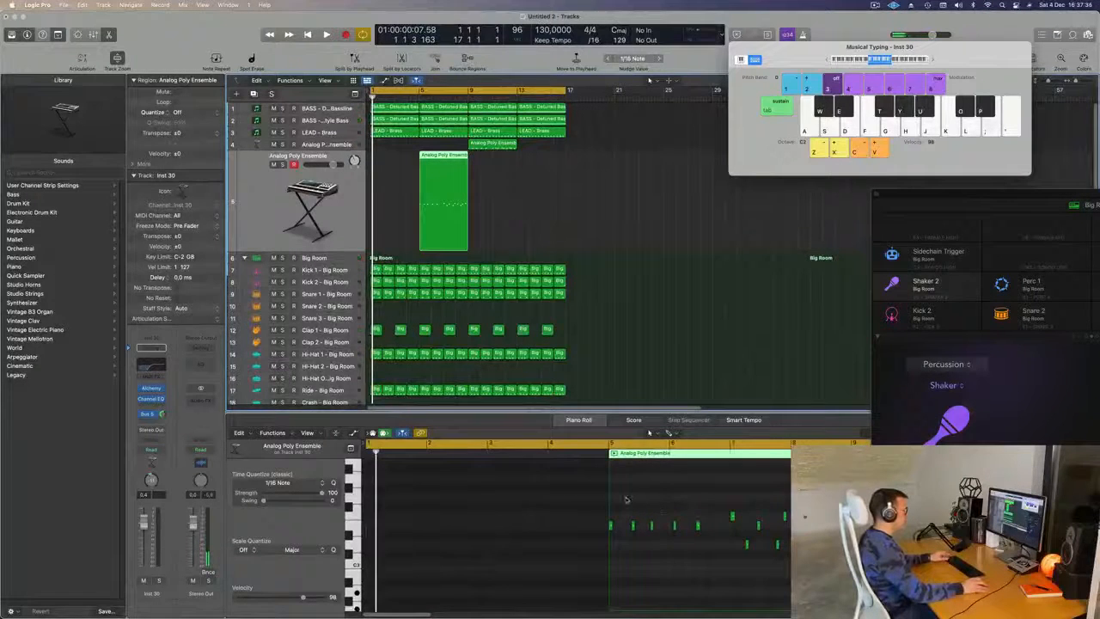
Delete all but the first note of the bar 5 region and lengthen that note to two bars
key(super+a)
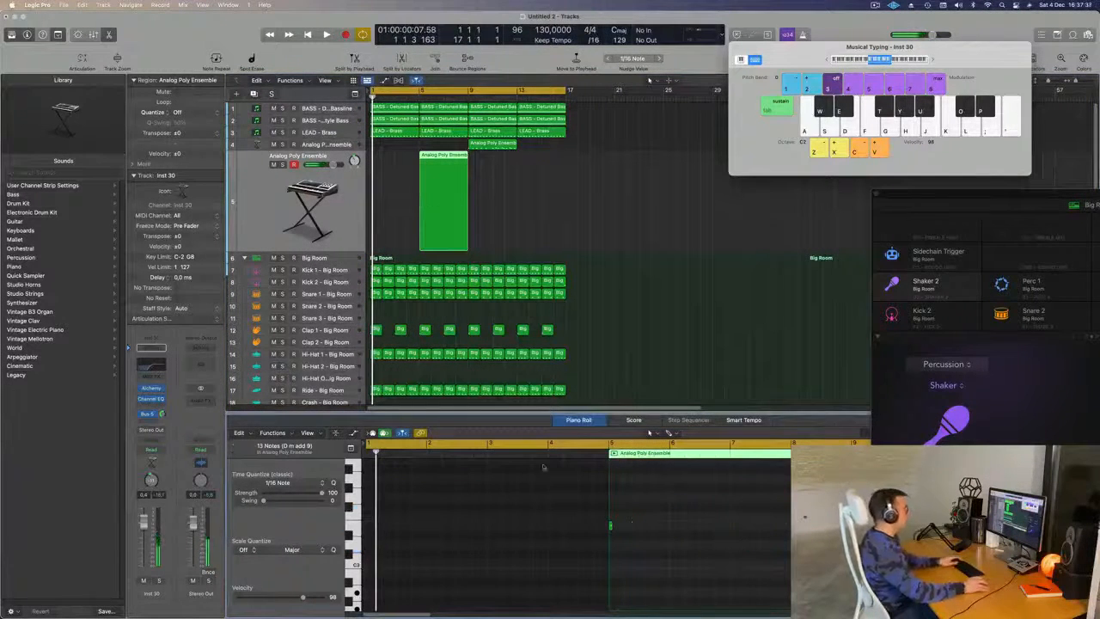
click(611, 525)
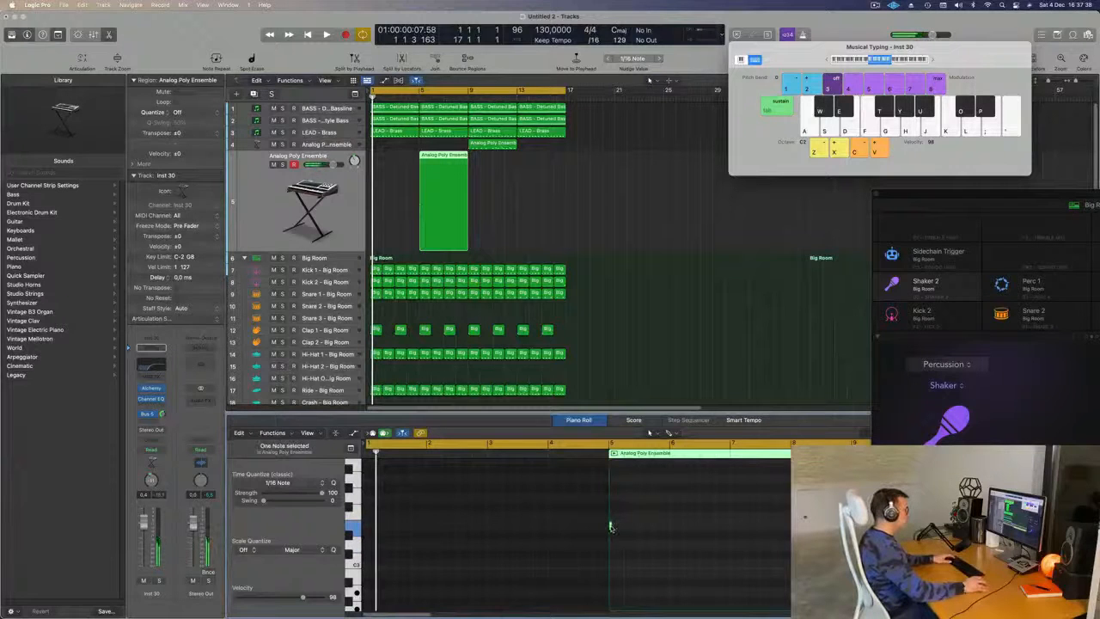
drag(612, 525, 728, 533)
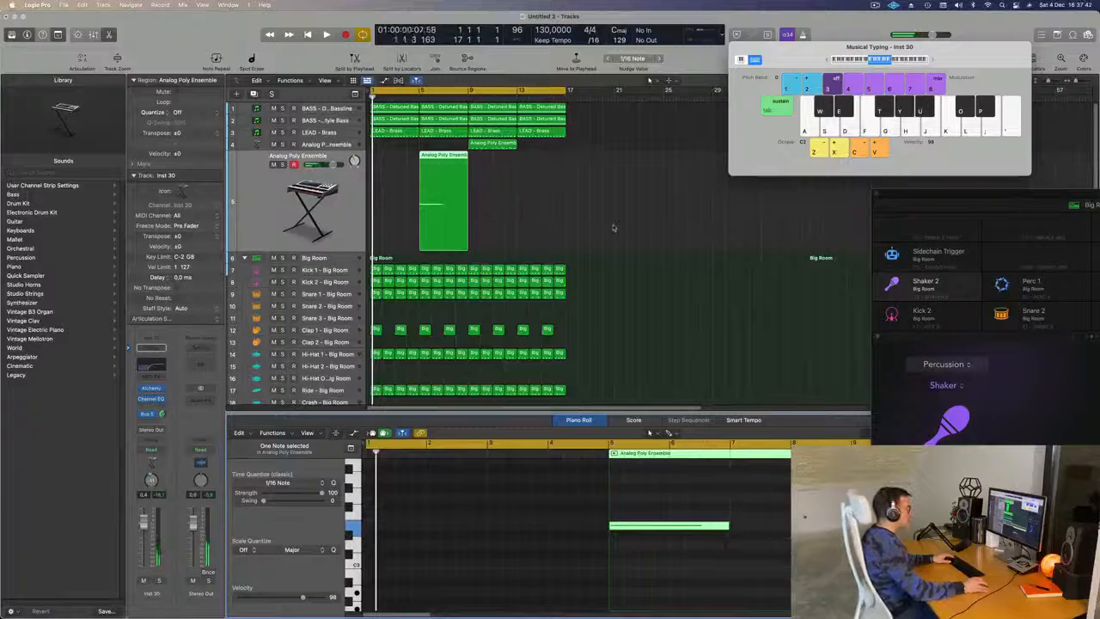
Copy the bar 9 Analog Poly Ensemble region back to bar 1, mute the LEAD - Brass track and play the loop
drag(501, 144, 403, 146)
key(space)
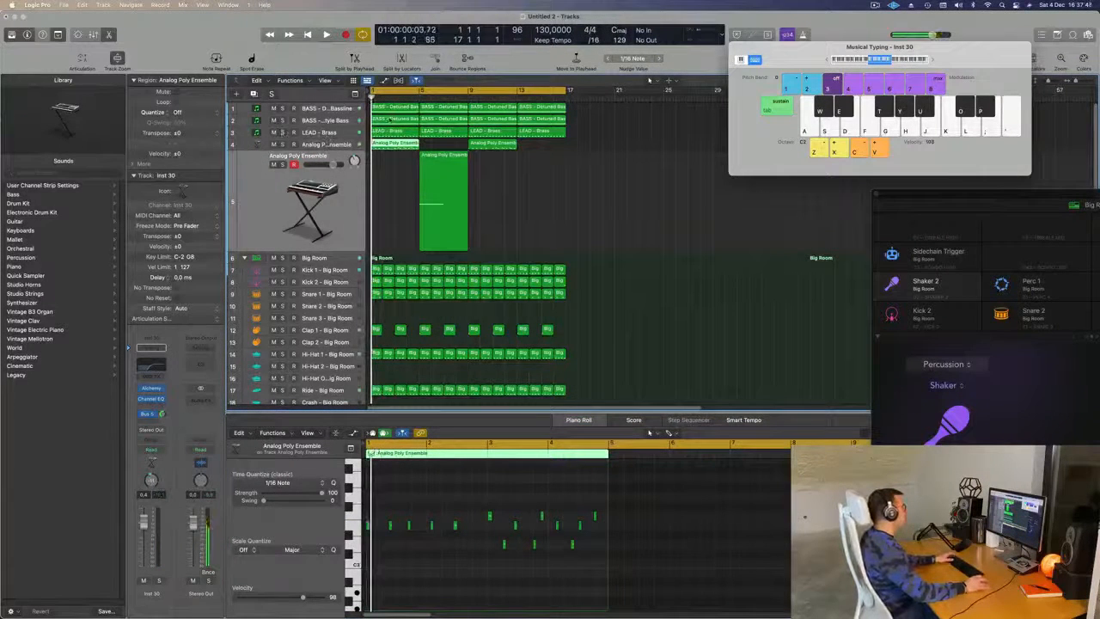
click(273, 133)
key(space)
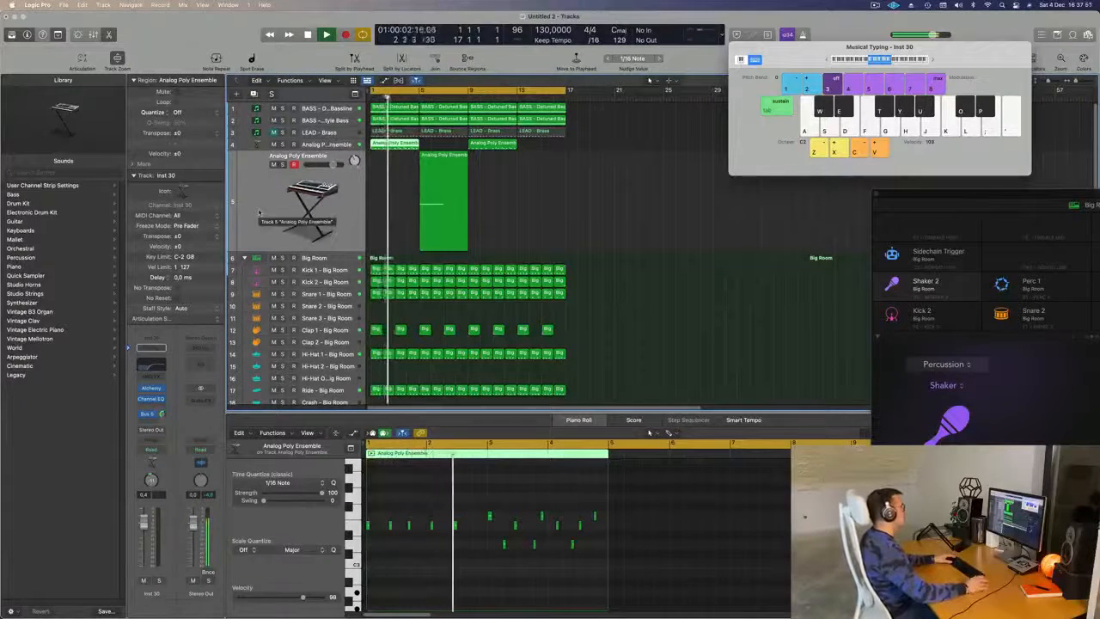
scroll(443, 539, right, 1)
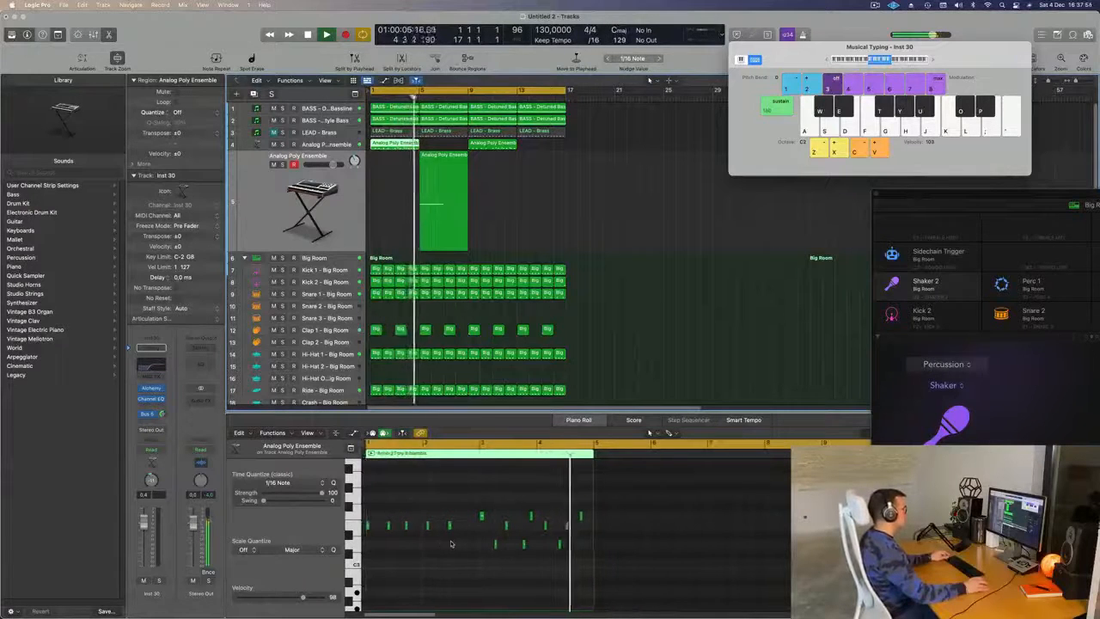
Stop playback, open Alchemy on the duplicated track and lower the low-cut frequency in its Channel EQ
click(447, 230)
key(space)
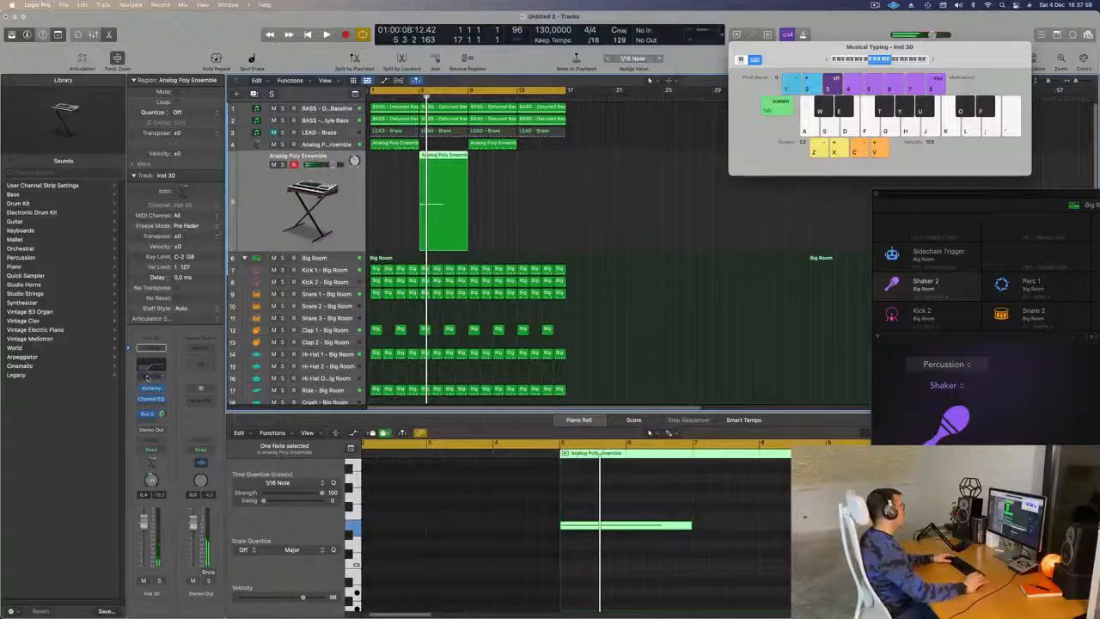
click(149, 388)
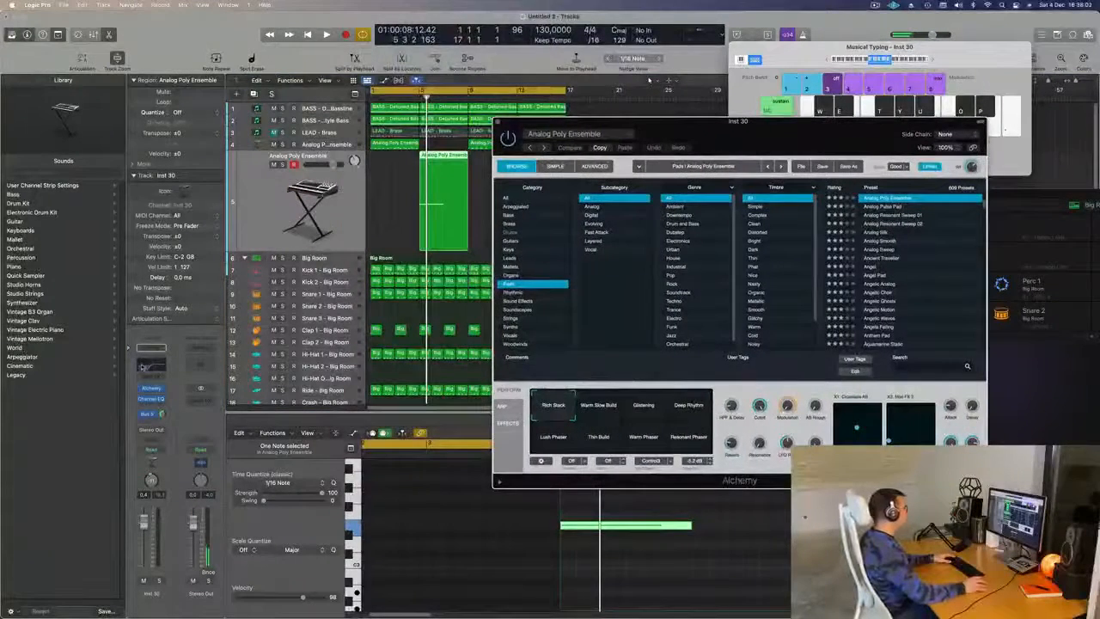
click(143, 367)
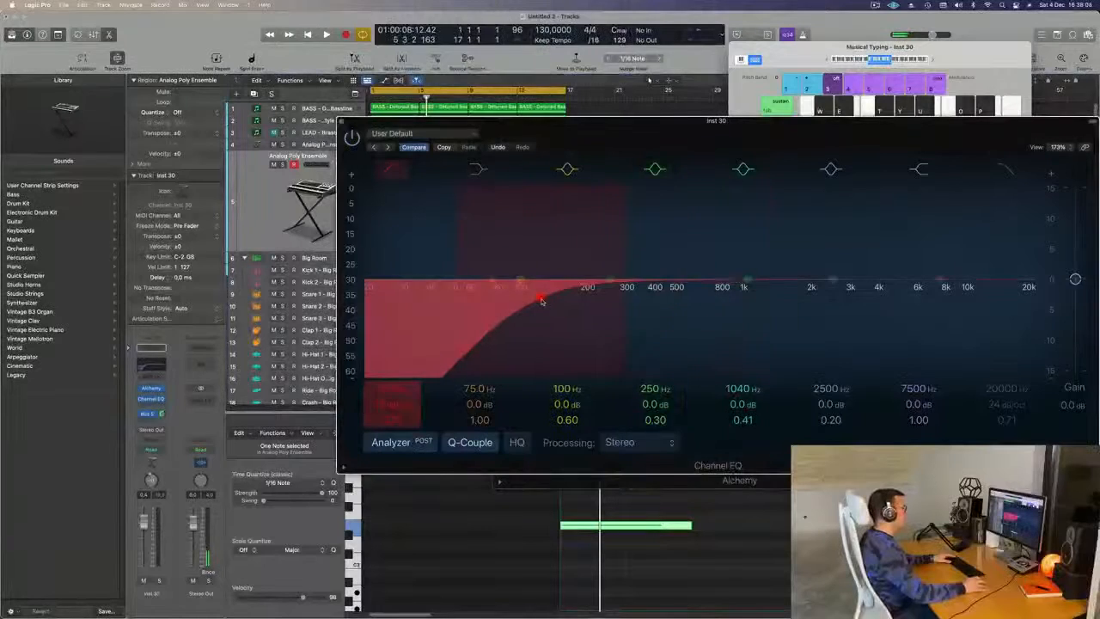
click(540, 299)
click(341, 122)
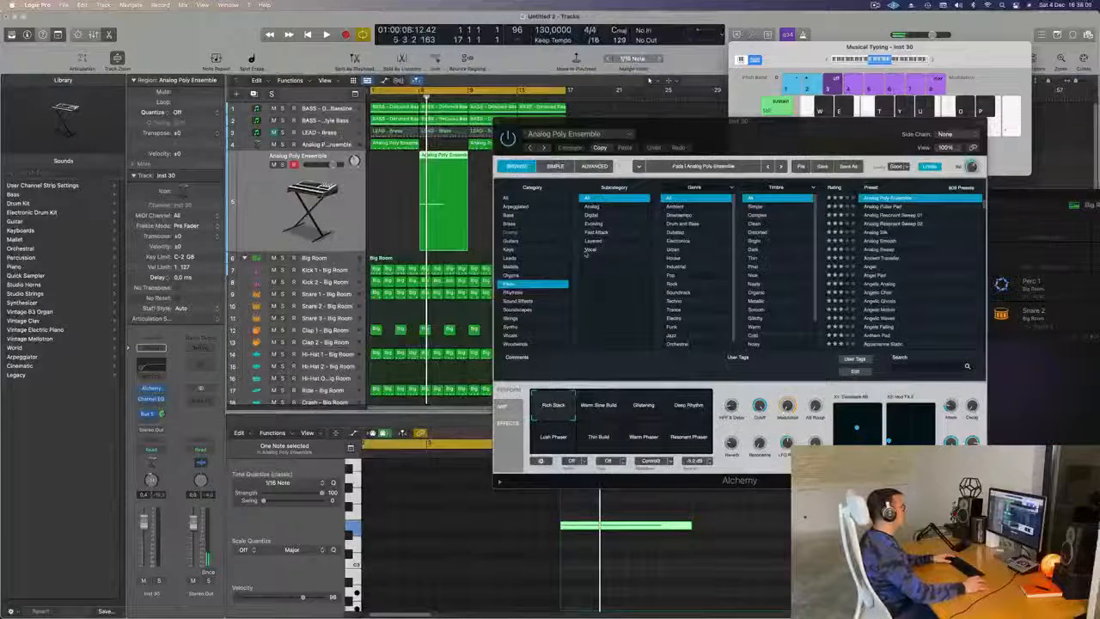
Load Alchemy's Blueprint preset from Sound Effects, start the cycle range at bar 5 and audition the sound
click(507, 301)
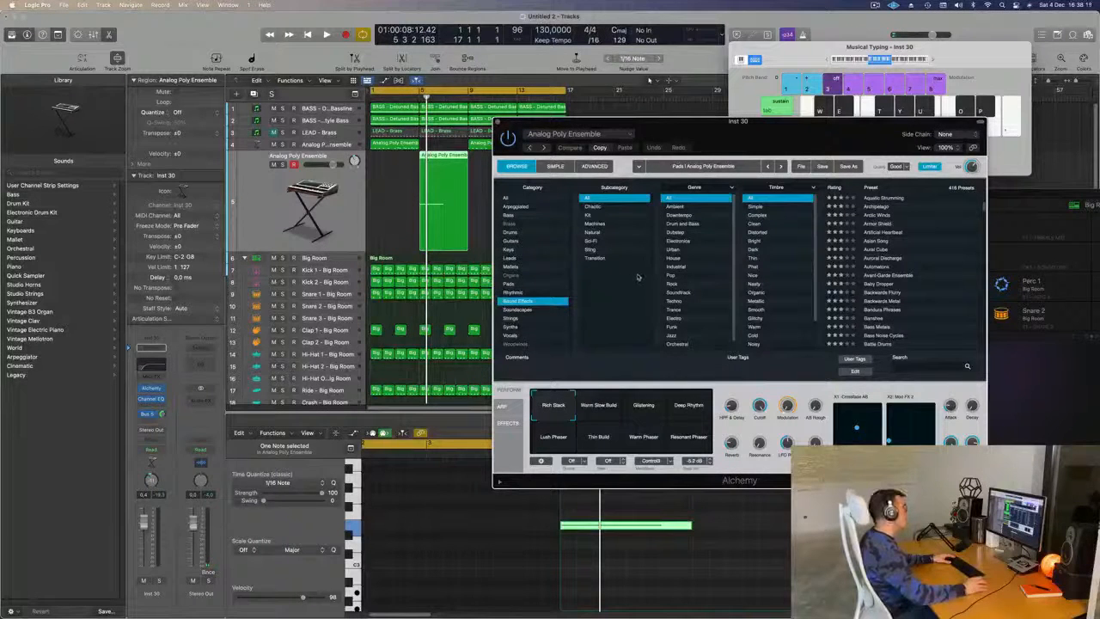
scroll(920, 275, down, 5)
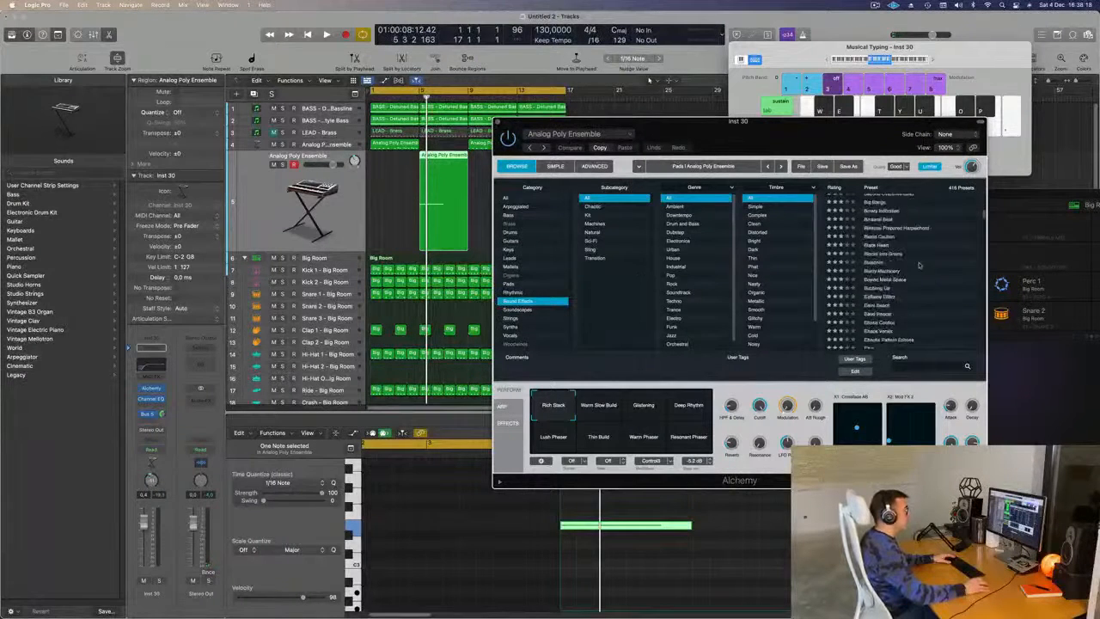
click(873, 262)
key(space)
drag(537, 123, 616, 127)
drag(373, 90, 419, 91)
key(space)
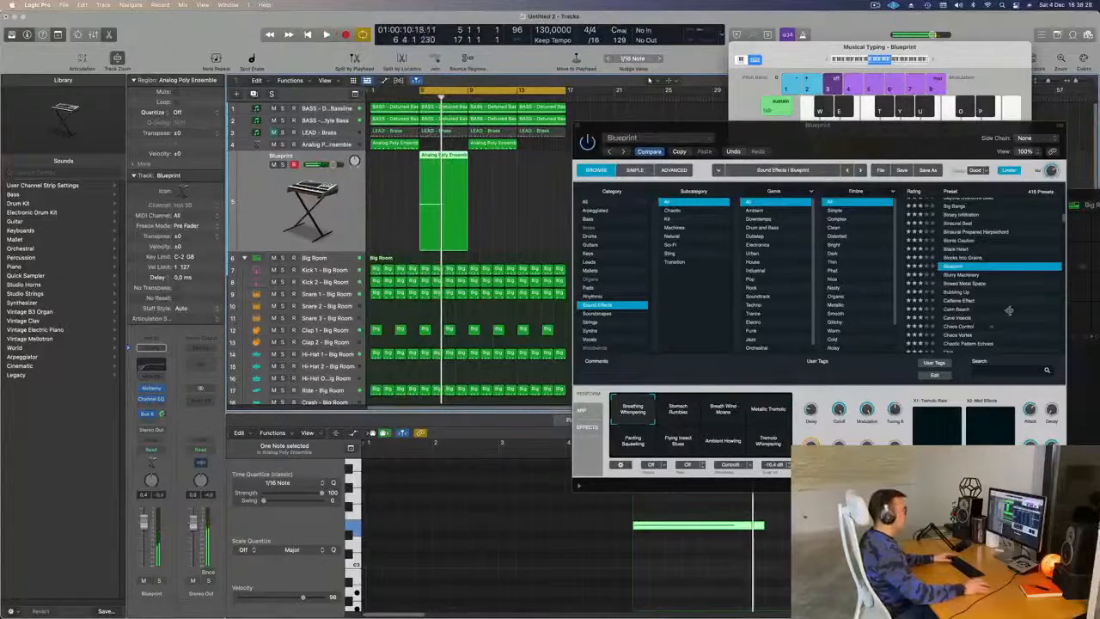
Load the Chaos Control preset on the duplicated track and play the loop from bar 5
scroll(1011, 306, down, 3)
click(958, 263)
click(959, 263)
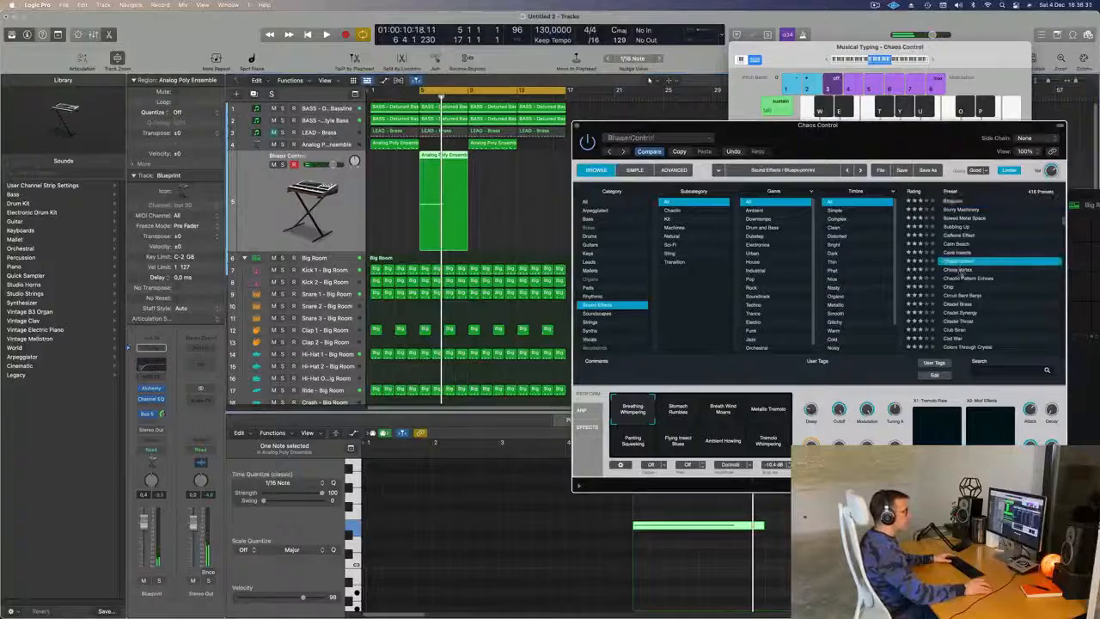
key(space)
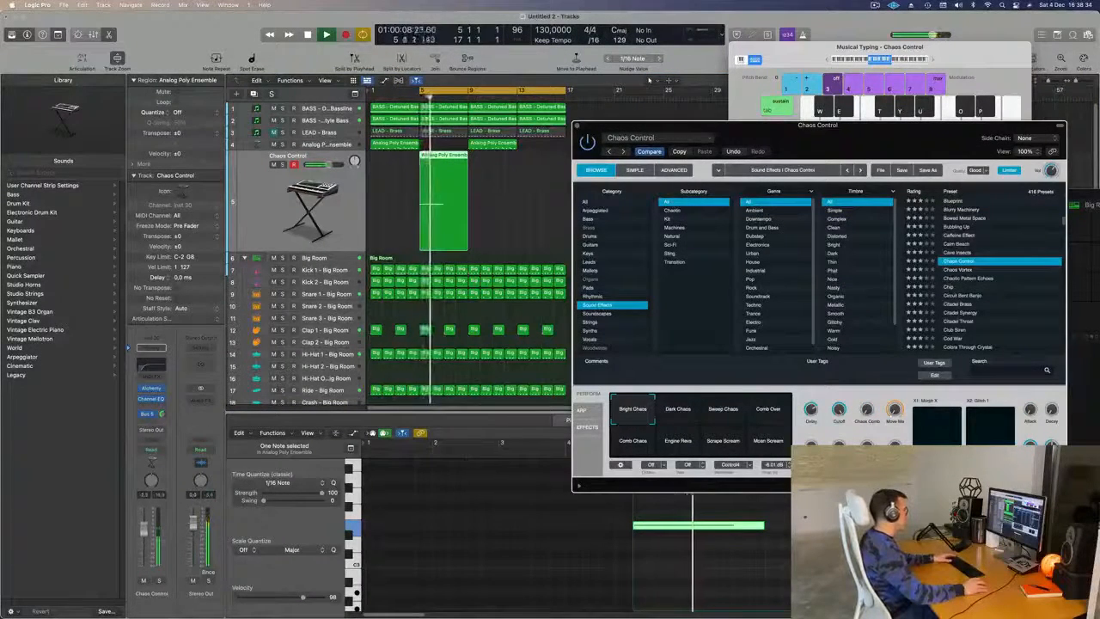
Audition Chaos Control's Sweep Chaos and Comb Over variations and choose Moan Scream
click(732, 417)
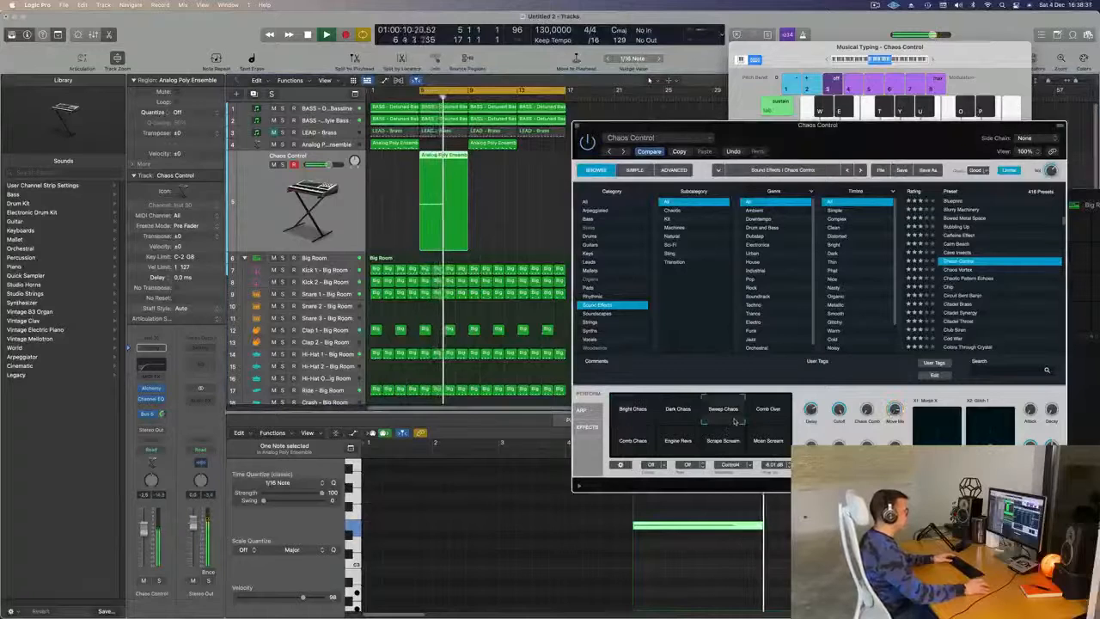
click(778, 415)
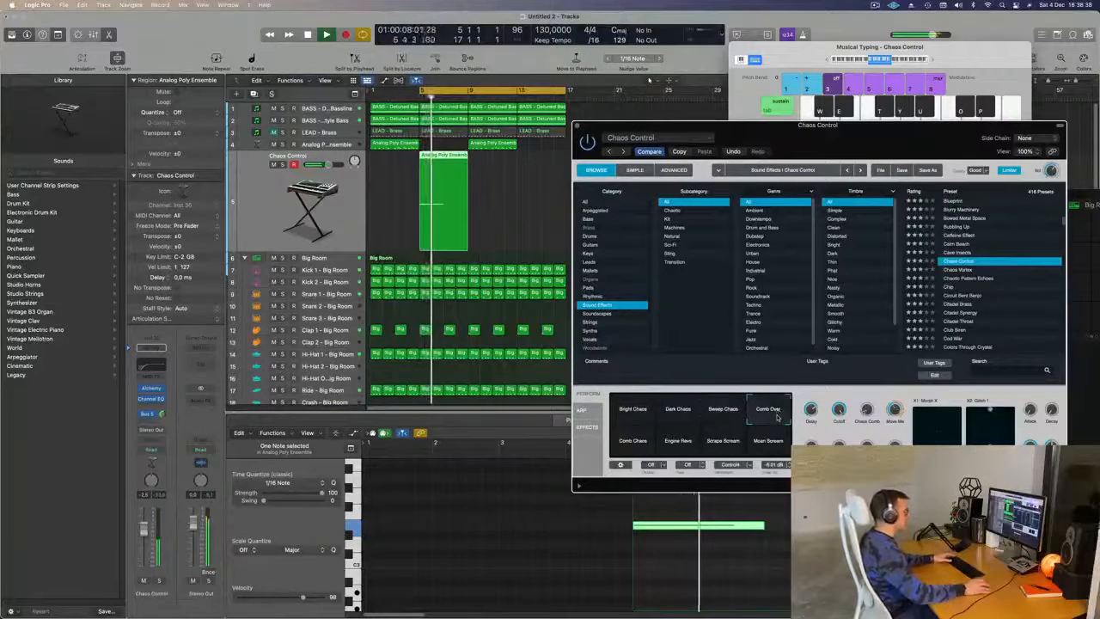
click(773, 443)
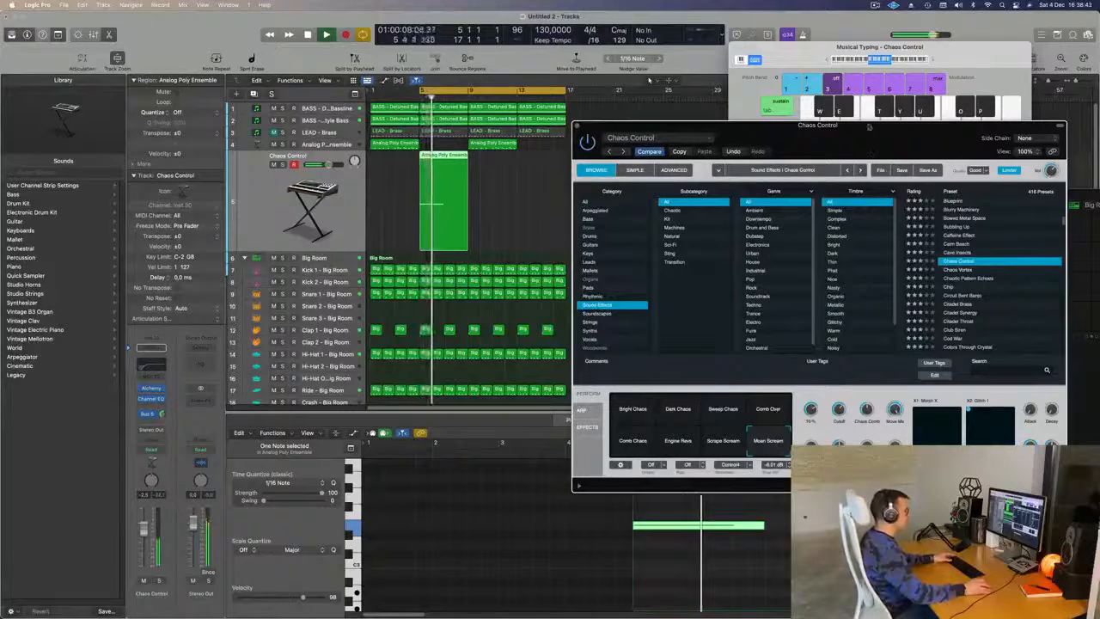
drag(868, 143, 817, 134)
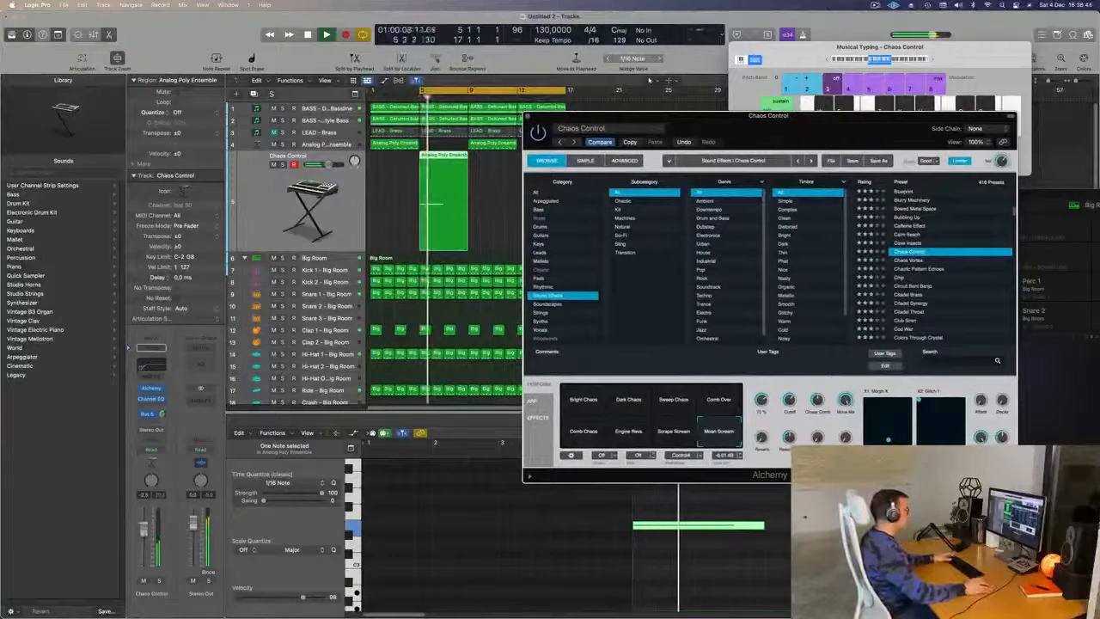
Restart the loop from bar 5 and toggle solo on the Chaos Control track to compare it with the mix
key(space)
key(space)
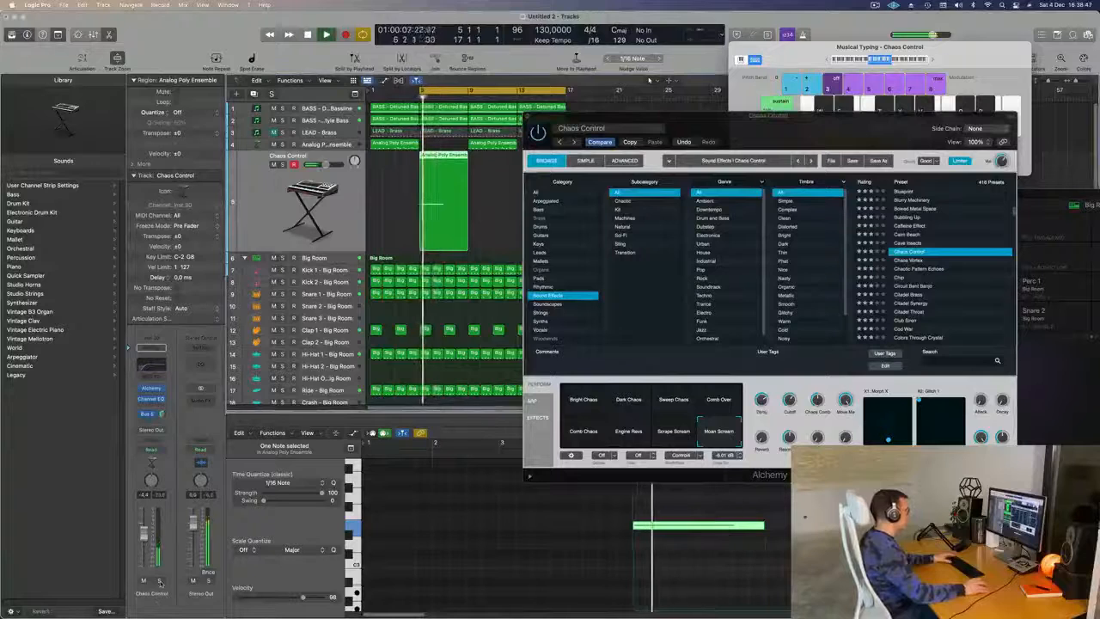
click(160, 582)
key(s)
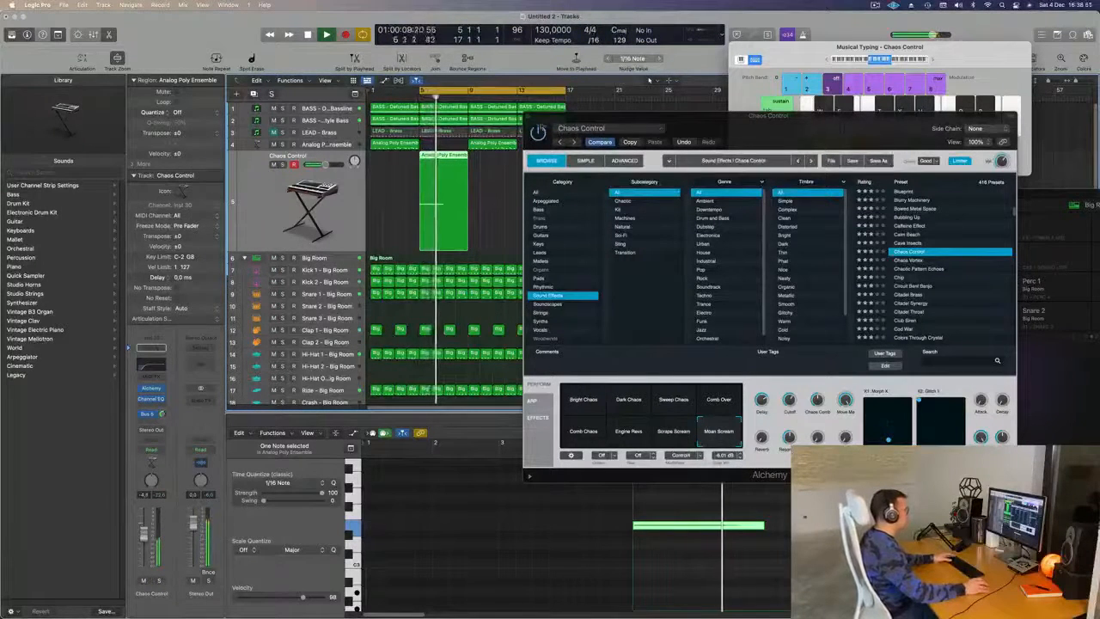
Close the Alchemy window, stop playback and copy the Chaos Control region from bar 5 to bar 13
click(528, 117)
key(space)
click(493, 197)
click(447, 161)
drag(456, 157, 554, 173)
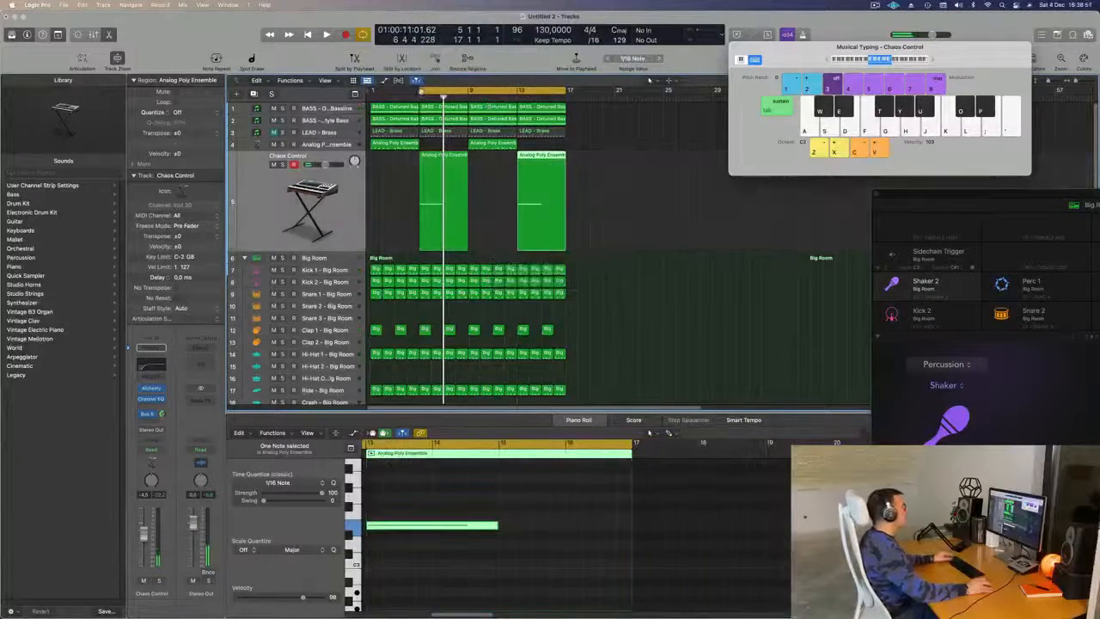
Extend the cycle range back to bar 1 and raise the Chaos Control track's volume slightly during playback
drag(421, 91, 369, 92)
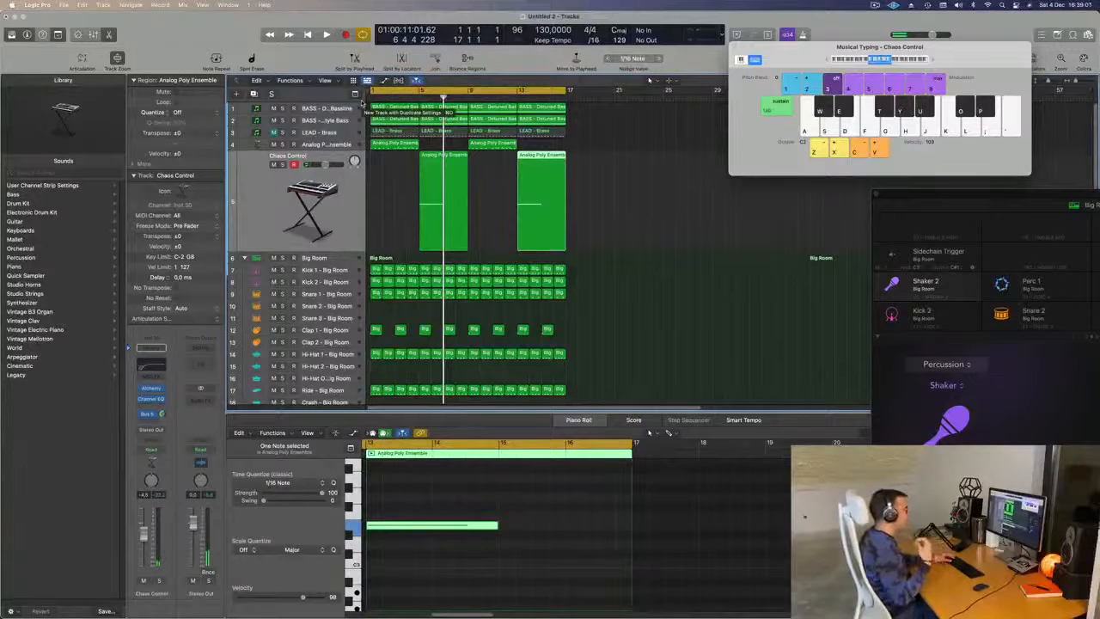
click(601, 208)
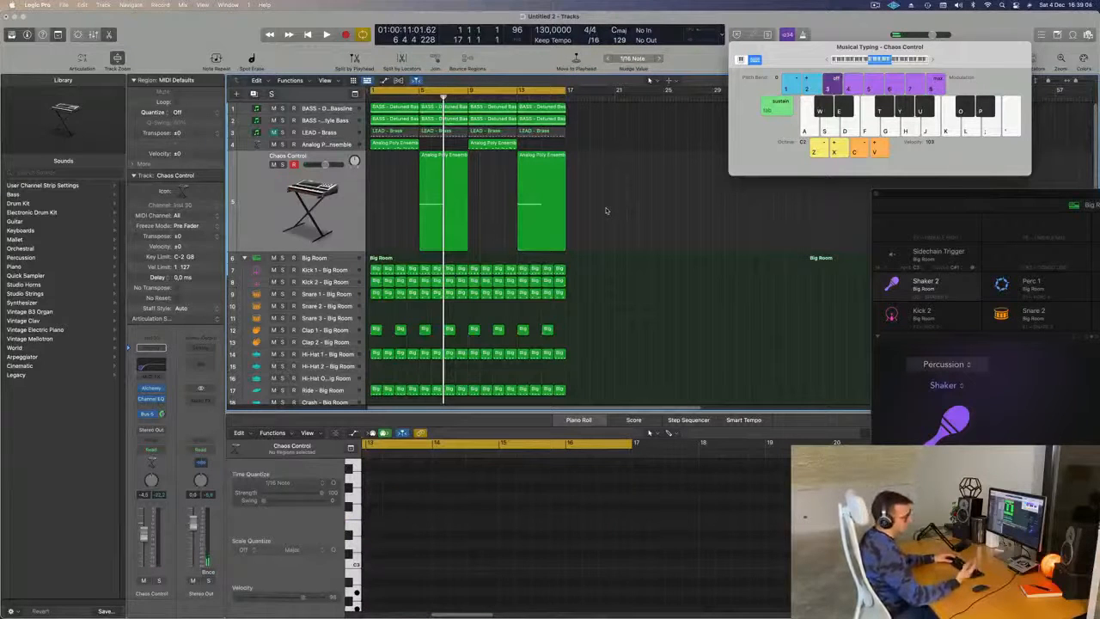
key(space)
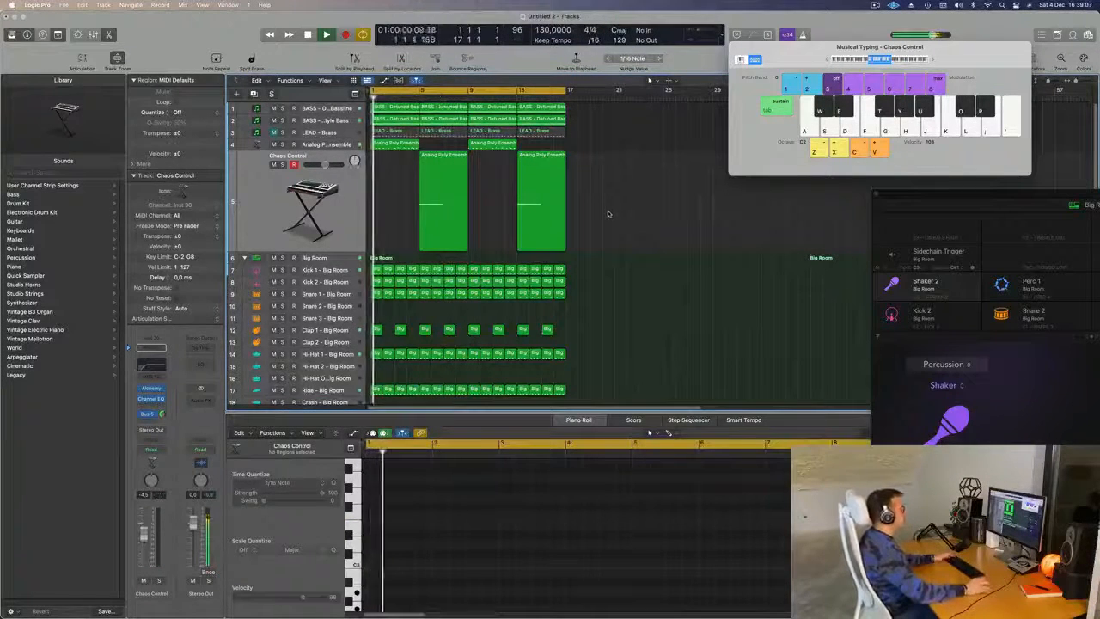
click(325, 213)
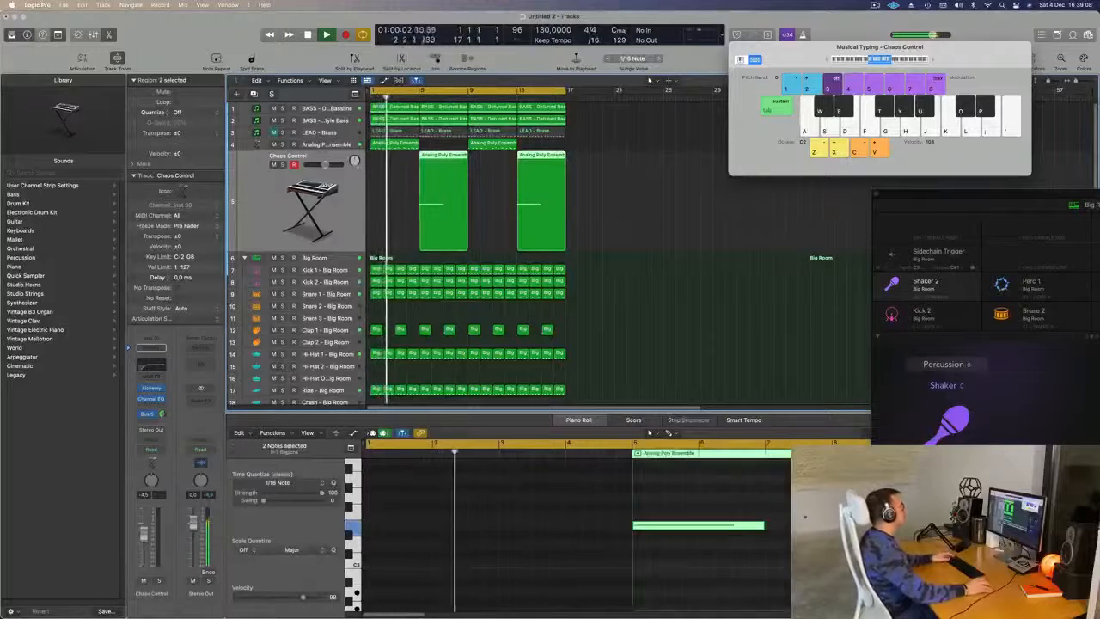
drag(144, 538, 144, 535)
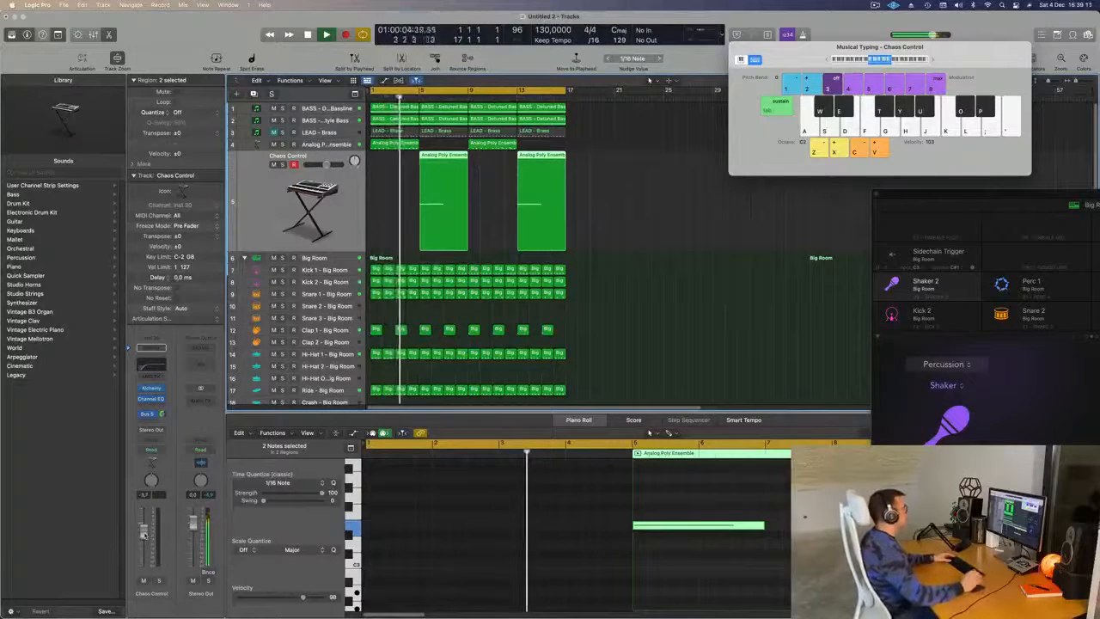
Move the fourth note of the Analog Poly Ensemble region at bar 1 slightly later, just after the start of bar 2
click(406, 146)
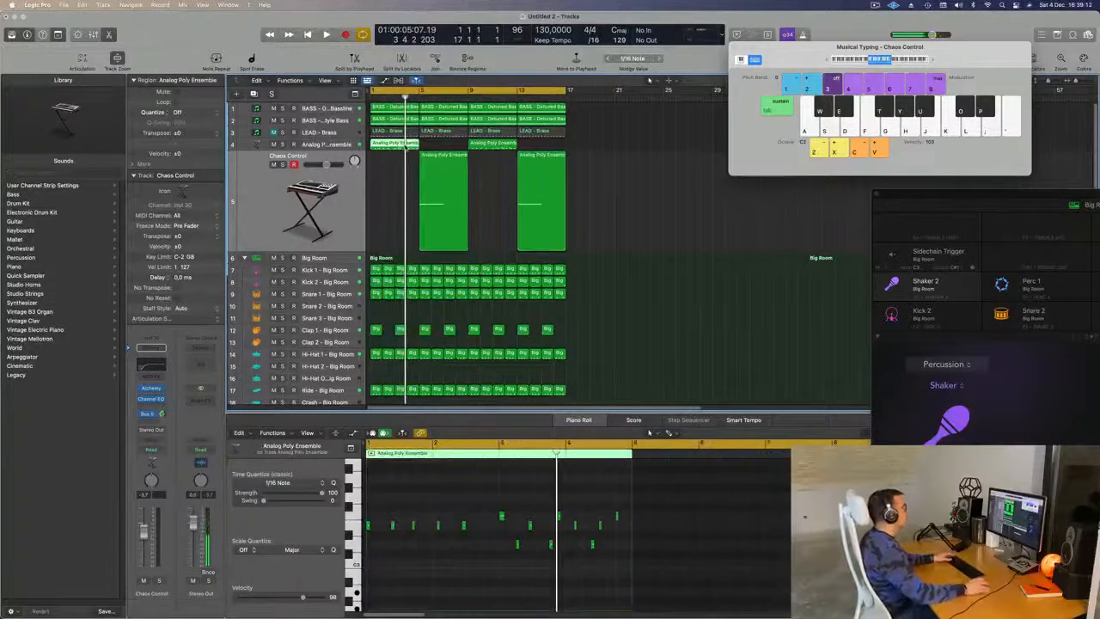
click(439, 559)
key(super+Right)
key(super+Right)
key(super+Right)
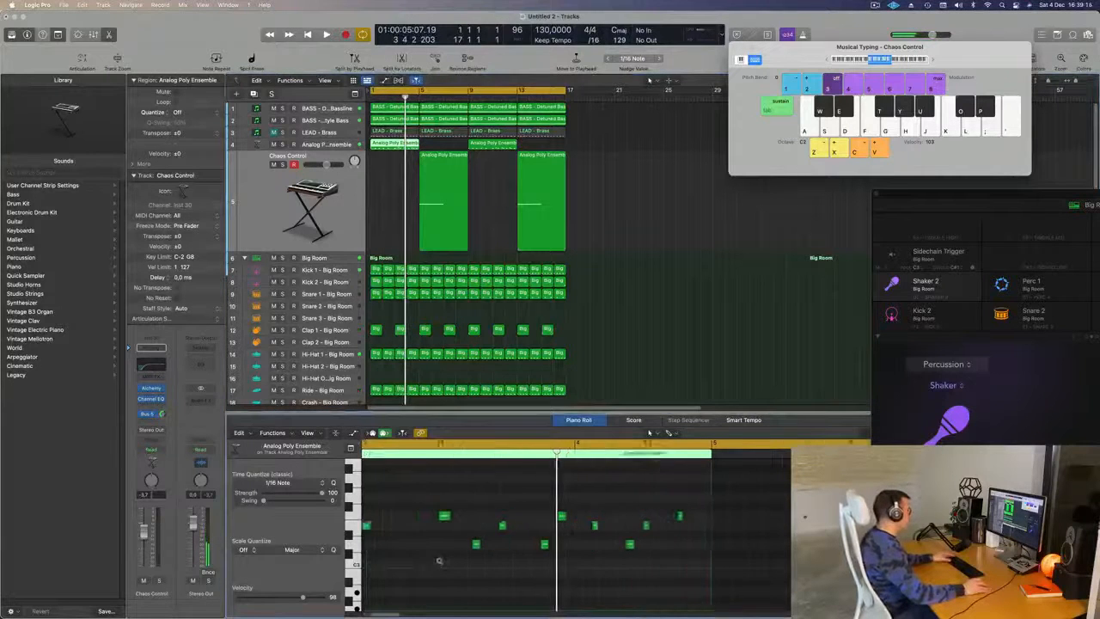
scroll(442, 562, left, 5)
key(space)
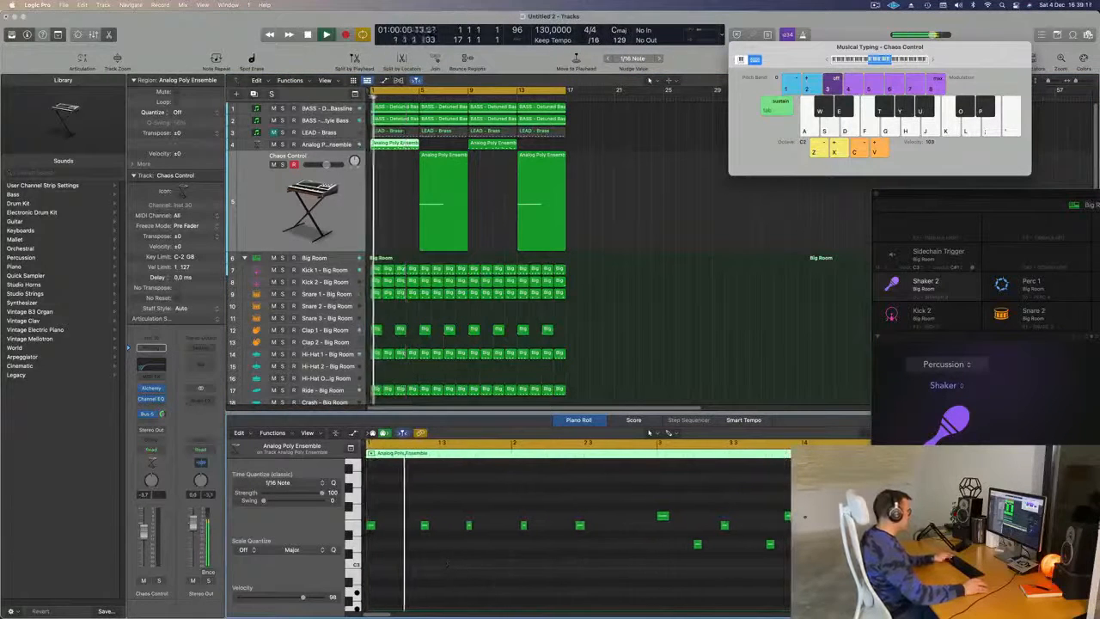
key(space)
drag(514, 508, 553, 552)
key(space)
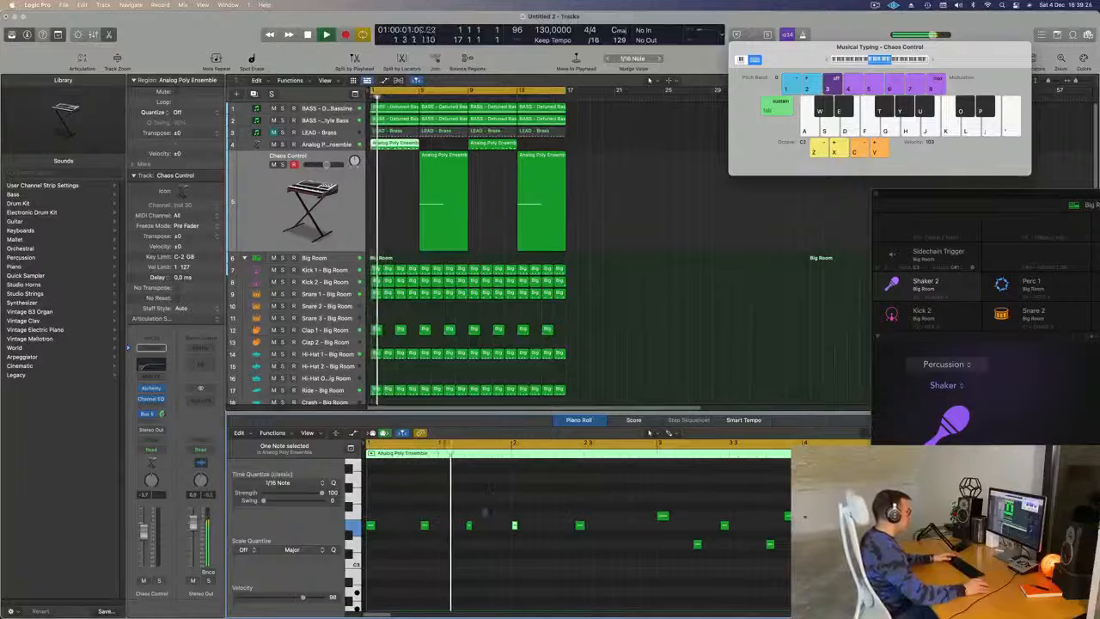
drag(514, 525, 532, 525)
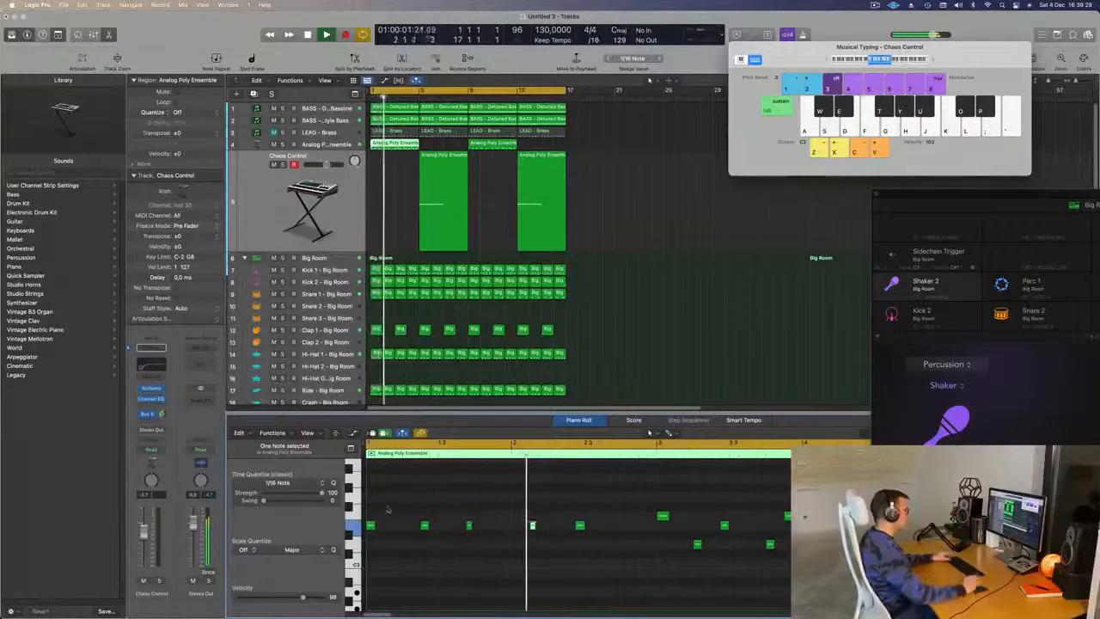
Listen to the edited pad part in the loop and check the notes of its repeated region at bar 9
key(super+Left)
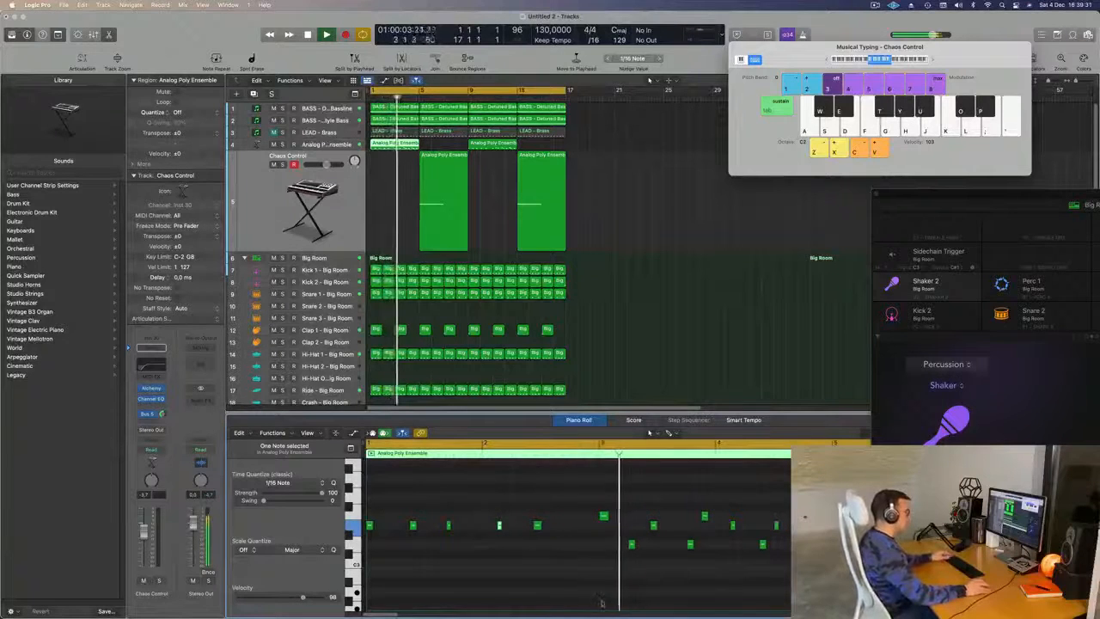
scroll(606, 603, right, 2)
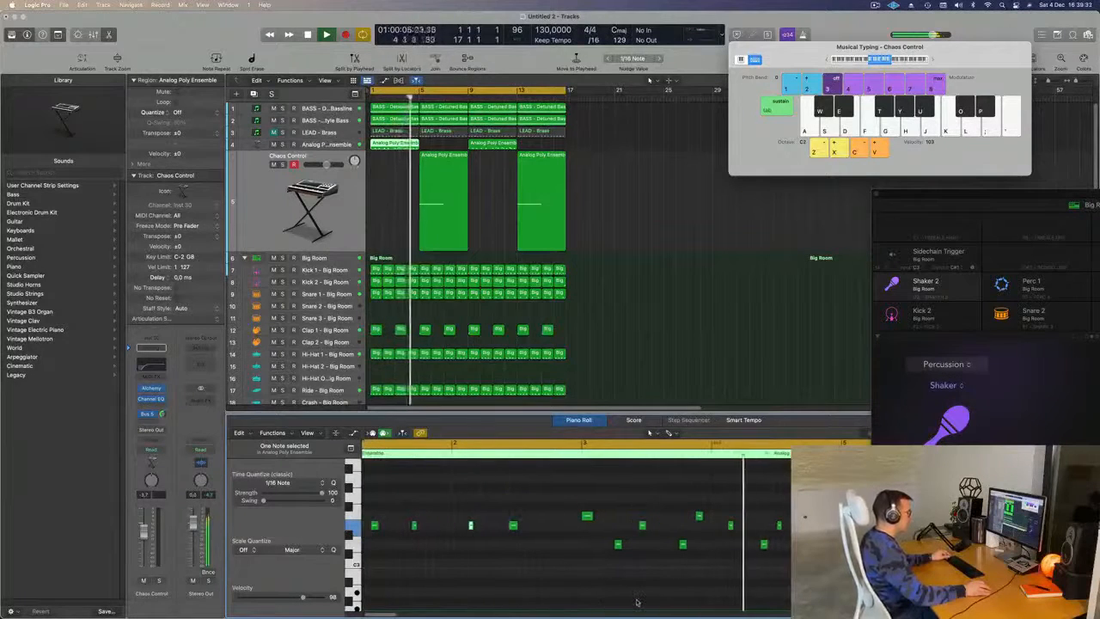
key(space)
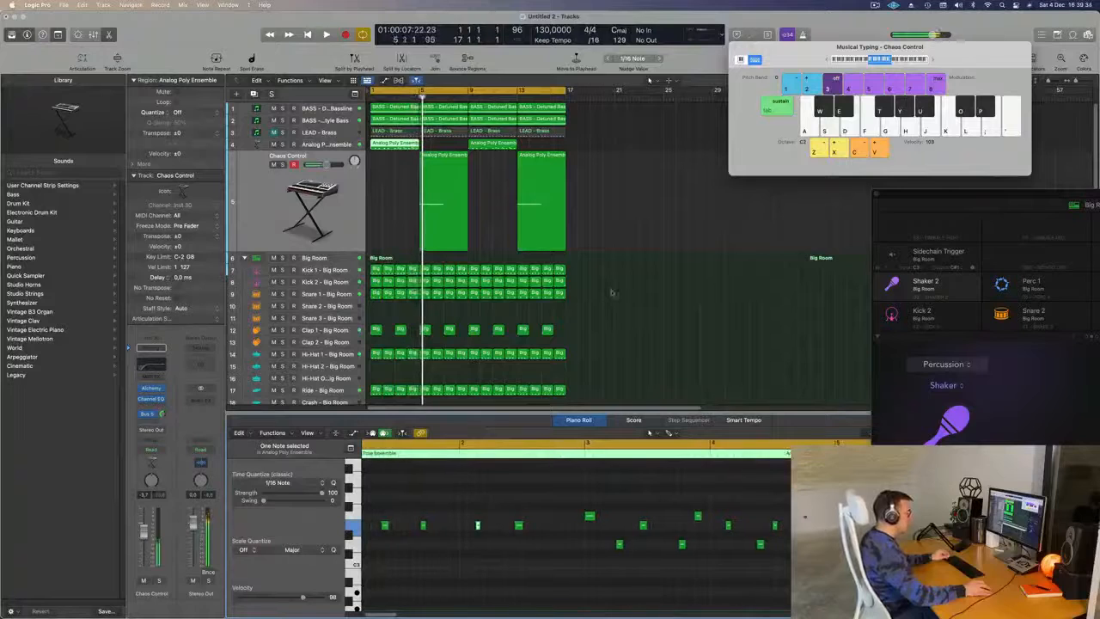
key(space)
click(510, 146)
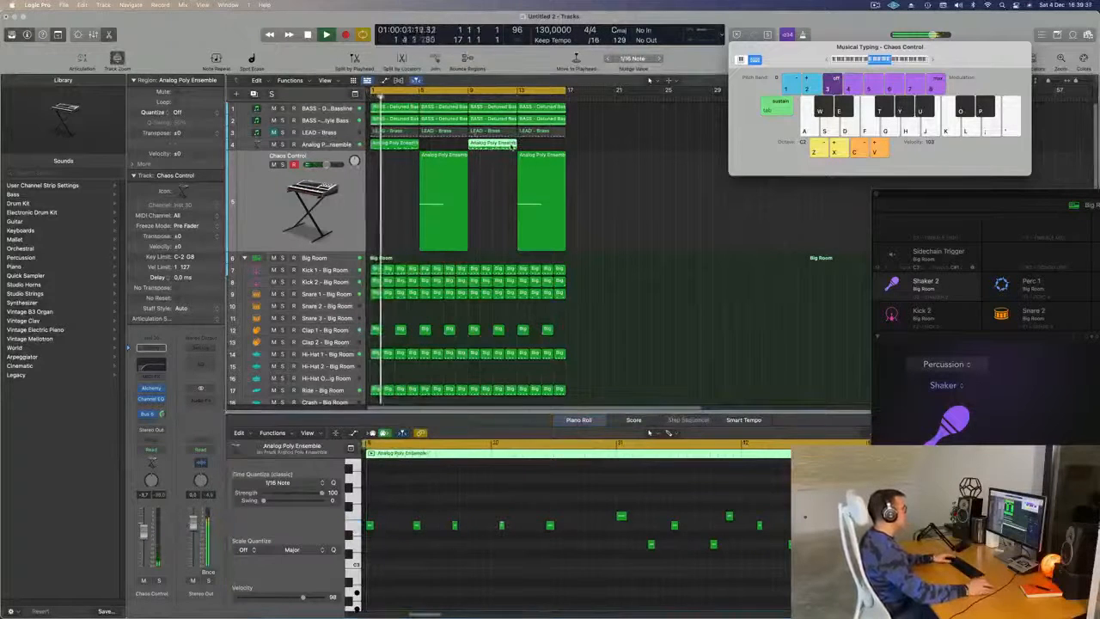
mouse_move(511, 145)
mouse_down()
mouse_move(496, 159)
mouse_move(497, 257)
mouse_move(496, 160)
mouse_up()
click(375, 217)
key(super+Left)
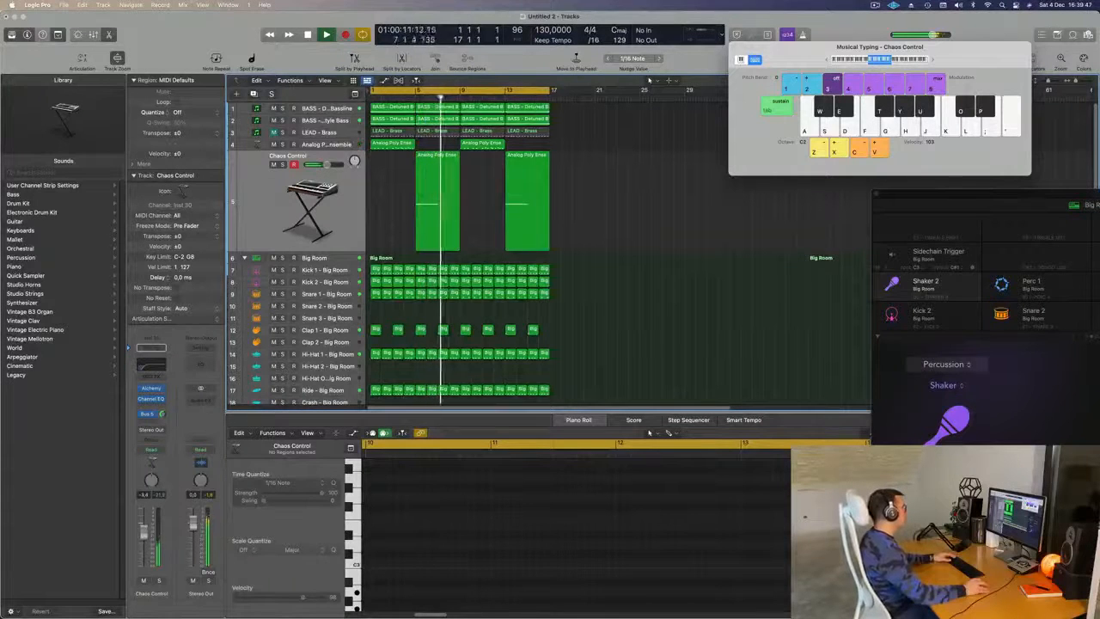
Shorten the long note in the Chaos Control region at bar 5 so it ends slightly before bar 7, and play the loop
click(430, 157)
scroll(485, 543, left, 3)
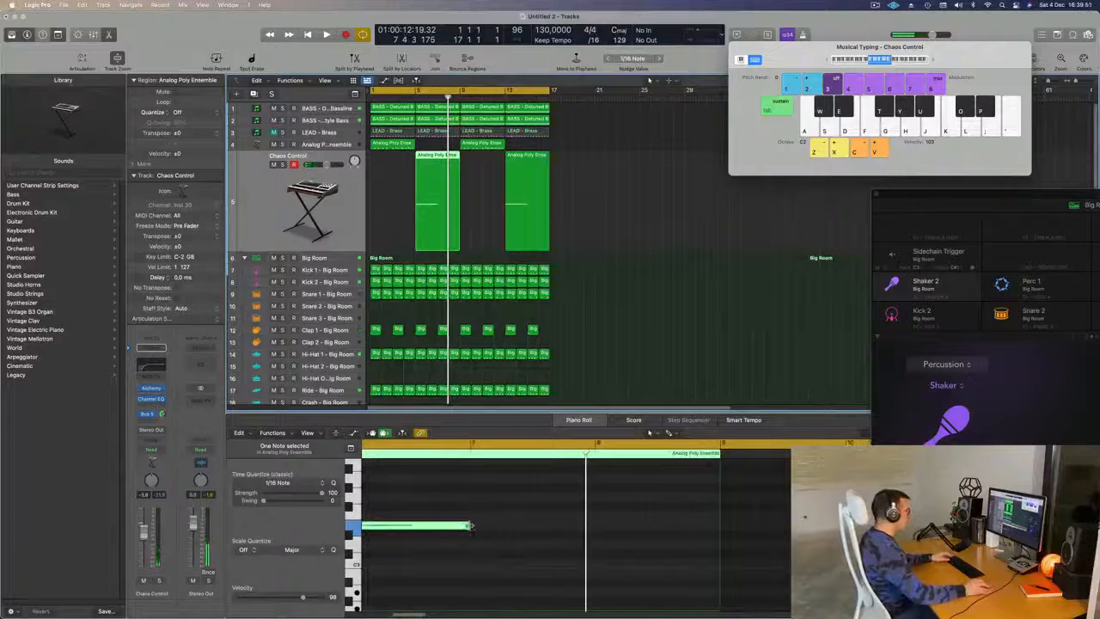
drag(469, 526, 433, 528)
key(space)
scroll(428, 252, down, 2)
scroll(558, 333, down, 3)
click(557, 333)
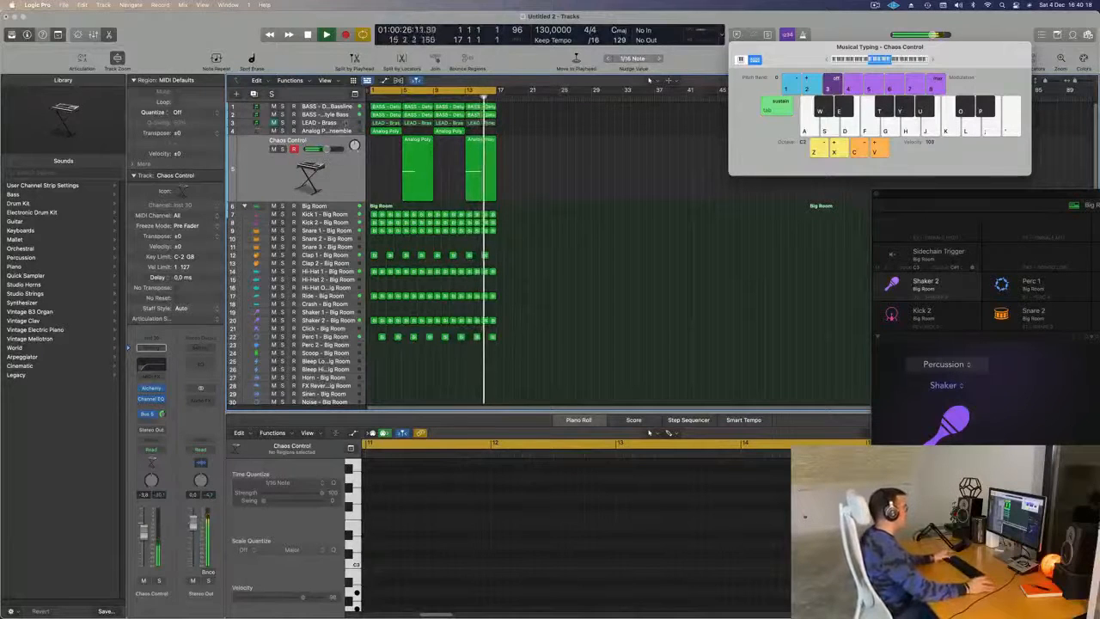
Lower the Filter Control cutoff in the LEAD - Brass track's Sylenth1 while the loop plays from bar 1
click(320, 124)
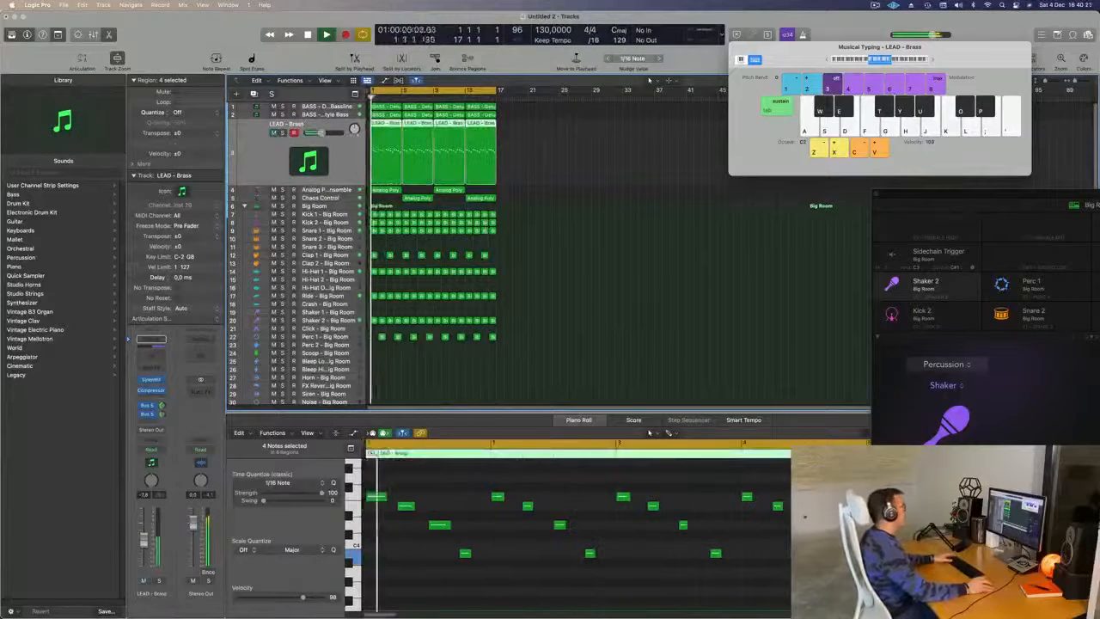
click(153, 383)
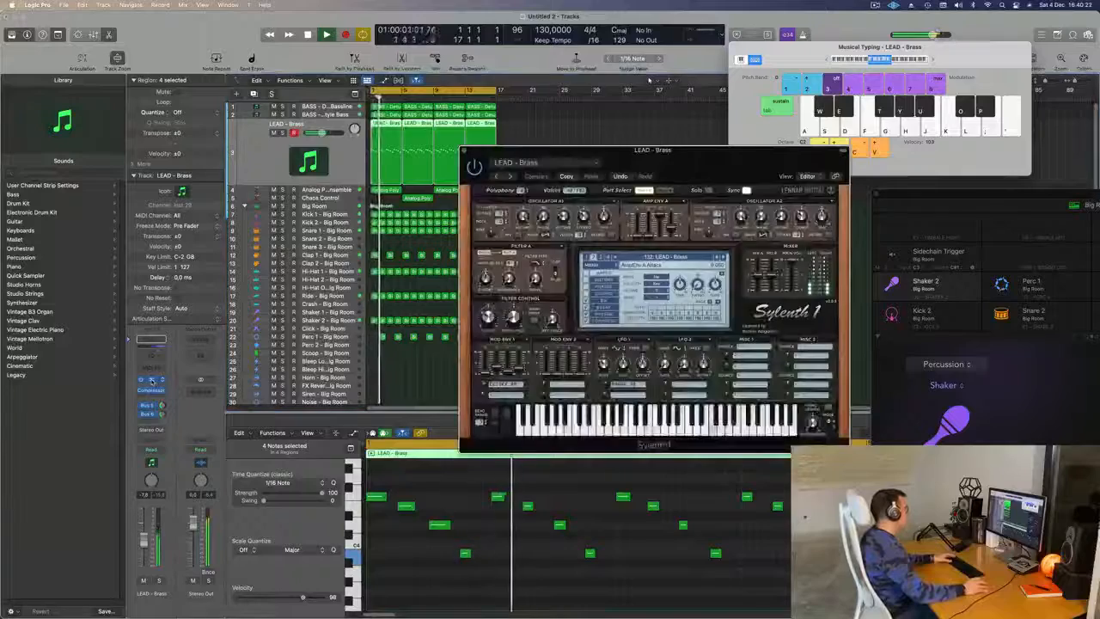
key(Return)
drag(488, 317, 491, 333)
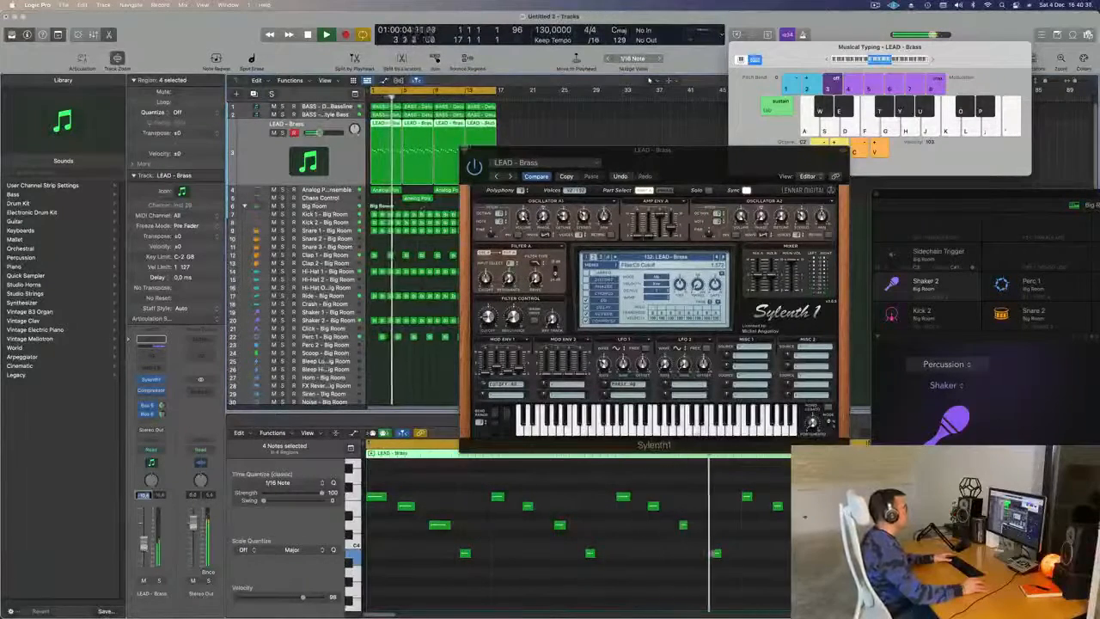
key(super+w)
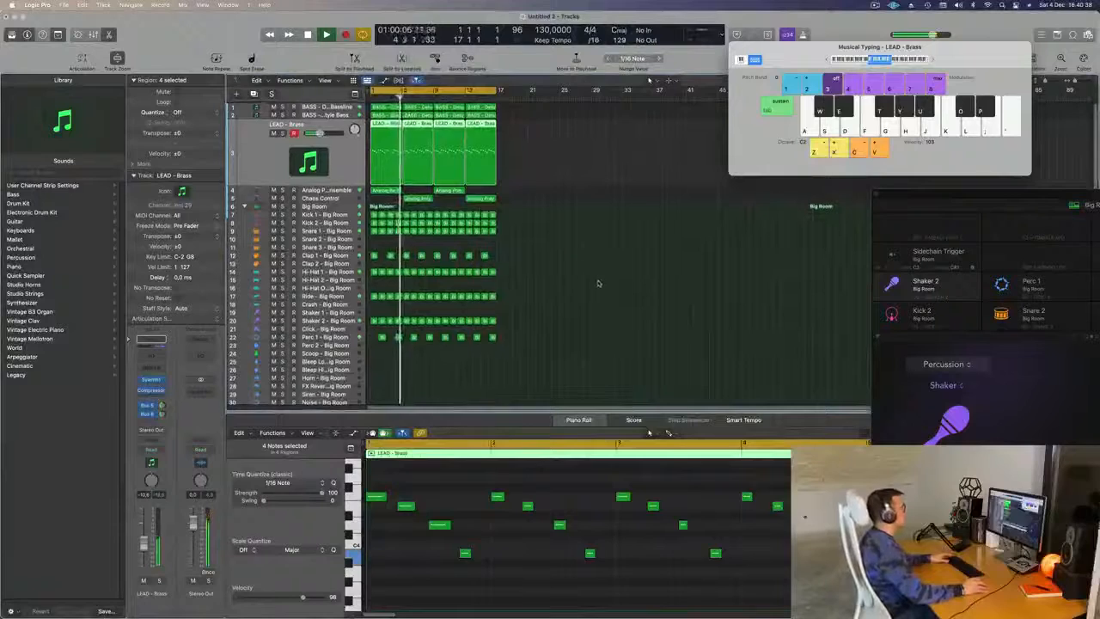
Duplicate the Chaos Control track with its settings and copy its bar 5 region to bar 1 on the new track
scroll(599, 284, up, 5)
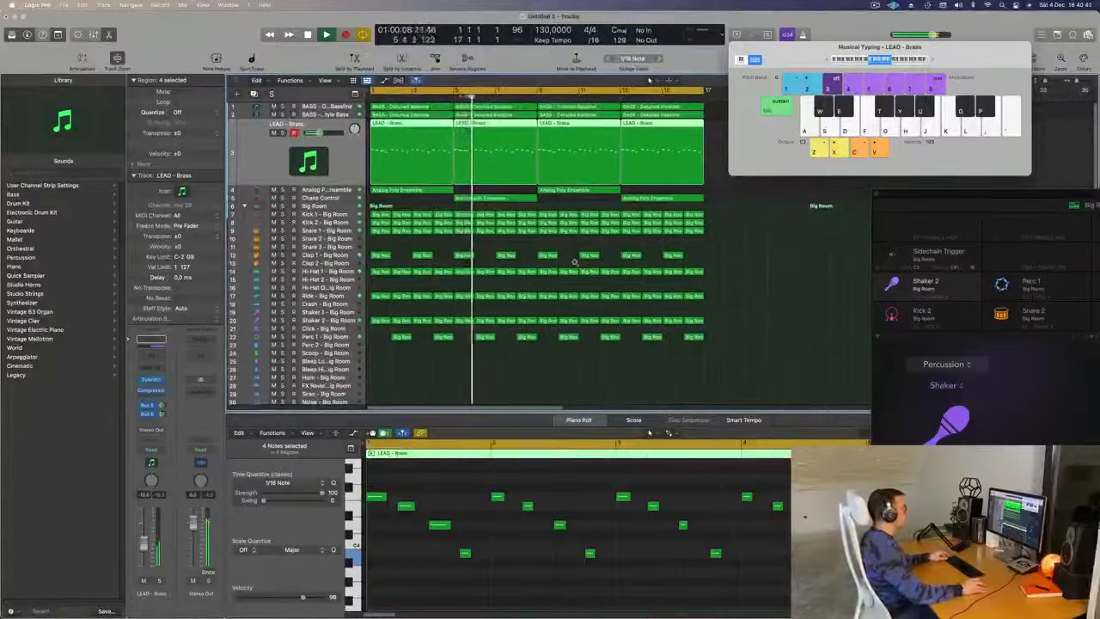
scroll(575, 263, down, 3)
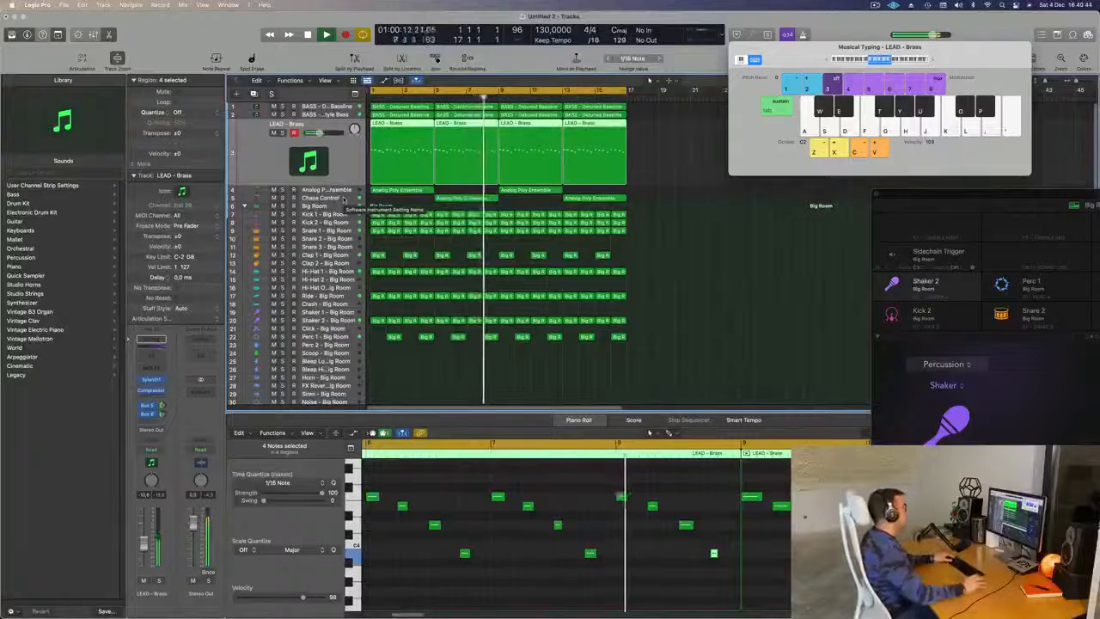
click(344, 200)
key(Return)
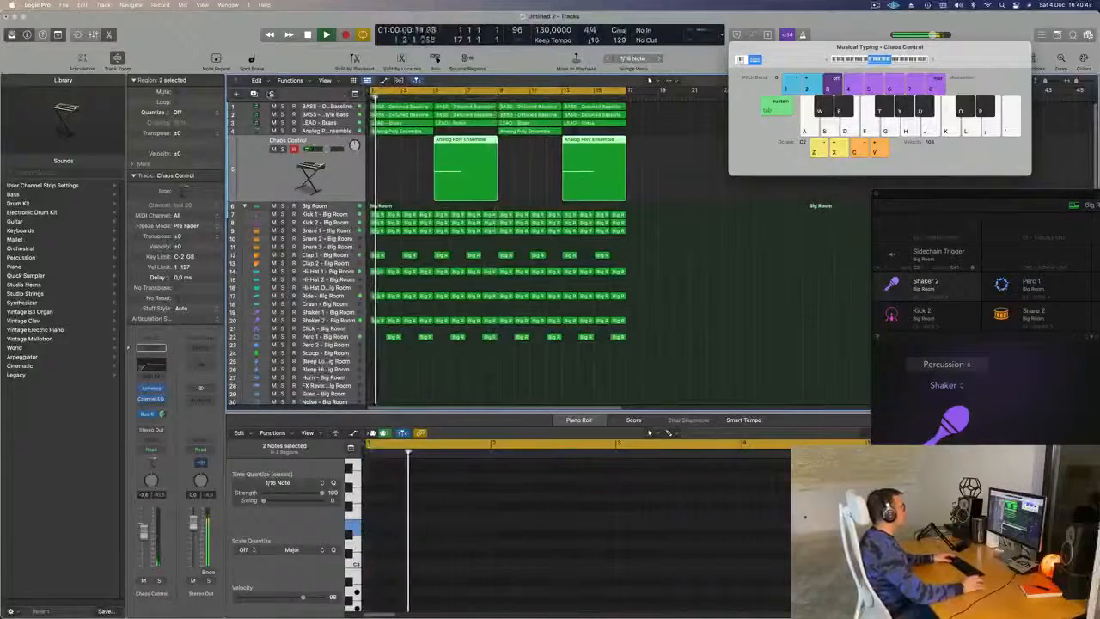
key(alt+super+s)
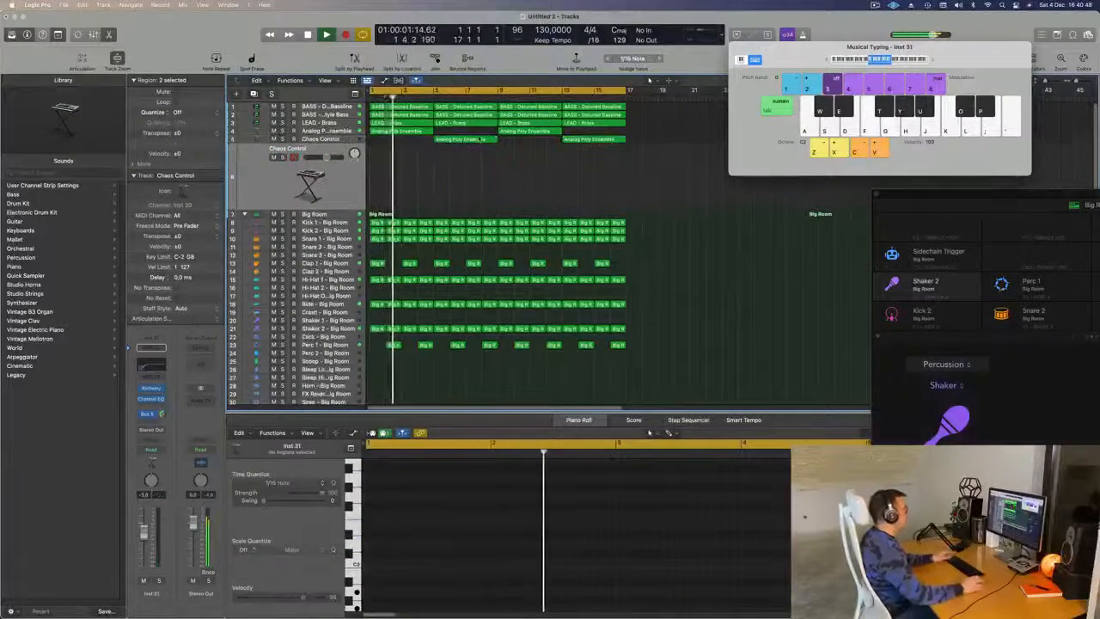
click(466, 140)
drag(467, 142, 401, 169)
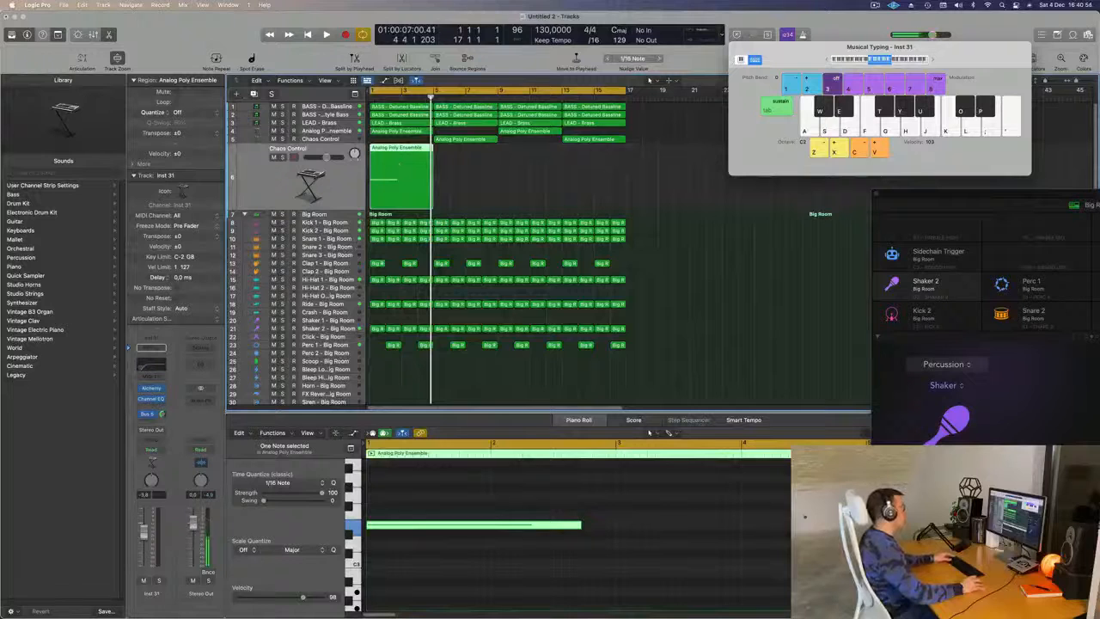
Load the Considered Response preset from Alchemy's Rhythmic category on the duplicated track
click(154, 389)
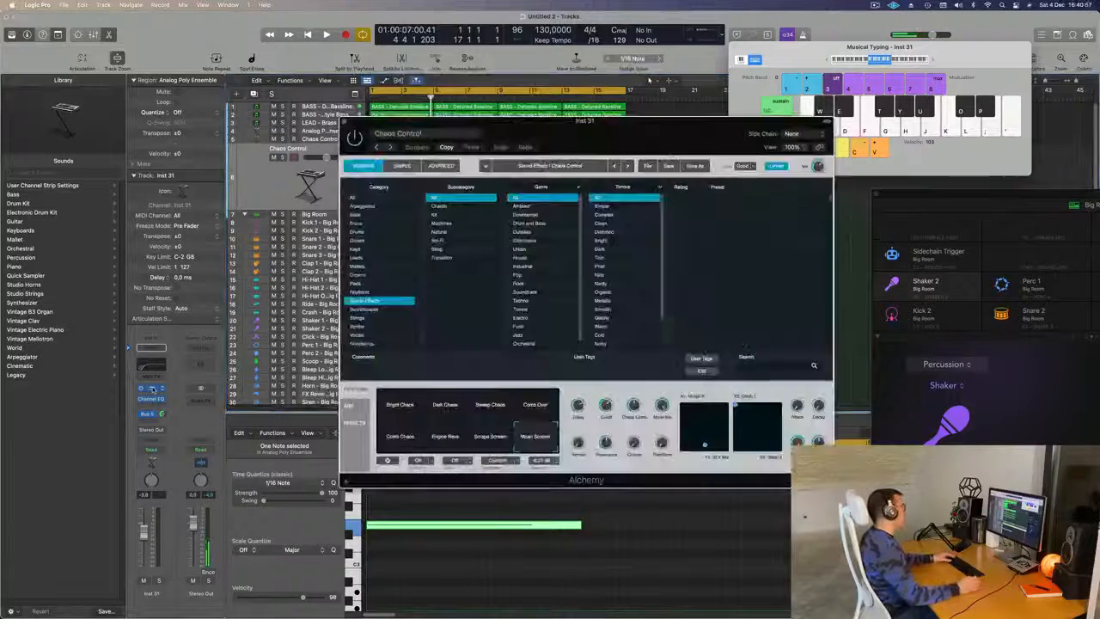
drag(539, 137, 561, 143)
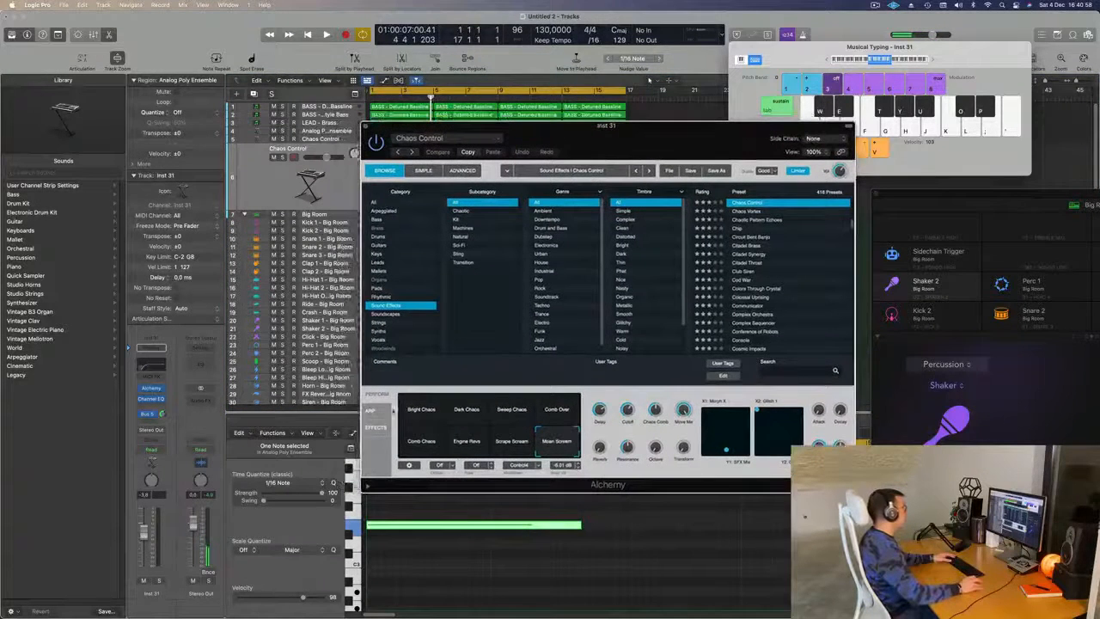
key(Up)
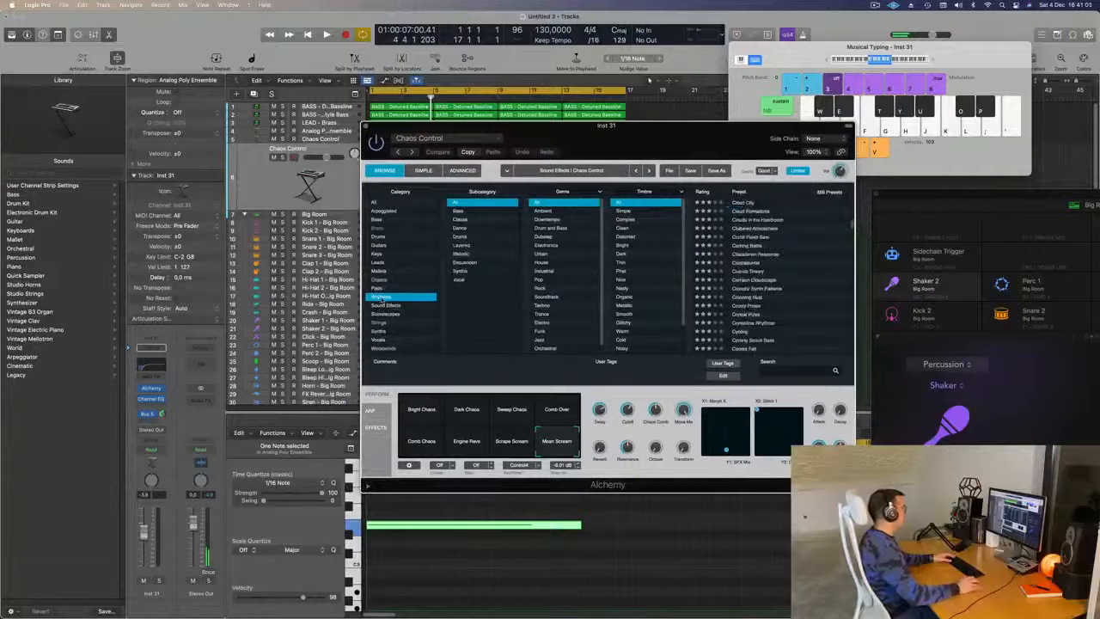
click(759, 257)
drag(665, 146, 799, 168)
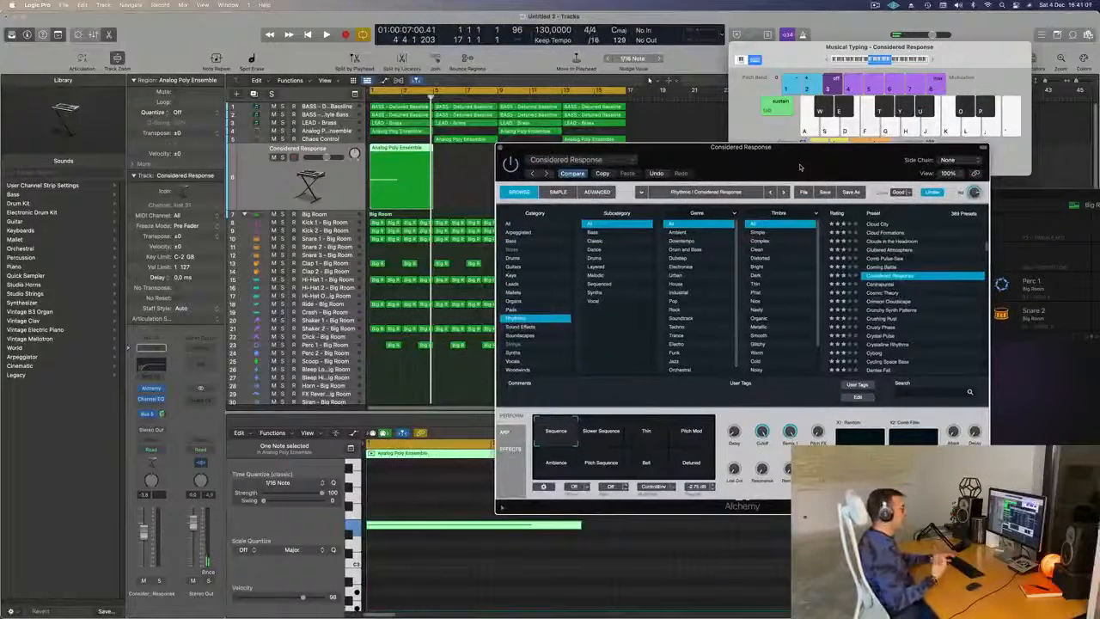
drag(806, 166, 742, 167)
Audition the Considered Response sound from bar 1, toggling the track's solo to compare it with the mix
key(space)
key(space)
key(space)
click(156, 571)
key(space)
key(space)
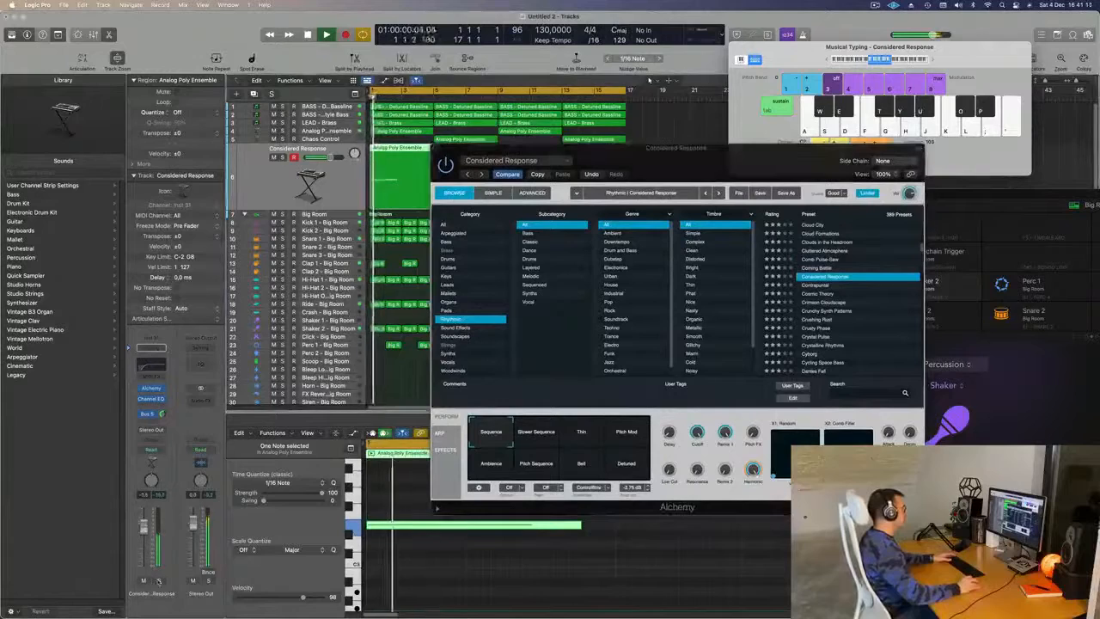
key(space)
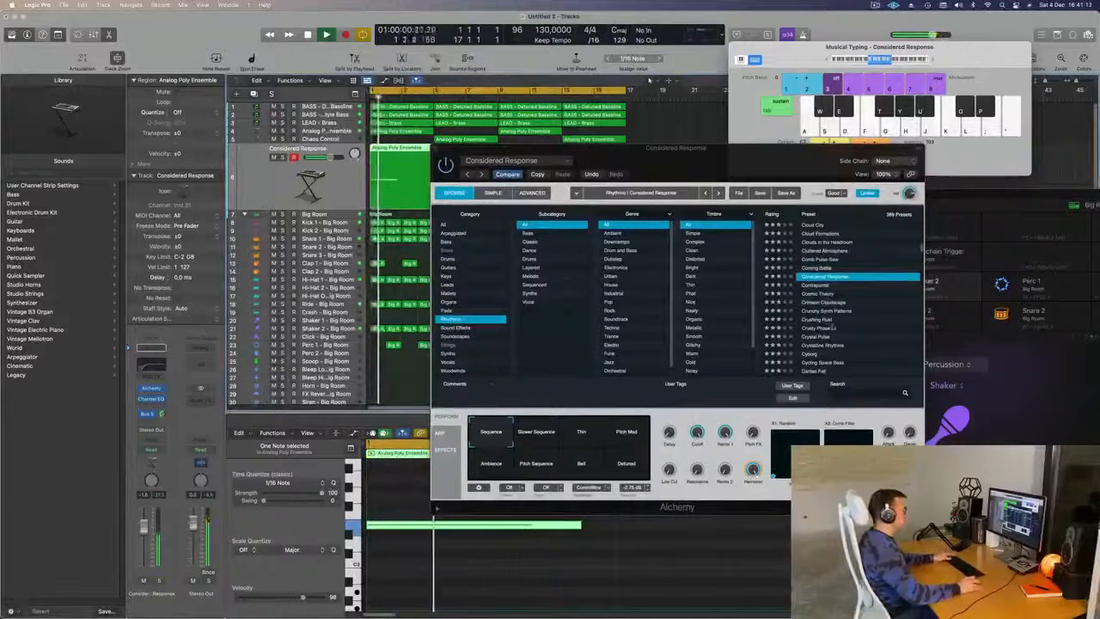
Filter Alchemy's Rhythmic presets to the Drums subcategory and load New Psychology
click(547, 260)
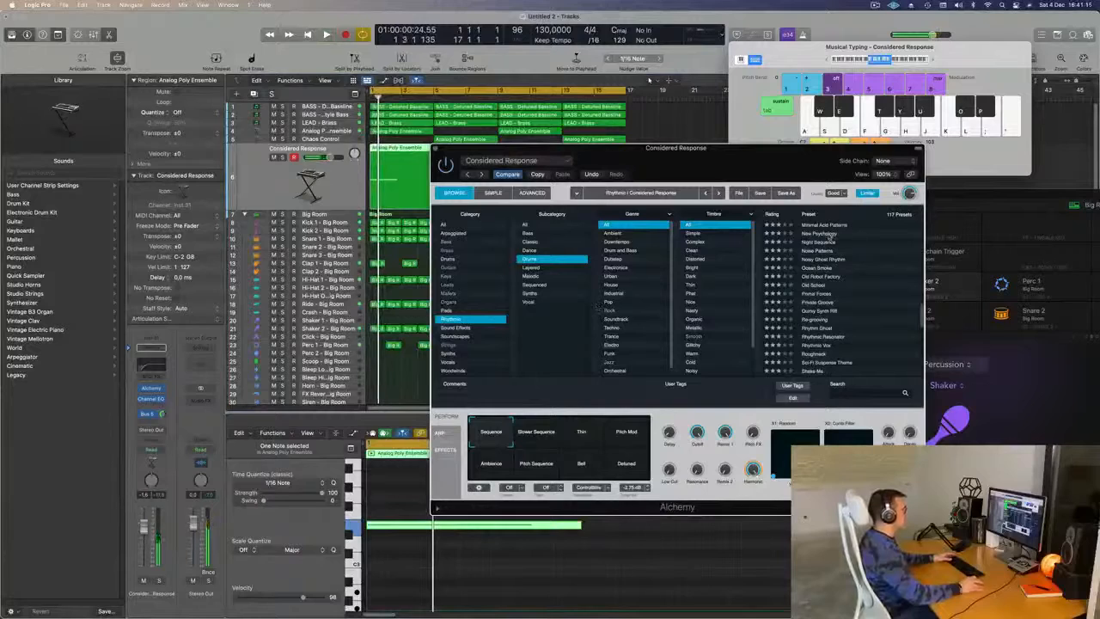
click(820, 233)
drag(678, 147, 724, 126)
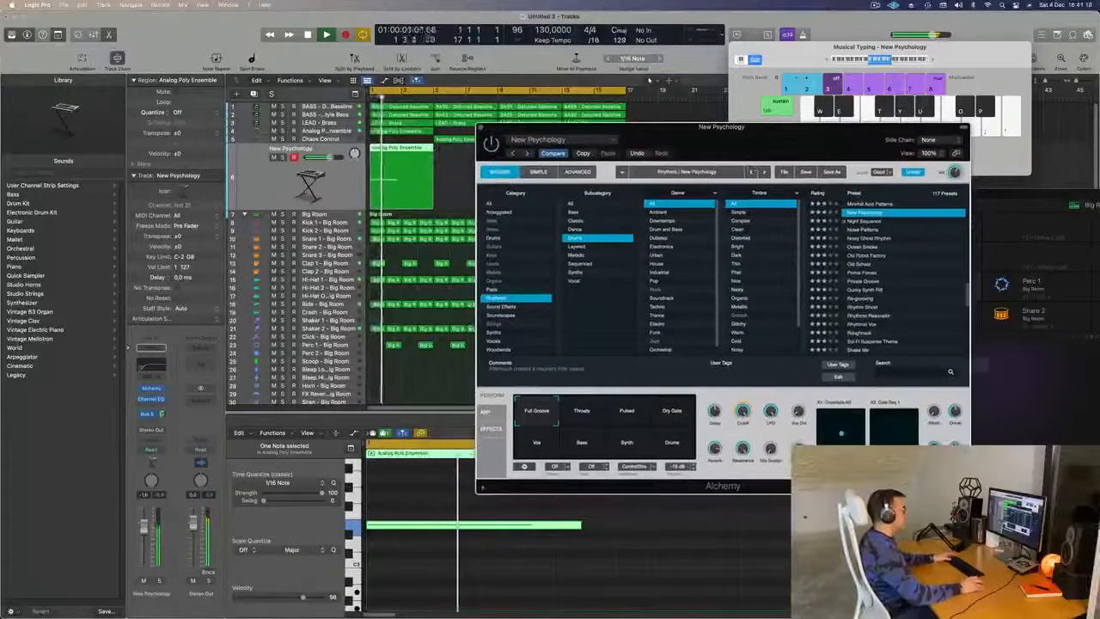
Load the Minimal Acid Patterns preset in Alchemy and audition it from bar 1
click(867, 204)
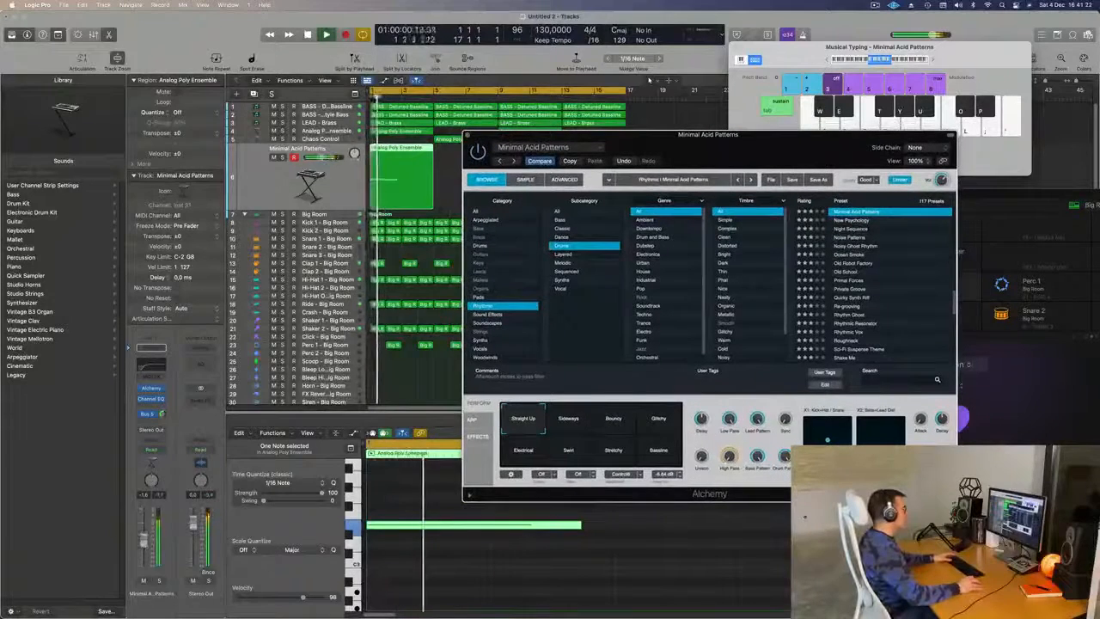
click(372, 98)
key(space)
Load the Private Groove preset and audition it from bar 1, toggling the track's solo to compare it with the mix
scroll(903, 277, down, 3)
click(852, 262)
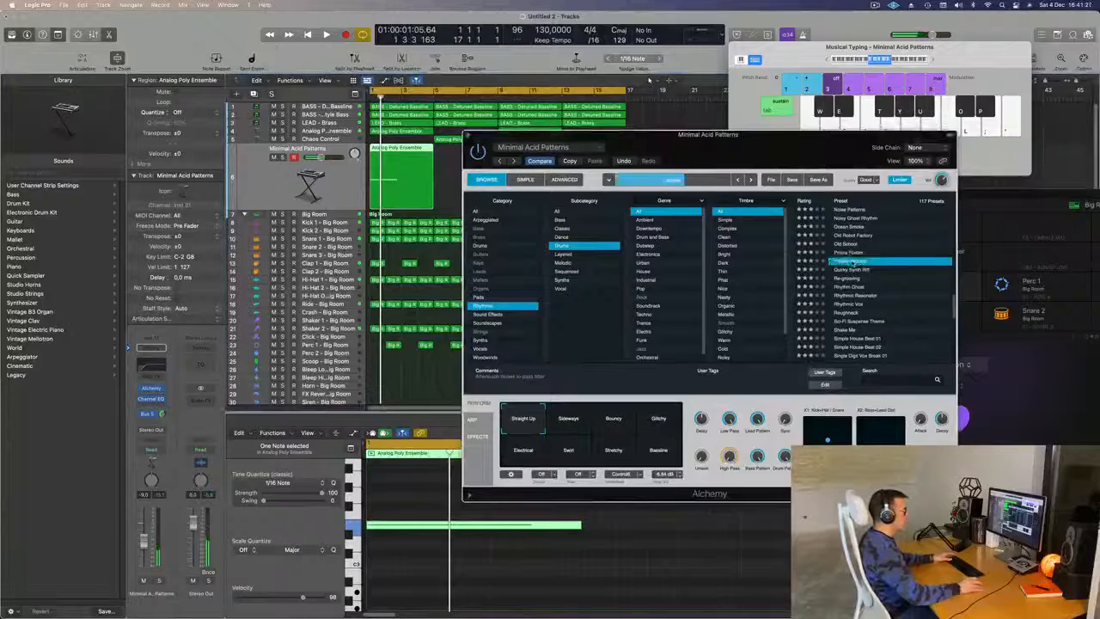
key(space)
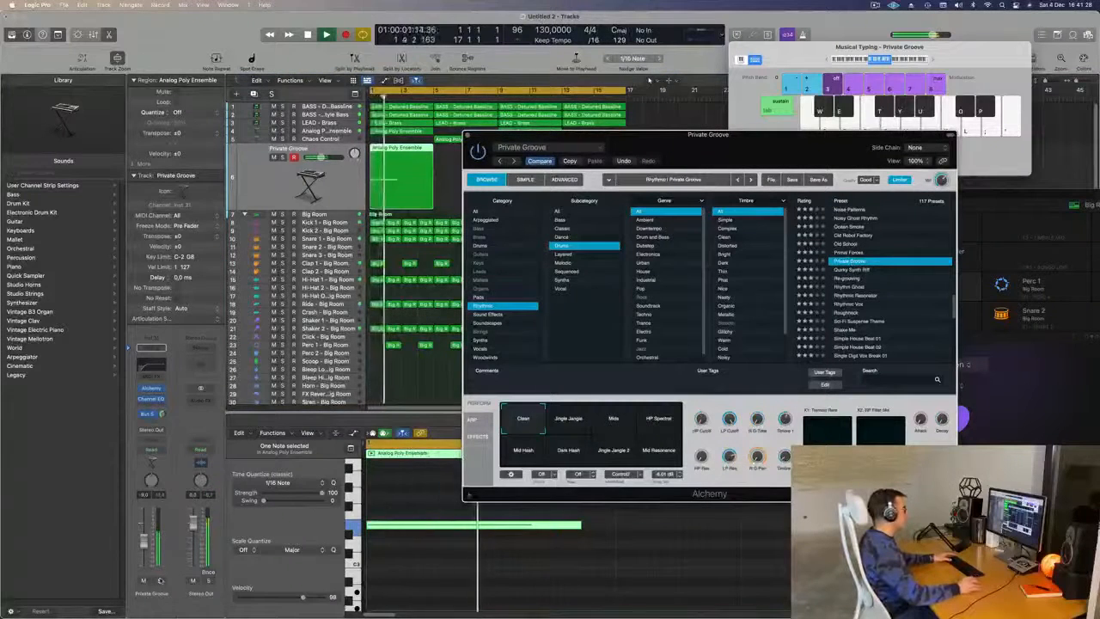
click(160, 581)
click(372, 98)
key(space)
key(space)
click(159, 581)
Load the Re-grooving preset and audition it from bar 1 both soloed and within the mix
key(Return)
key(Down)
key(Down)
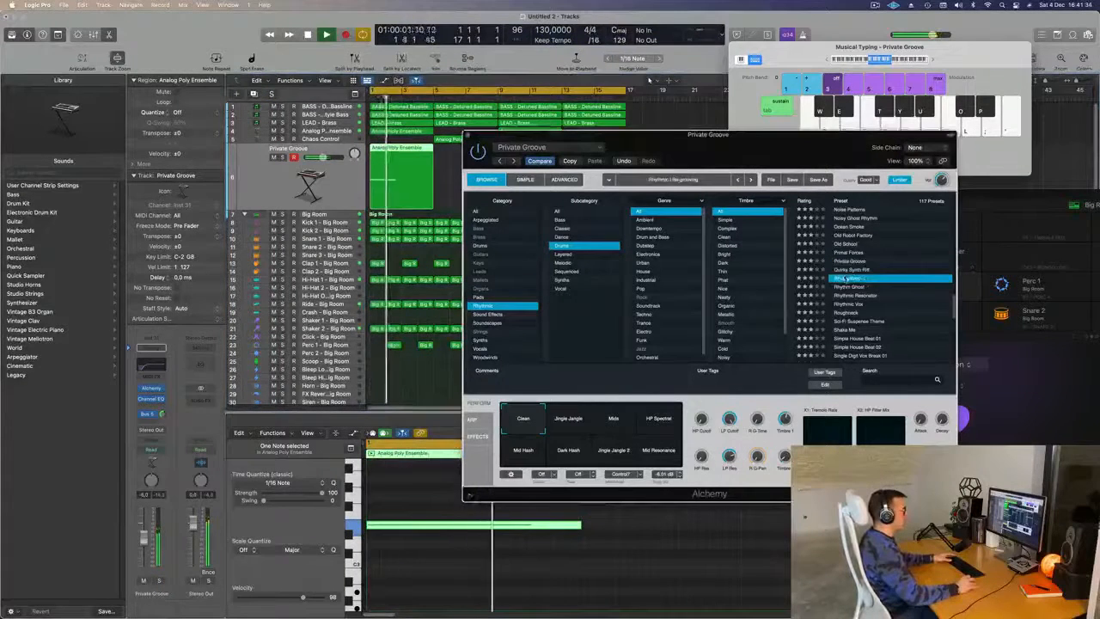
click(159, 581)
click(159, 581)
key(Return)
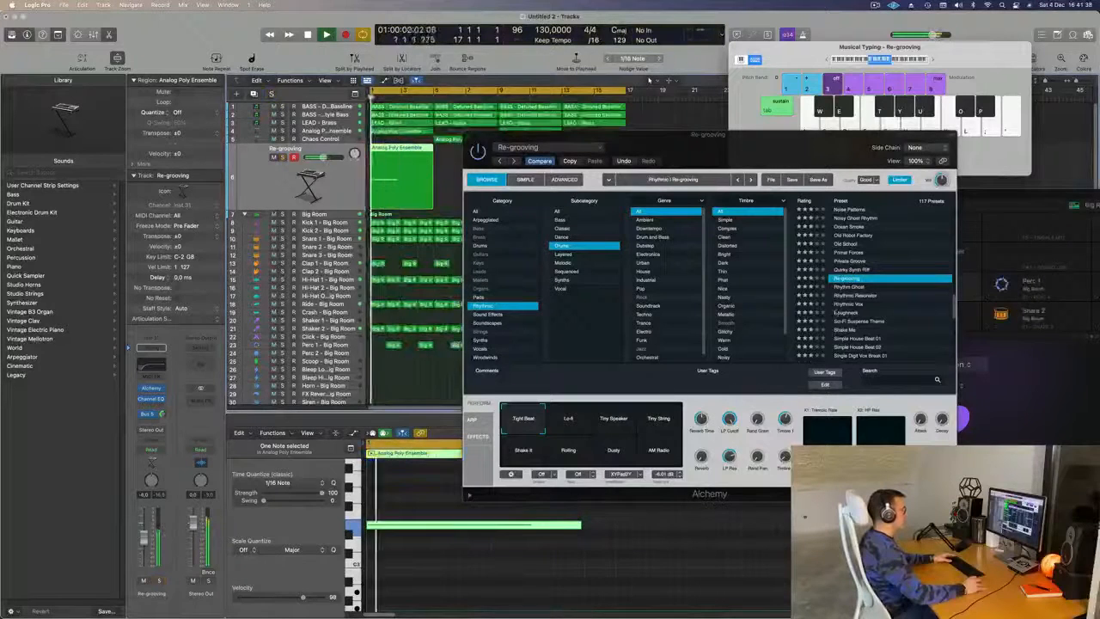
Try the Rhythmic Resonator and Shake Me presets against the mix, and load Slap The Conga
click(864, 296)
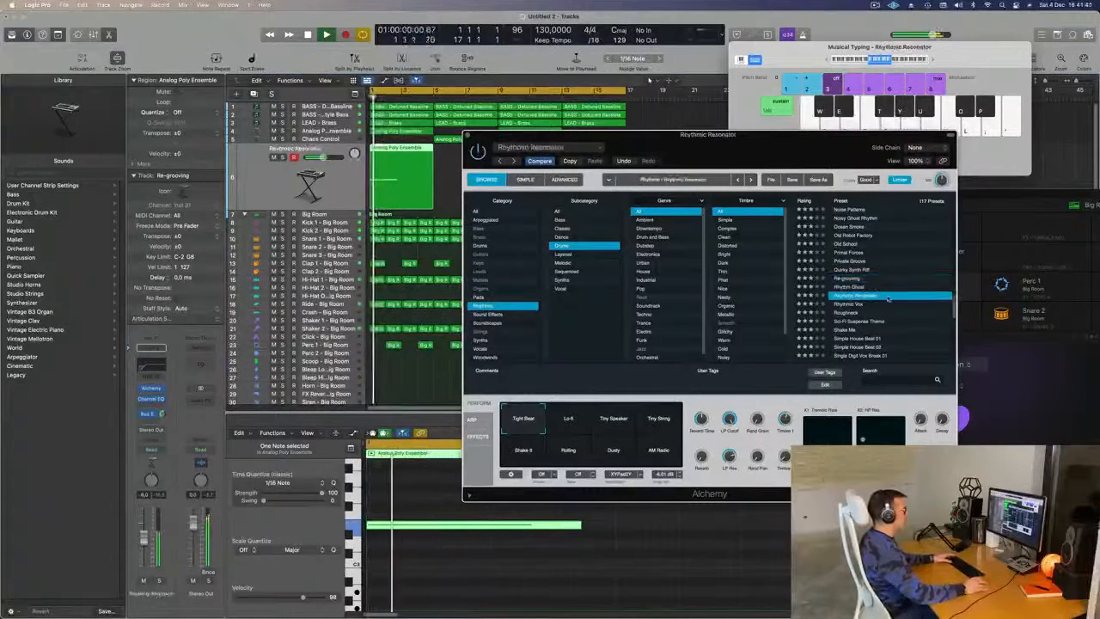
scroll(894, 283, down, 3)
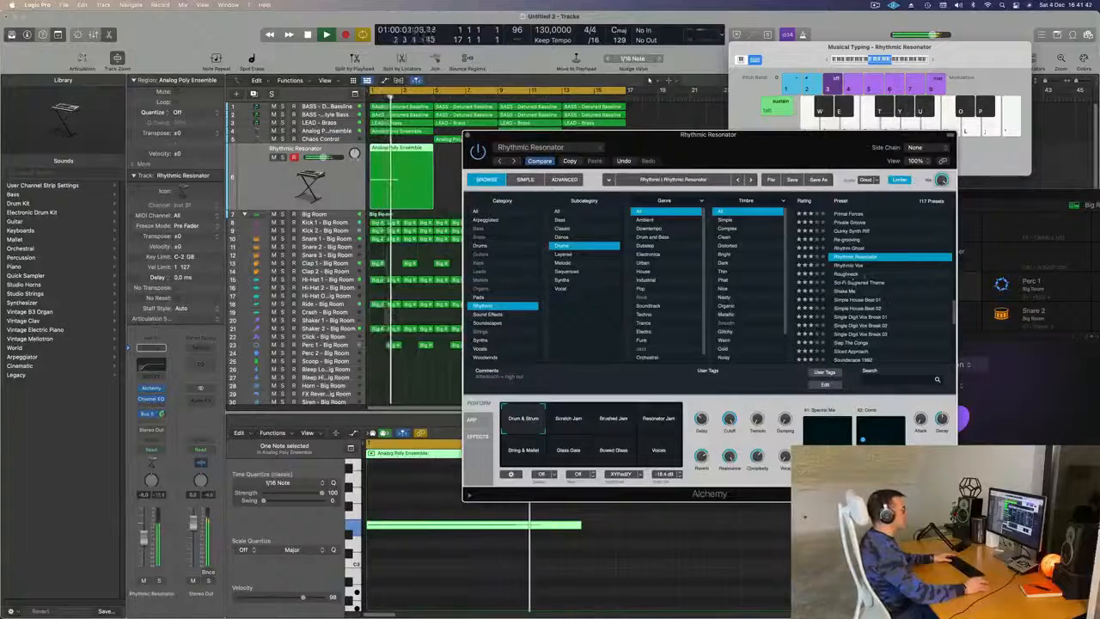
click(846, 292)
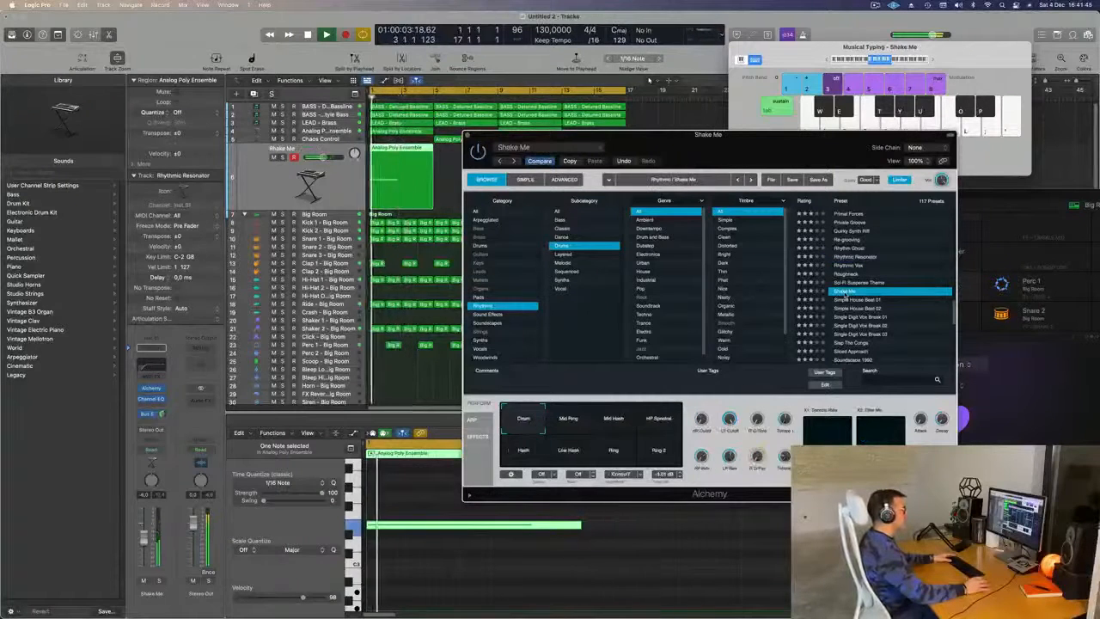
scroll(907, 284, down, 4)
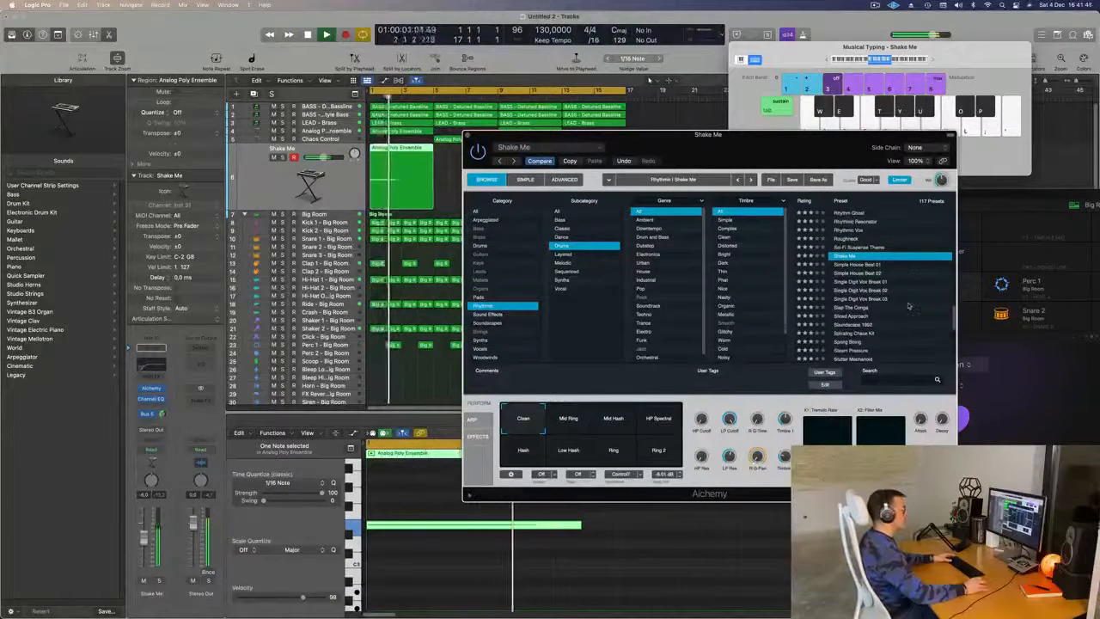
click(854, 307)
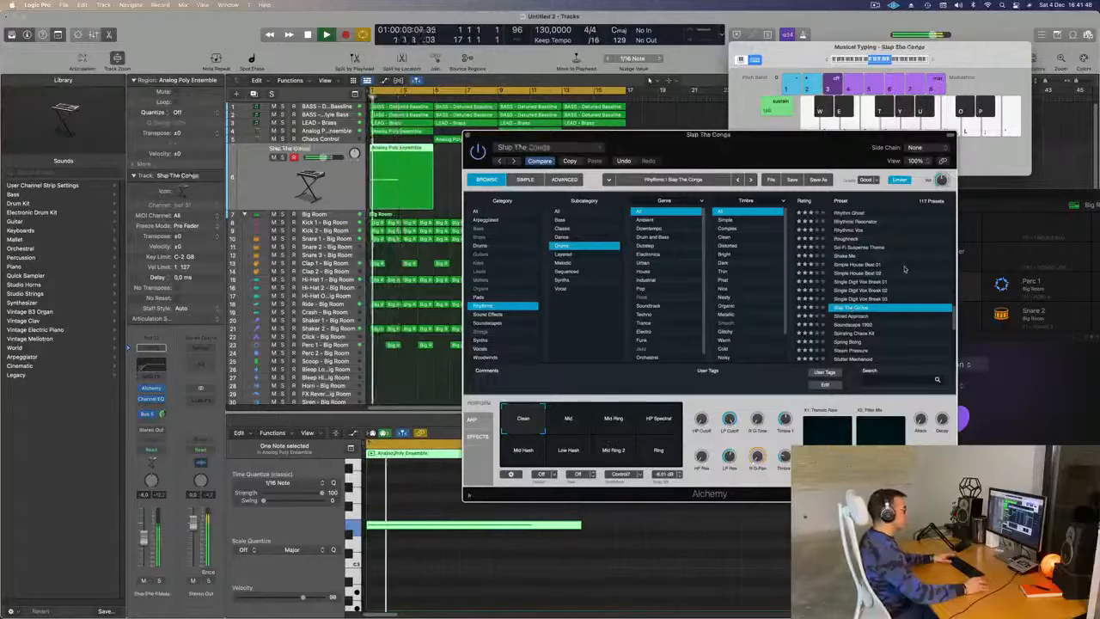
scroll(911, 268, down, 4)
scroll(911, 268, up, 3)
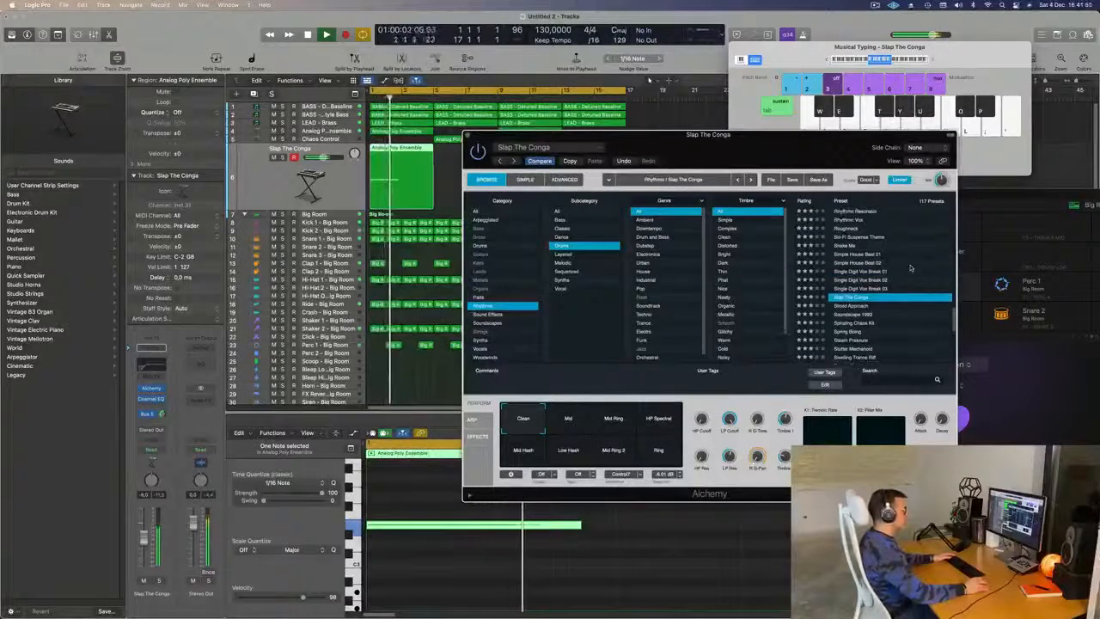
Compare Slap The Conga's performance snapshots during playback, including HP Spectral, Mid, Low Hash, Mid Hash and Mid Ring 2, and choose Mid Ring
click(617, 422)
key(space)
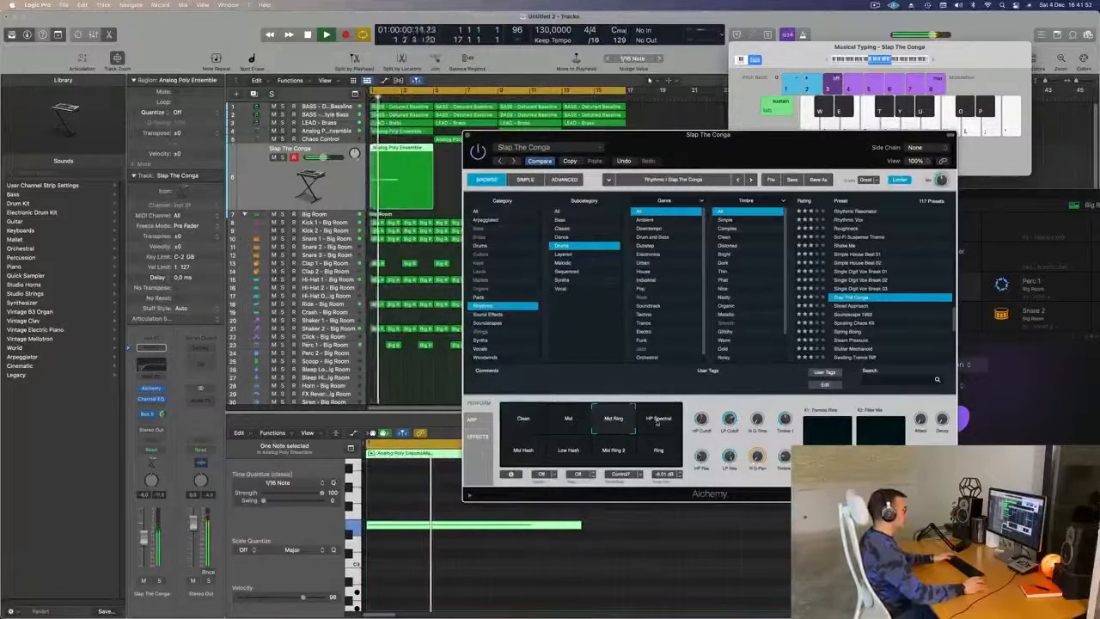
click(659, 419)
click(577, 420)
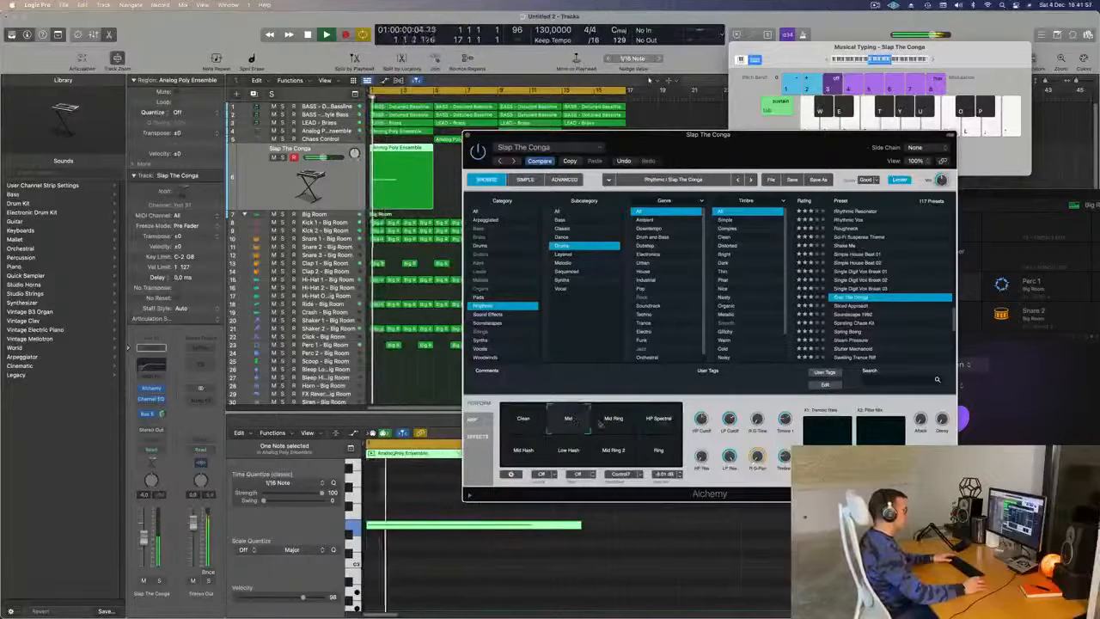
click(615, 421)
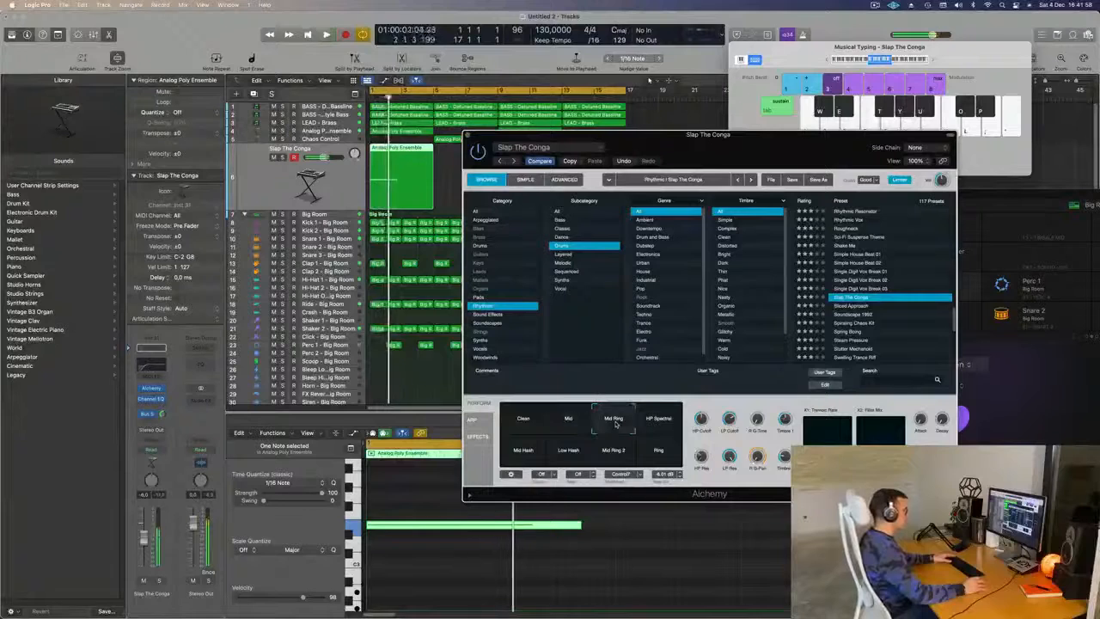
click(612, 451)
click(565, 454)
click(522, 452)
click(613, 452)
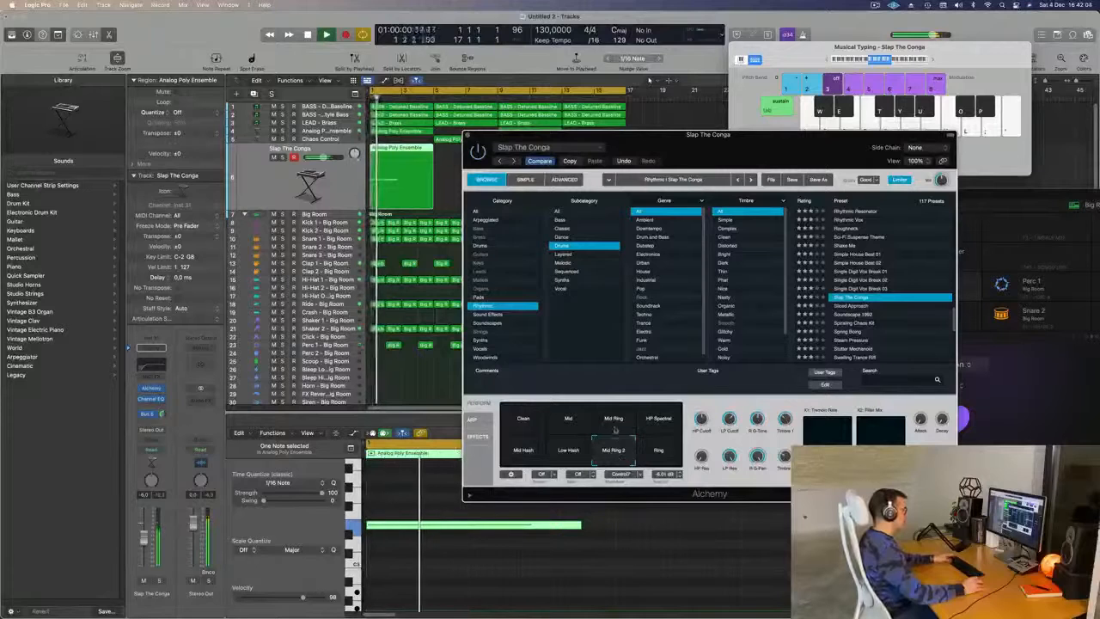
click(613, 419)
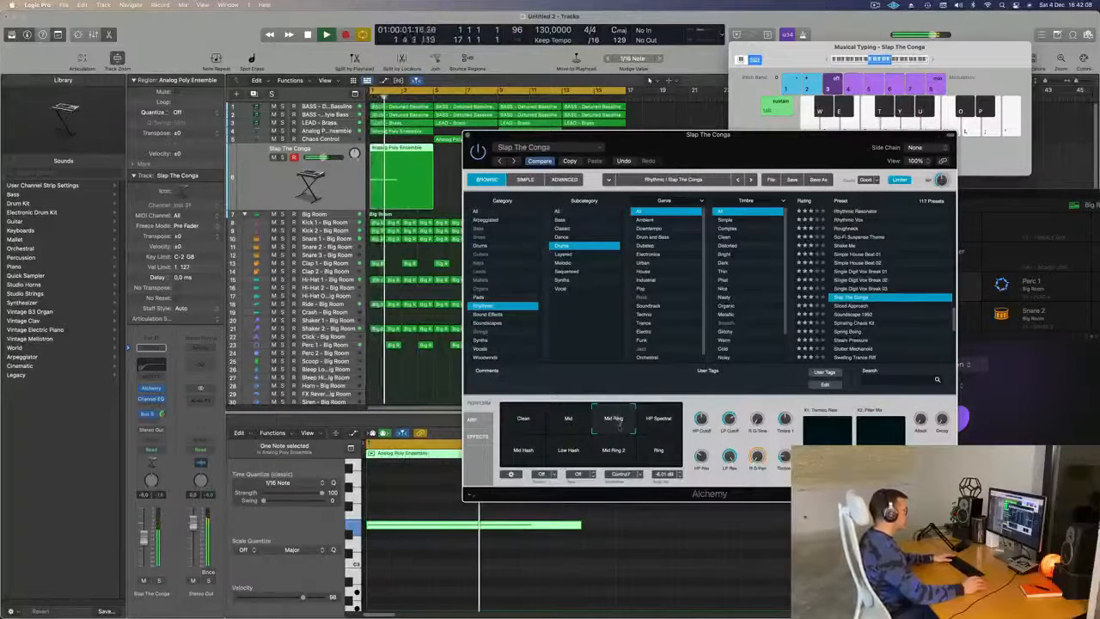
Solo the Slap The Conga track, compare the Mid Ring 2 and Mid Hash snapshots, and return to Mid Ring
click(158, 581)
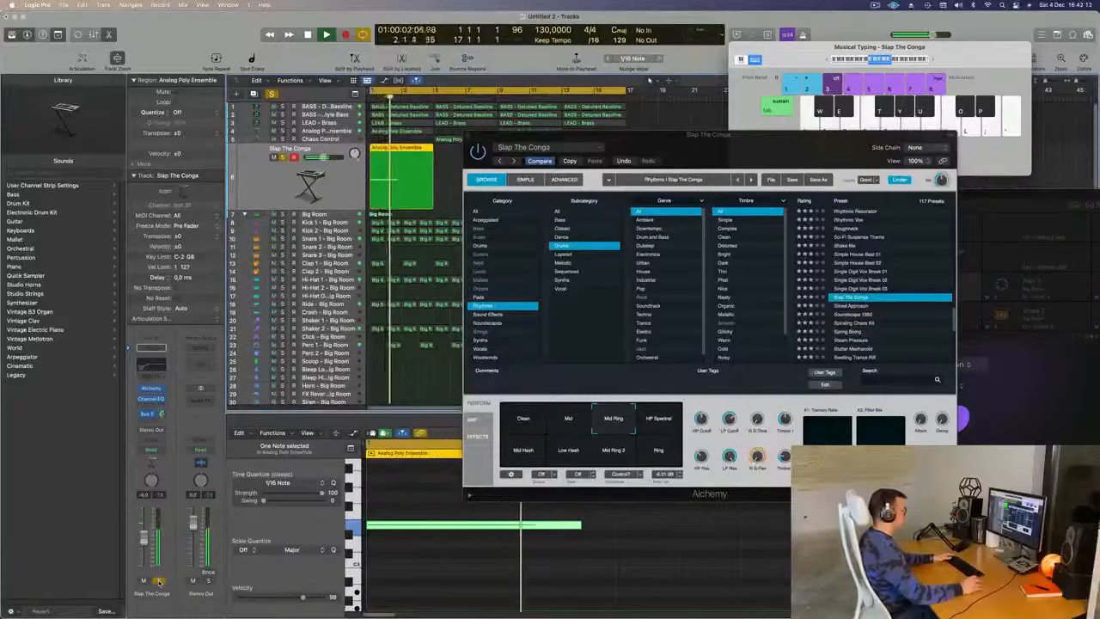
click(613, 454)
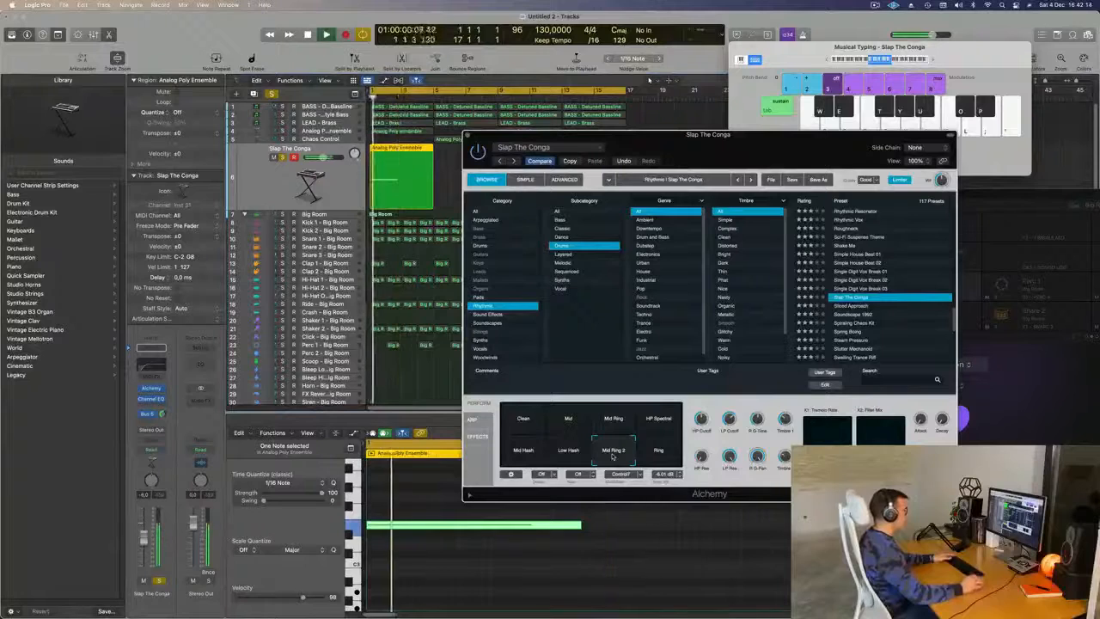
click(615, 418)
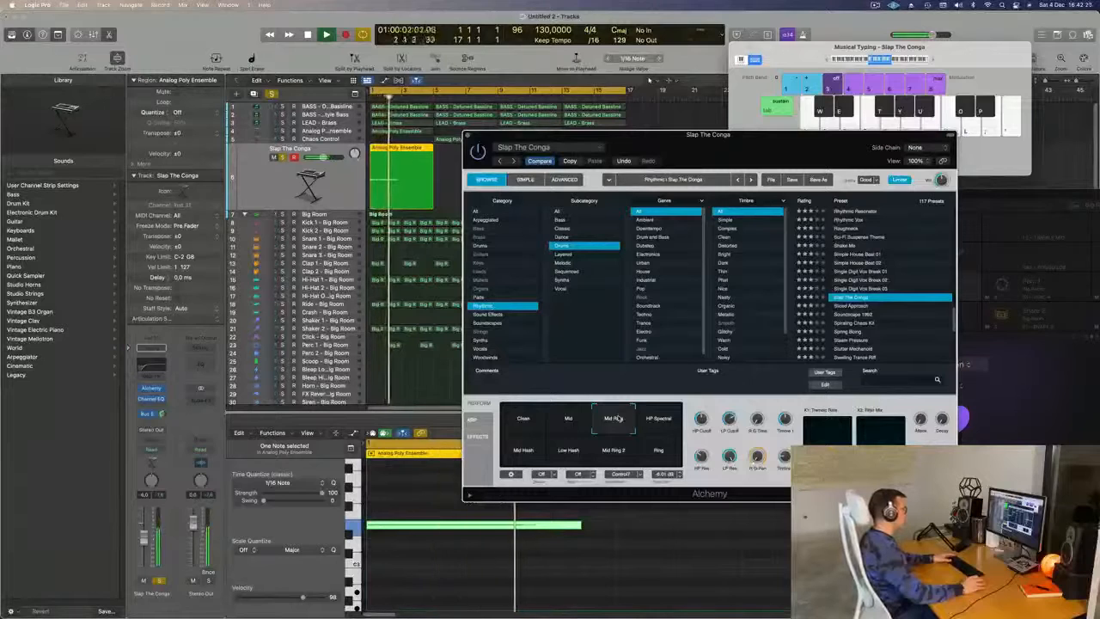
click(530, 457)
click(614, 449)
click(617, 420)
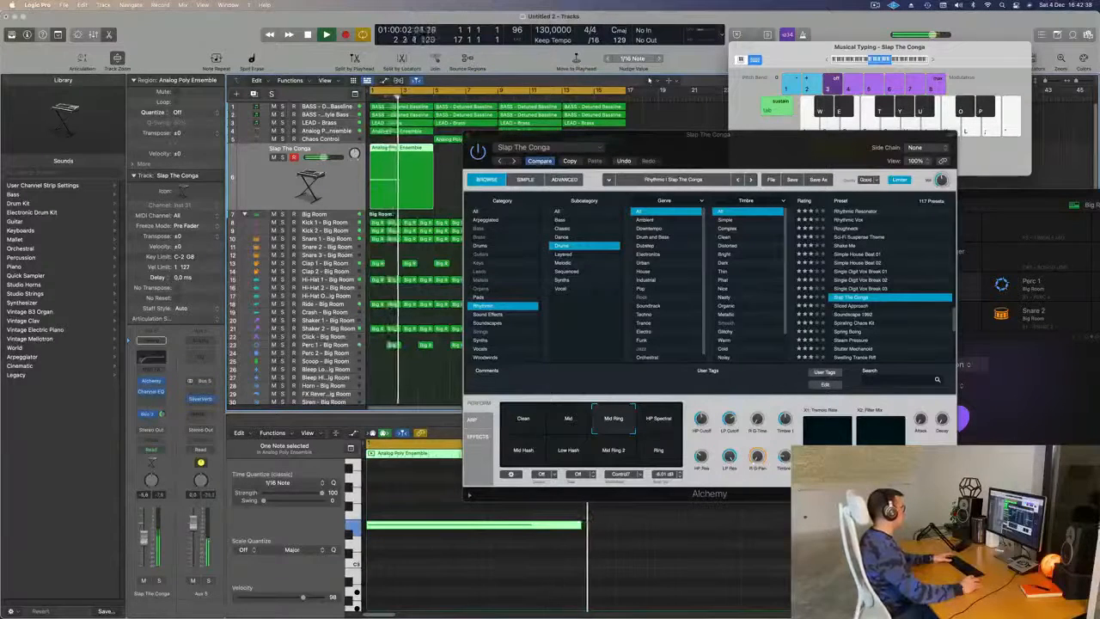
Add a second send on the Slap The Conga track to Bus 6 and close the Alchemy window
click(151, 414)
mouse_move(155, 434)
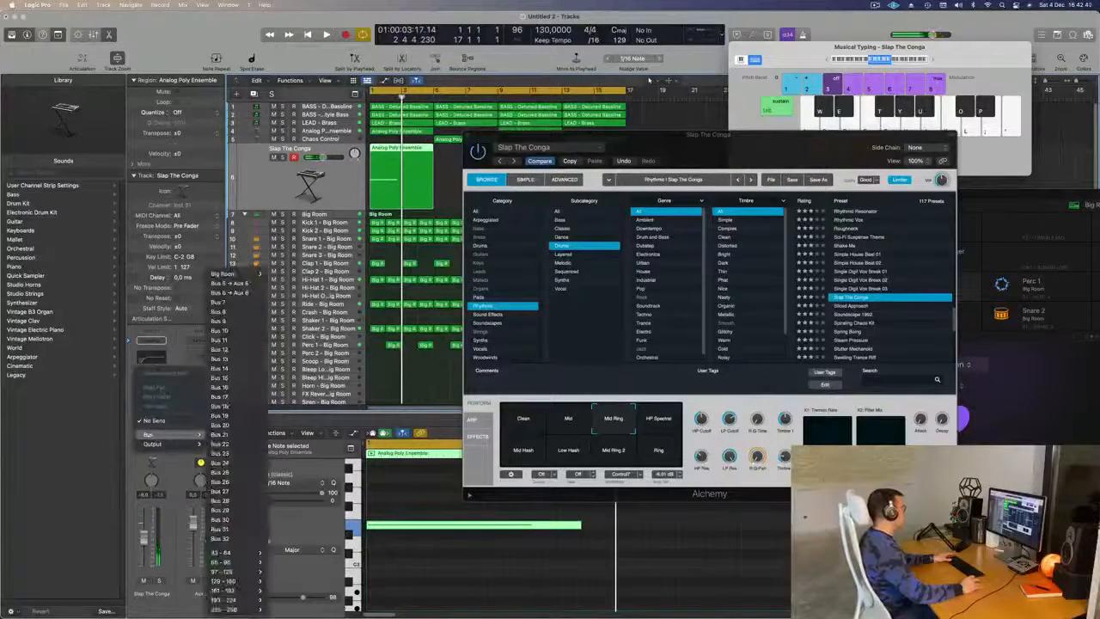
click(230, 292)
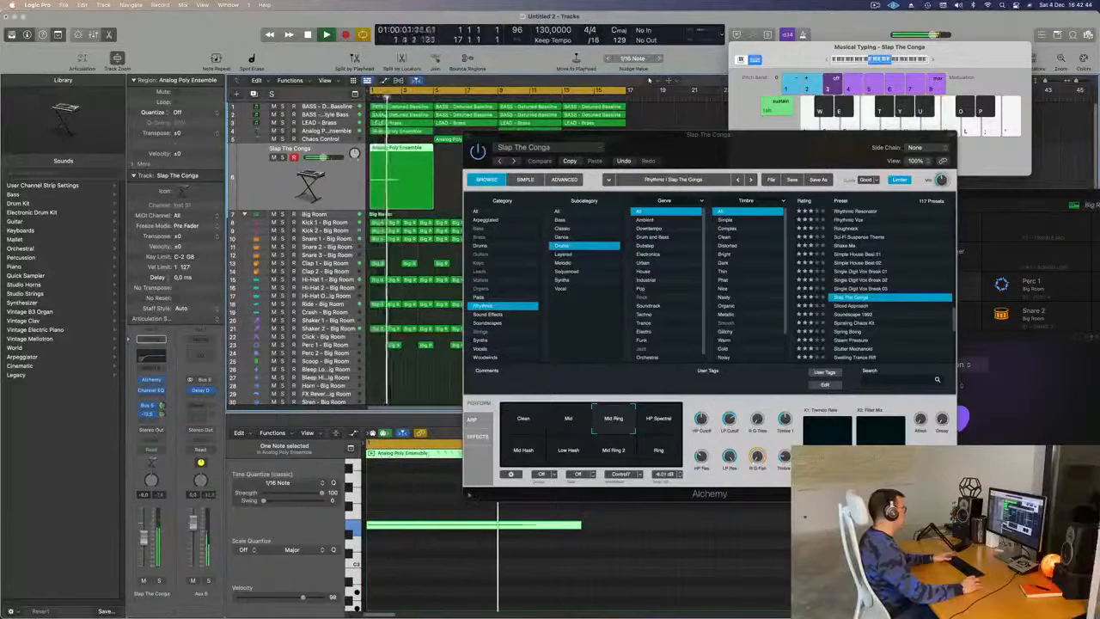
click(470, 136)
key(space)
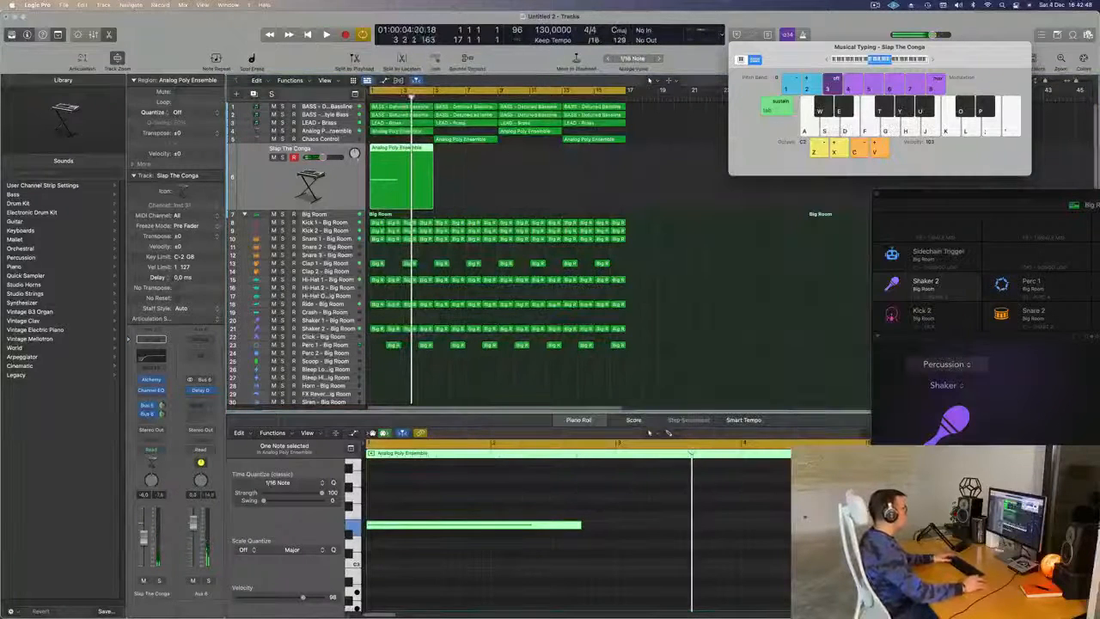
Cut the Slap The Conga region at bar 3, delete the remainder, and extend its note to the region's end
key(super+t)
key(Delete)
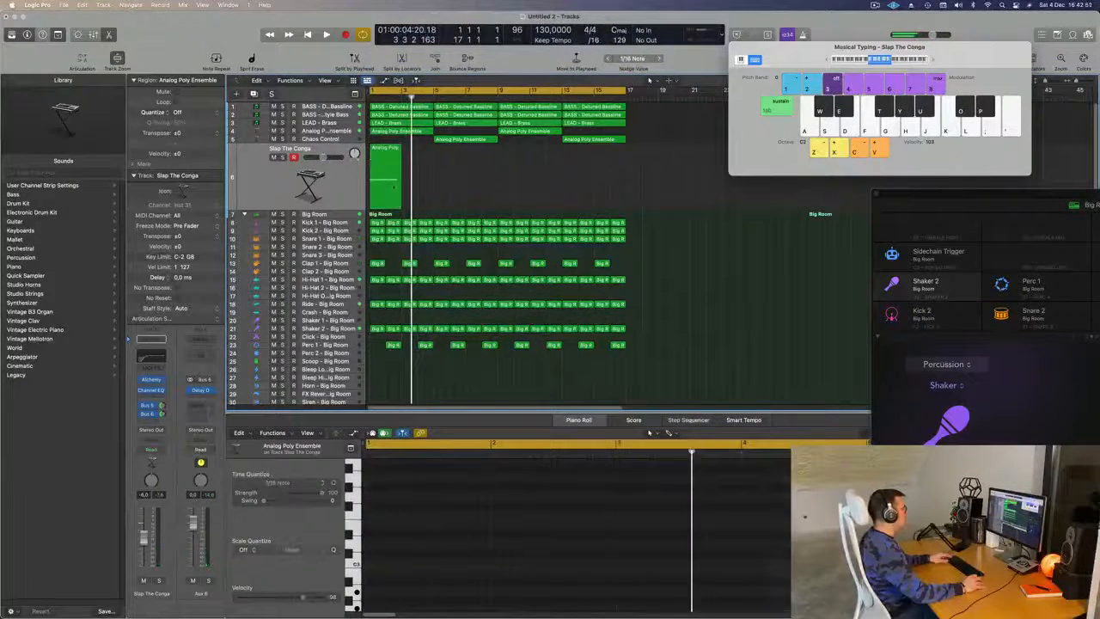
drag(581, 525, 612, 533)
key(space)
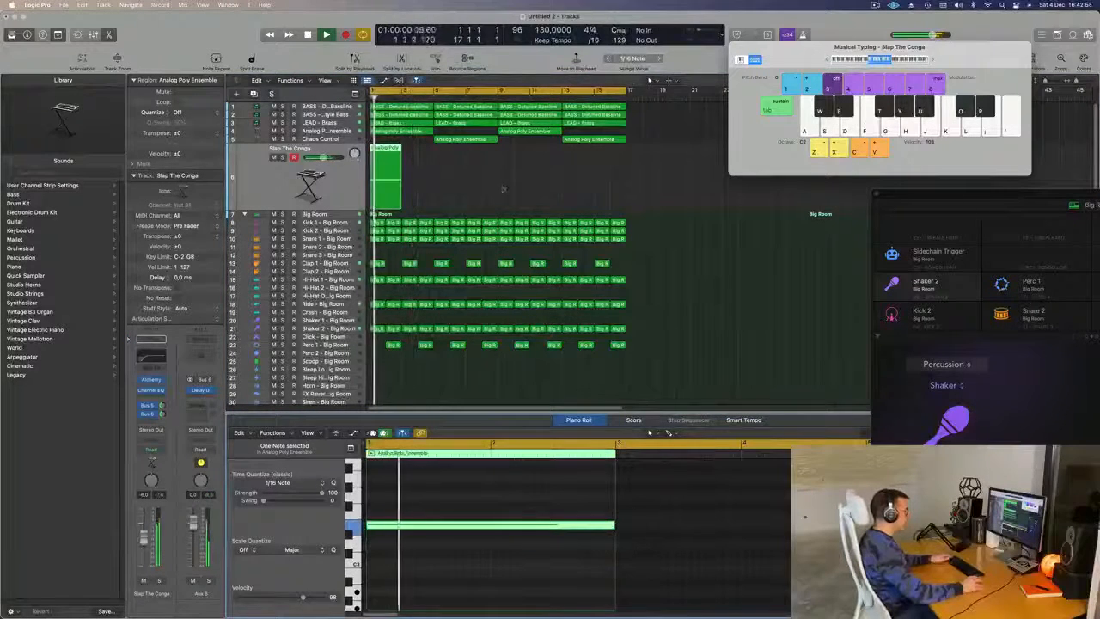
Repeat the two-bar region up to bar 17, remove the surplus copy, and select all the track's regions for playback from bar 1
key(super+r)
key(super+r)
key(super+r)
key(super+r)
key(super+r)
key(super+r)
key(super+r)
key(super+r)
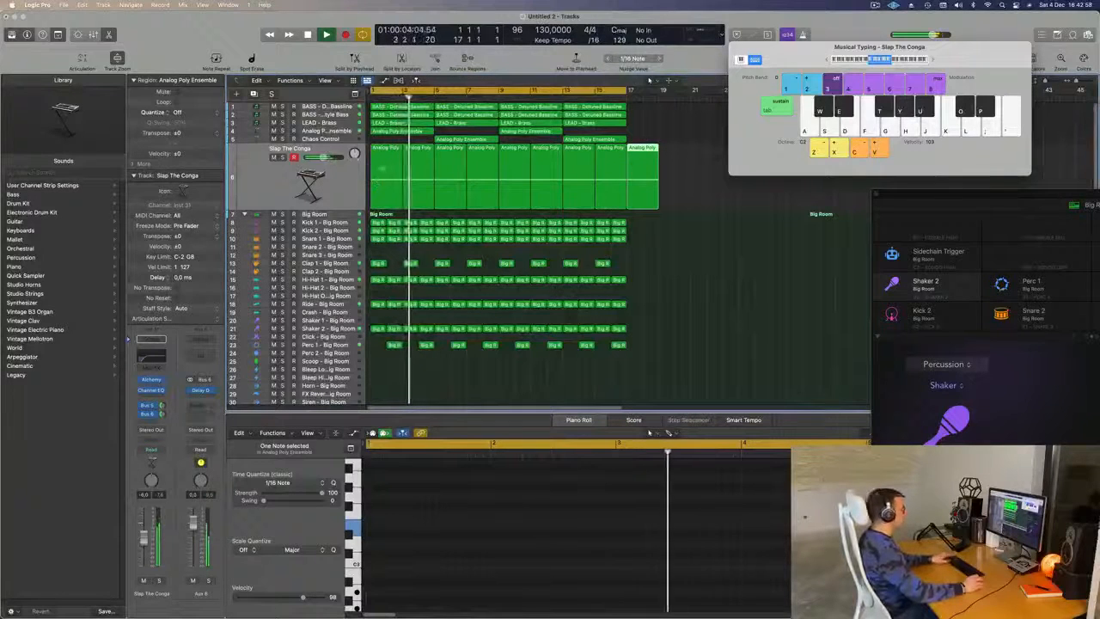
key(super+z)
click(332, 189)
key(Return)
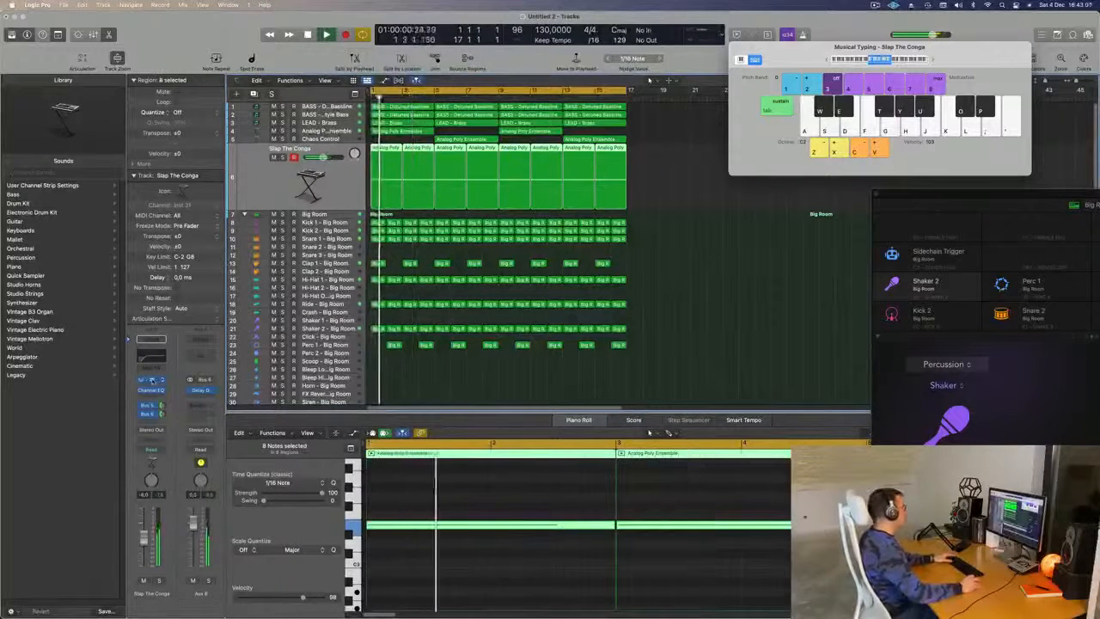
Reopen Alchemy, try the Sliced Approach and Soundscape 1992 presets, and load Spring Boing, checking it in solo
click(150, 380)
drag(786, 150, 688, 169)
click(666, 228)
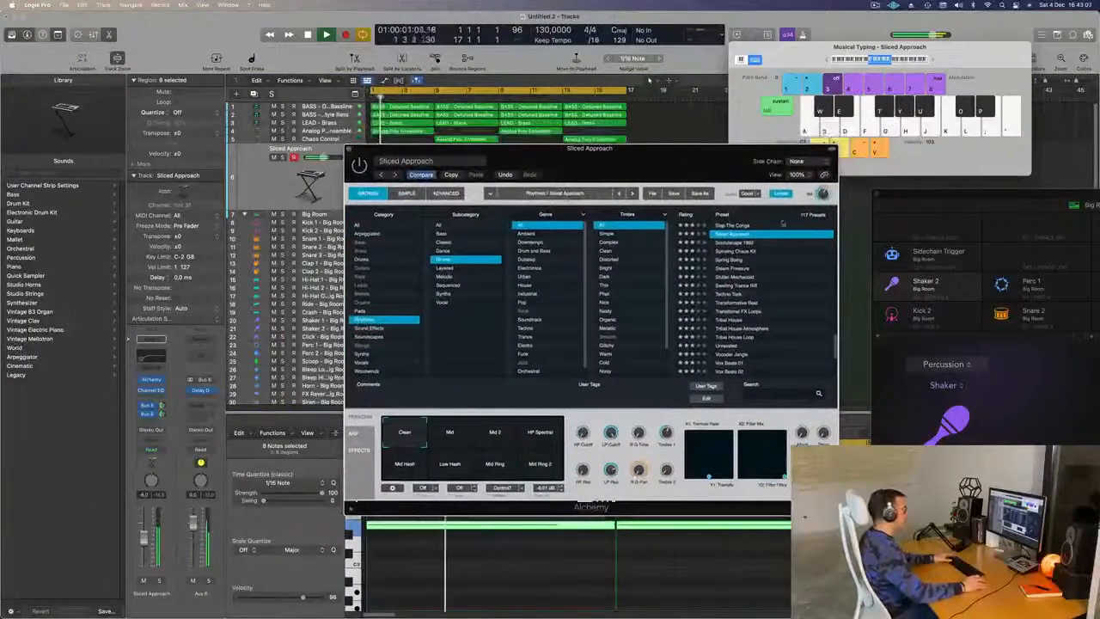
click(744, 244)
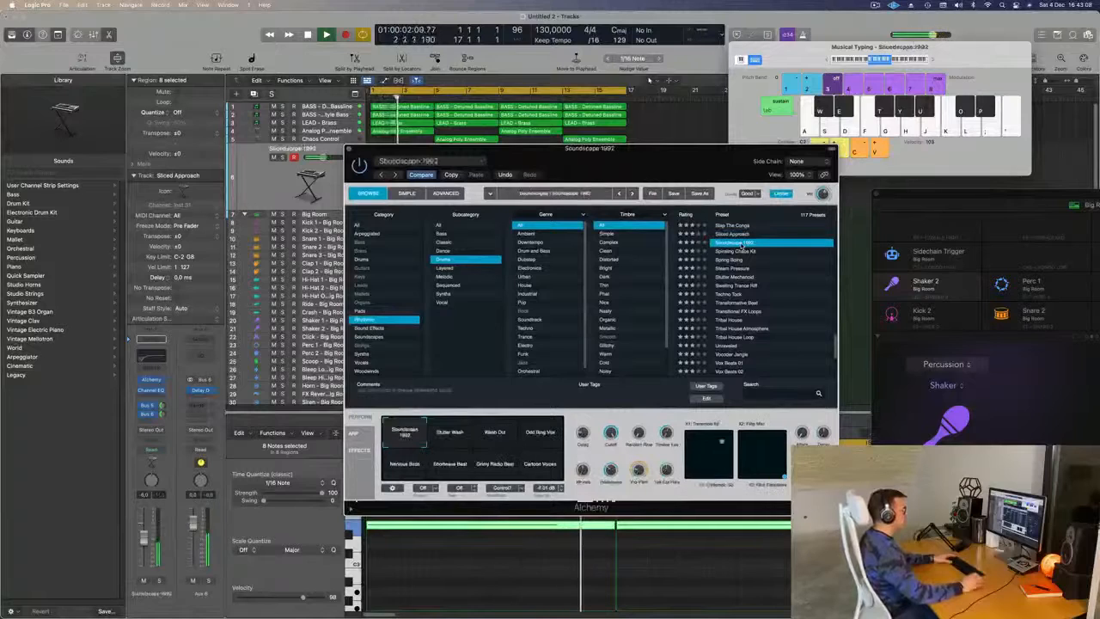
click(753, 256)
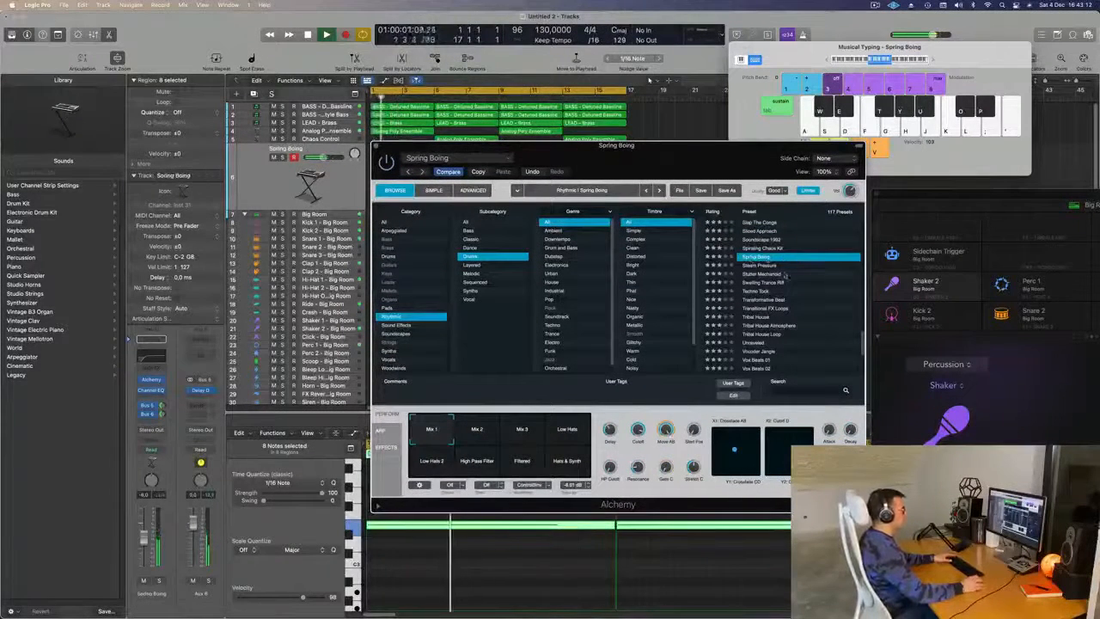
click(159, 582)
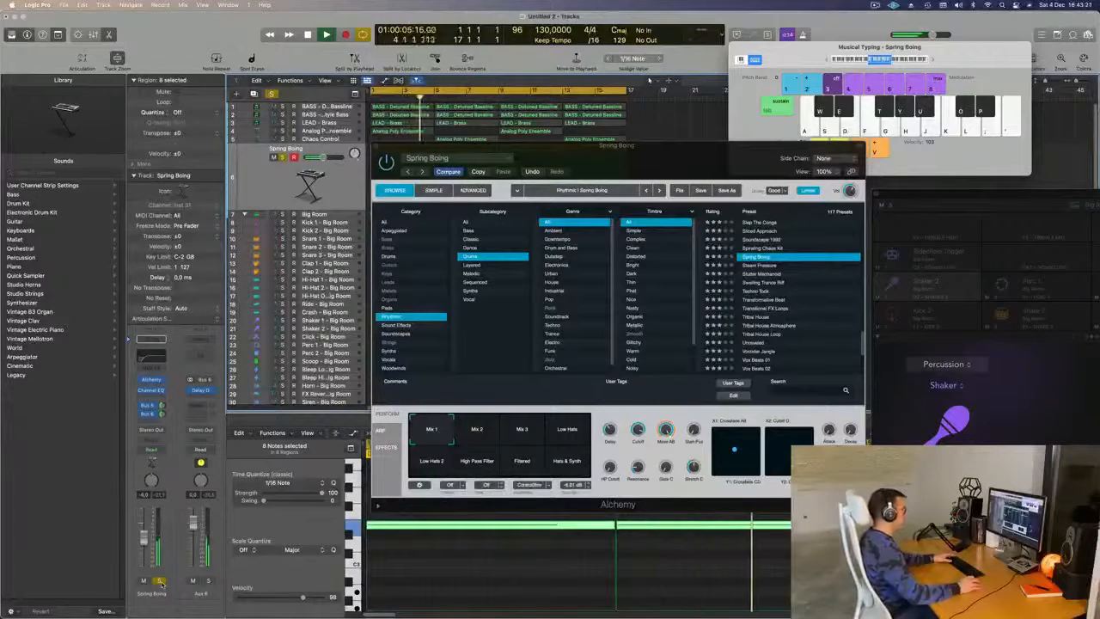
click(159, 581)
Lower the Spring Boing track's volume to about -16 dB and toggle its solo to balance it against the mix
drag(732, 163, 954, 166)
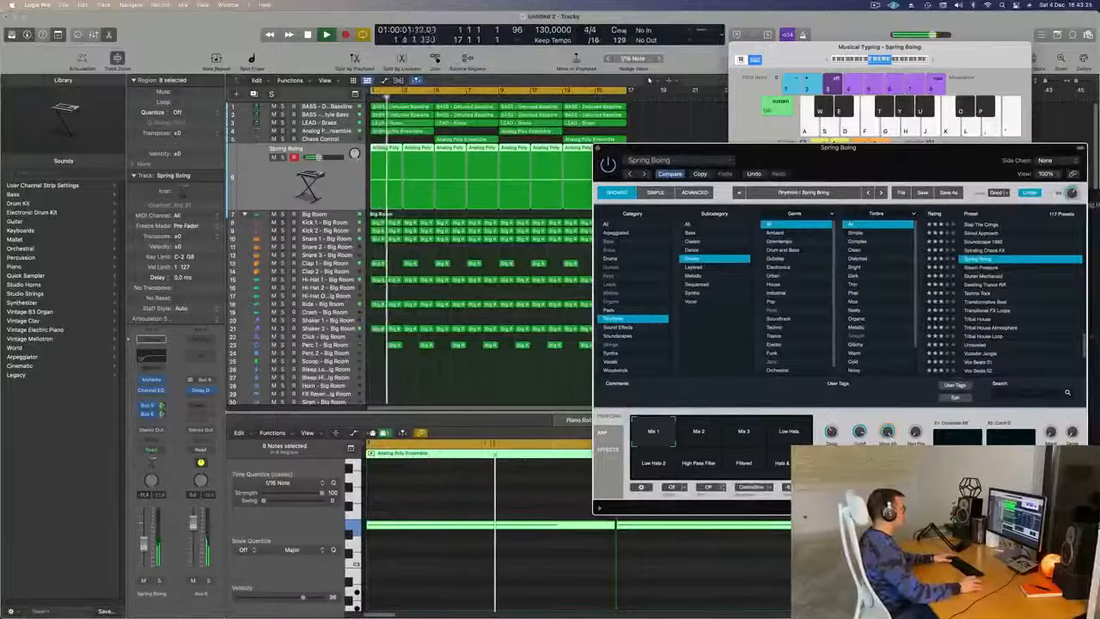
click(158, 582)
click(158, 581)
click(158, 582)
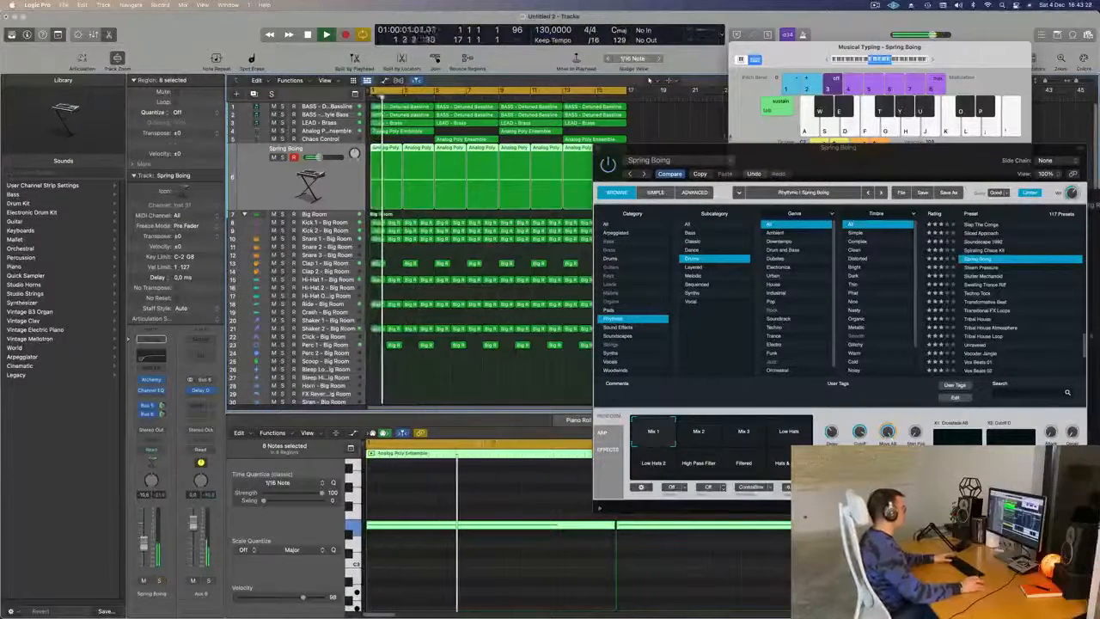
drag(722, 166, 735, 168)
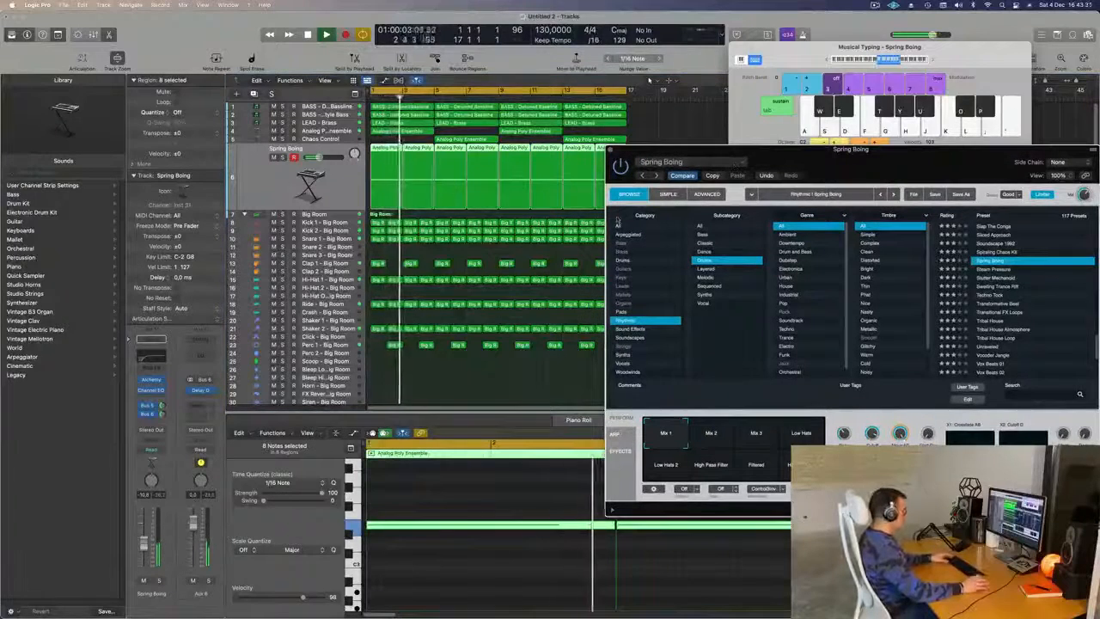
click(514, 394)
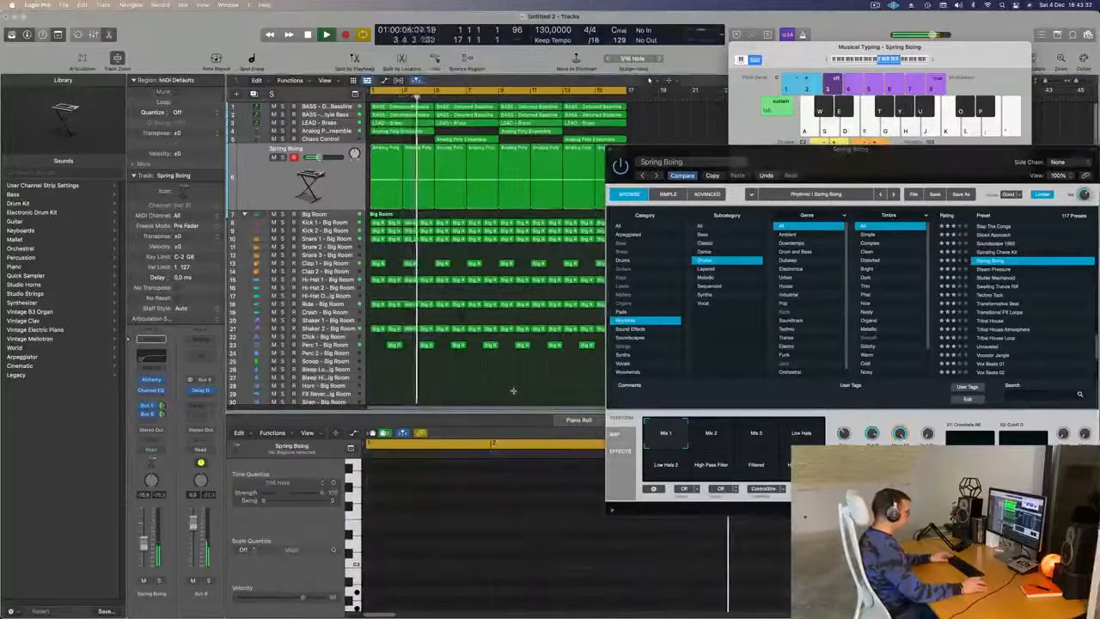
Close Musical Typing, show the mixer, solo the Spring Boing track and play from bar 1
key(super+k)
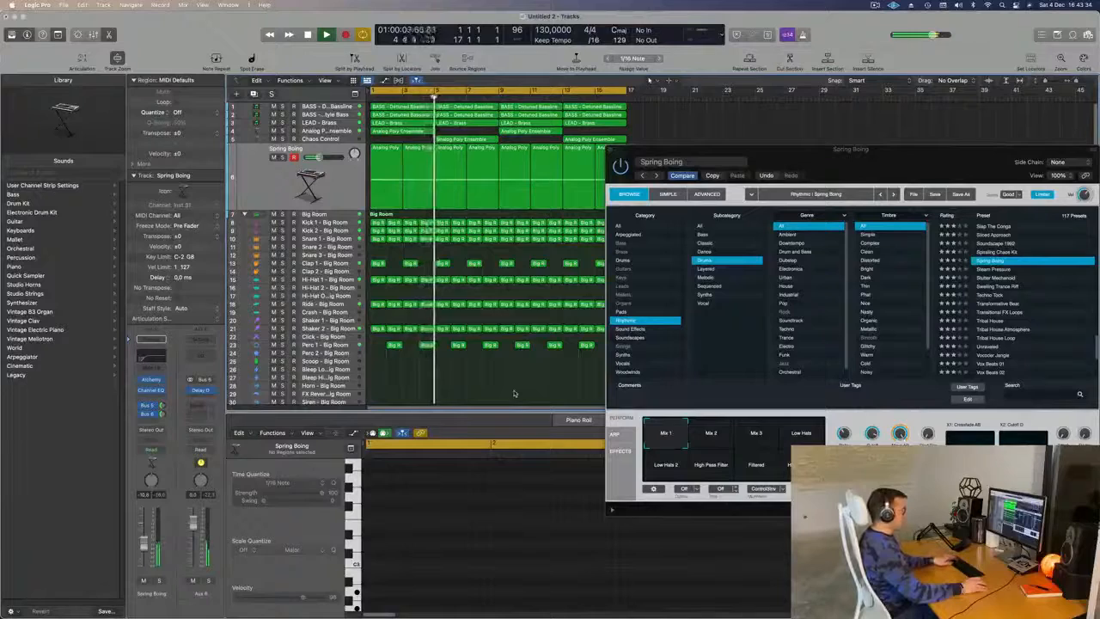
key(x)
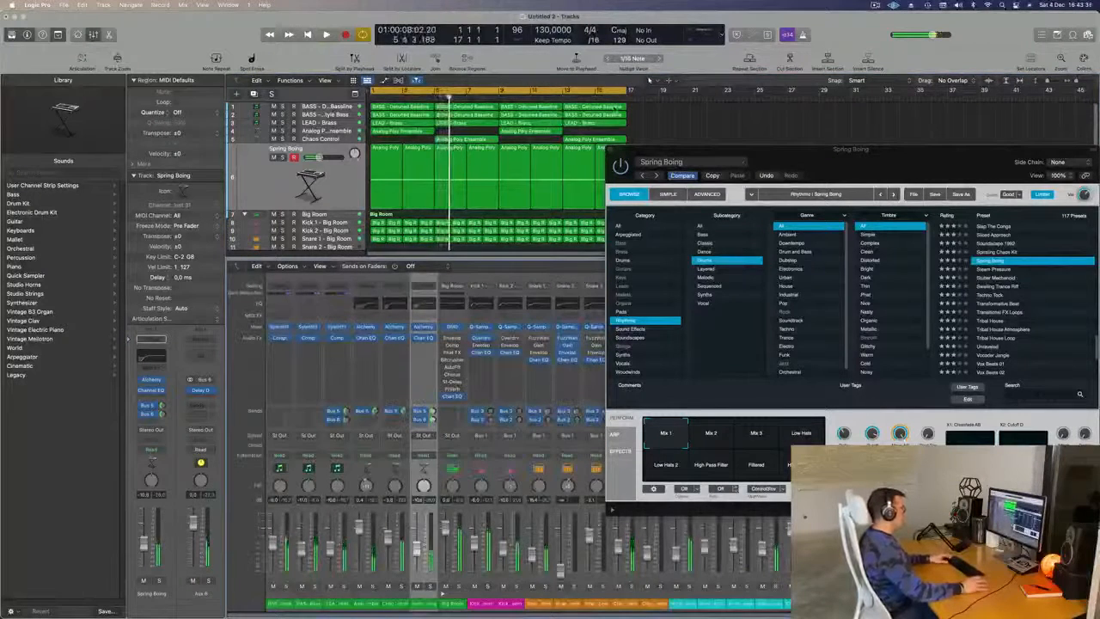
key(space)
click(691, 161)
click(688, 248)
click(281, 157)
key(Return)
key(space)
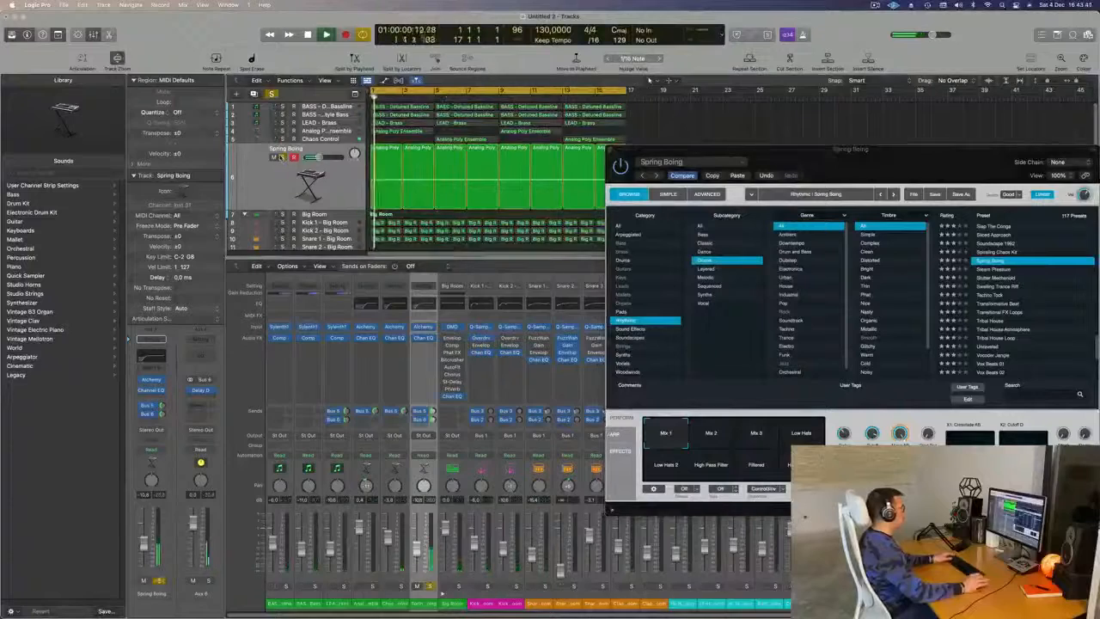
Audition Alchemy's Mix 2, Low Hats 2 and Mix 1 variations solo and in the mix, keeping Mix 1 and raising Spring Boing's volume to about -6 dB
drag(747, 155, 708, 204)
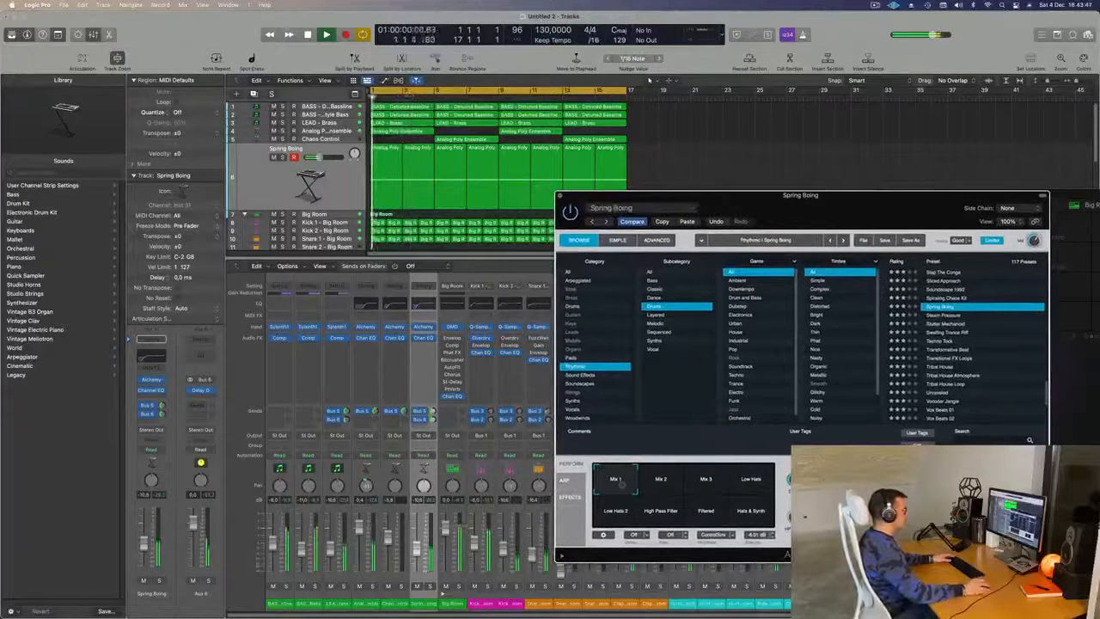
click(661, 479)
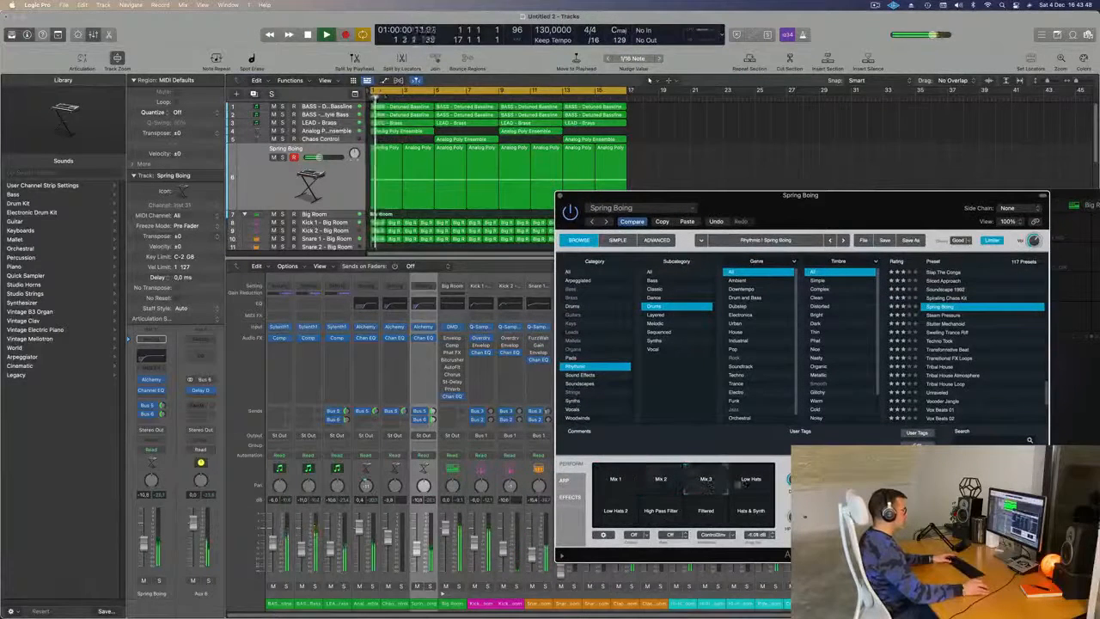
click(158, 581)
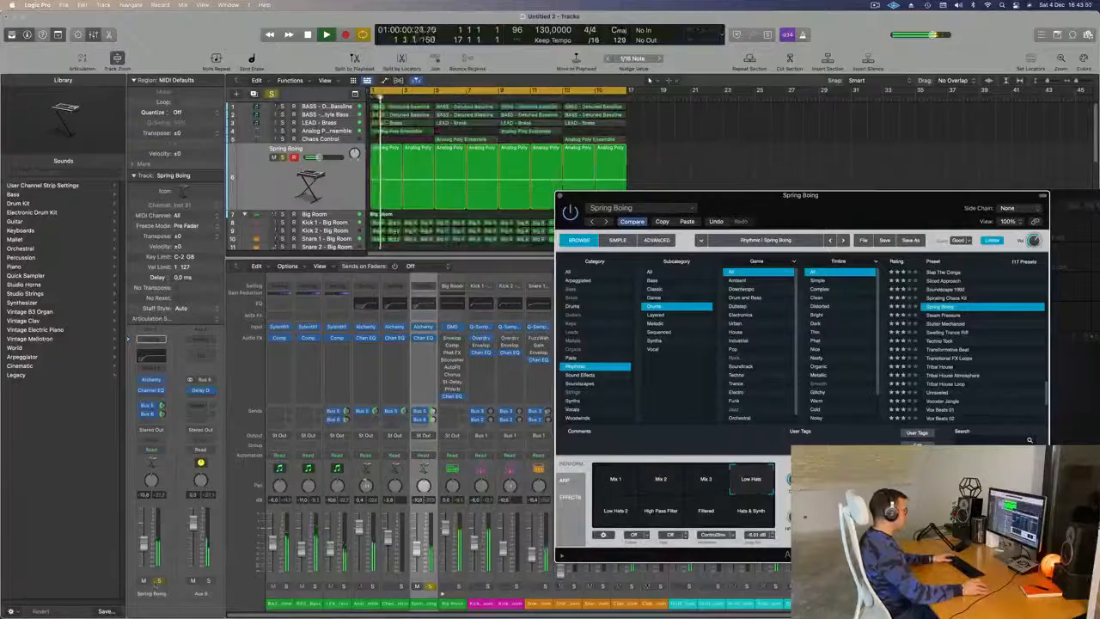
click(616, 513)
click(616, 478)
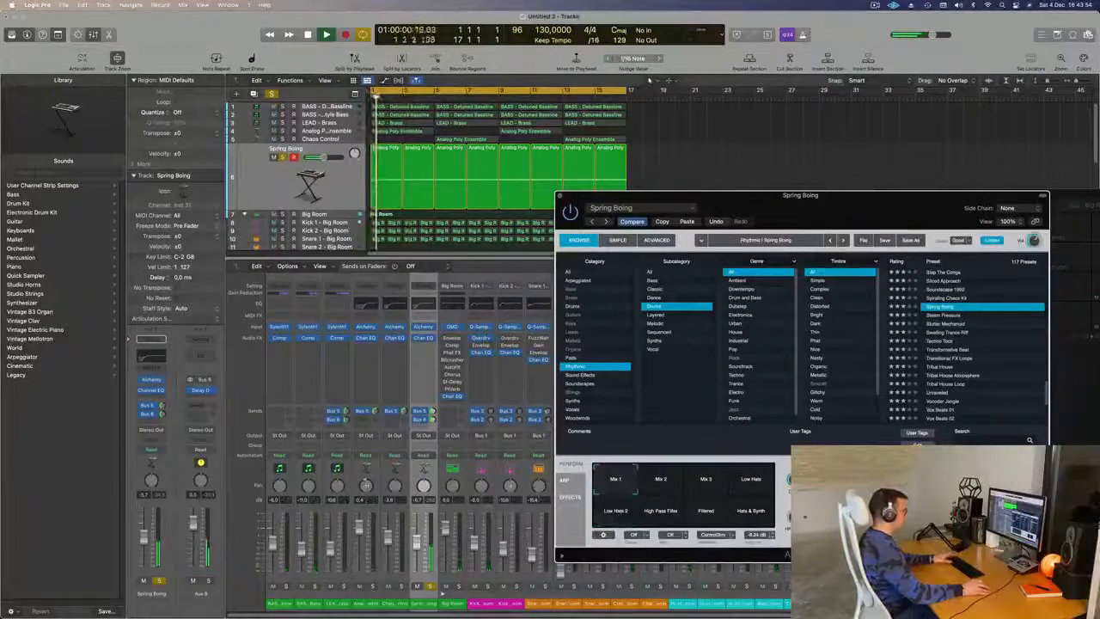
click(158, 581)
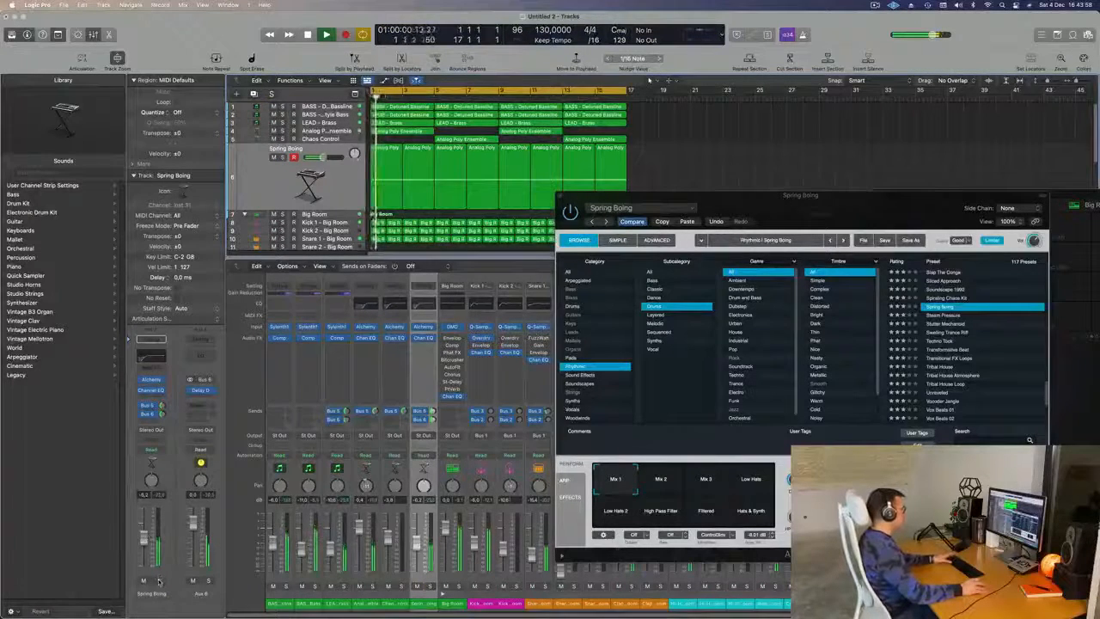
Adjust the Spring Boing track's Channel EQ, and close the Alchemy window and the mixer
key(space)
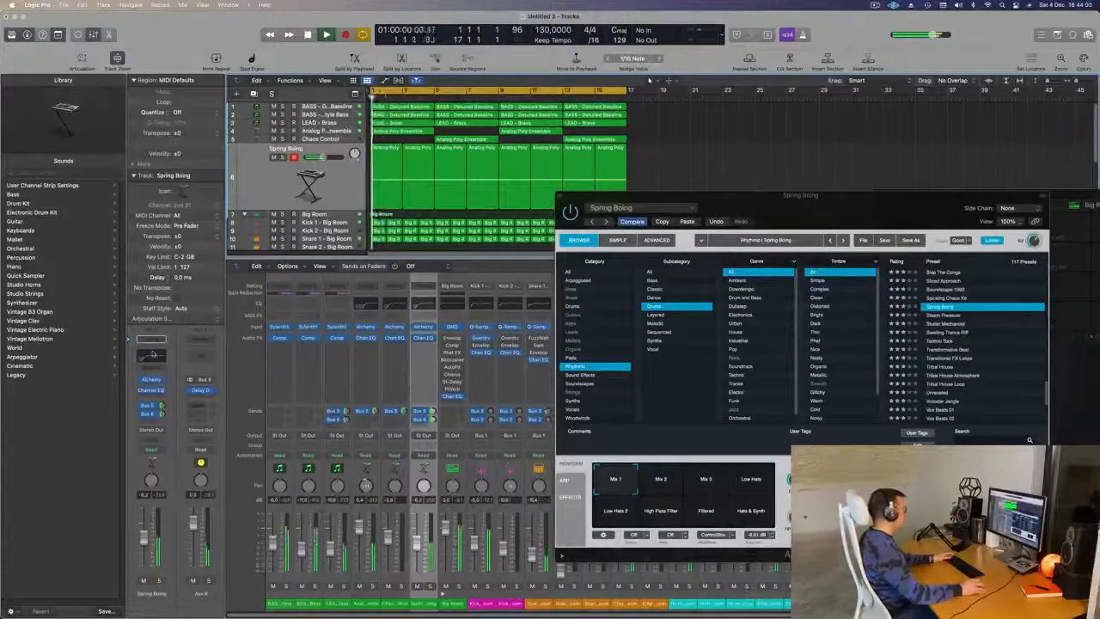
click(154, 355)
mouse_move(568, 284)
mouse_down()
mouse_move(651, 283)
mouse_move(636, 293)
mouse_up()
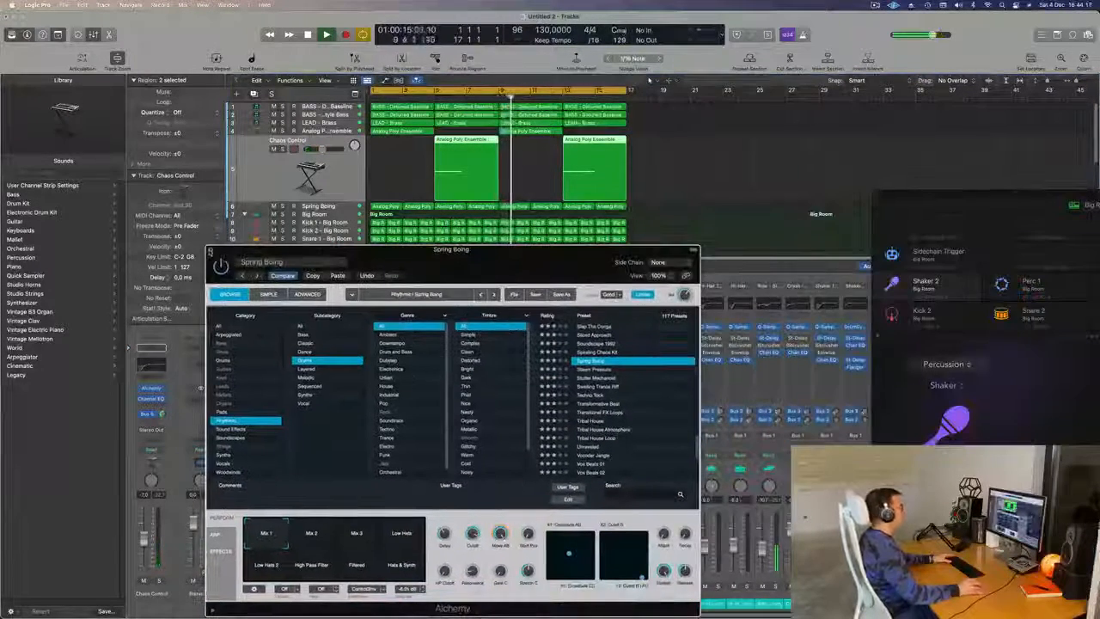
click(210, 251)
key(x)
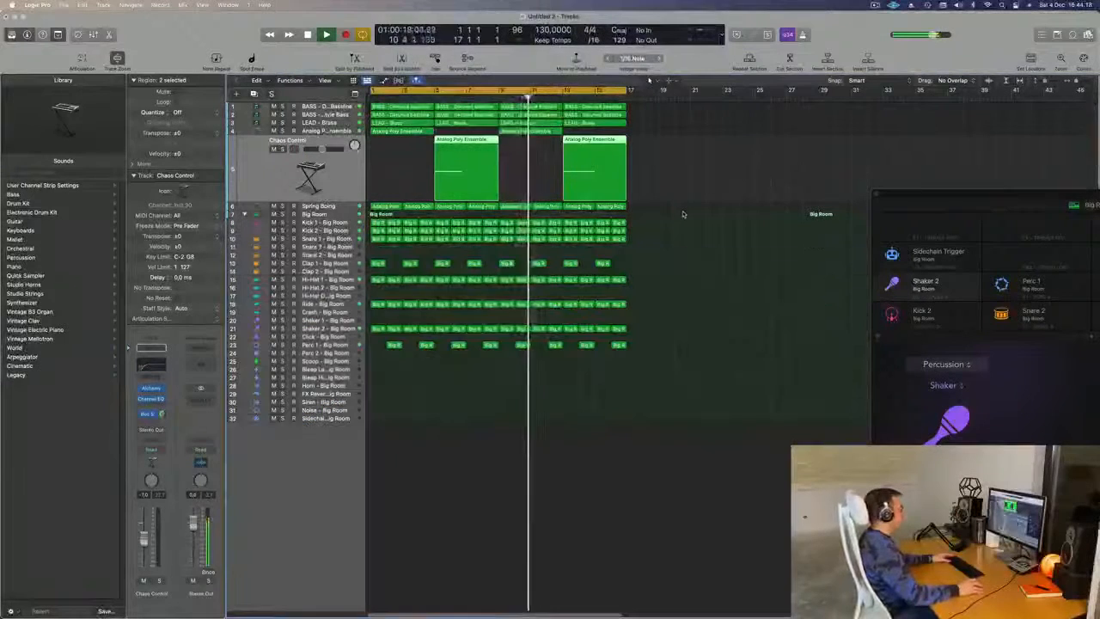
Play the arrangement from bar 1, select the Spring Boing track and toggle its solo to compare it with the mix
key(space)
key(space)
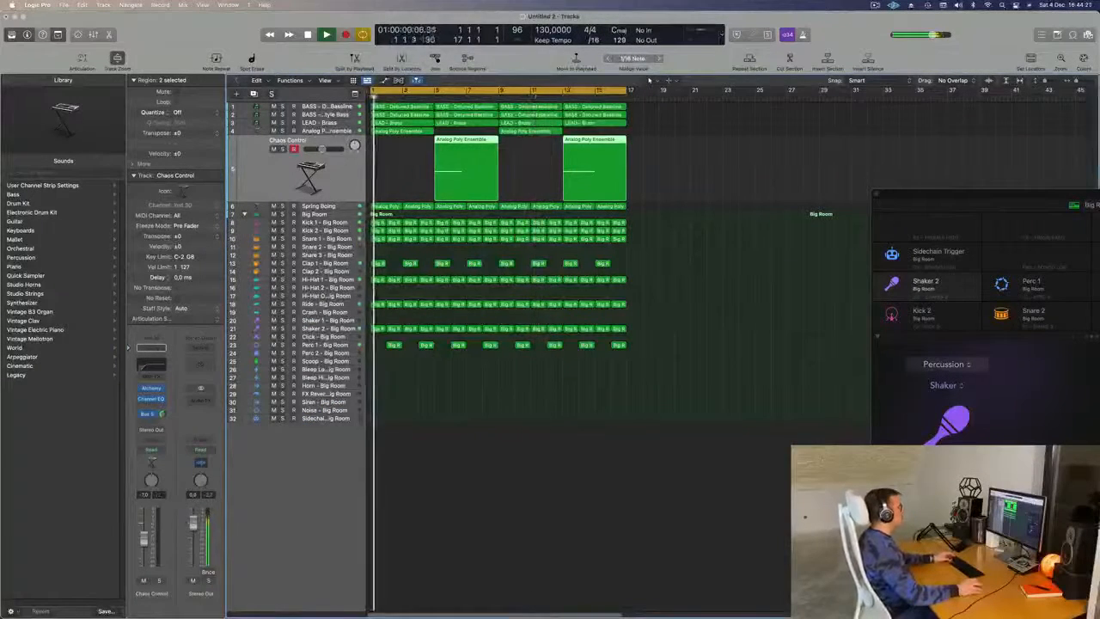
click(332, 206)
key(space)
key(space)
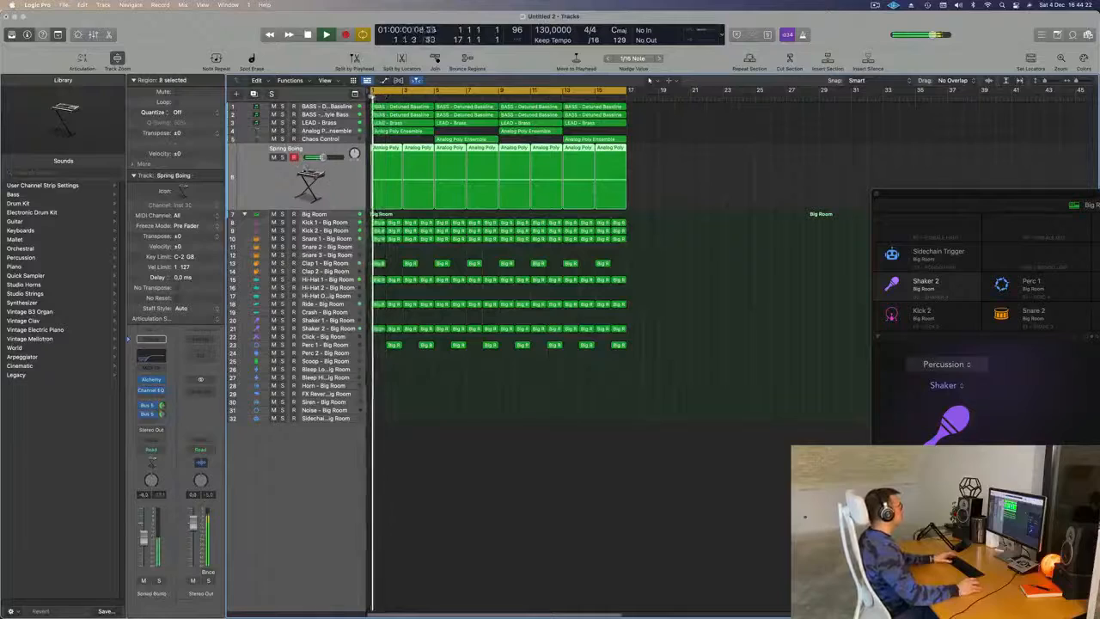
key(s)
key(s)
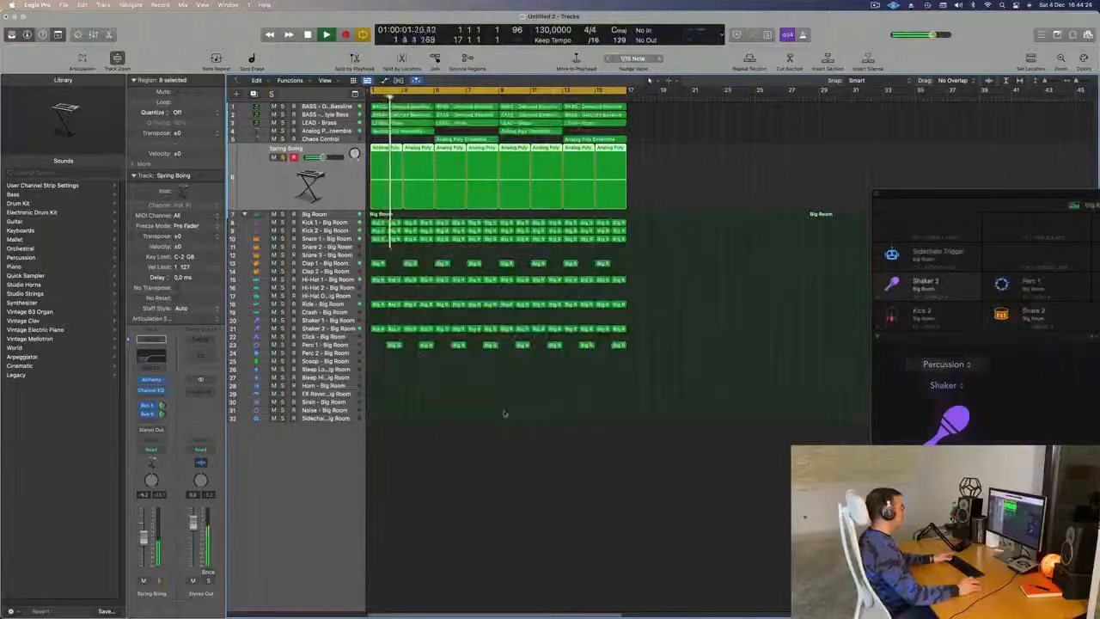
Add a Compressor side-chained to Inst 2 after the Channel EQ on the Spring Boing track
key(x)
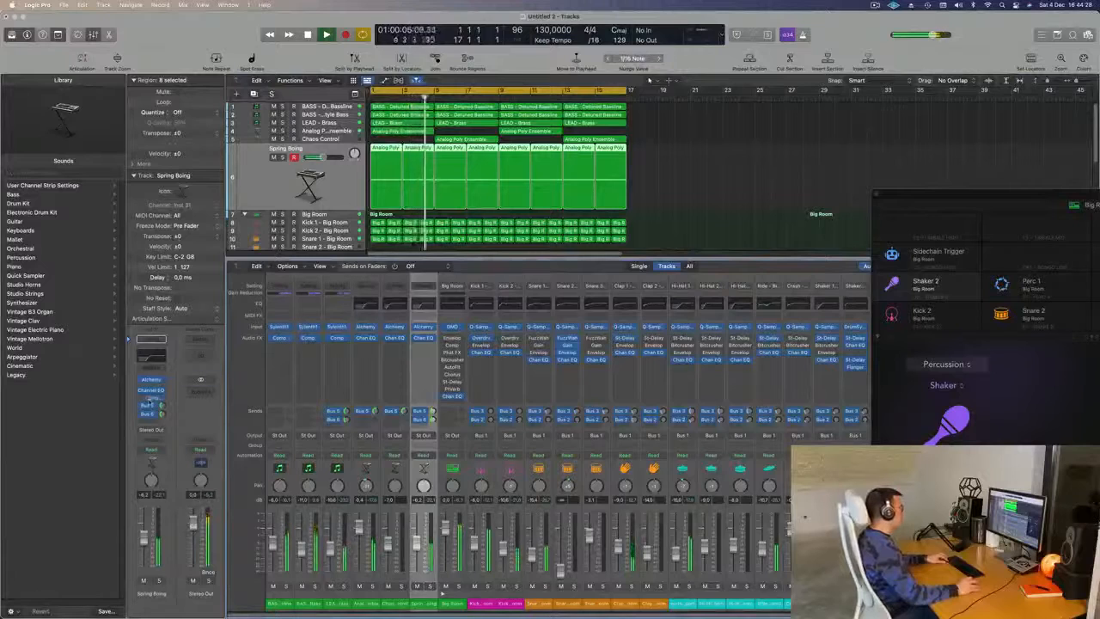
drag(157, 403, 159, 392)
key(space)
click(151, 390)
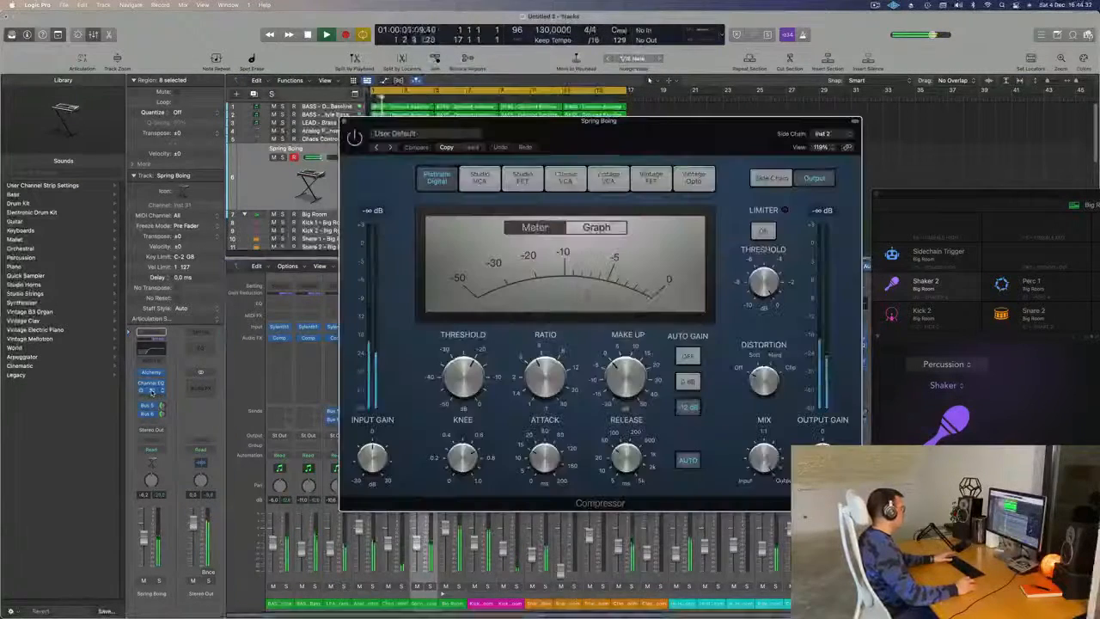
drag(668, 147, 966, 252)
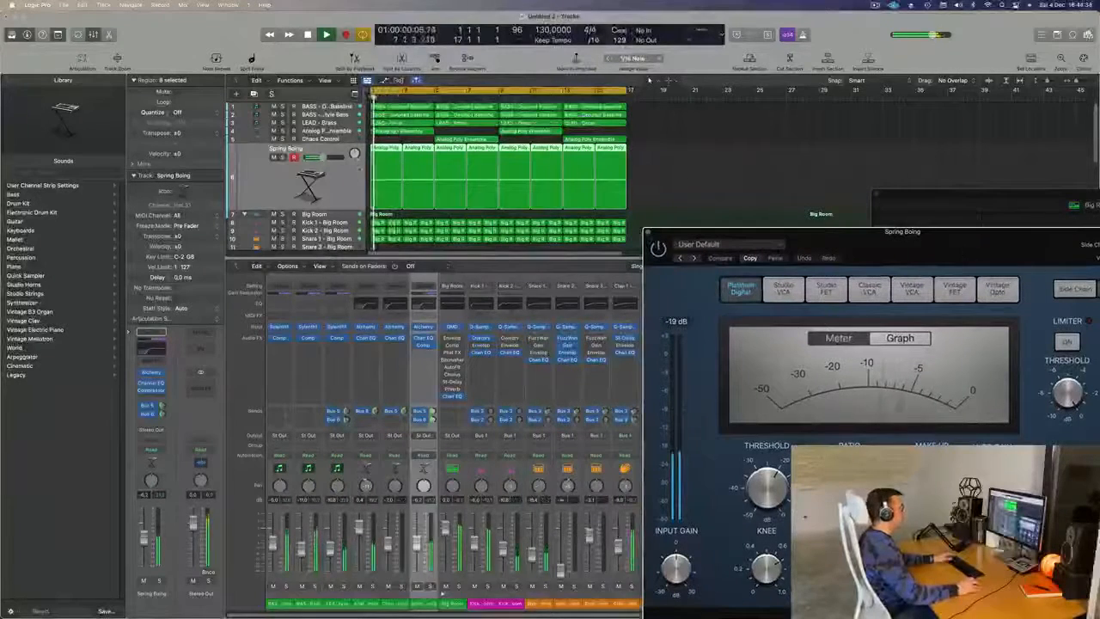
Check the compressed Spring Boing in the mix, raise its volume to about -4.7 dB, and close the Compressor and mixer
key(space)
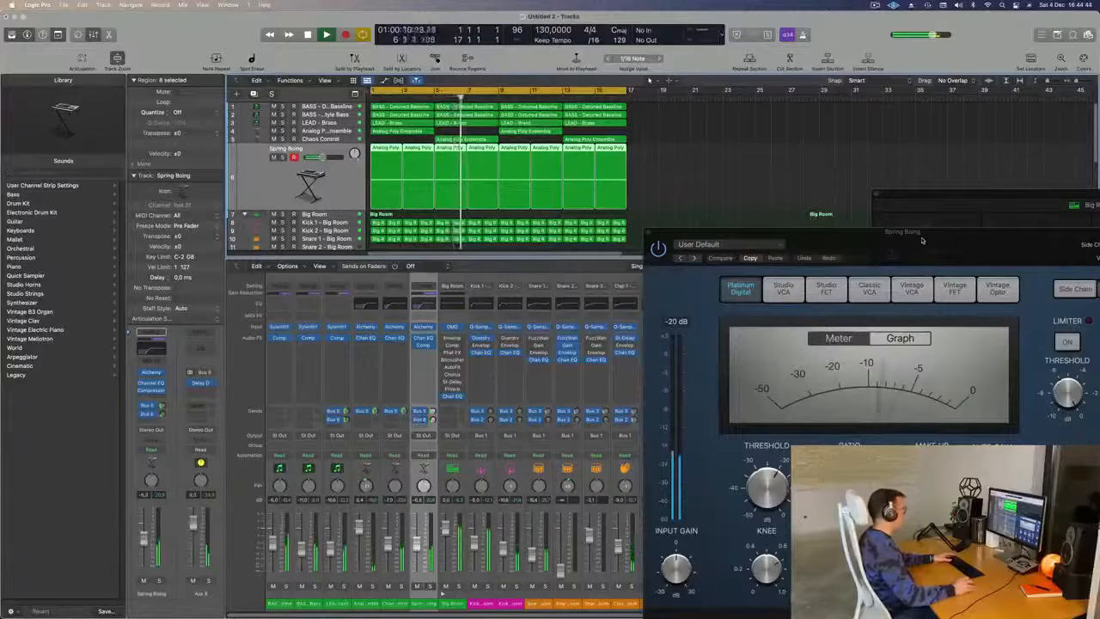
drag(922, 241, 726, 143)
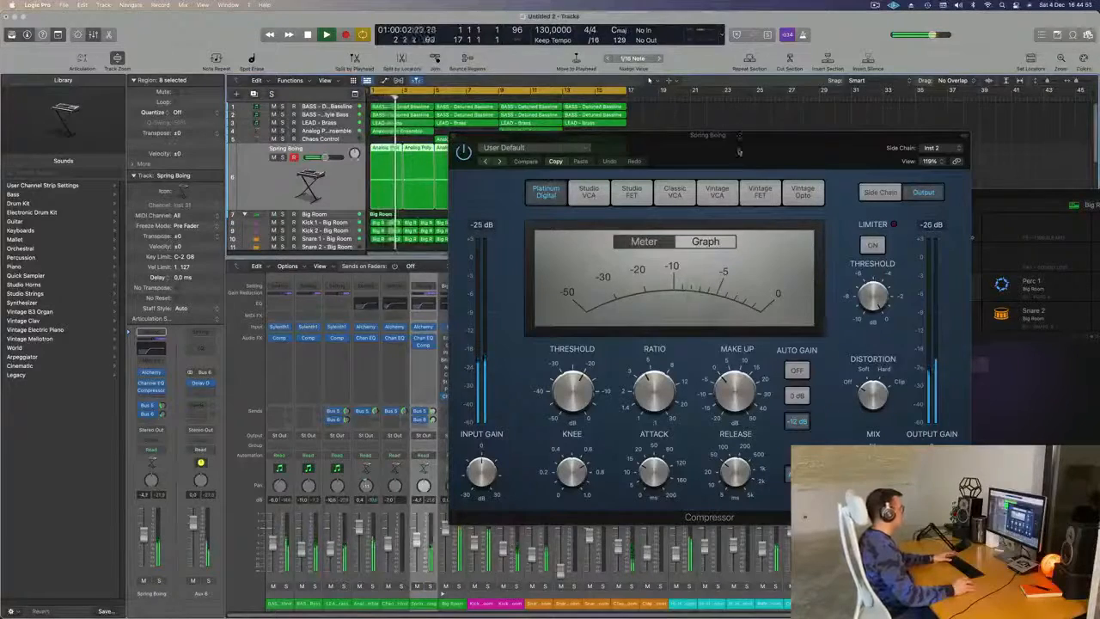
drag(739, 144, 571, 165)
key(super+w)
click(690, 161)
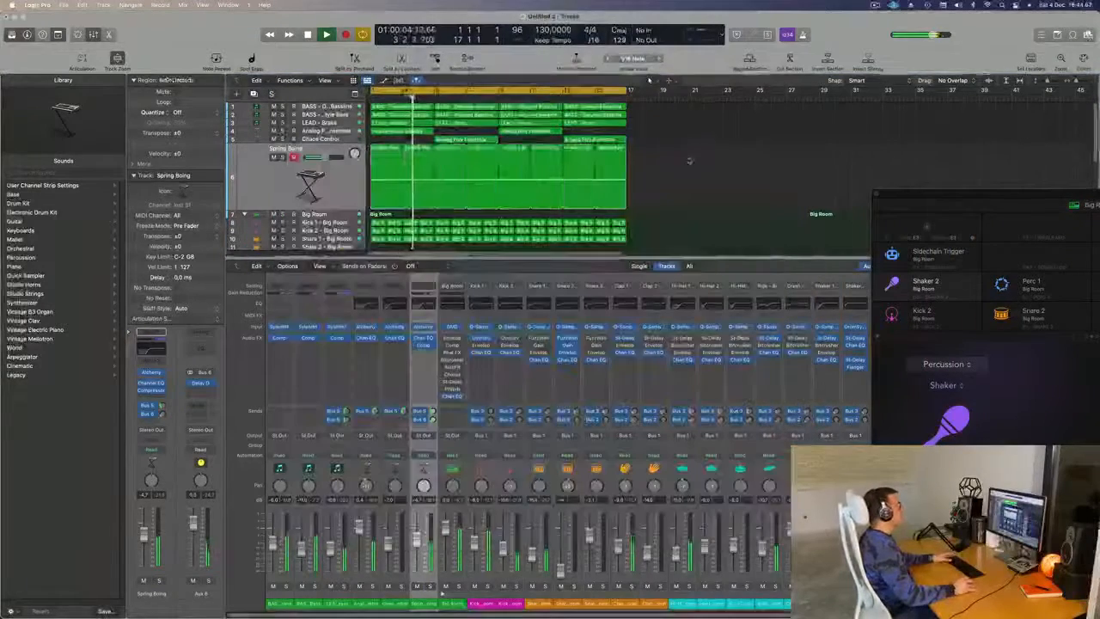
key(x)
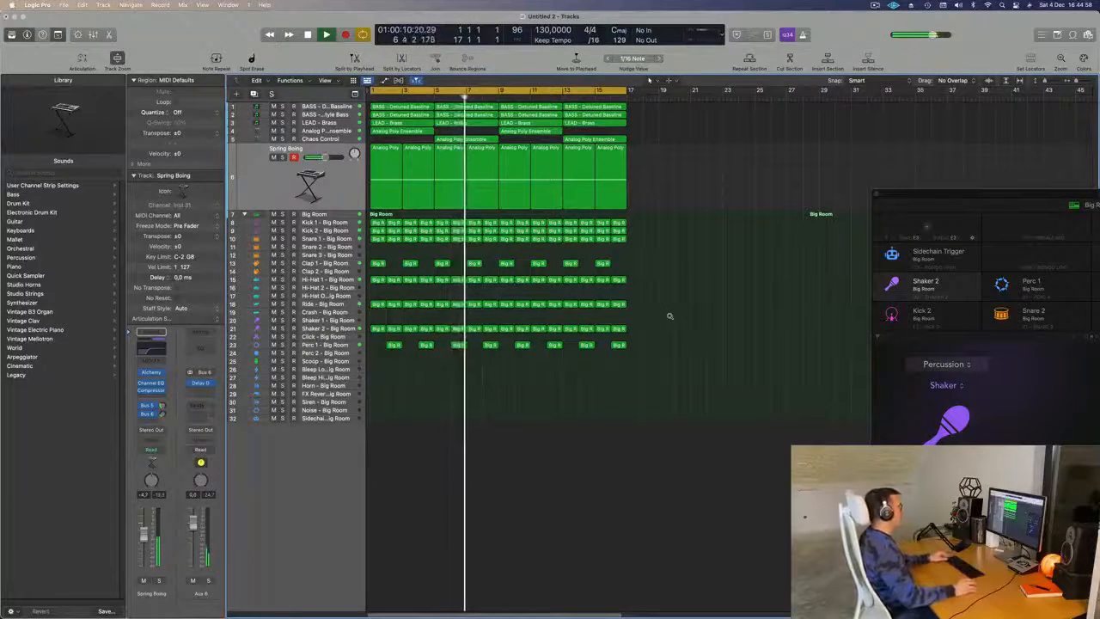
Solo the first two BASS tracks and play them together from bar 1
scroll(670, 316, down, 2)
scroll(671, 316, left, 4)
scroll(670, 316, up, 4)
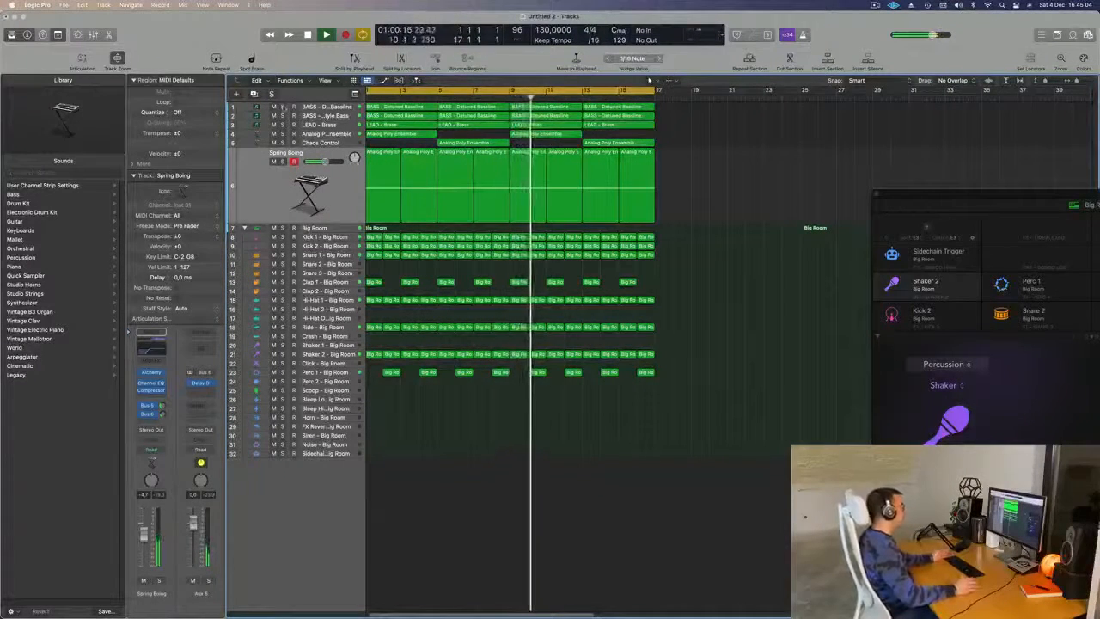
click(282, 107)
click(282, 116)
key(space)
key(Return)
key(space)
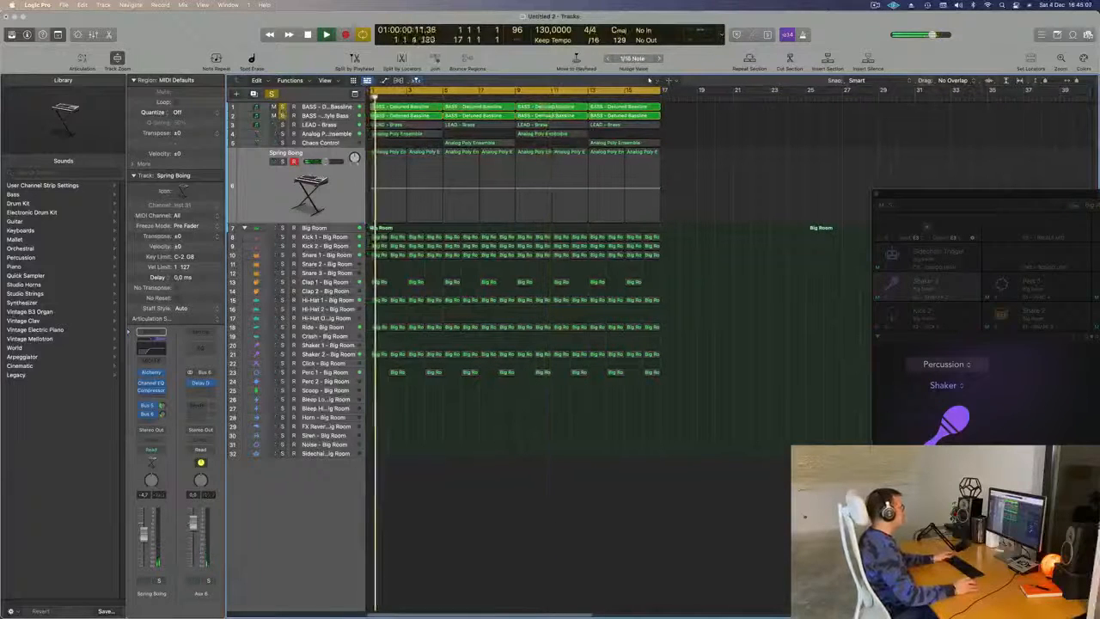
Clear both bass solos, listen to BASS - Detuned Bassline alone, and solo the second BASS track again alongside it
click(282, 107)
click(283, 115)
key(space)
click(282, 108)
key(space)
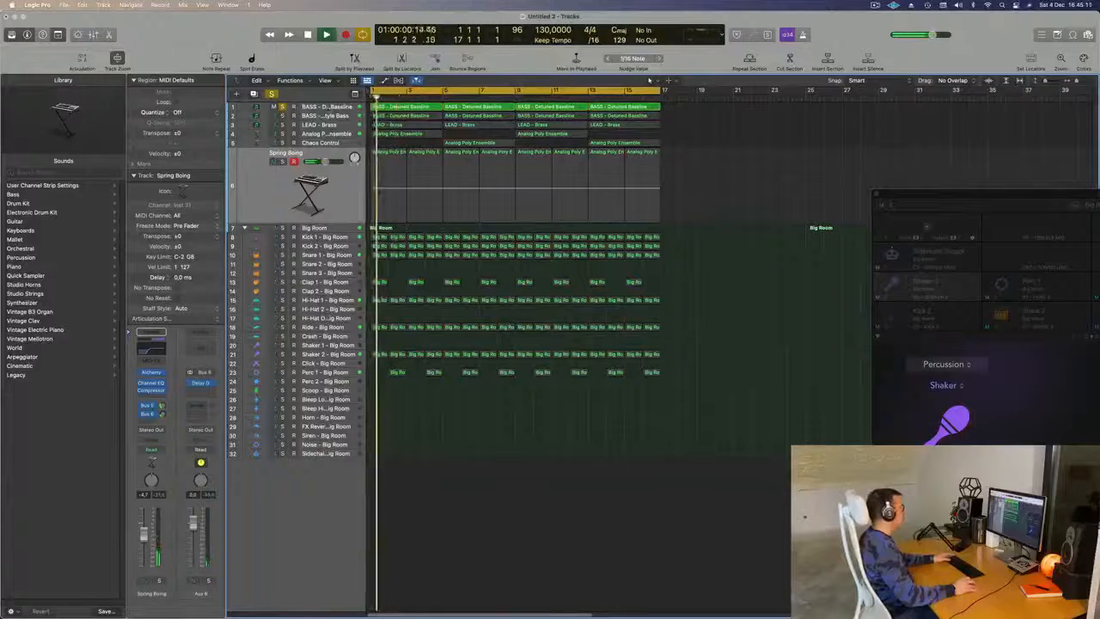
click(312, 108)
click(282, 182)
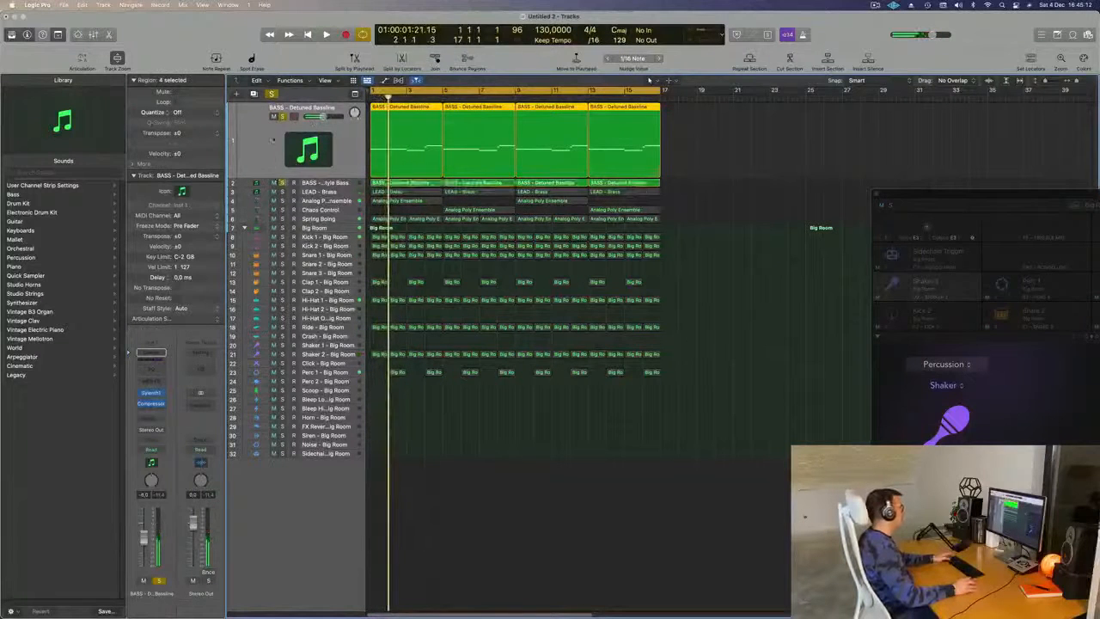
key(space)
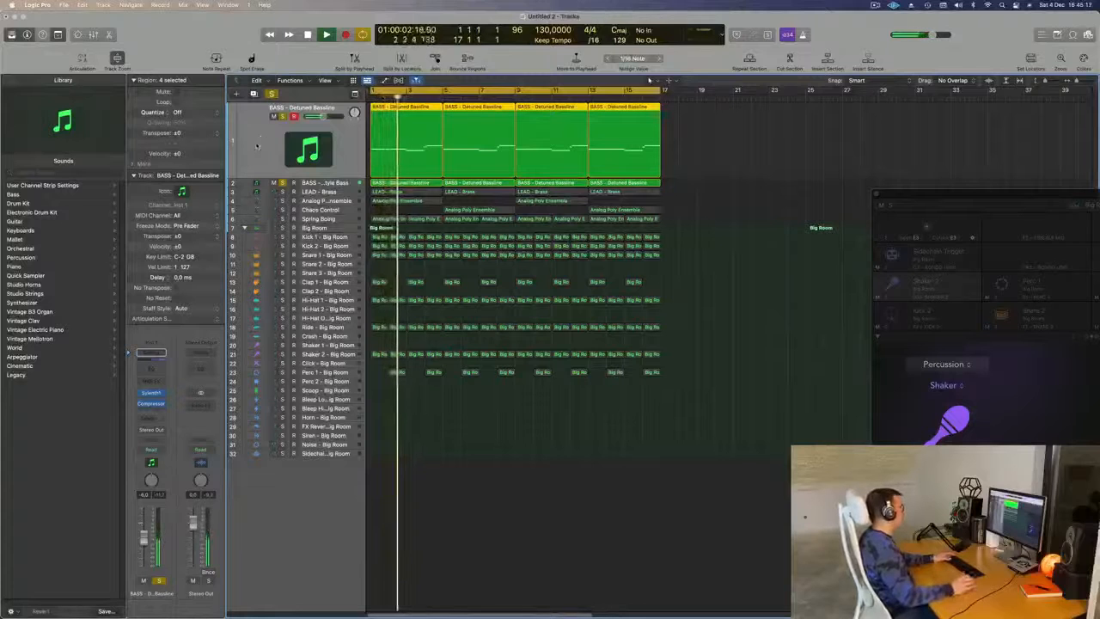
Solo the LEAD - Brass track with the two basses, and clear all solos to play the full mix from bar 1
click(263, 192)
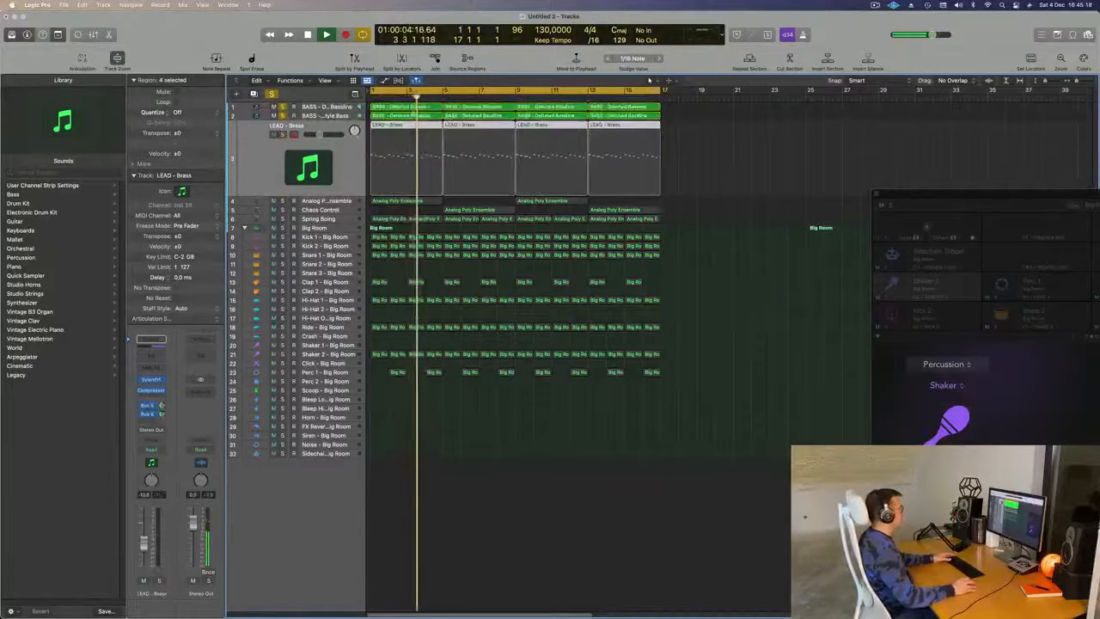
key(Return)
key(Down)
key(Up)
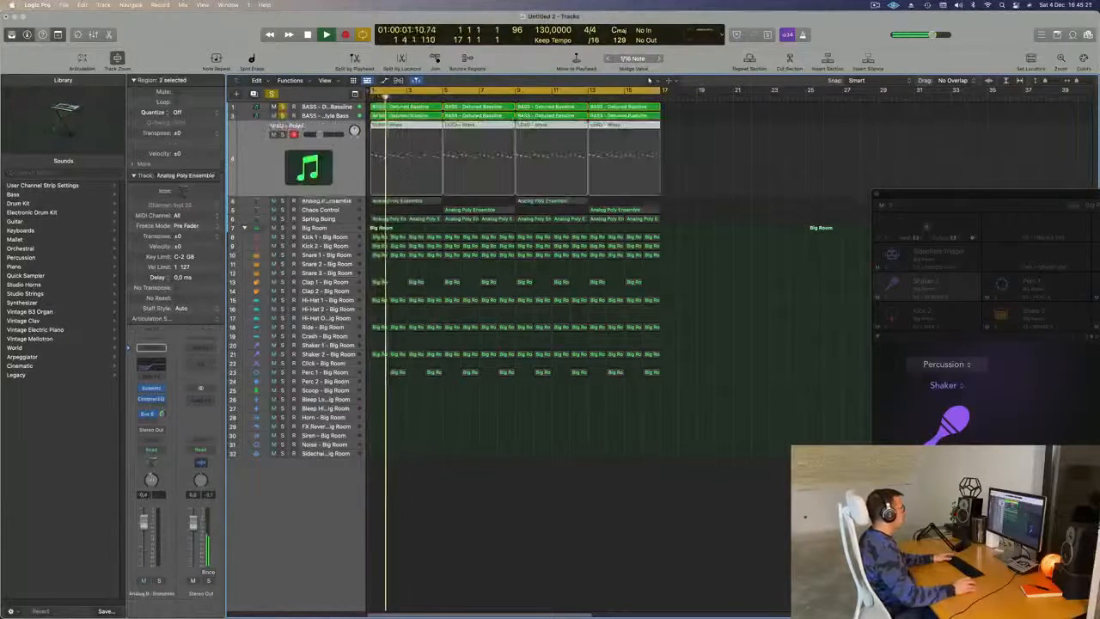
click(282, 135)
key(Return)
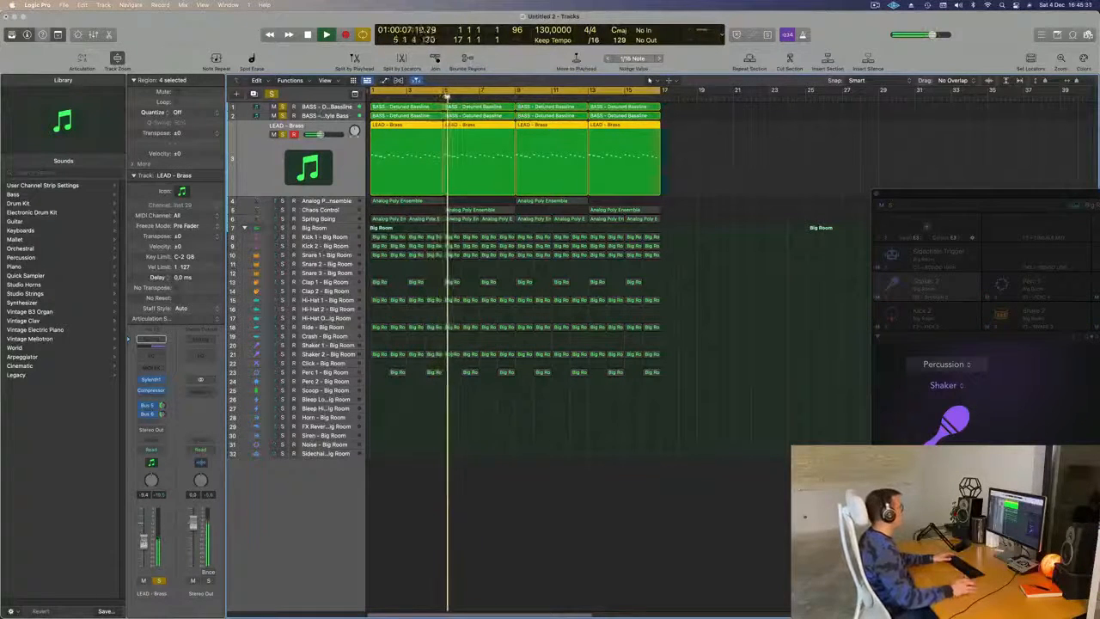
click(272, 94)
key(Return)
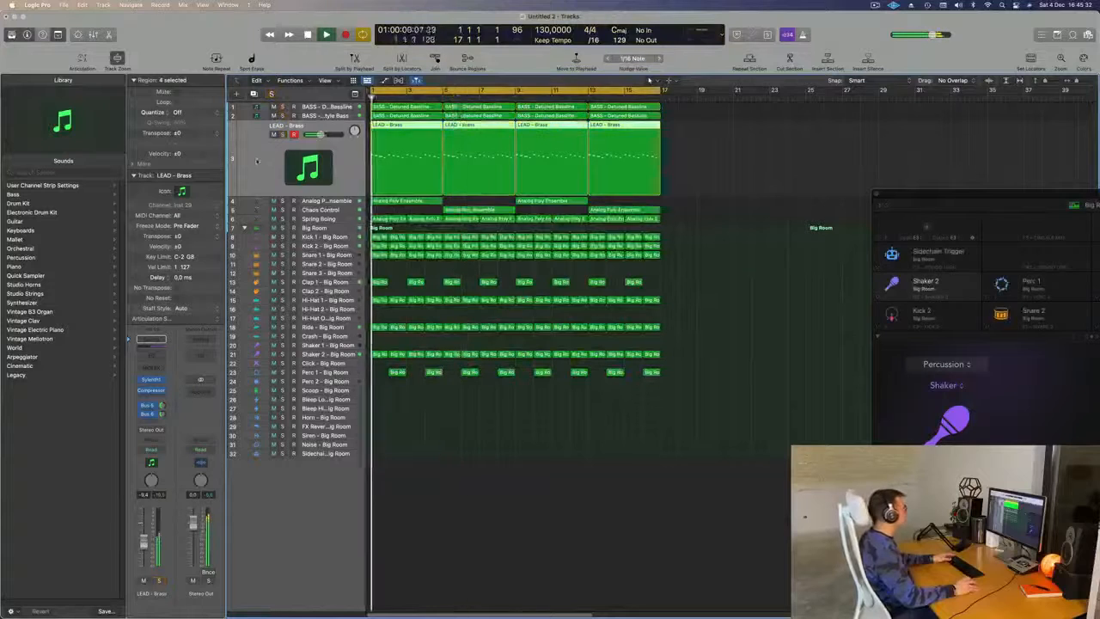
Open Alchemy on the Chaos Control track and load the Chaos Vortex preset
key(super+Left)
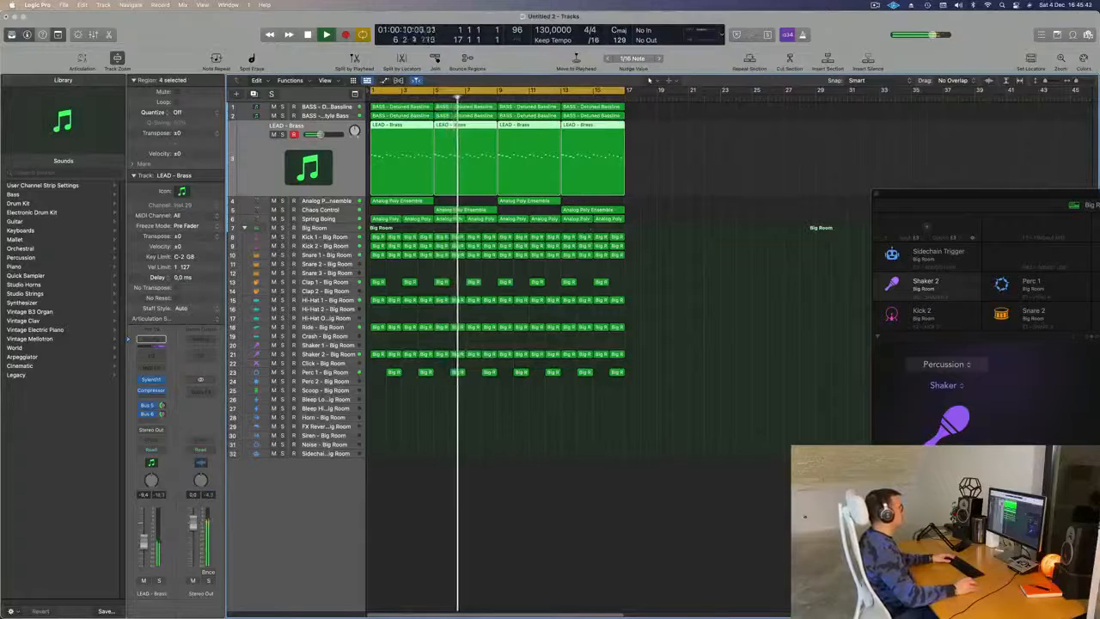
click(268, 209)
key(space)
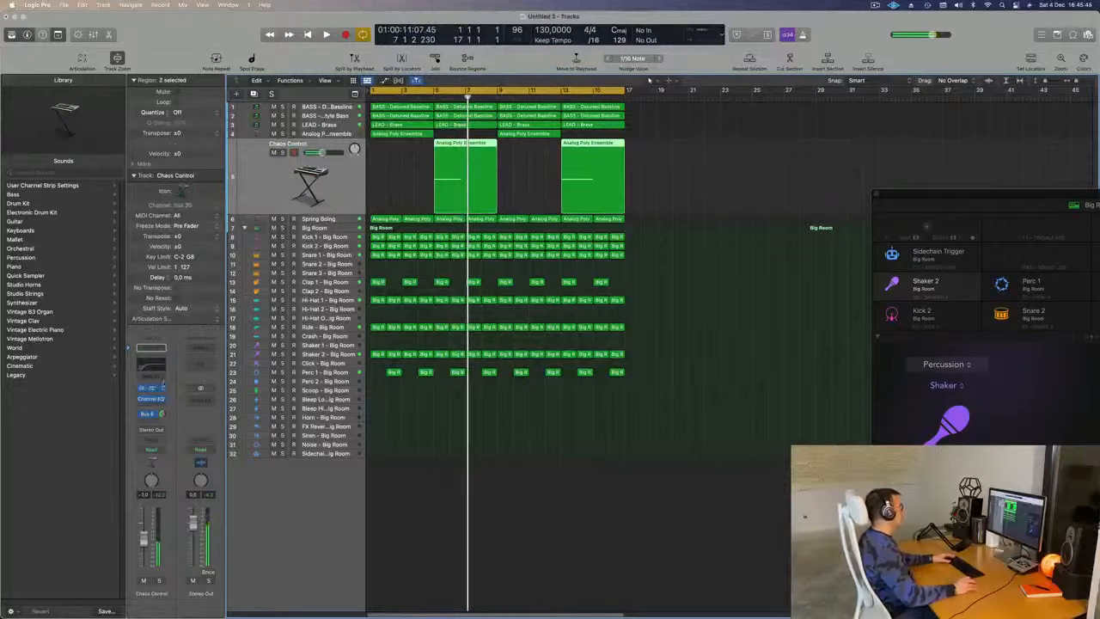
click(152, 390)
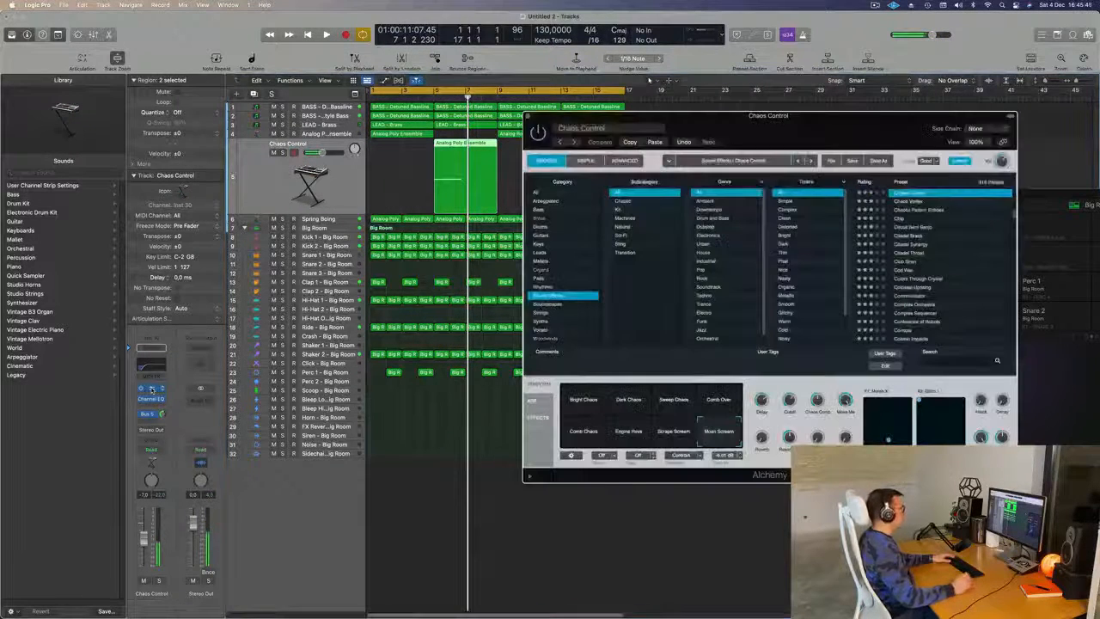
drag(848, 130, 862, 155)
key(Down)
key(Return)
Start the cycle range at bar 5, reposition the Alchemy window over the arrangement and play the mix with Chaos Vortex
drag(375, 91, 434, 92)
drag(837, 157, 806, 193)
key(space)
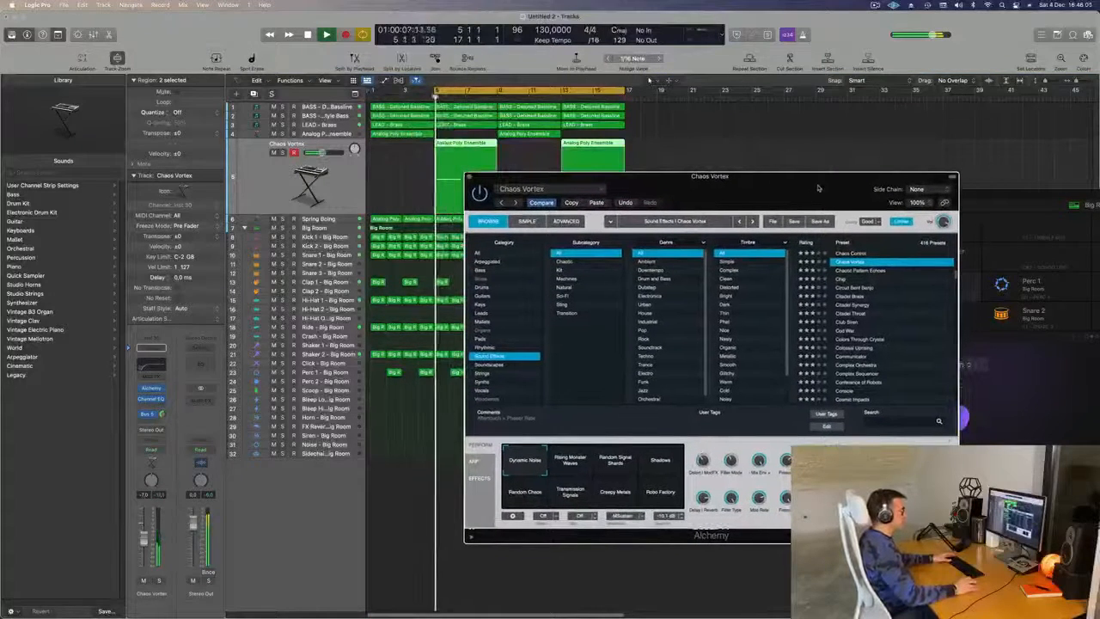
Audition the Circuit Bent Banjo preset both soloed and in the full mix, and try the Citadel Throat preset
click(856, 288)
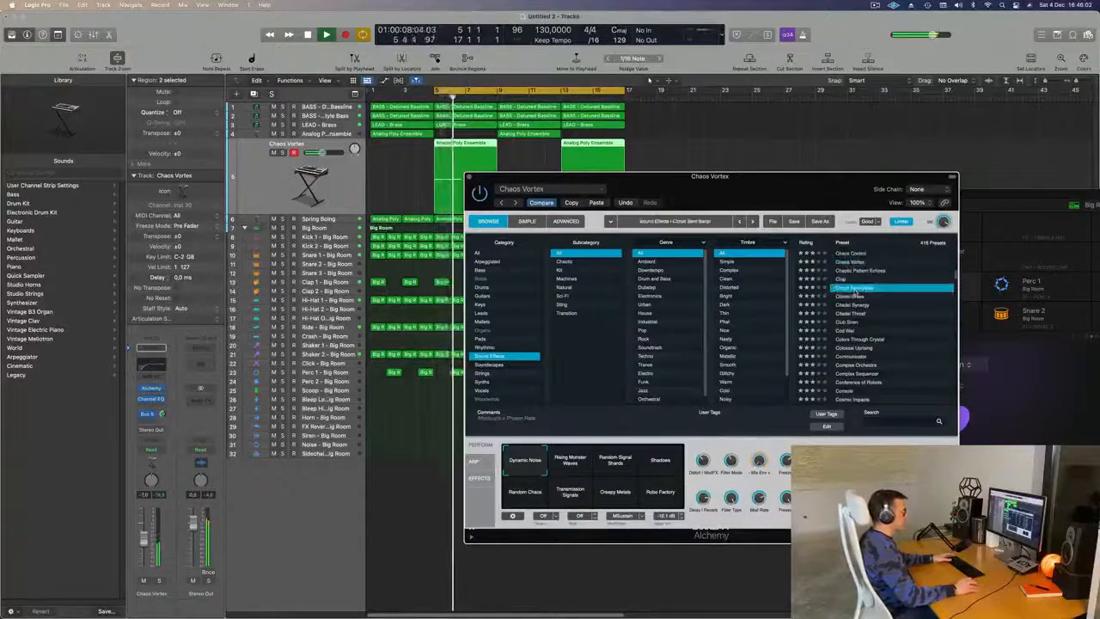
key(space)
click(159, 581)
click(159, 581)
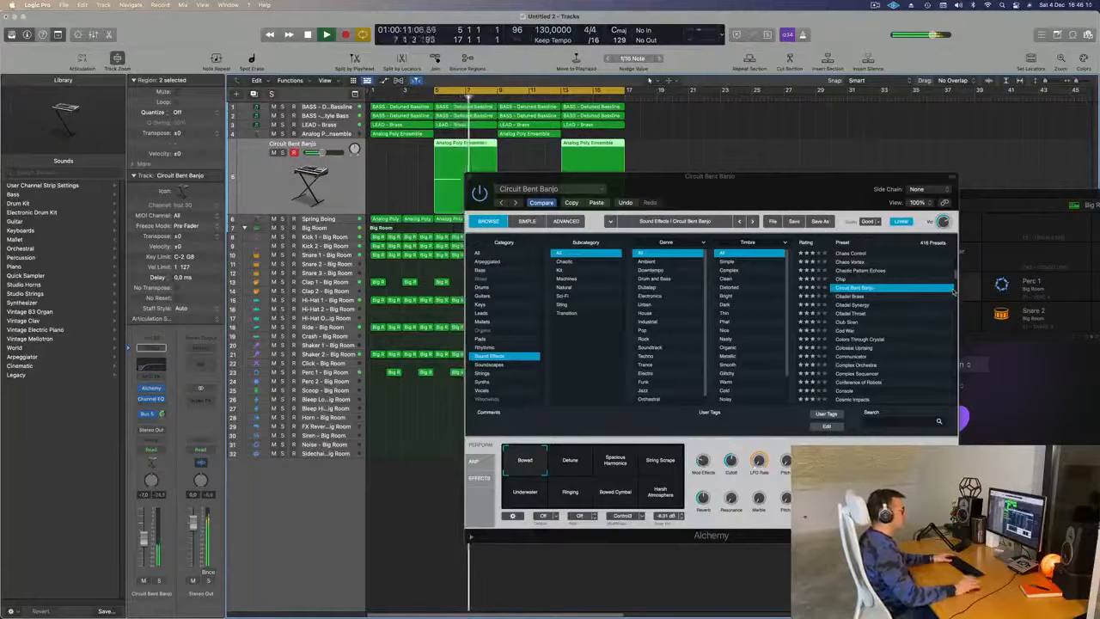
click(852, 314)
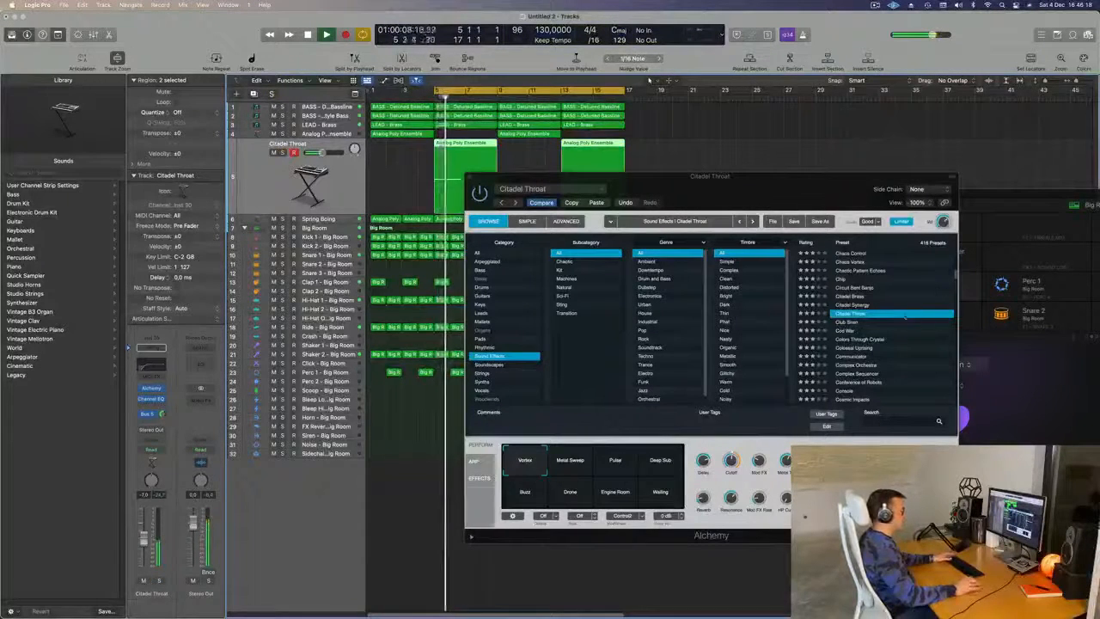
Load the Club Siren preset, audition its snapshots from Sustained through Up Down, and return to the Wet snapshot
click(851, 322)
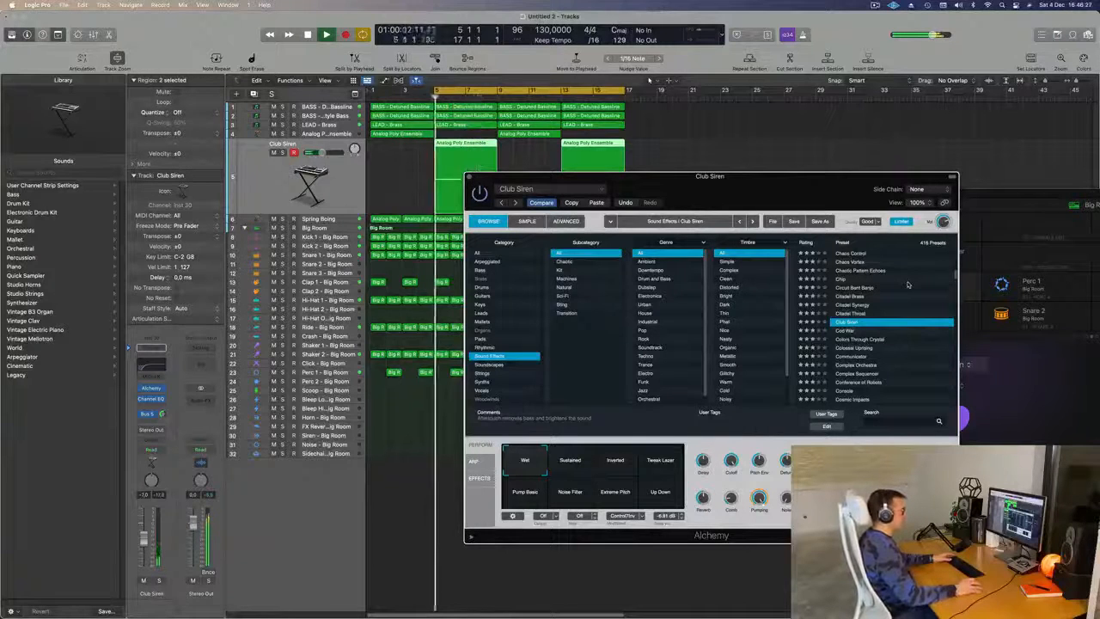
click(571, 464)
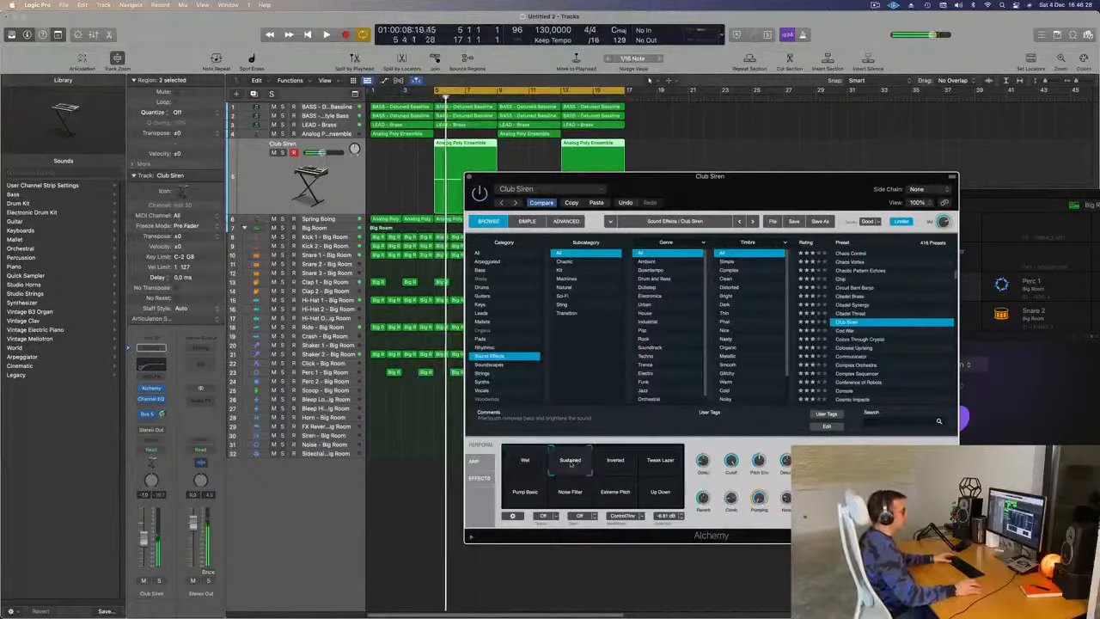
key(space)
click(618, 466)
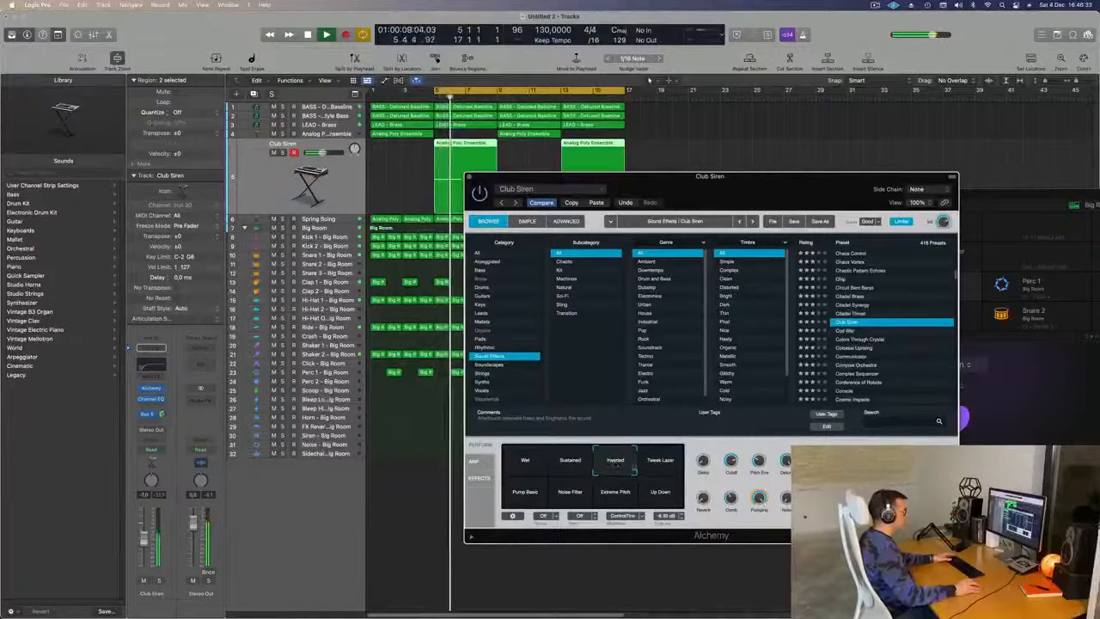
click(661, 467)
click(520, 497)
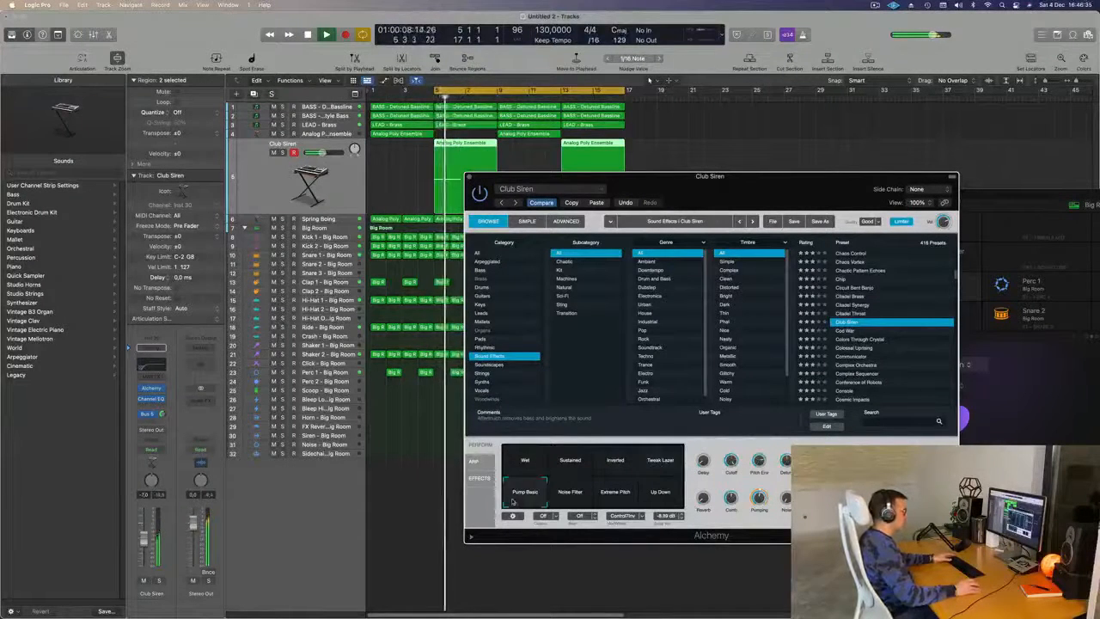
click(580, 496)
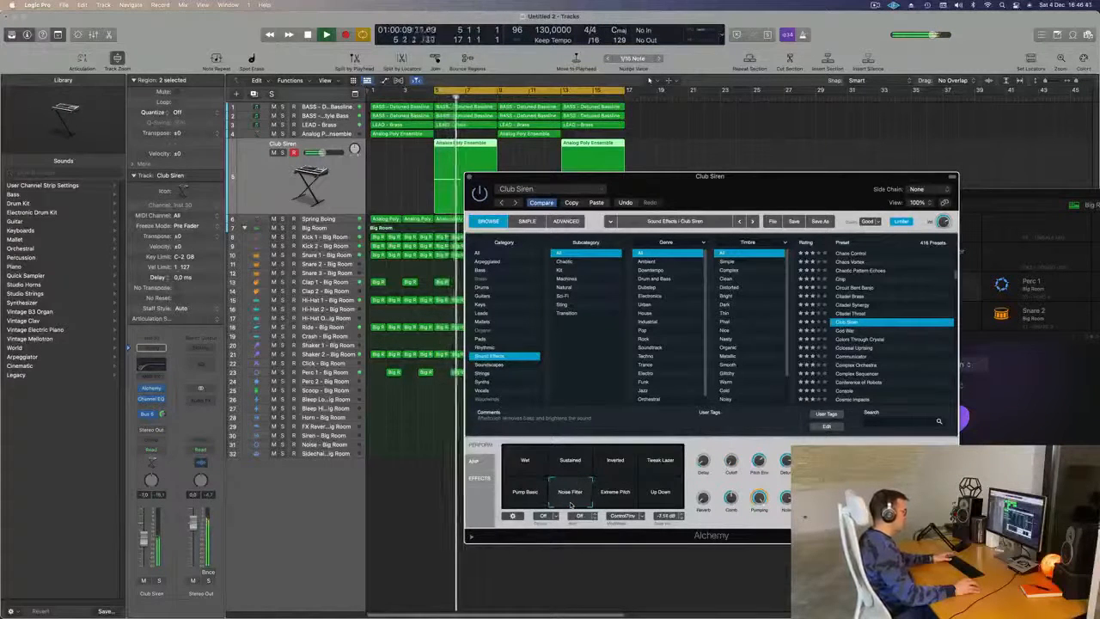
click(618, 502)
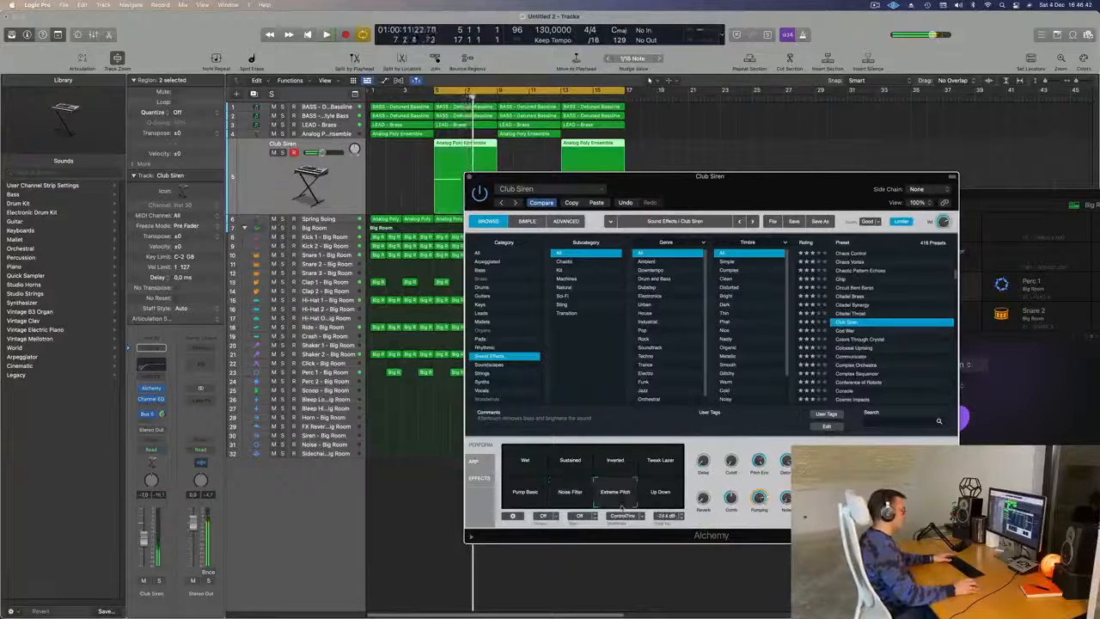
click(667, 498)
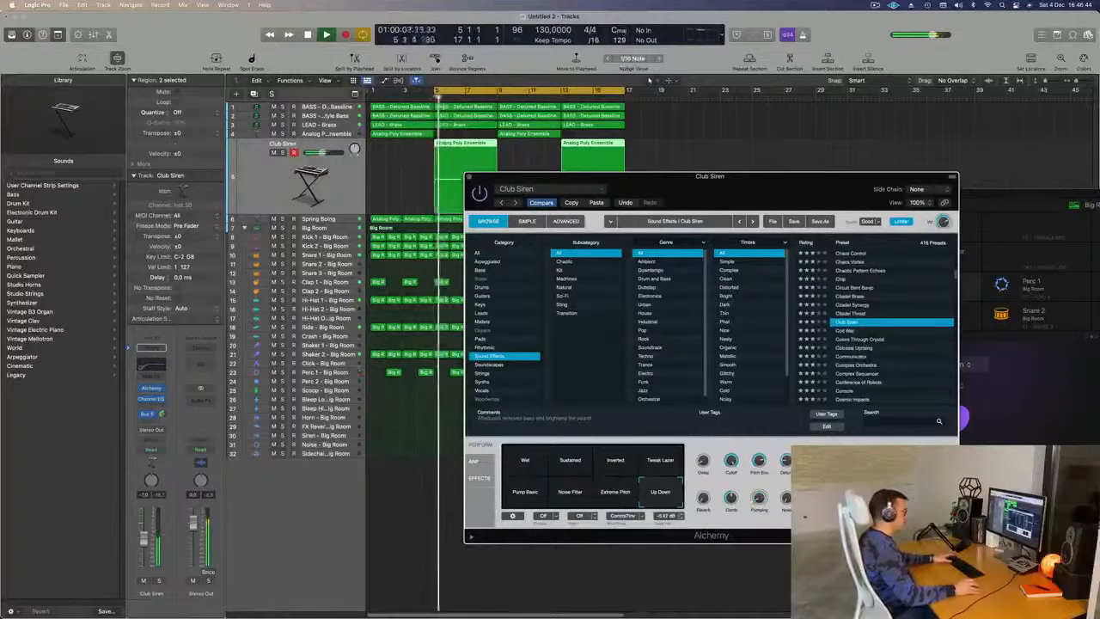
click(525, 461)
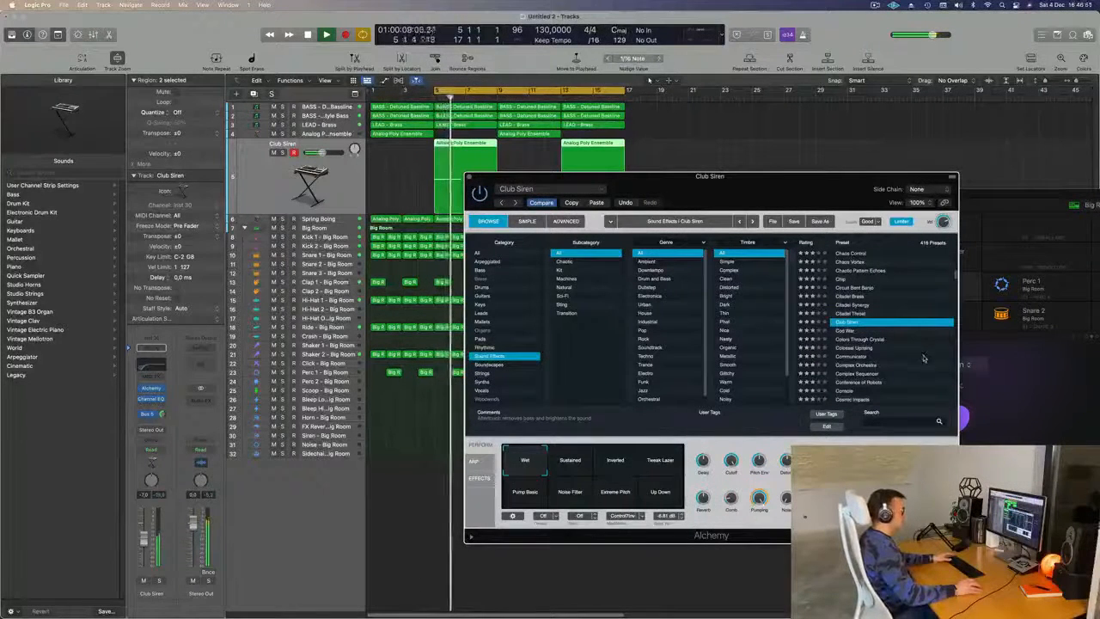
Restart playback and audition the Cod War and Colors Through Crystal presets on track 5
mouse_move(805, 203)
mouse_down()
mouse_move(949, 247)
mouse_move(895, 211)
mouse_move(843, 198)
mouse_move(766, 212)
mouse_move(815, 185)
mouse_up()
key(space)
key(space)
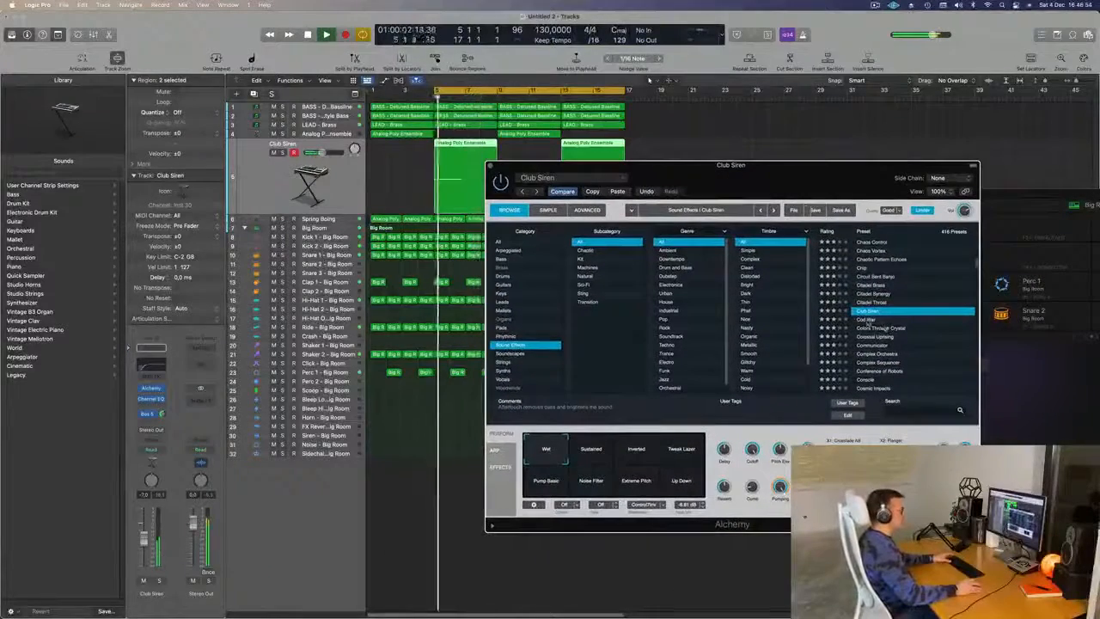
click(867, 323)
key(space)
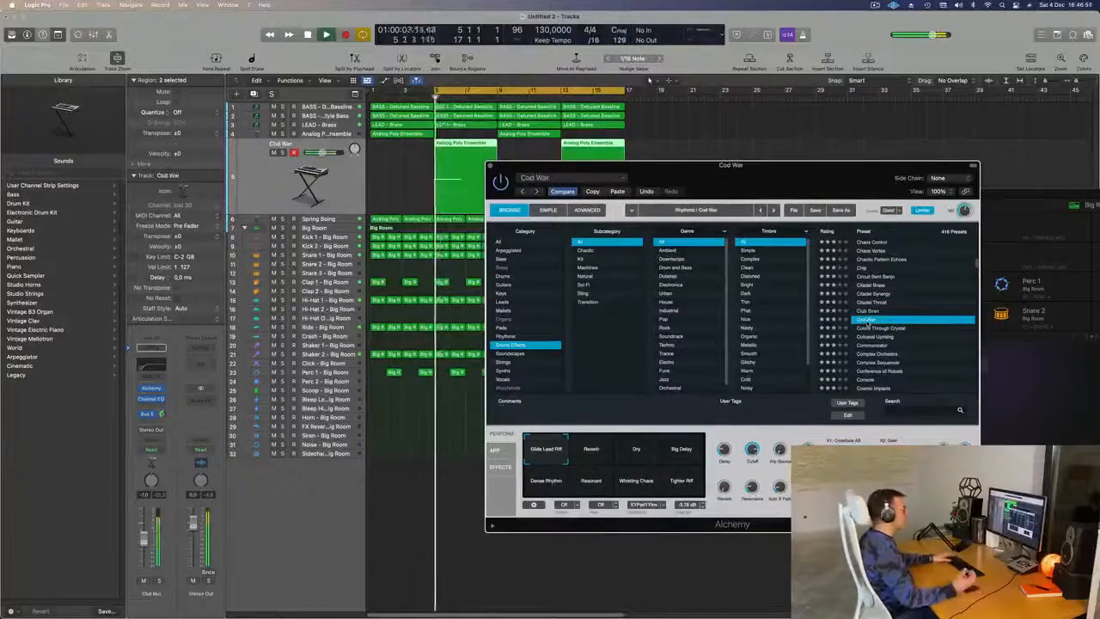
key(Down)
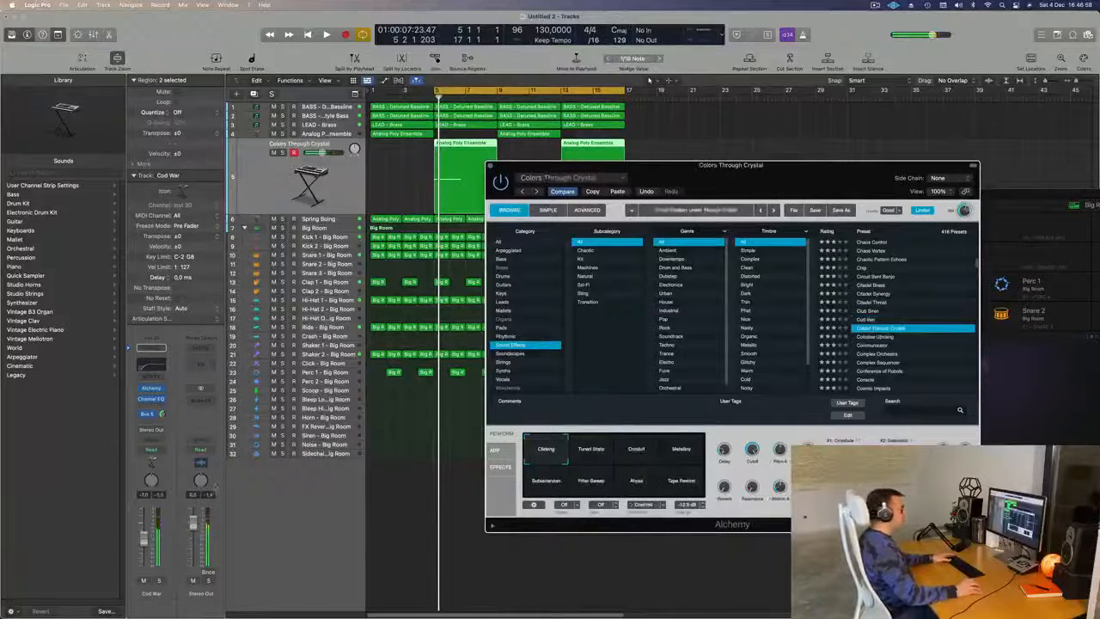
key(space)
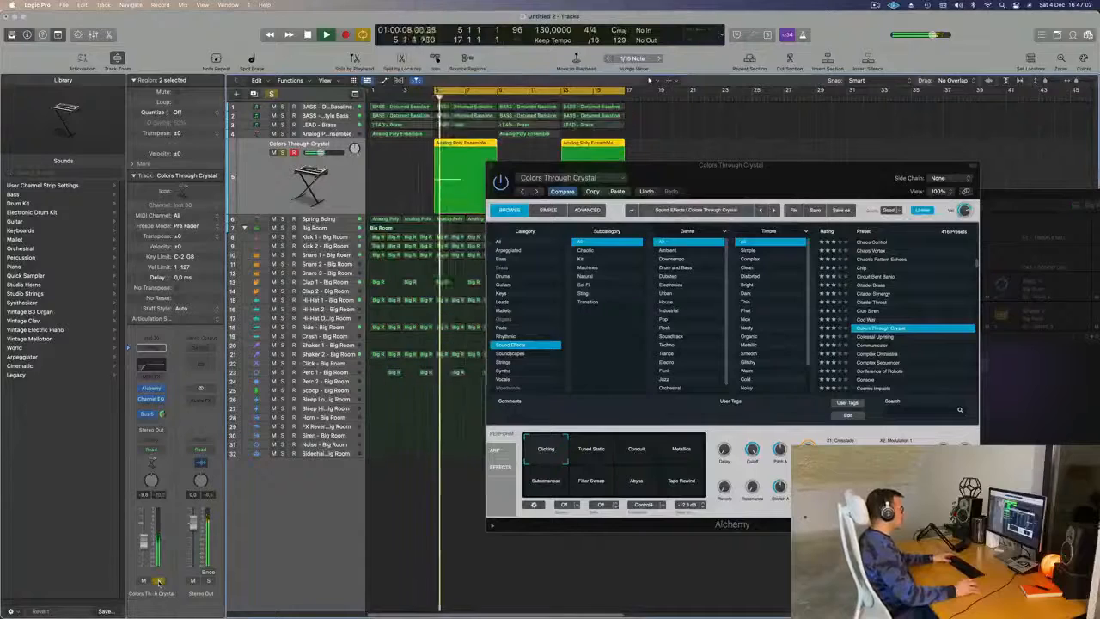
Audition the Communicator preset, and compare Complex Orchestra soloed and in the full mix
click(876, 347)
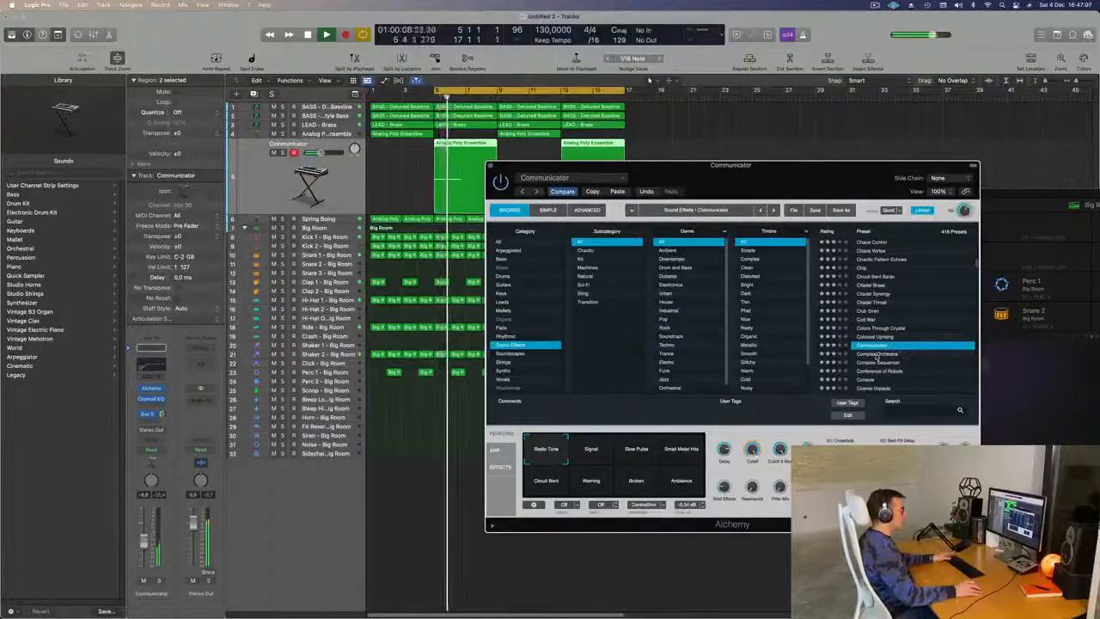
click(876, 355)
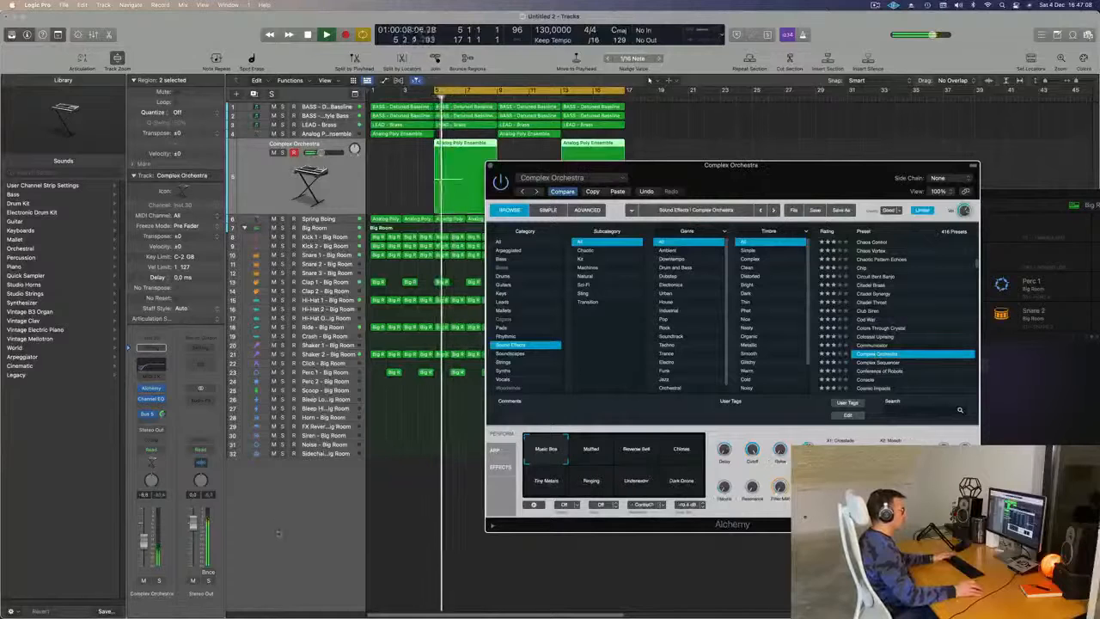
click(159, 582)
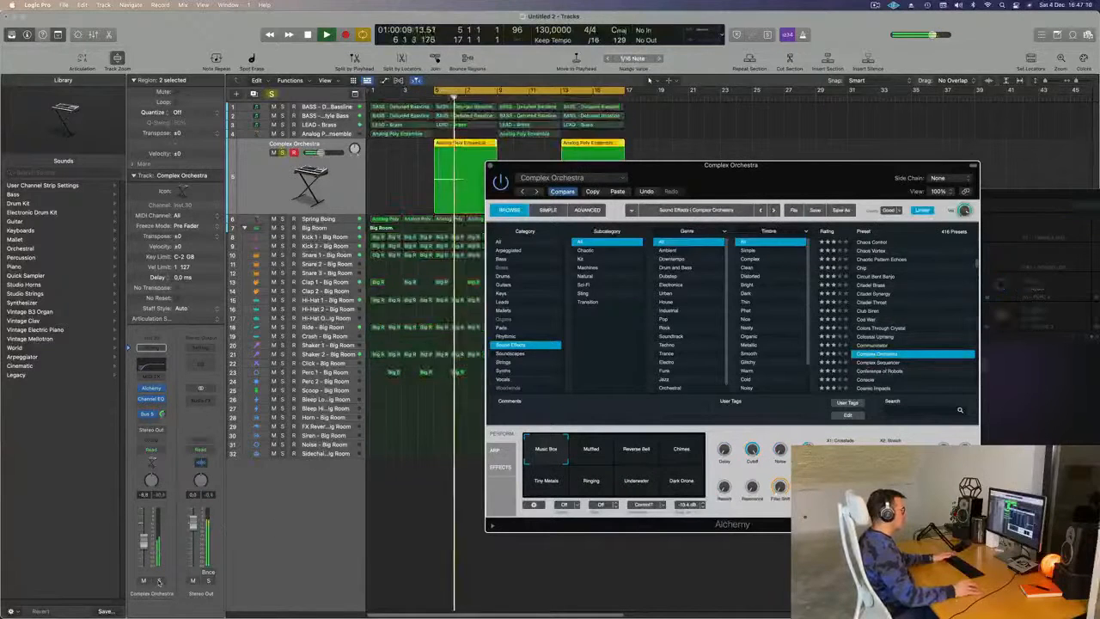
click(159, 582)
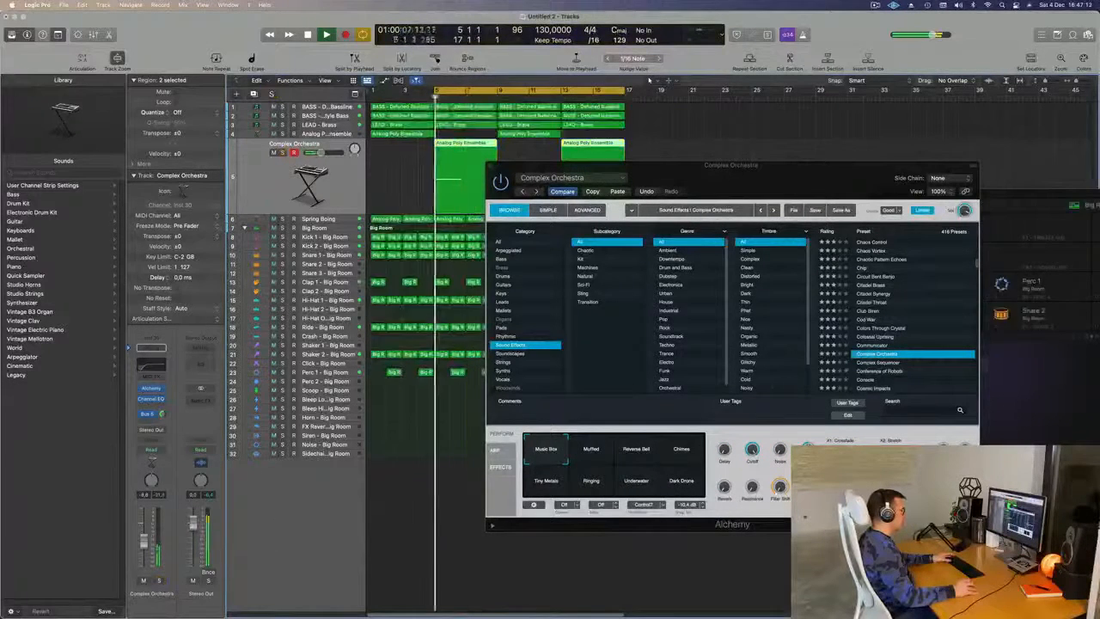
Audition the Complex Sequencer, Conference of Robots and Cosmic Impacts presets against the mix
click(878, 363)
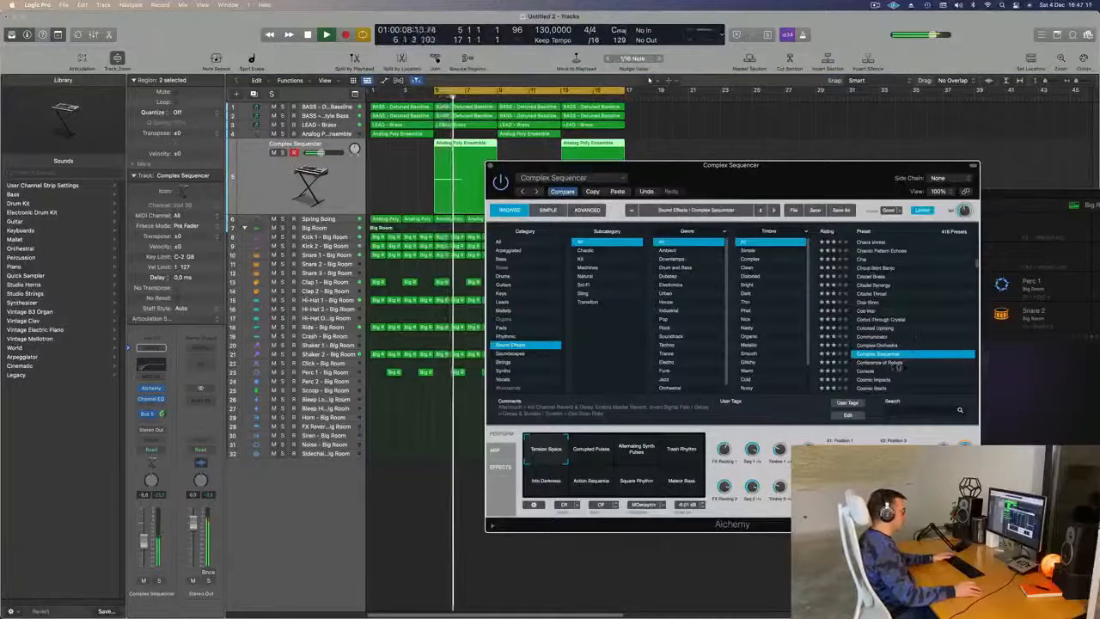
click(881, 368)
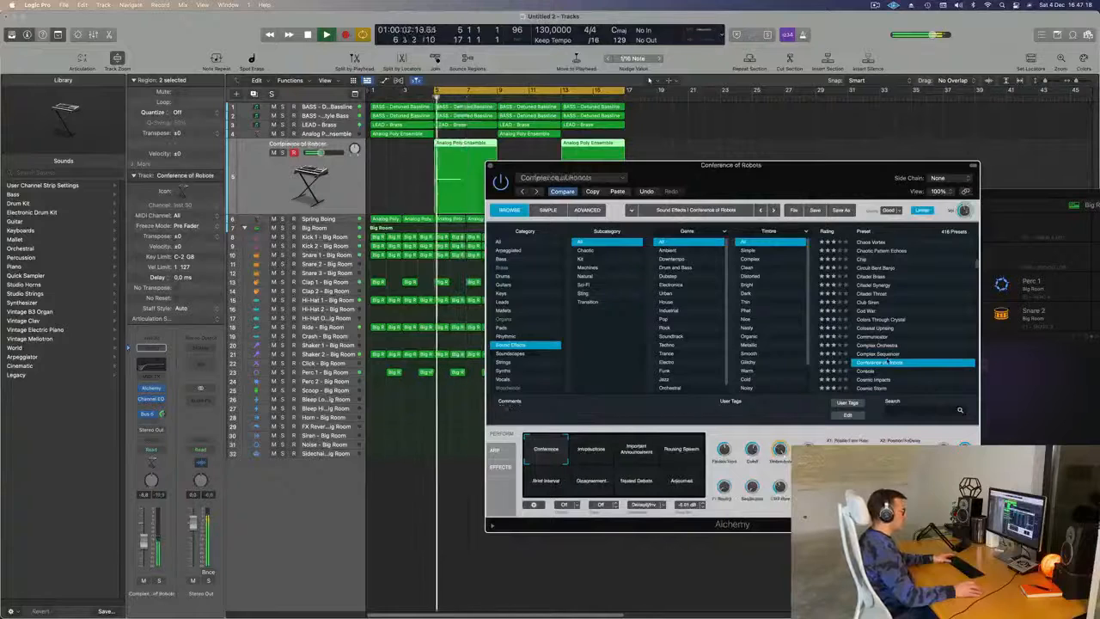
scroll(929, 333, down, 3)
click(875, 323)
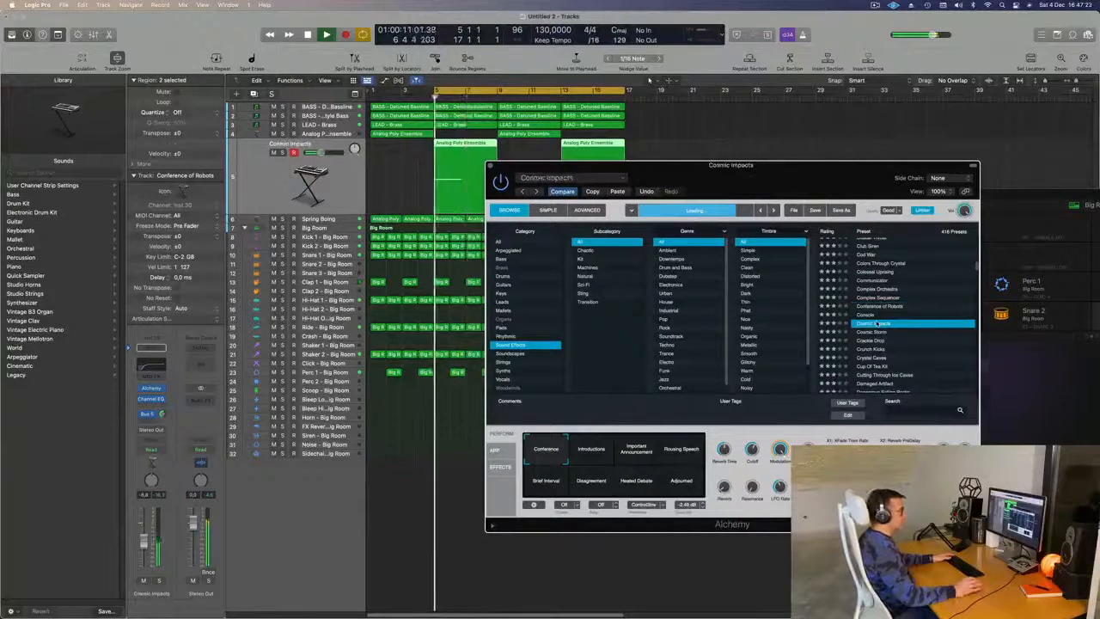
Audition the Cosmic Storm and Dark Eruption presets while the loop plays
scroll(912, 331, down, 1)
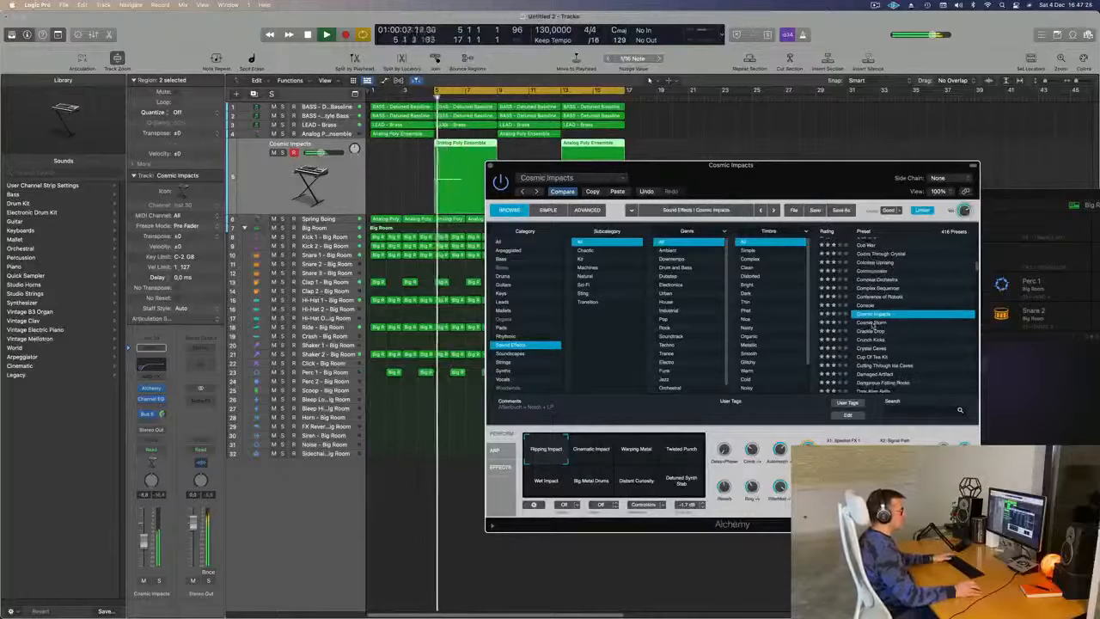
click(873, 323)
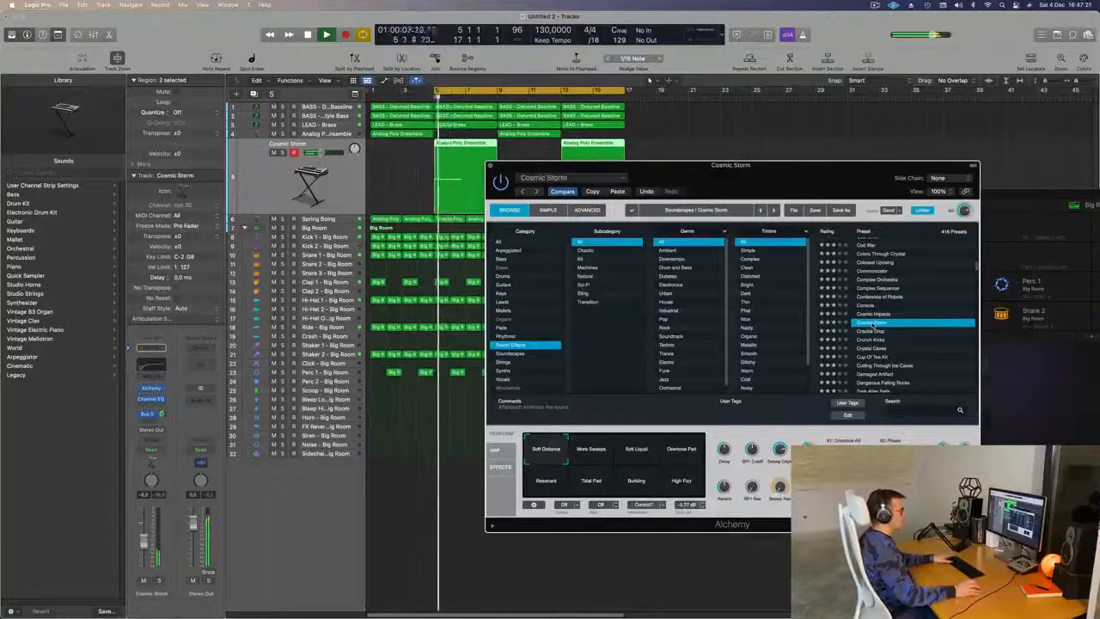
scroll(922, 329, down, 5)
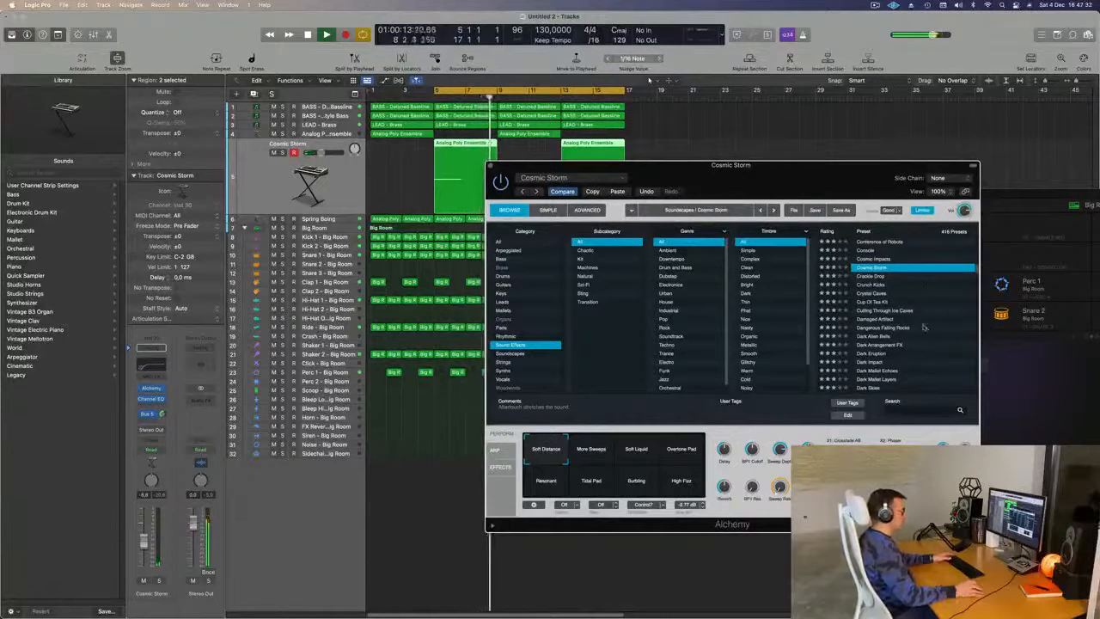
click(875, 353)
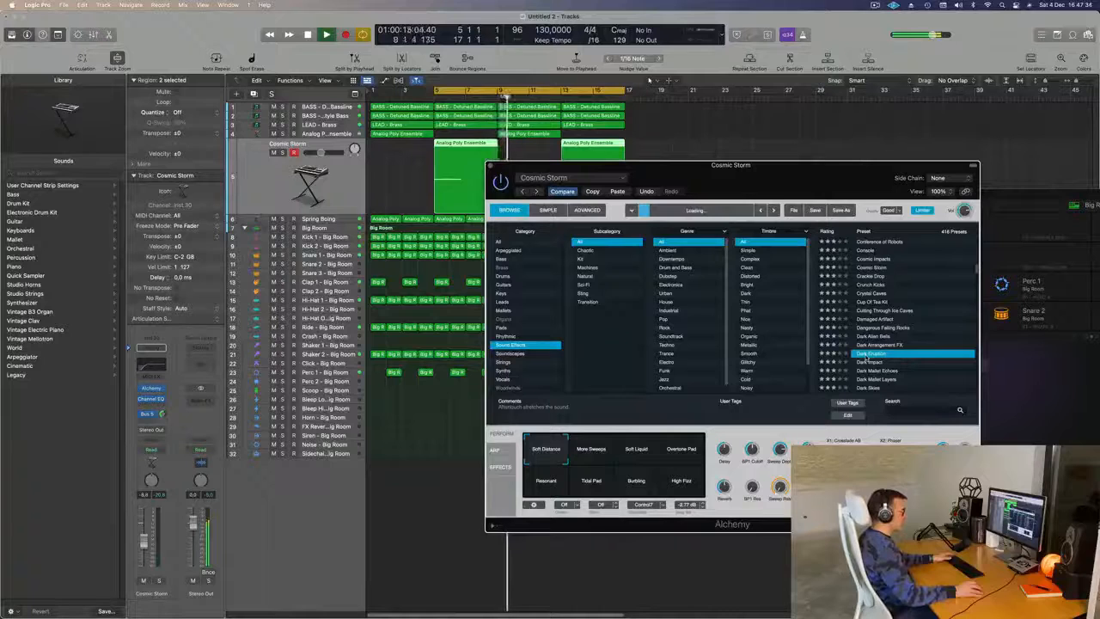
Load the Dark Mallet Echoes preset and audition its Harmonics, Darker, Ice Note and Pitch FX snapshots
scroll(934, 340, down, 3)
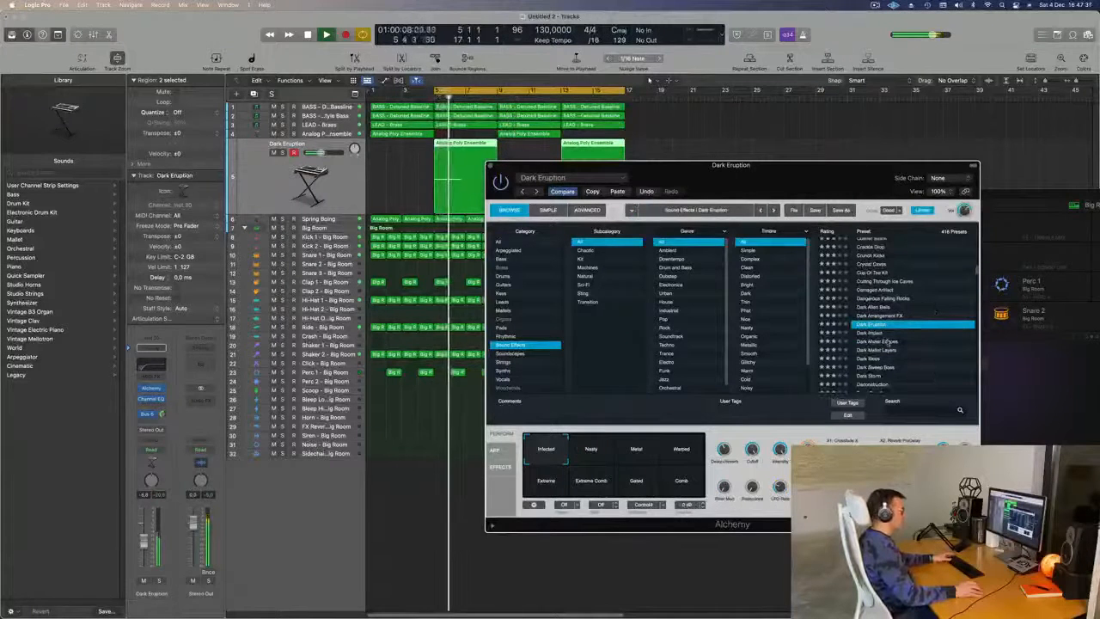
click(885, 341)
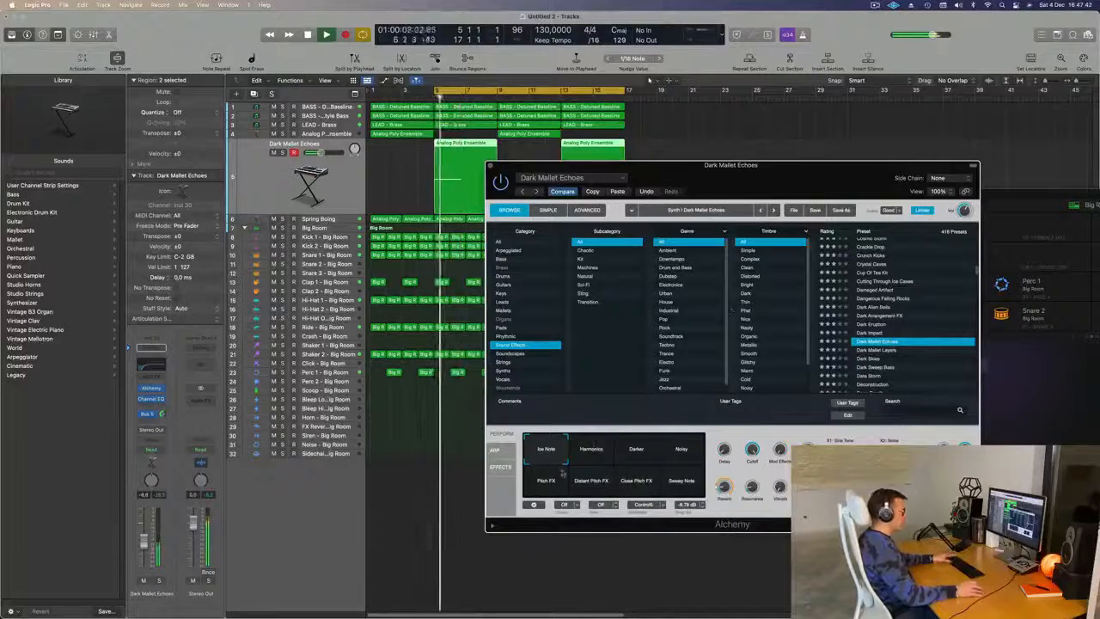
click(592, 453)
click(646, 455)
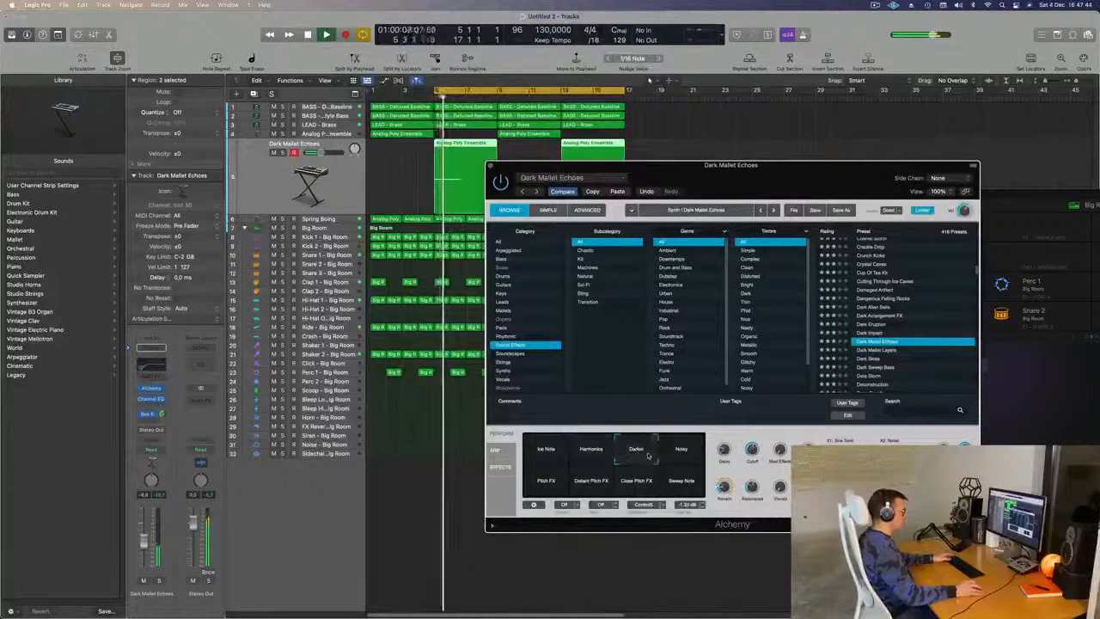
click(588, 456)
click(549, 456)
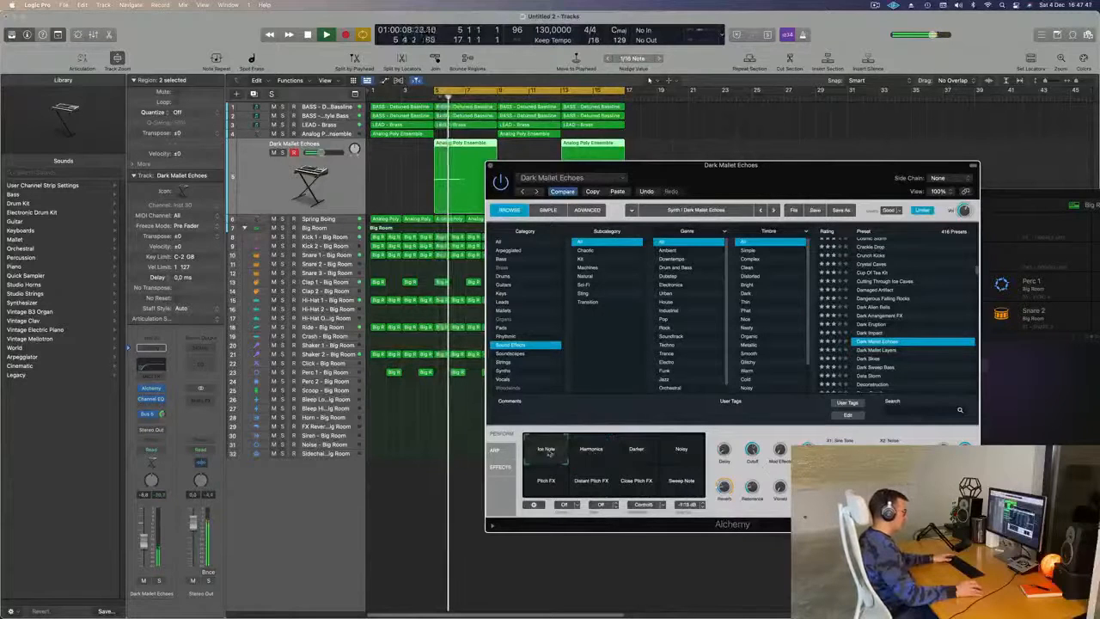
click(541, 484)
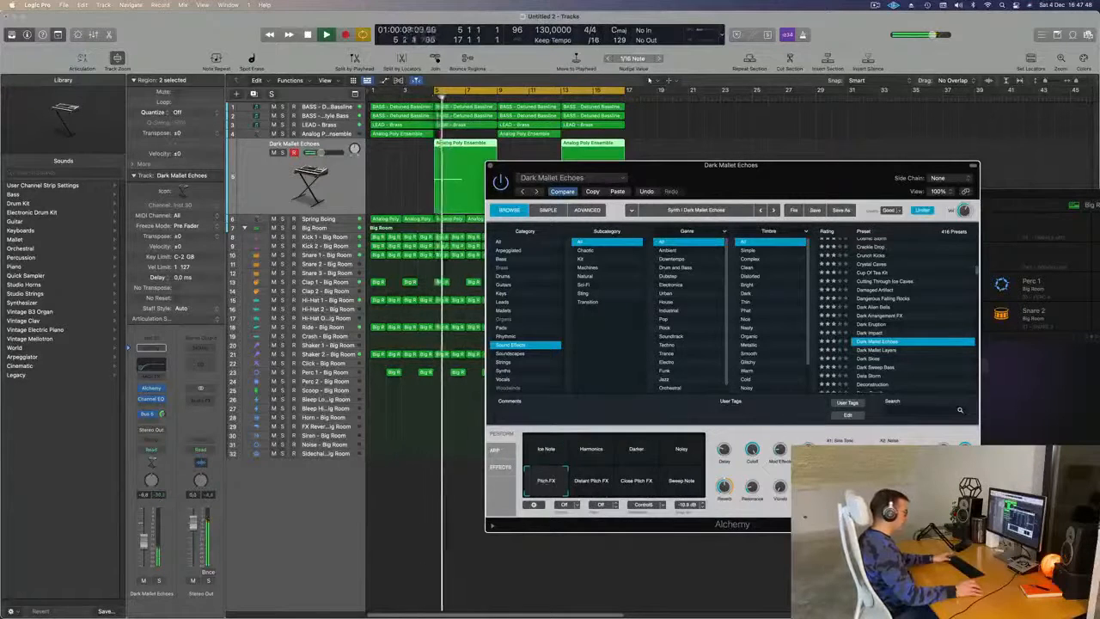
Compare the Pitch FX snapshot soloed and in the full mix, and switch to the Distant Pitch FX snapshot
click(159, 582)
key(space)
key(space)
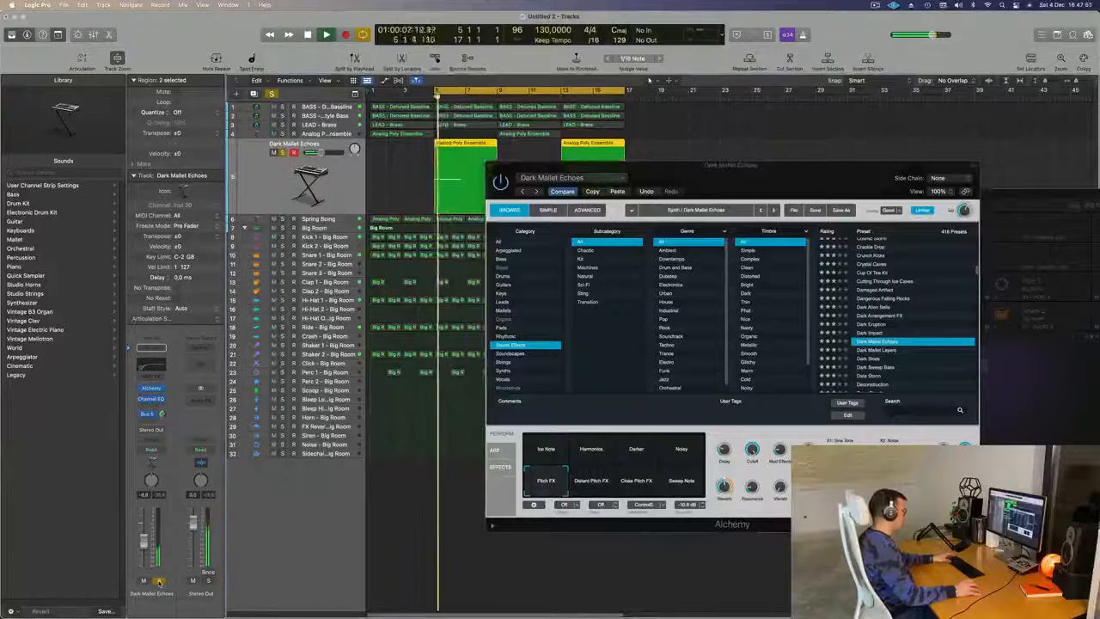
click(159, 582)
key(space)
key(space)
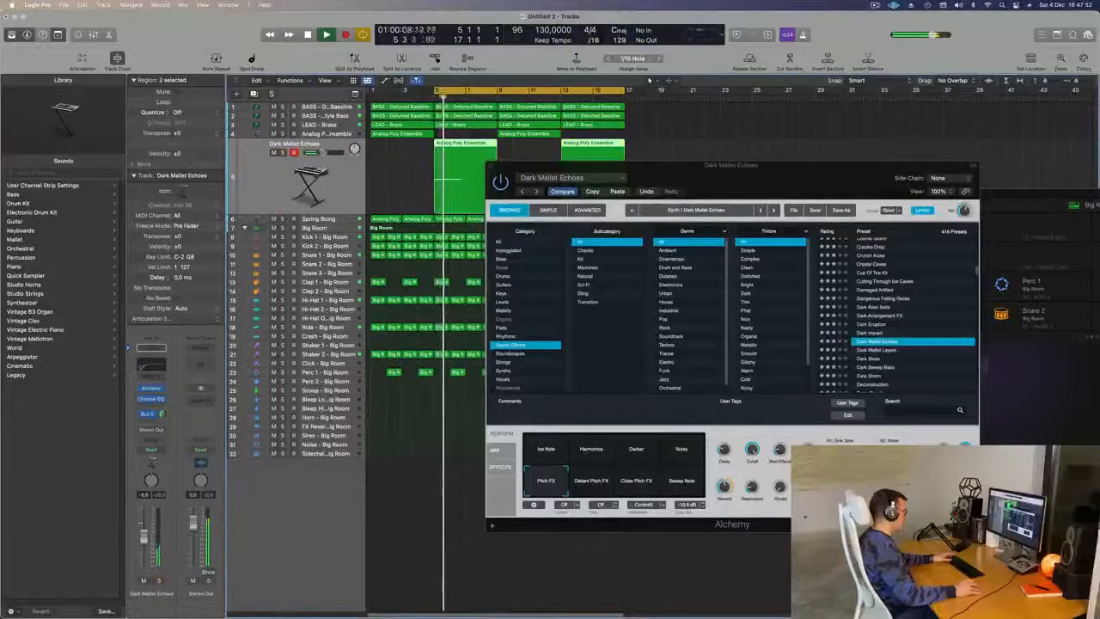
click(603, 476)
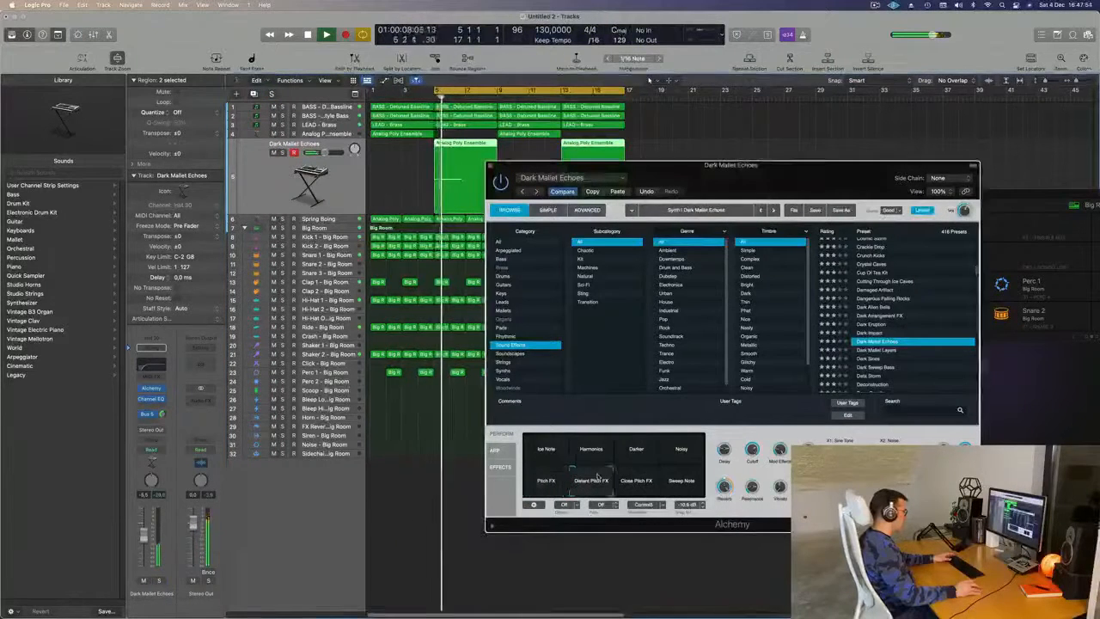
Audition the Close Pitch FX and Ice Note snapshots in the mix, keep Ice Note, and close the synth window
click(642, 485)
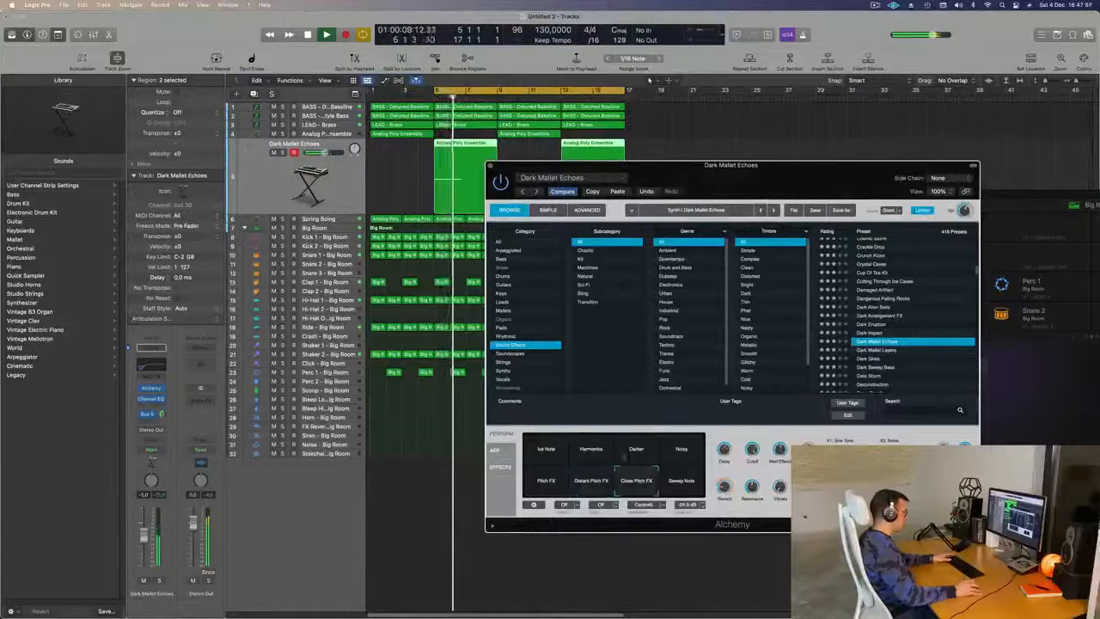
click(547, 450)
key(space)
click(435, 96)
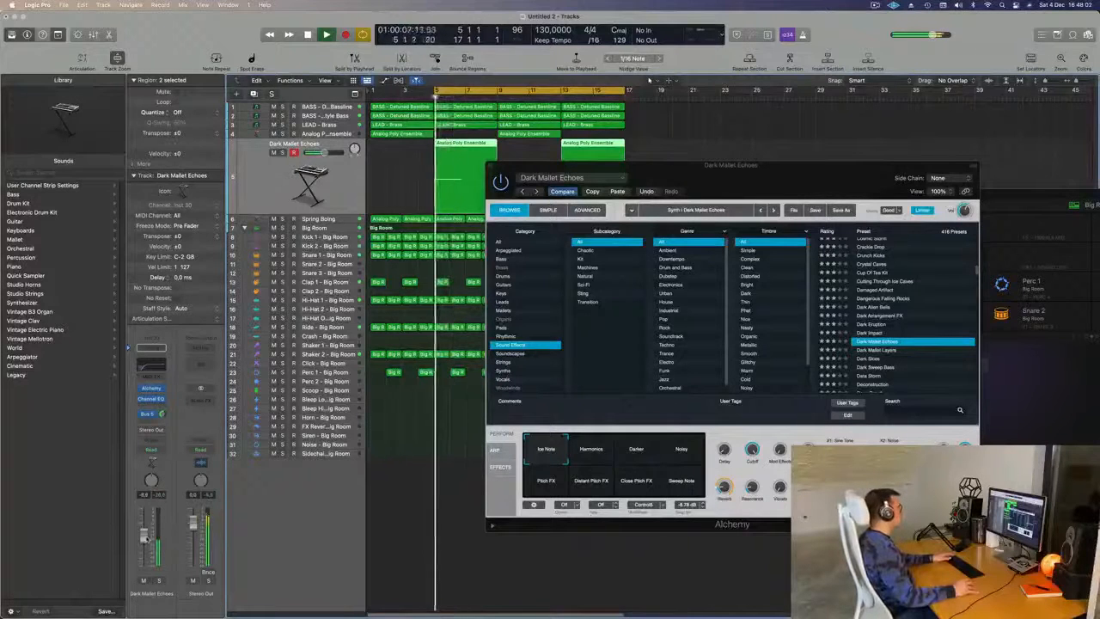
click(491, 165)
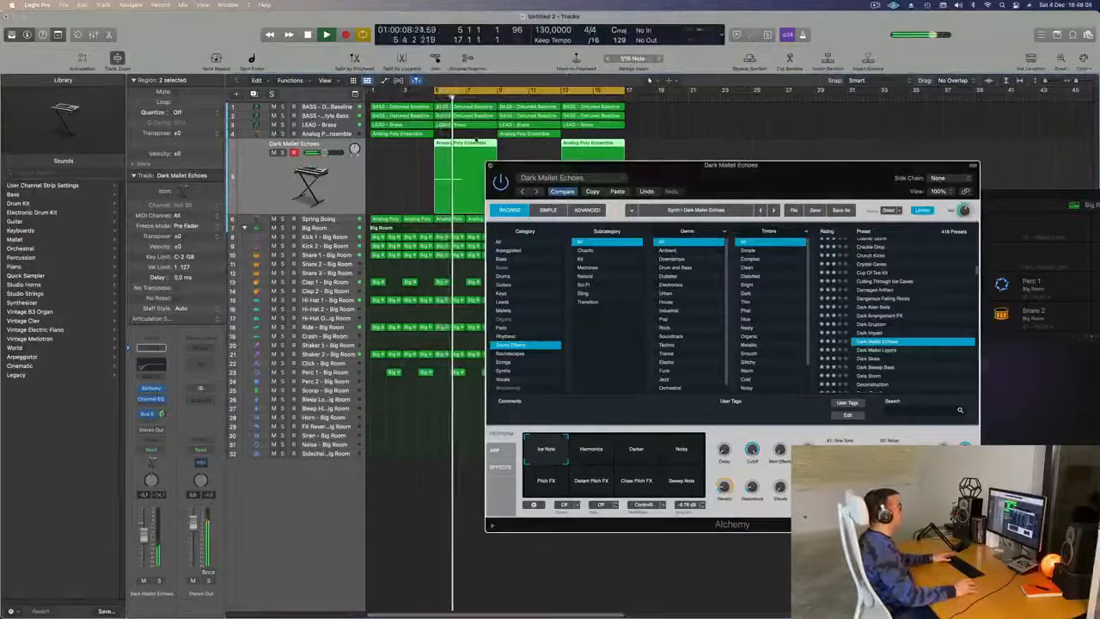
Extend the cycle range back to bar 1 and play from the start with the Analog Poly Ensemble track selected
click(439, 95)
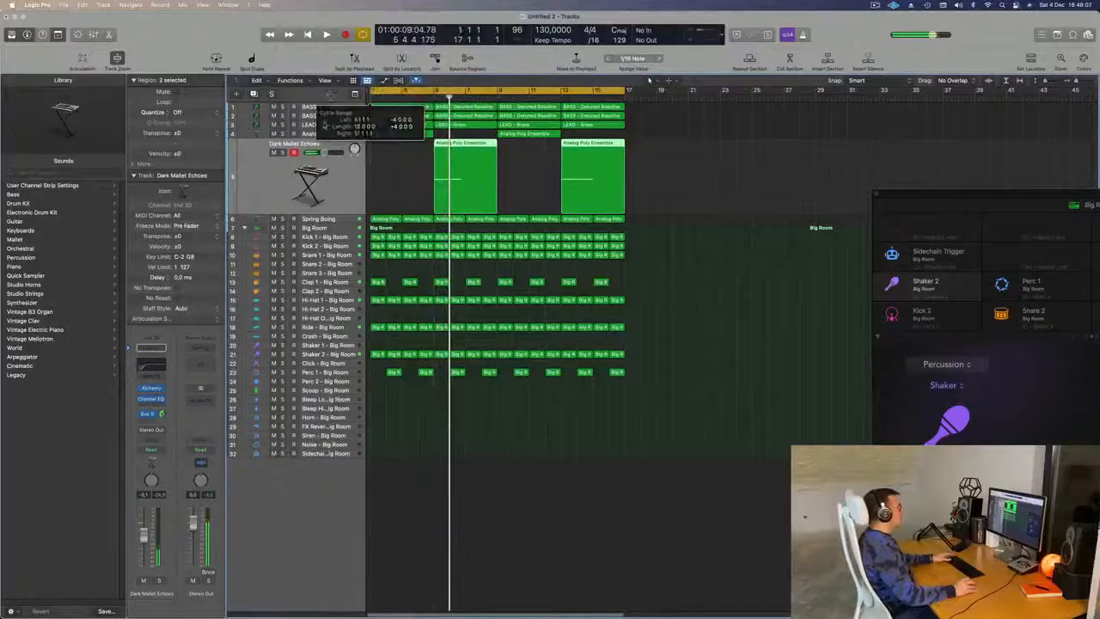
click(321, 125)
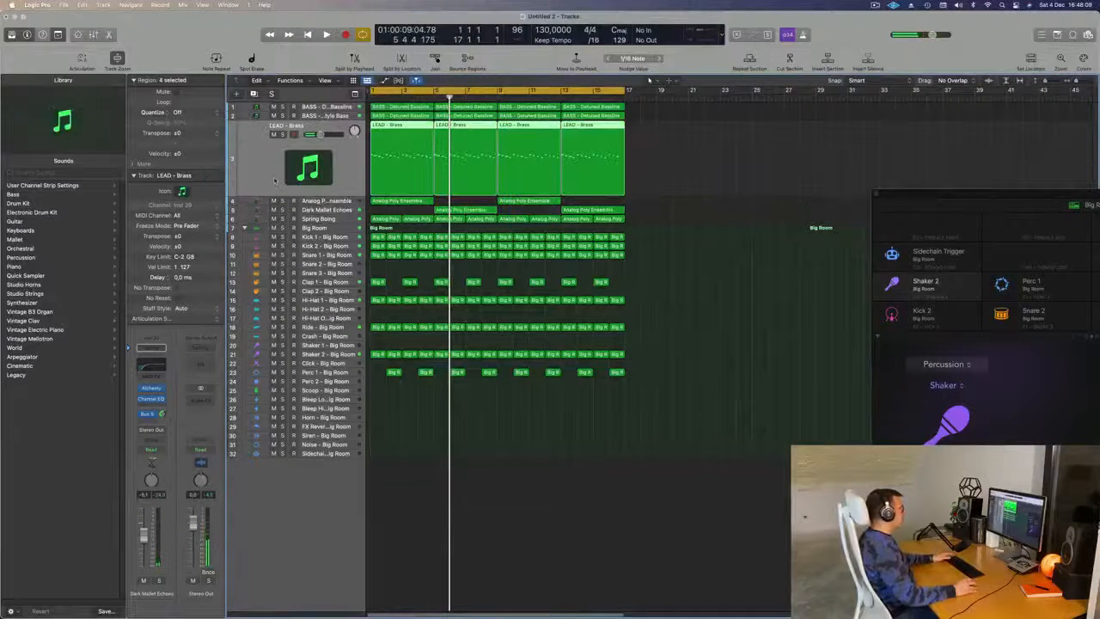
key(Return)
key(Down)
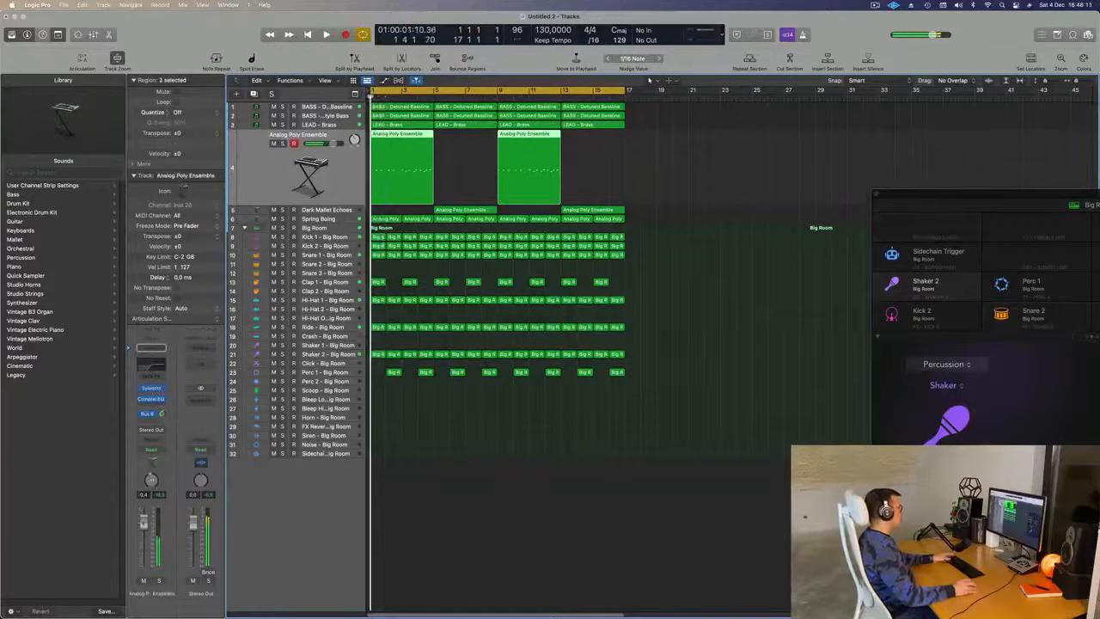
key(Return)
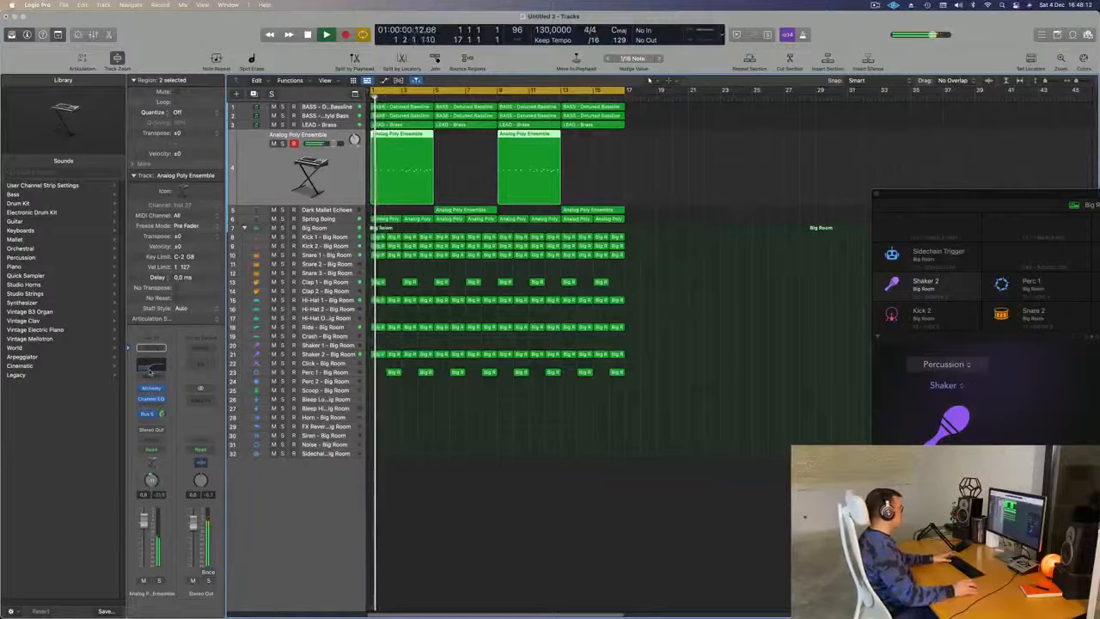
Adjust the Channel EQ curve on the Analog Poly Ensemble track, and replay the transition into the Dark Mallet Echoes part
click(151, 399)
drag(835, 294, 781, 273)
drag(648, 136, 736, 141)
click(326, 141)
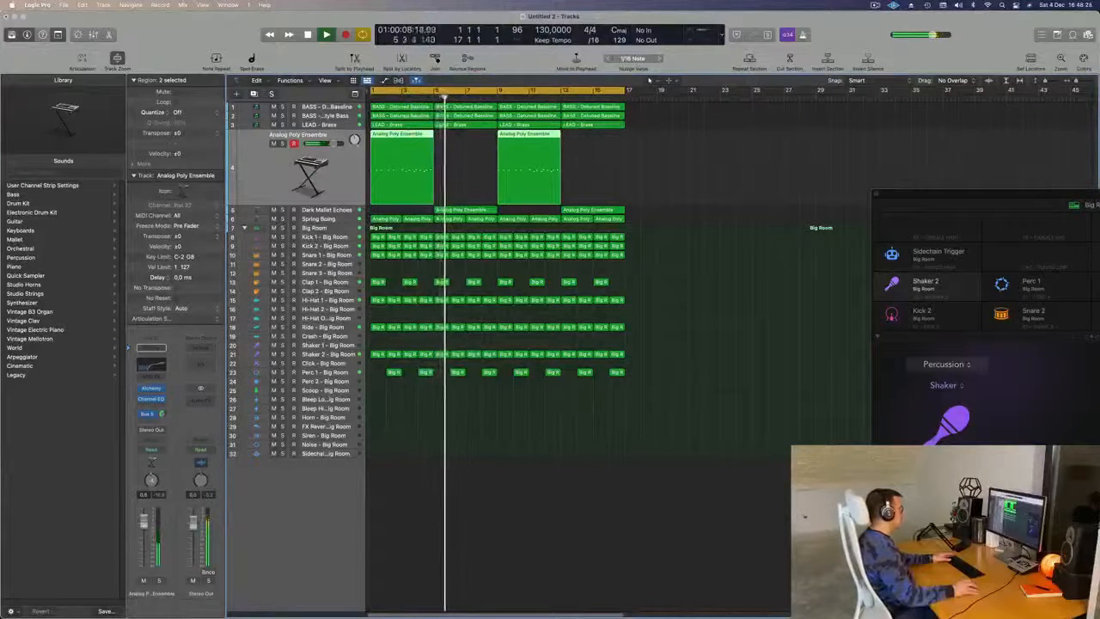
key(Down)
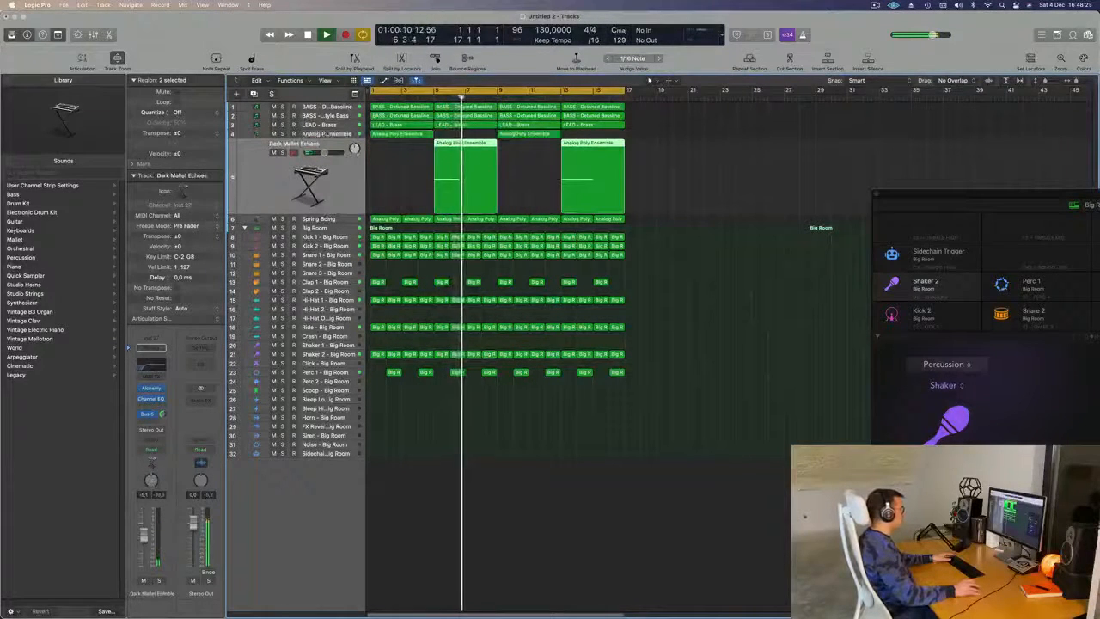
click(419, 97)
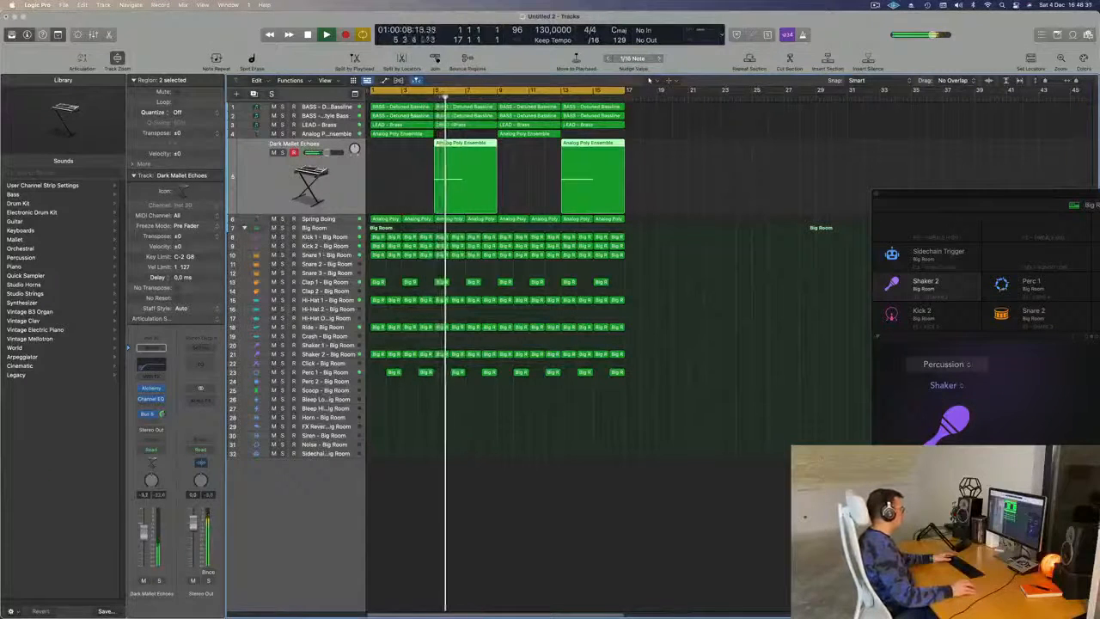
Set the Ride - Big Room track's volume to about -16 dB while the loop plays from the start
click(577, 505)
key(super+Left)
key(super+Left)
key(super+Left)
key(Return)
key(Down)
key(Down)
key(Down)
key(Down)
key(Down)
key(Down)
key(Down)
key(Down)
key(Down)
key(Down)
key(Down)
key(Down)
key(Down)
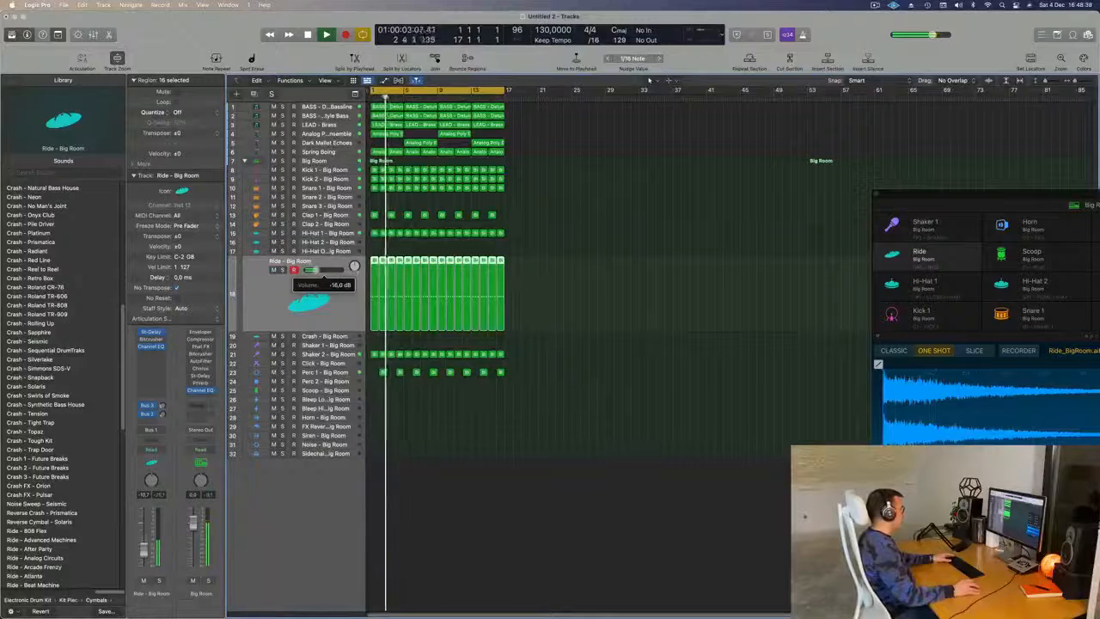
drag(314, 270, 315, 270)
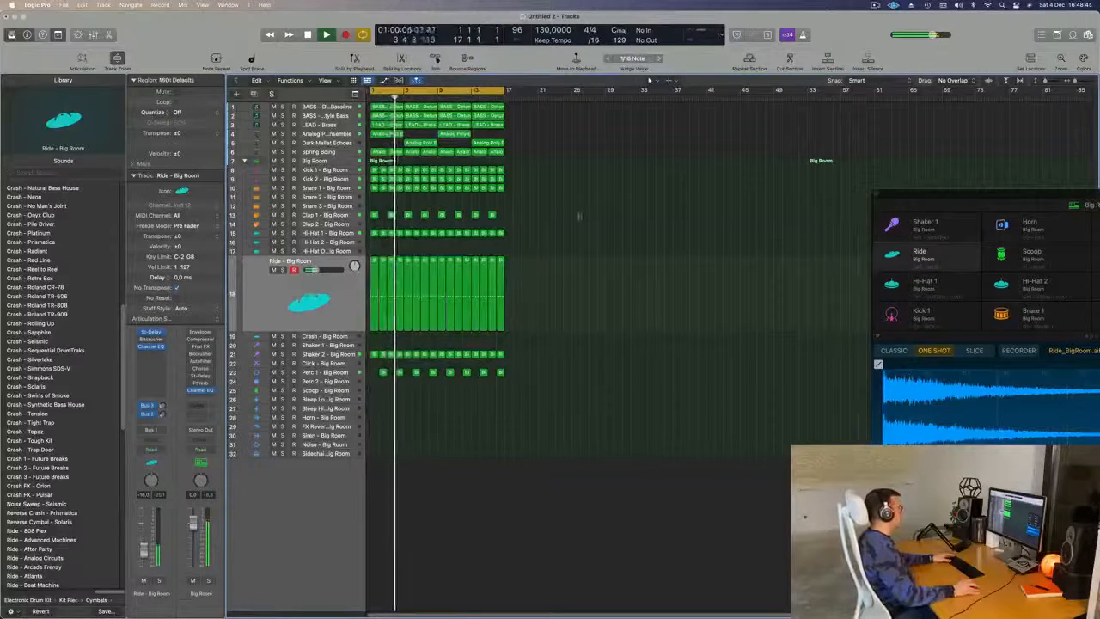
Repeat all regions of the 16-bar loop up to bar 65 and extend the cycle range to bar 65
key(space)
key(super+a)
key(super+r)
key(super+r)
key(space)
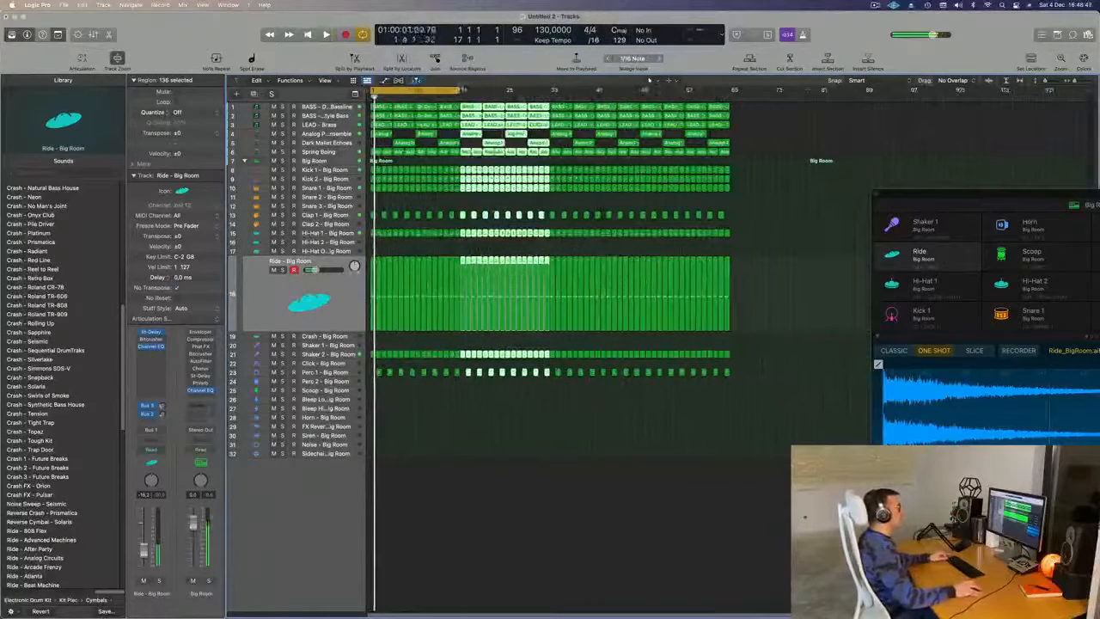
drag(460, 90, 733, 131)
Lower the Shaker 2 - Big Room track's volume to about -22 dB and deselect its regions
key(Down)
key(Down)
key(Down)
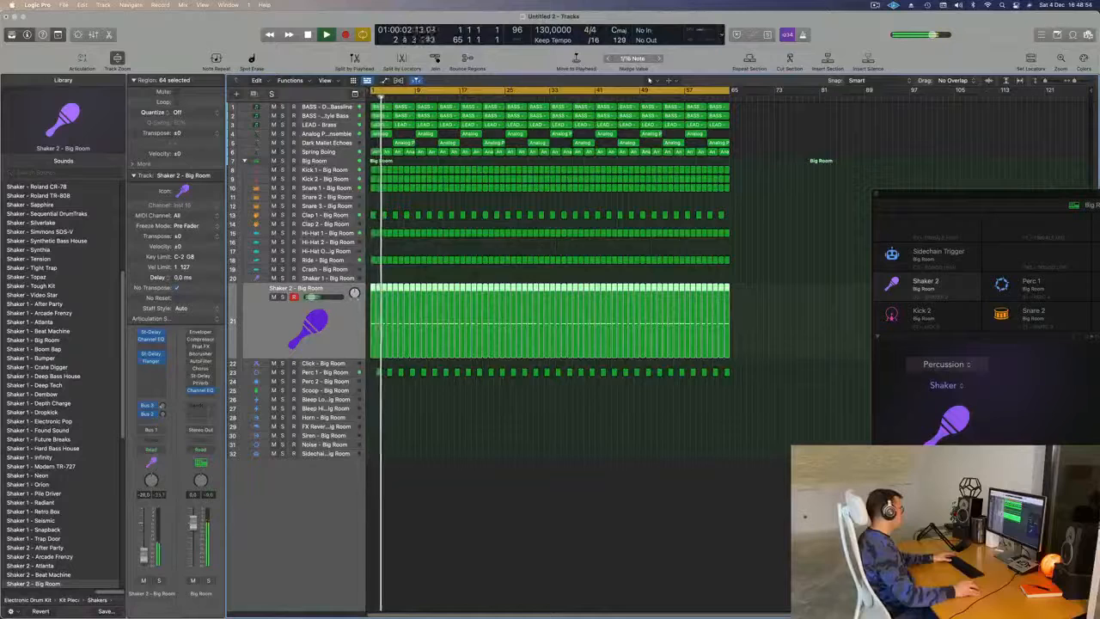
drag(144, 554, 145, 555)
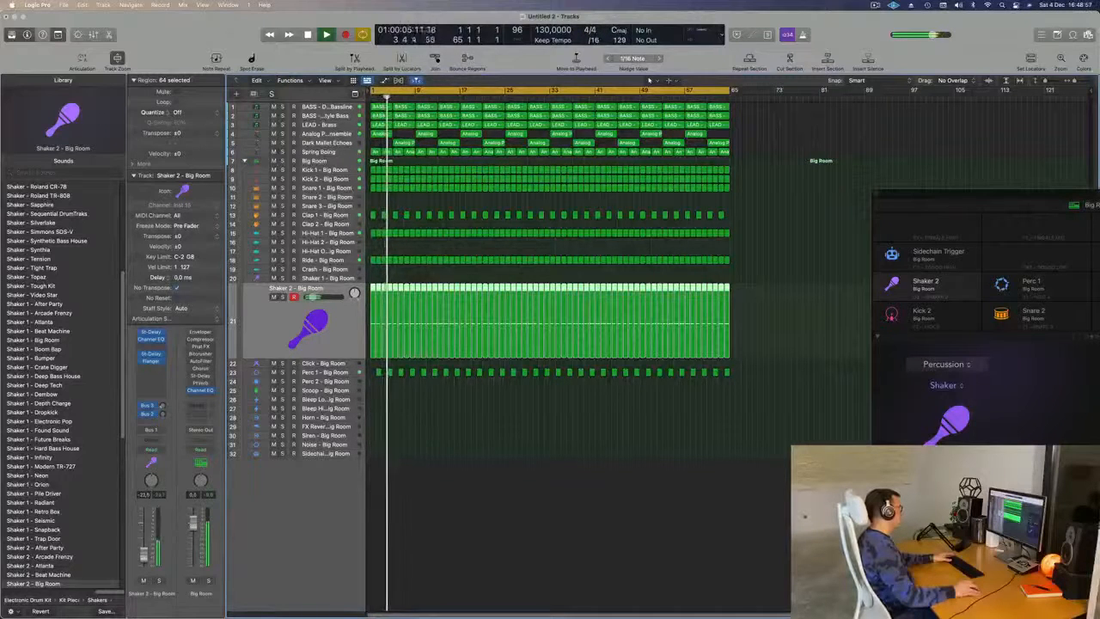
click(500, 488)
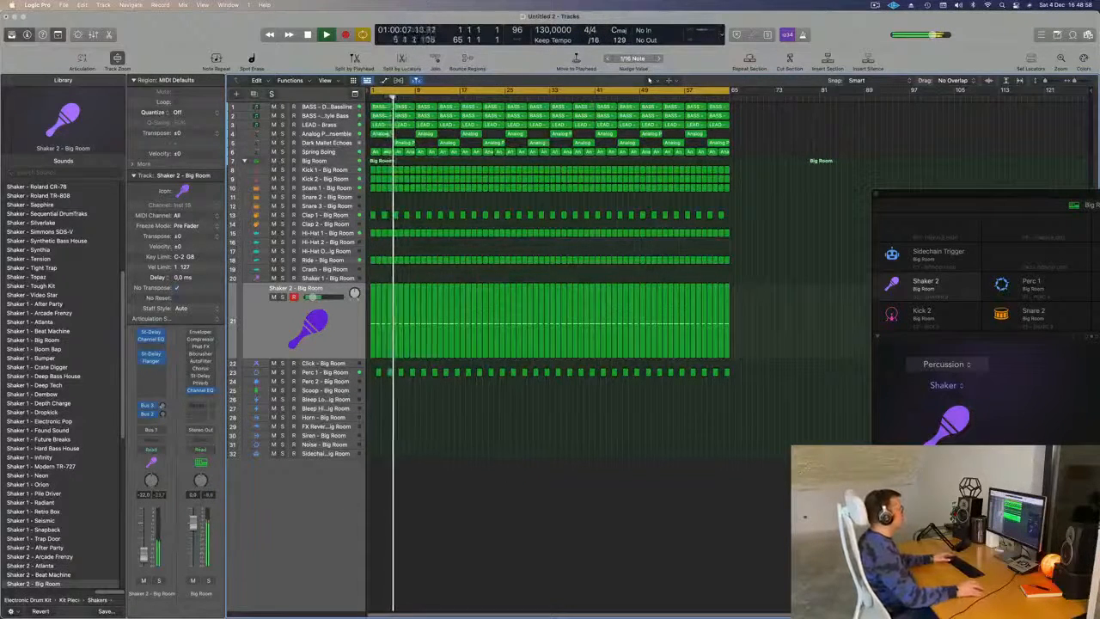
Color all regions by their tracks and name all regions by their tracks
scroll(481, 244, up, 3)
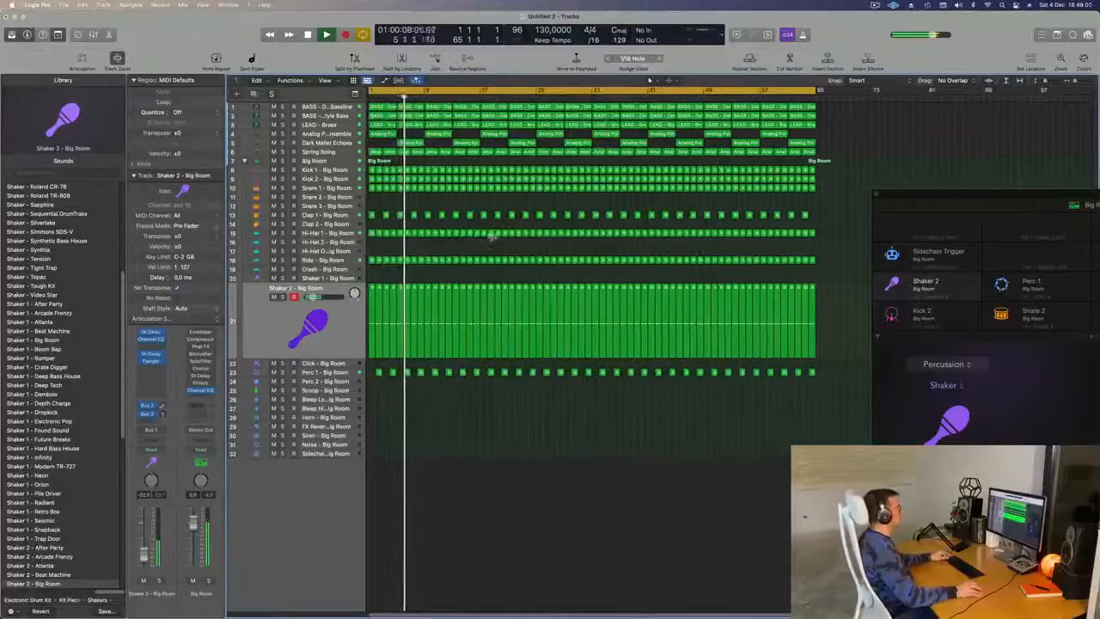
scroll(491, 237, up, 1)
key(super+a)
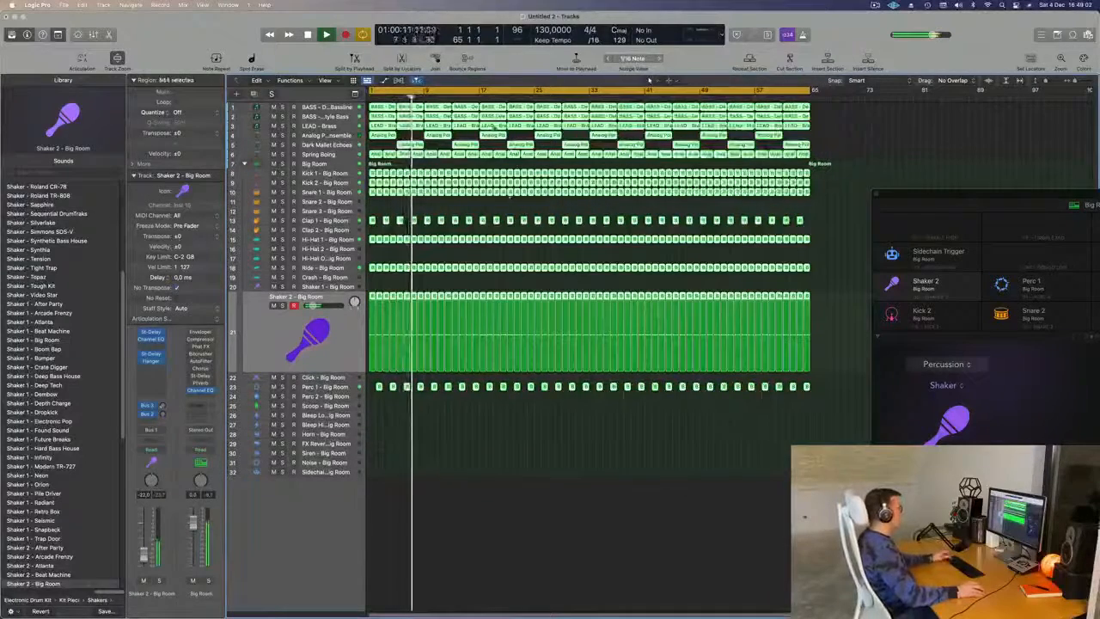
right_click(495, 118)
click(500, 131)
right_click(499, 121)
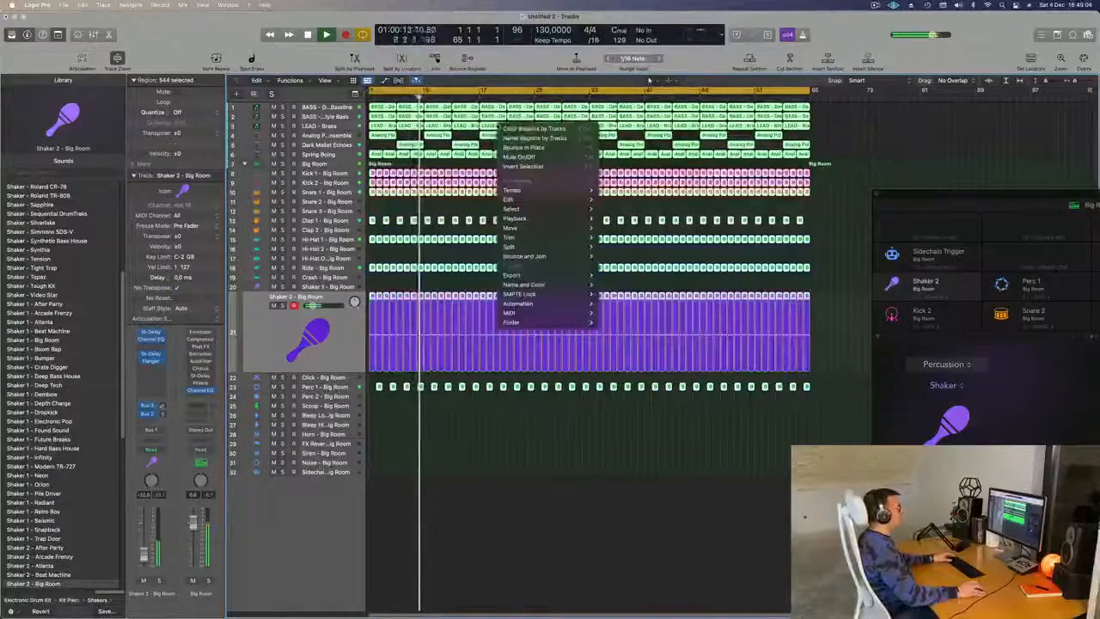
click(509, 137)
click(815, 236)
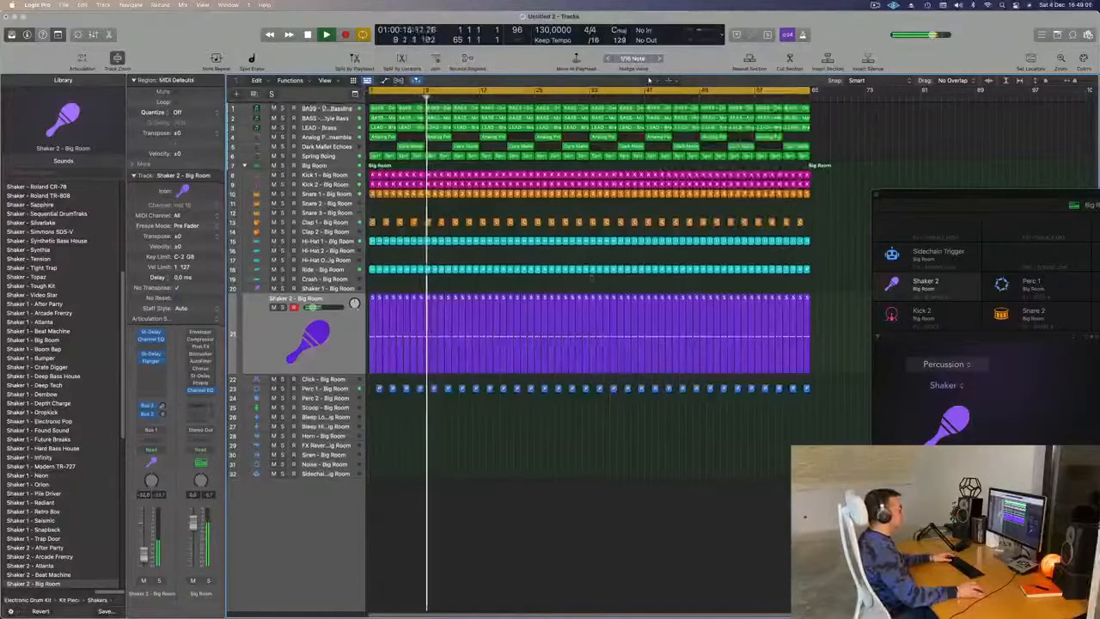
Delete the LEAD, Analog Poly Ensemble and Dark Mallet Echoes regions before bar 17, and the second Spring Boing region
key(space)
key(Delete)
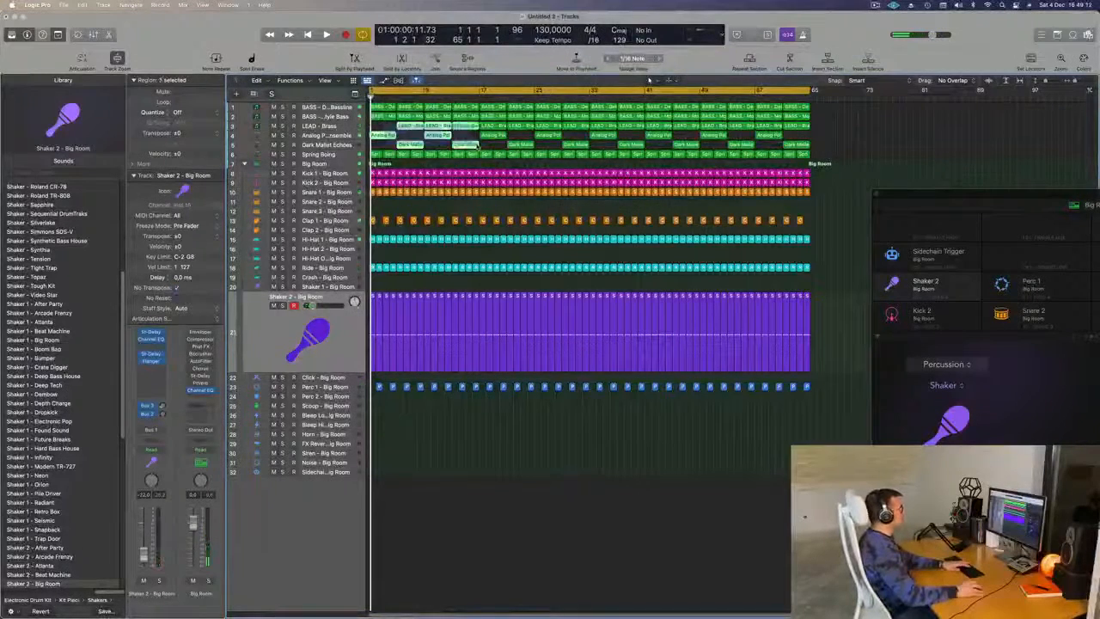
key(Delete)
key(space)
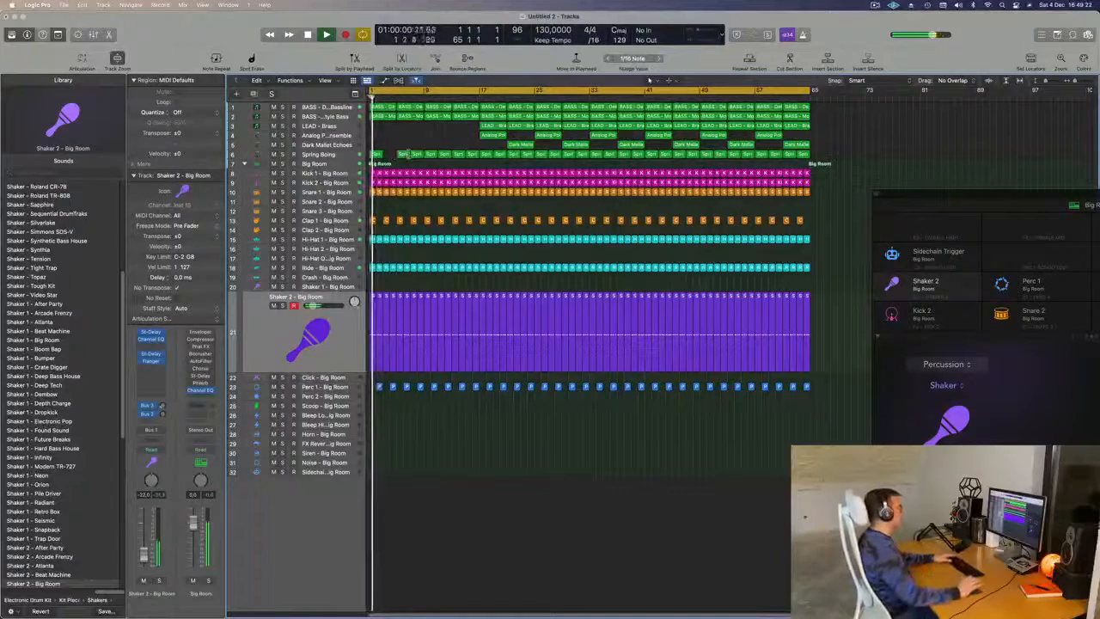
Compare the BASS - Detuned Bassline track soloed and in the full mix from bar 1
key(super+Right)
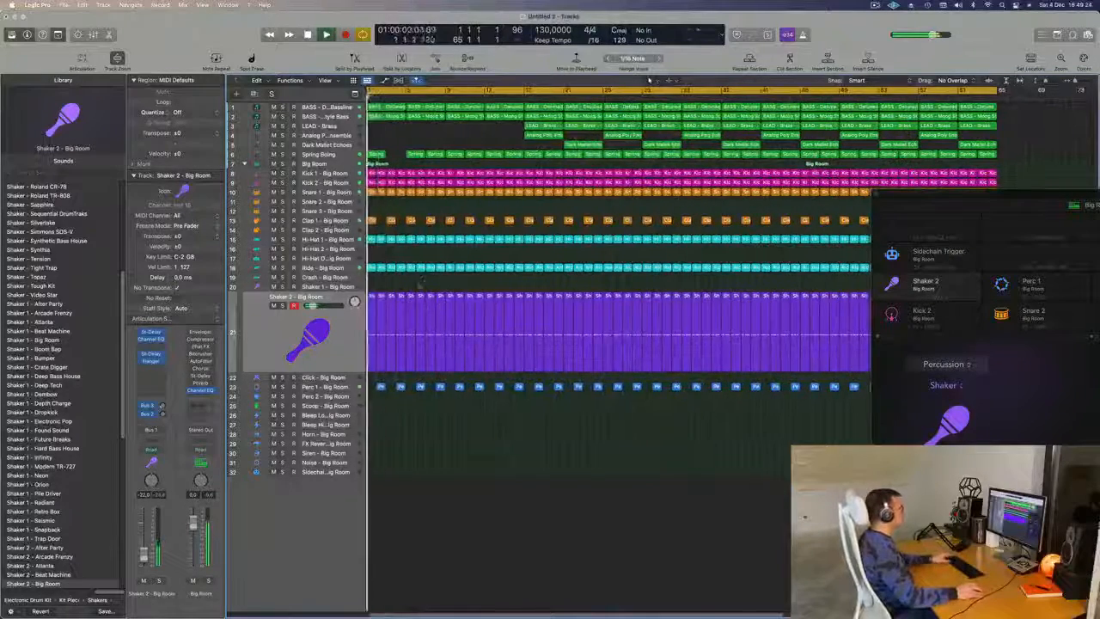
key(super+Left)
click(320, 108)
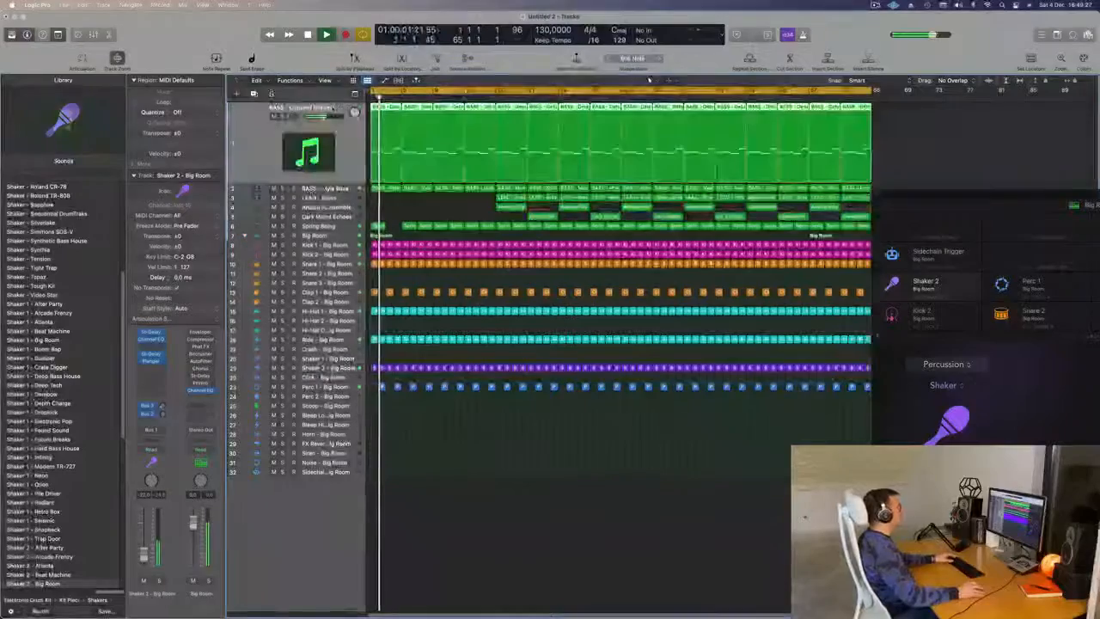
key(Return)
click(281, 117)
key(Return)
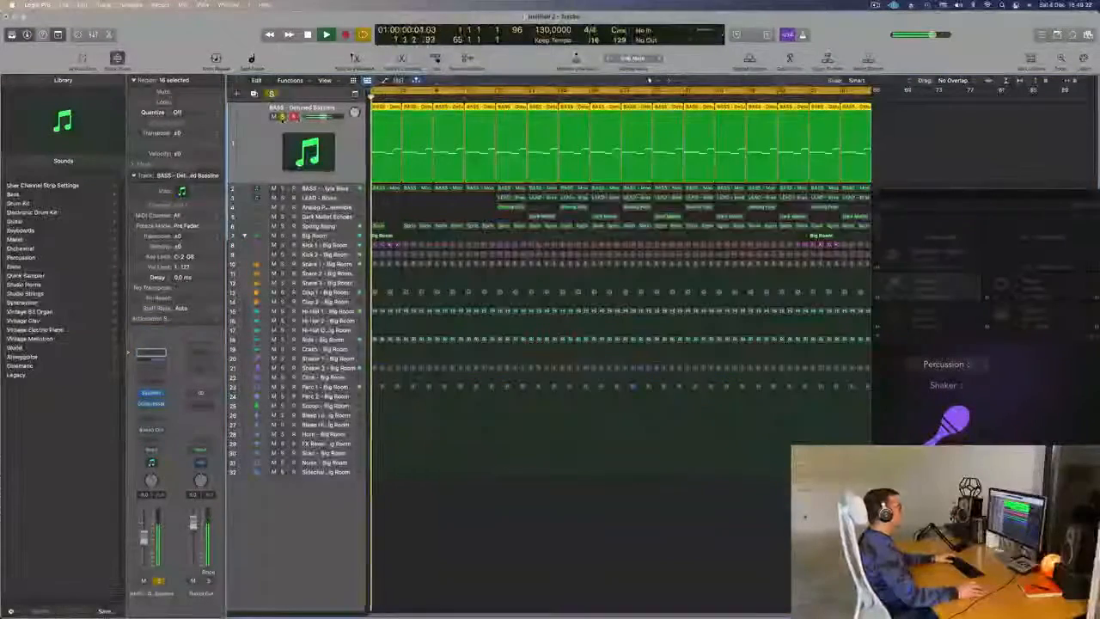
click(282, 117)
key(Return)
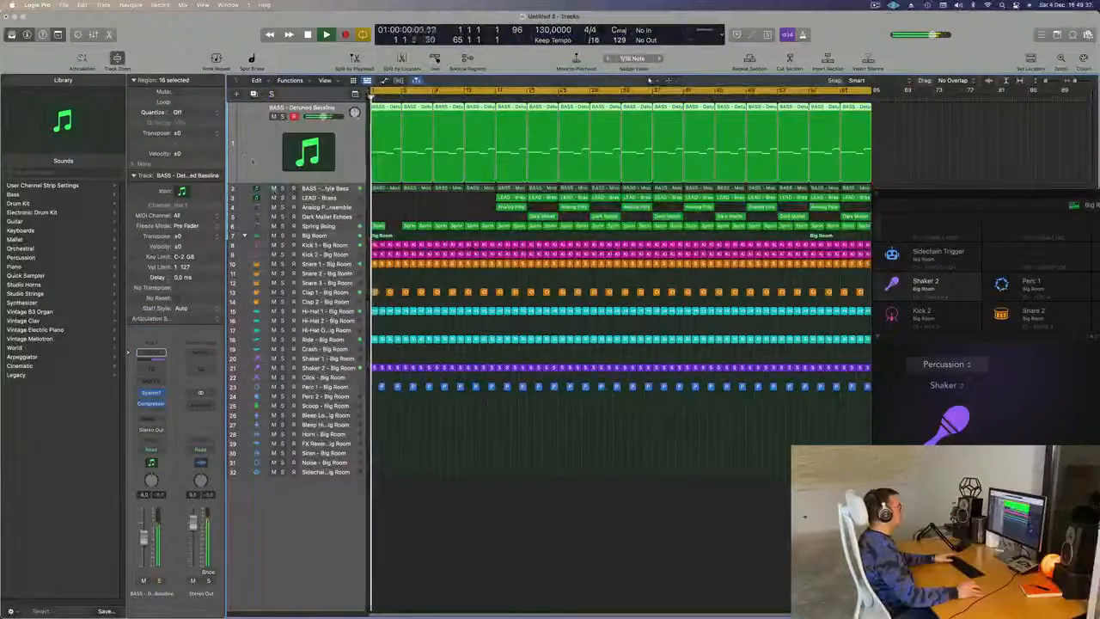
Unmute the BASS - Moog Style Bass track and set its automation mode to Touch
click(325, 188)
key(space)
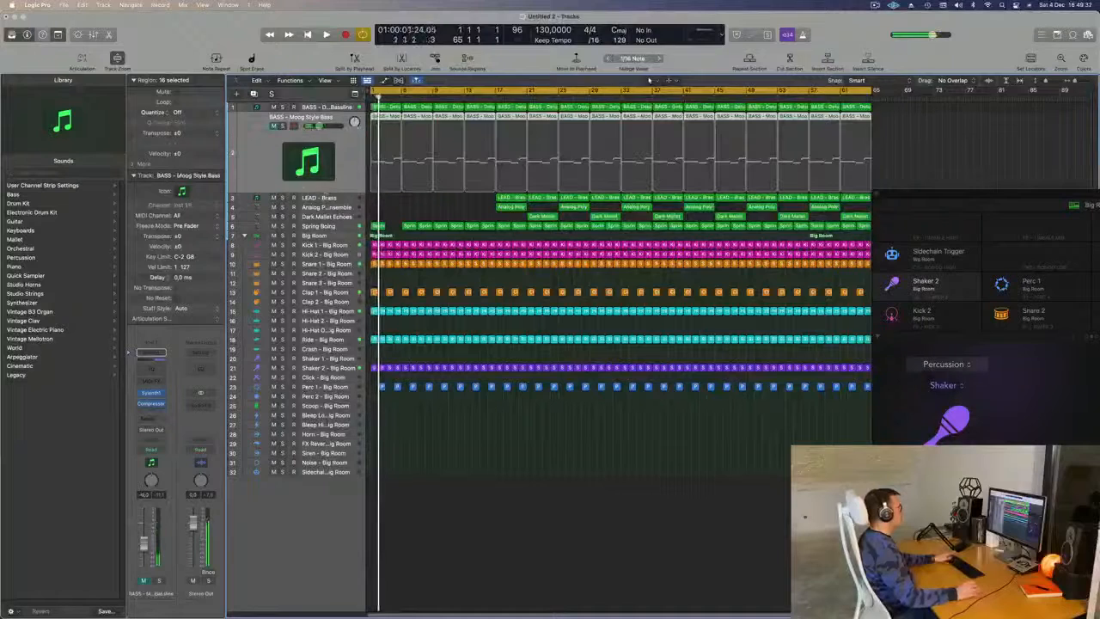
click(274, 127)
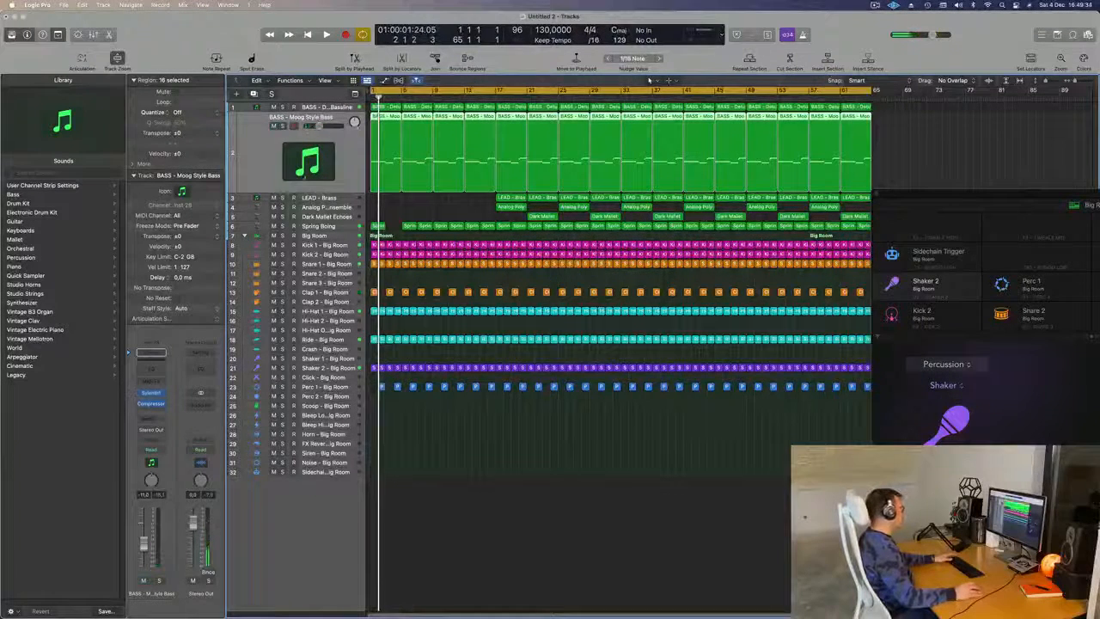
click(161, 451)
click(155, 460)
Open Sylenth1 on the Moog Style Bass track, adjust its filter cutoff during playback, and return to the start
click(150, 393)
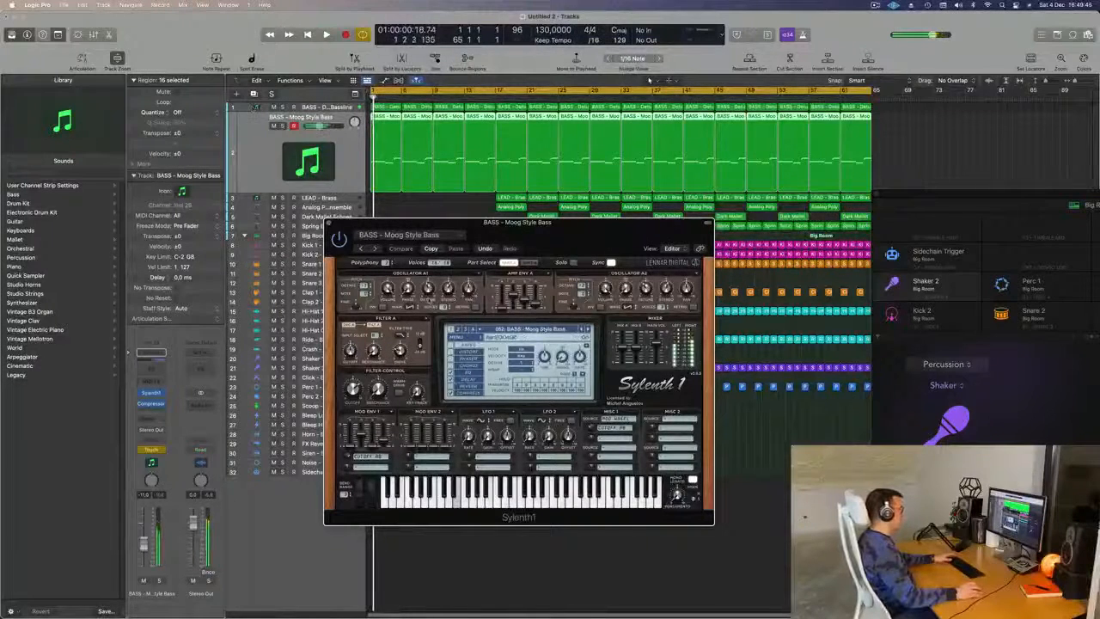
key(space)
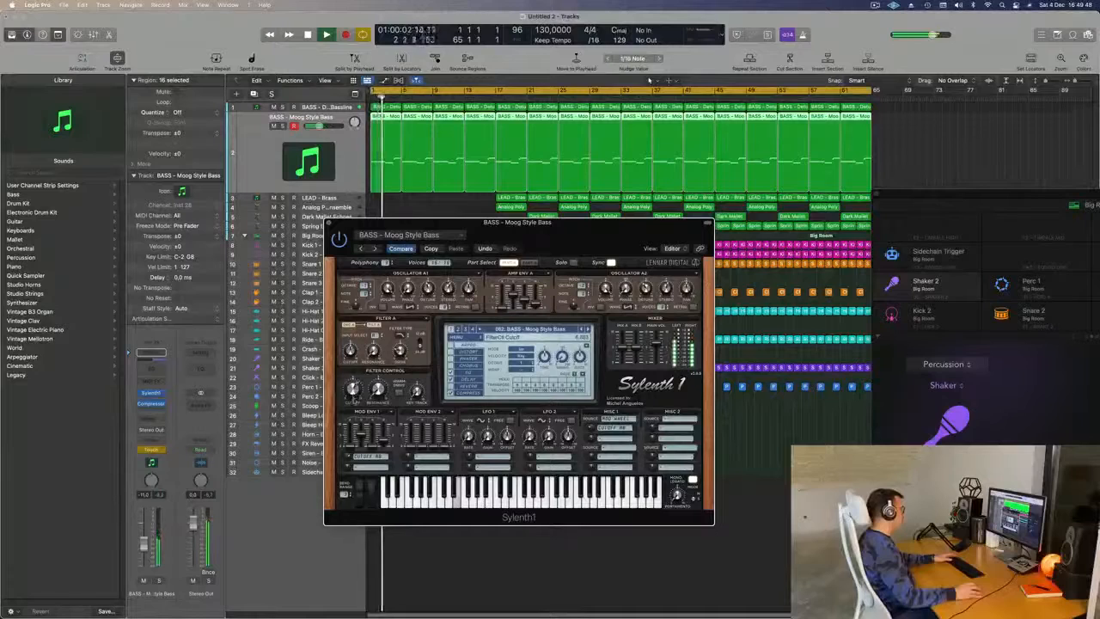
key(space)
key(Return)
Show the tracks' automation lanes and keep the Moog Style Bass track in Touch mode
click(252, 146)
key(a)
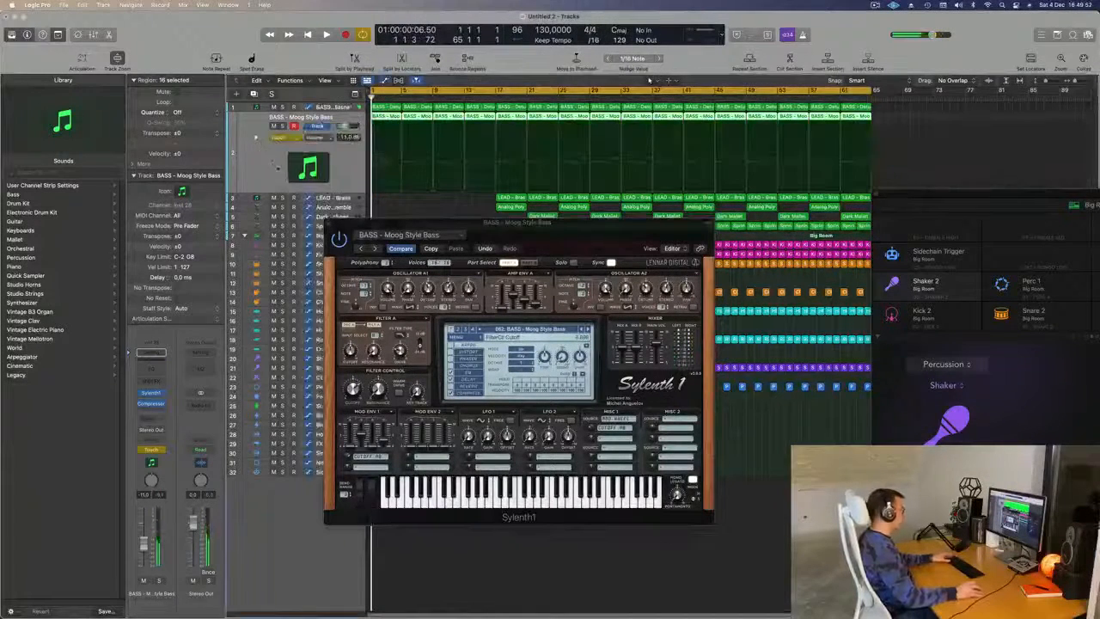
click(294, 138)
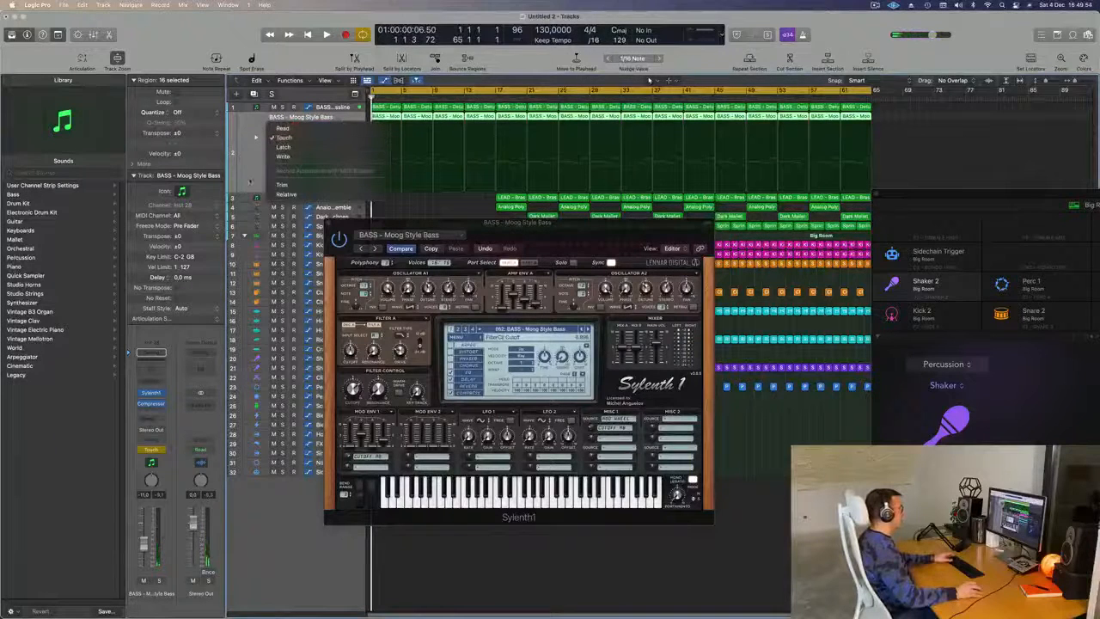
click(260, 175)
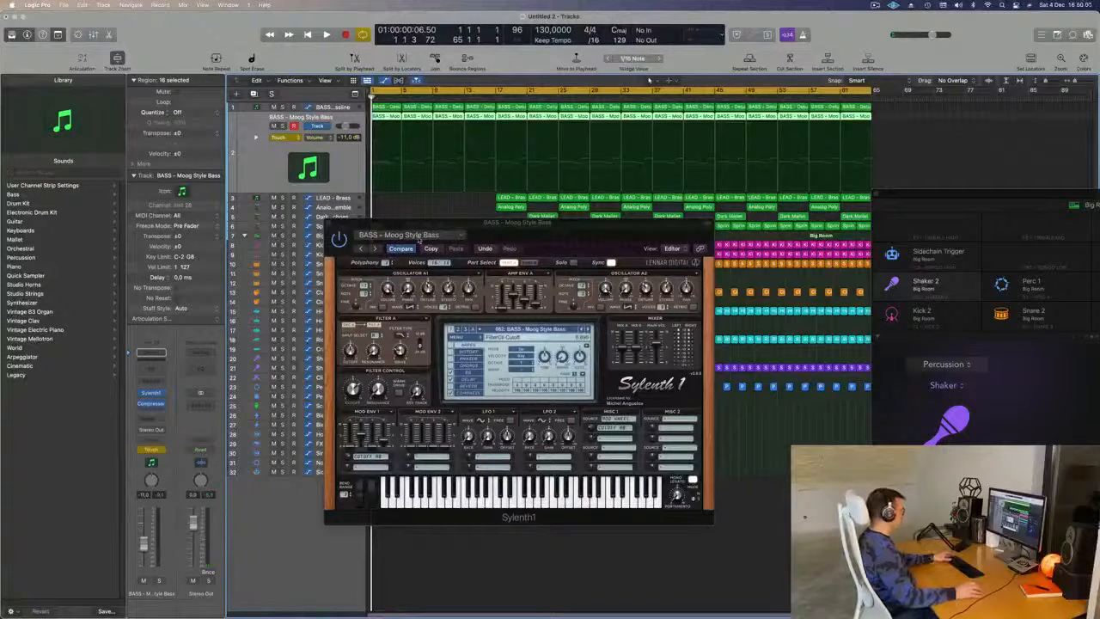
Record a short pass of Sylenth1 filter cutoff automation on the Moog Style Bass track from bar 1
key(r)
drag(496, 230, 534, 226)
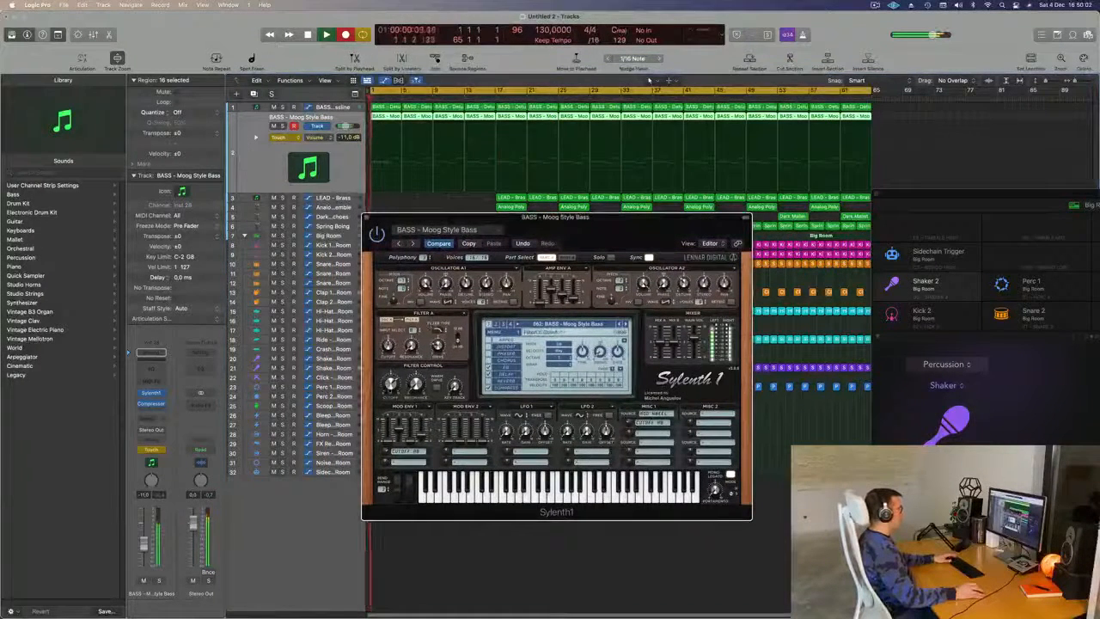
key(space)
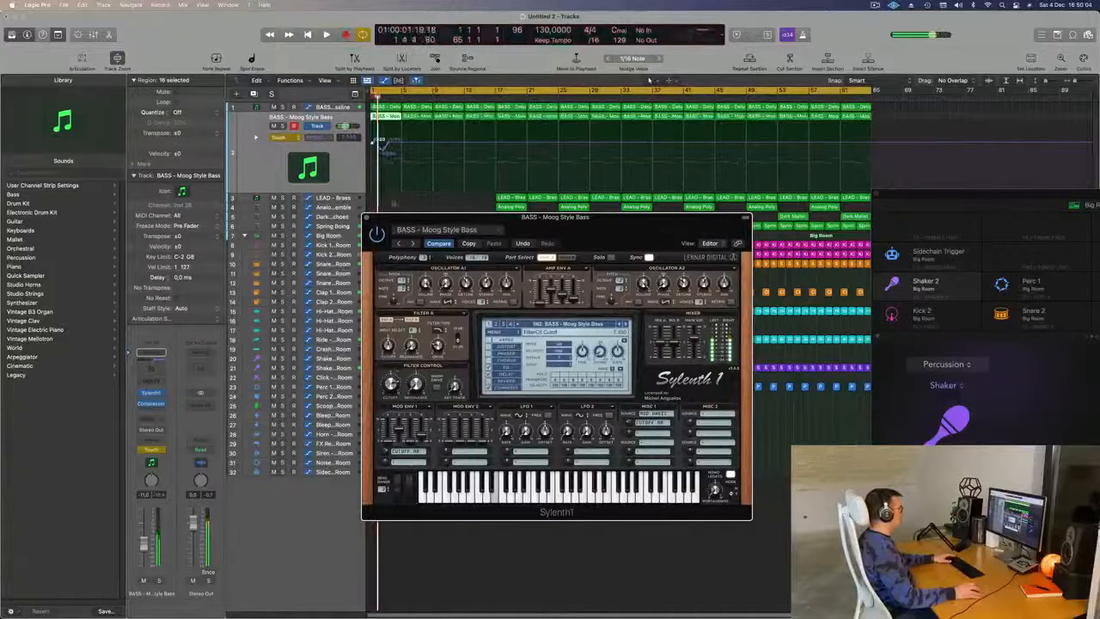
Close Sylenth1, clear the recorded filter cutoff automation from the Moog Style Bass track and set its automation mode to Read
key(super+w)
drag(392, 144, 370, 145)
key(space)
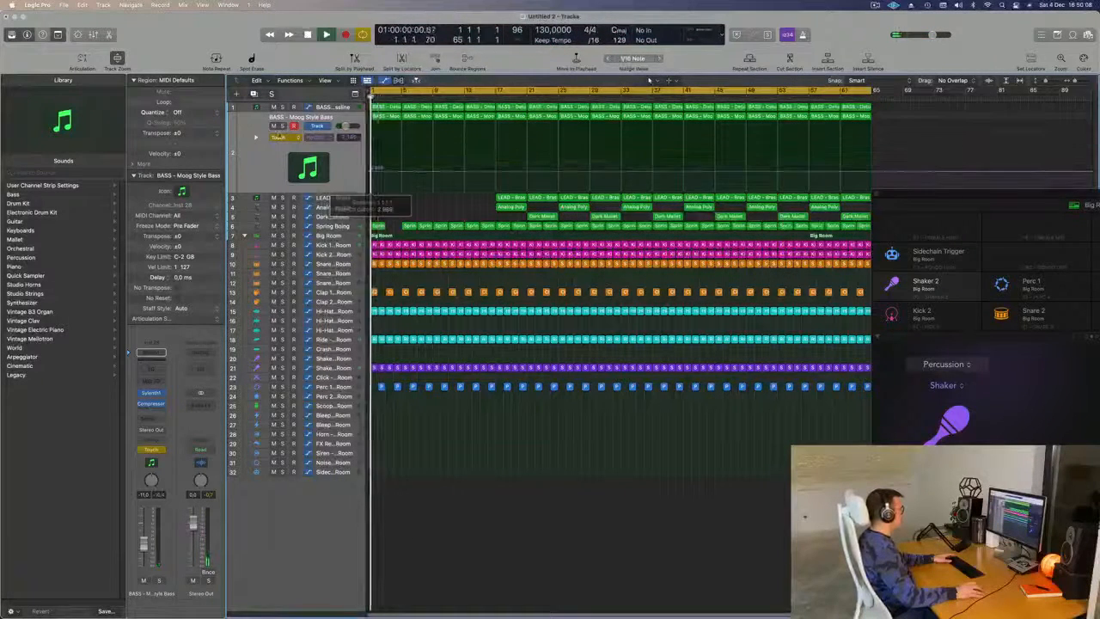
click(278, 137)
click(283, 128)
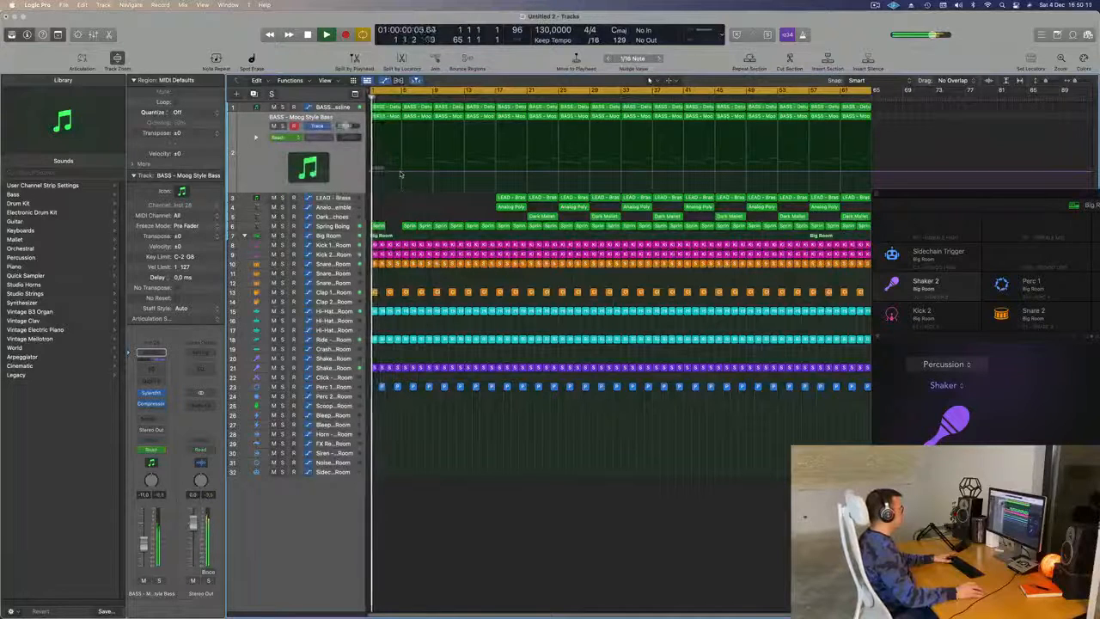
Draw two rising filter cutoff ramps on the Moog Style Bass track, from bars 1 to 5 and 5 to 9, each dropping back sharply
click(399, 173)
drag(371, 172, 401, 177)
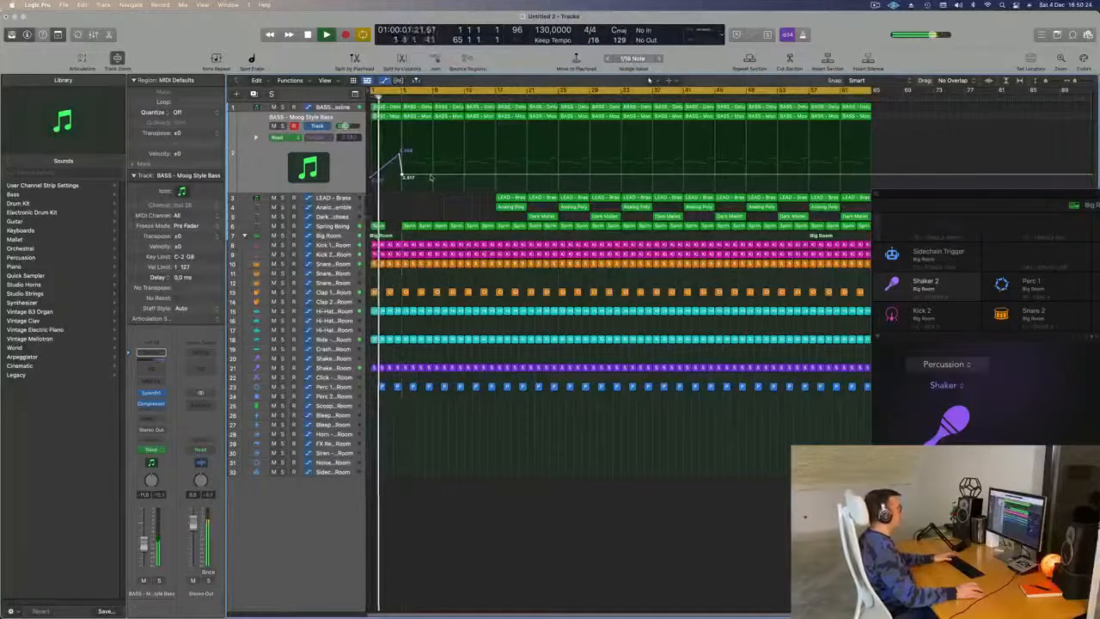
drag(430, 176, 431, 147)
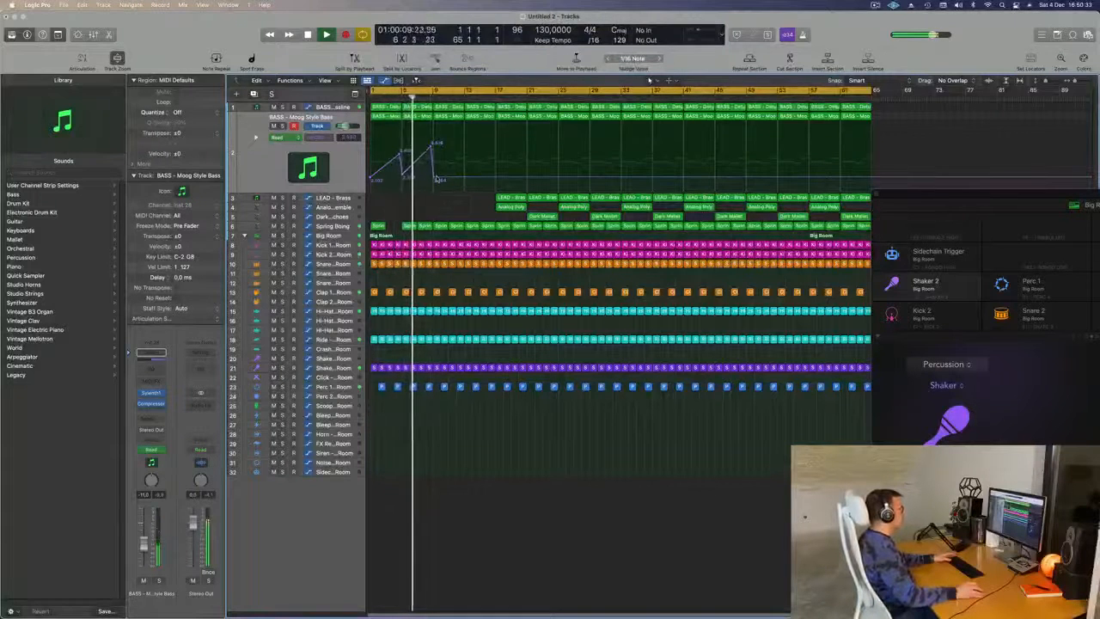
Move the first Analog Poly Ensemble region from bar 17 to bar 9, audition it and remove it
drag(505, 211, 448, 213)
key(super+Left)
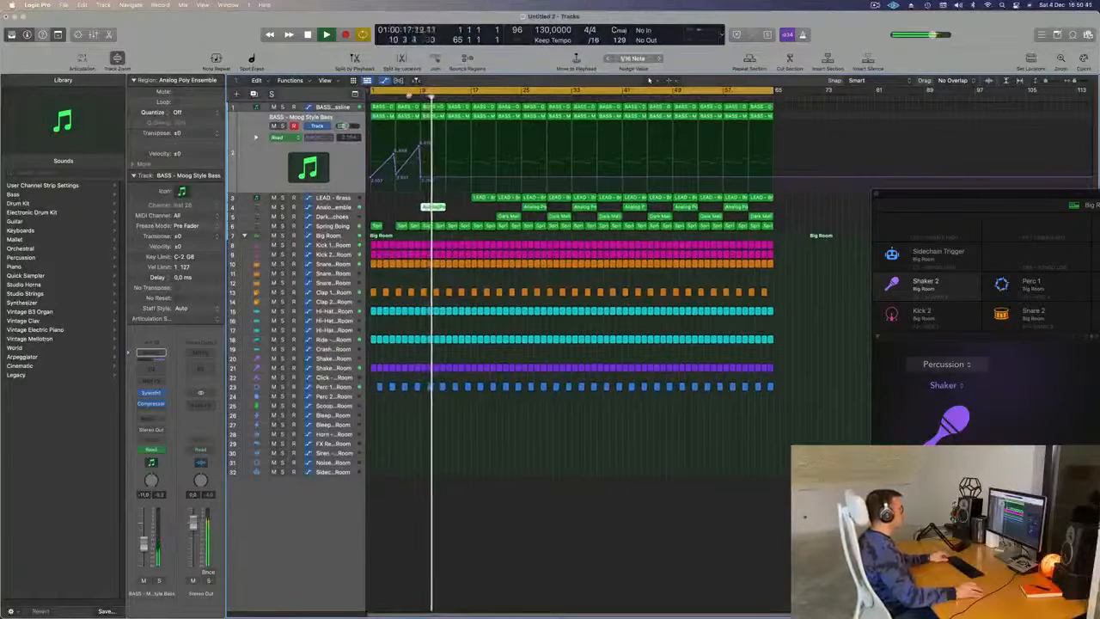
drag(409, 94, 409, 99)
click(465, 214)
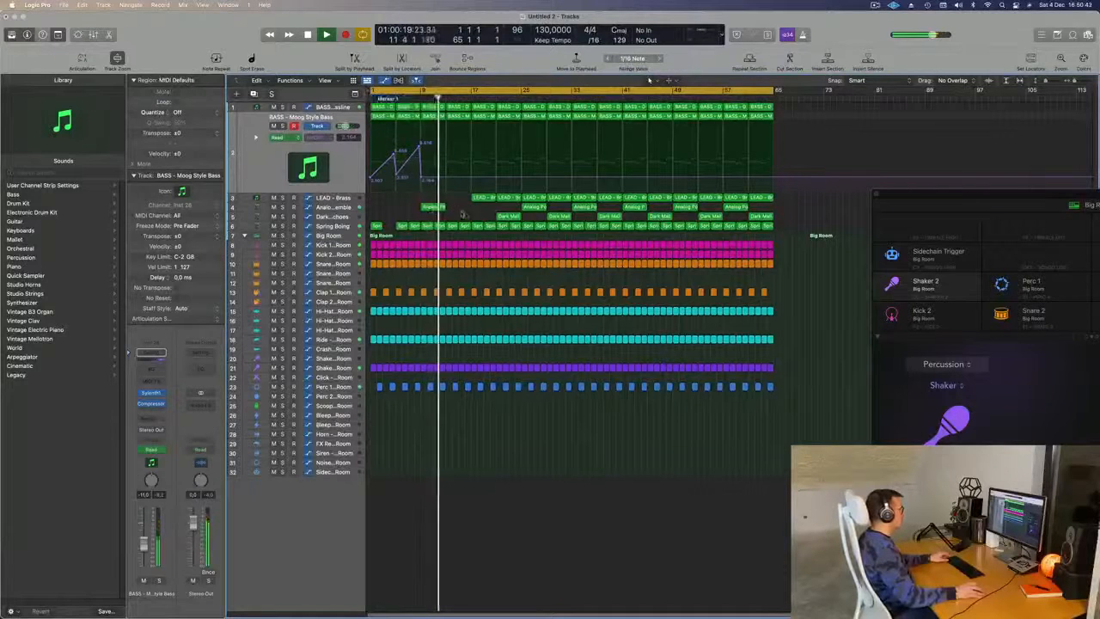
Restart playback from bar 1 and copy the LEAD - Brass region from bar 17 to bar 9
click(484, 199)
key(space)
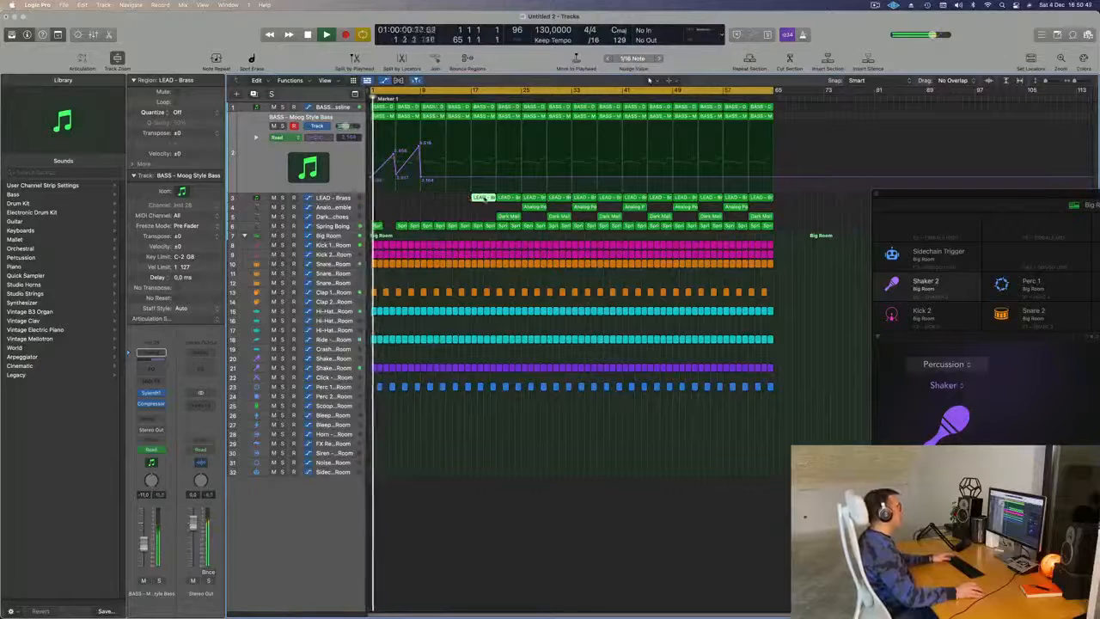
drag(484, 199, 428, 201)
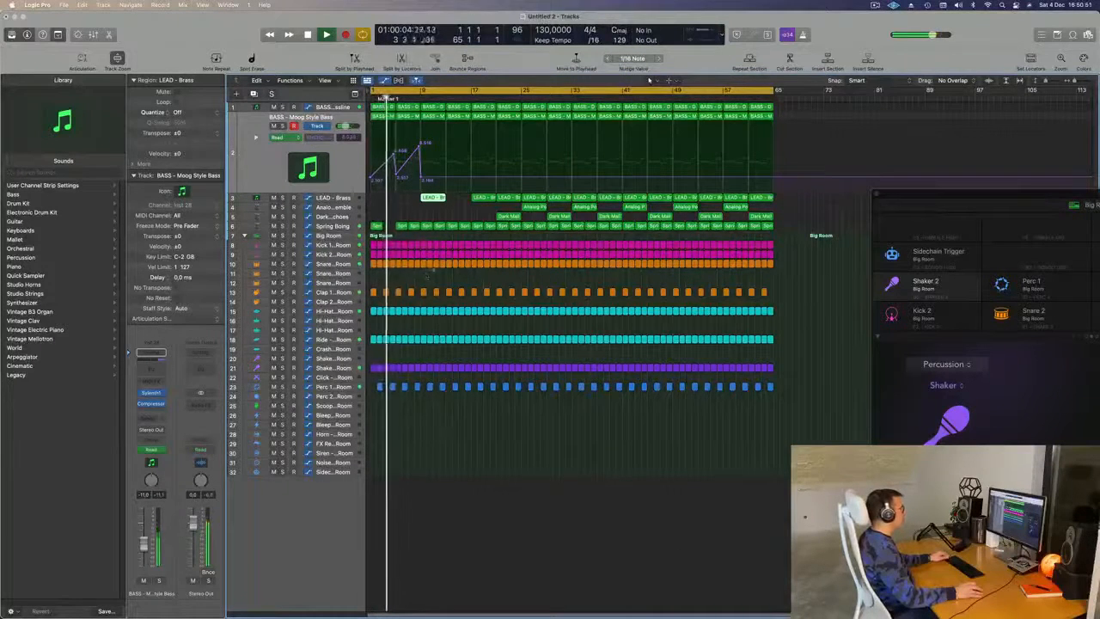
Delete the snare, clap, hi-hat, ride, shaker and percussion regions between bars 9 and 17, keeping the two kick tracks
drag(425, 273, 442, 462)
key(Delete)
key(super+Right)
key(super+Right)
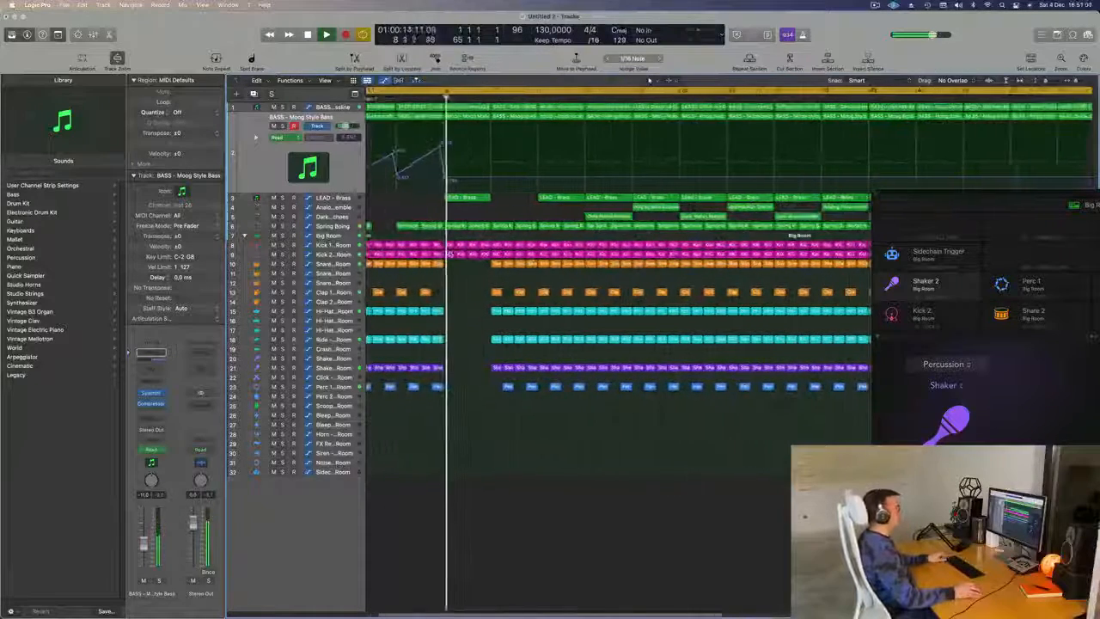
key(super+Left)
key(super+Left)
click(346, 198)
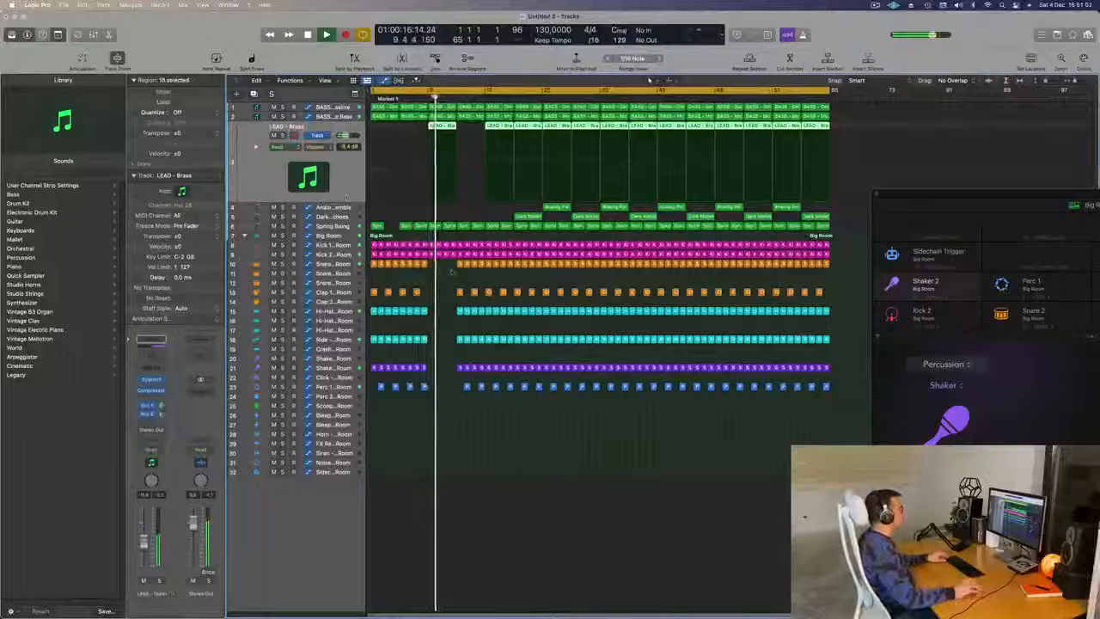
drag(455, 265, 483, 404)
key(Delete)
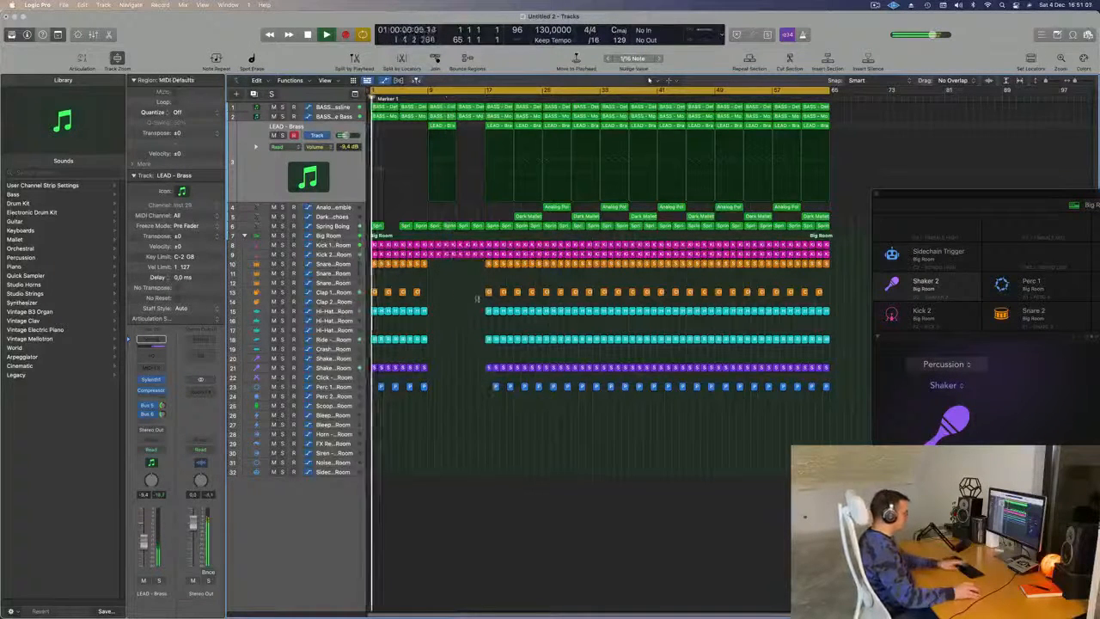
Remove the Spring Bong regions between bars 9 and 17 and move the LEAD - Brass region from bar 9 to bar 13
scroll(495, 407, down, 2)
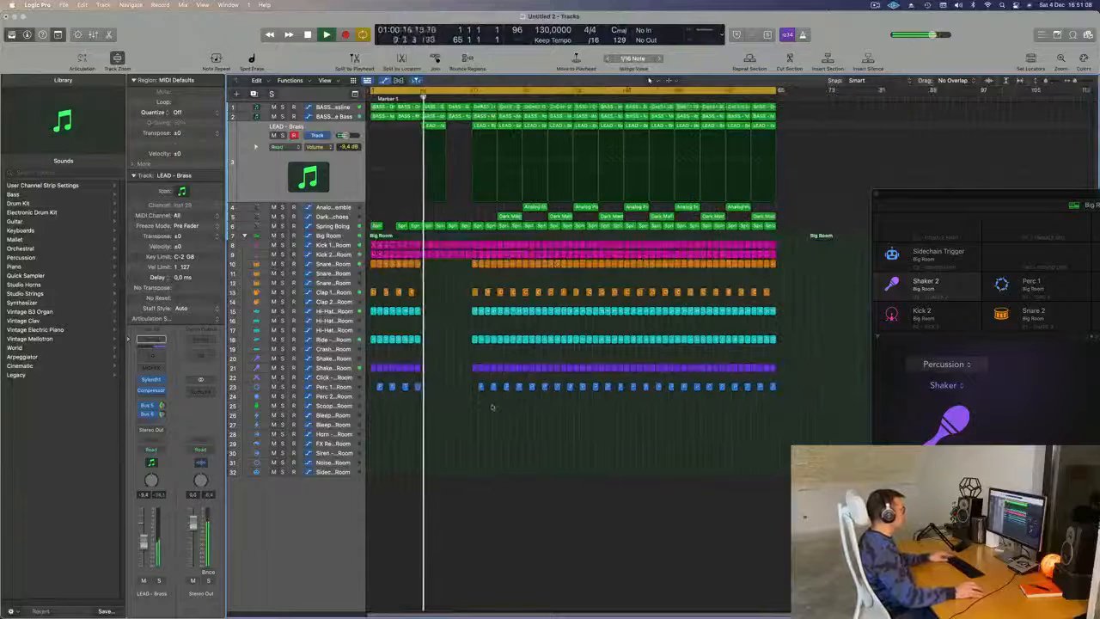
scroll(446, 417, up, 4)
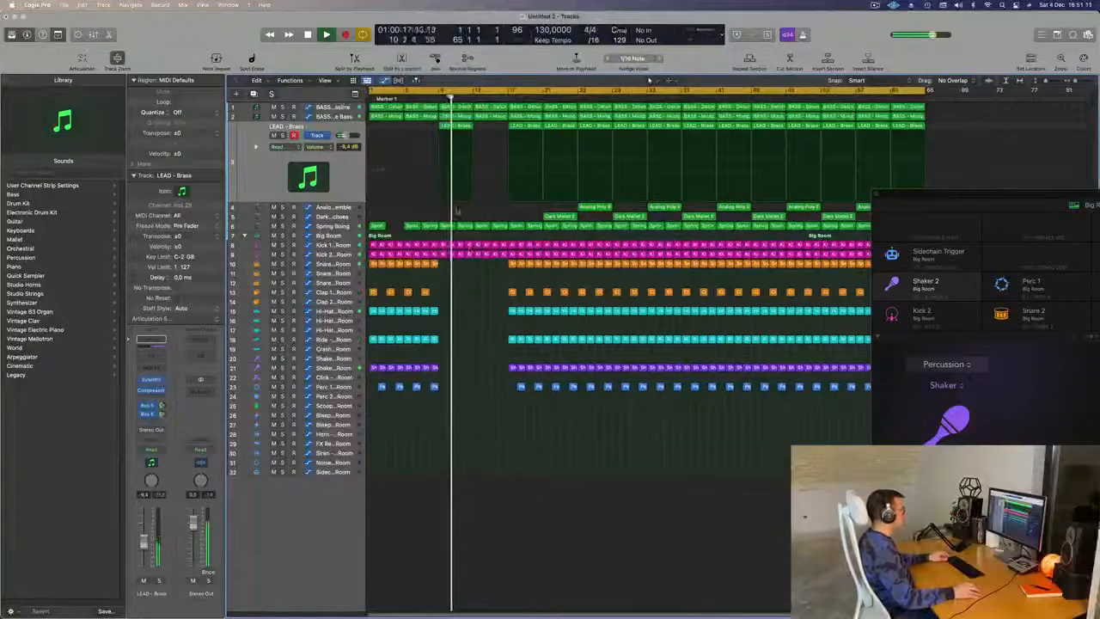
click(430, 99)
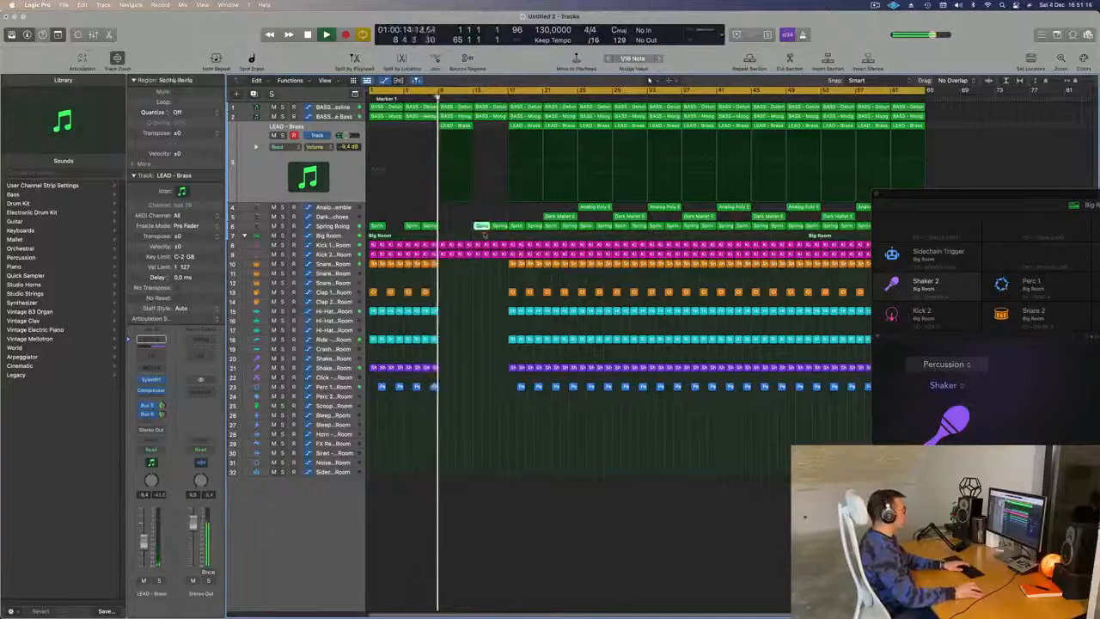
key(super+Left)
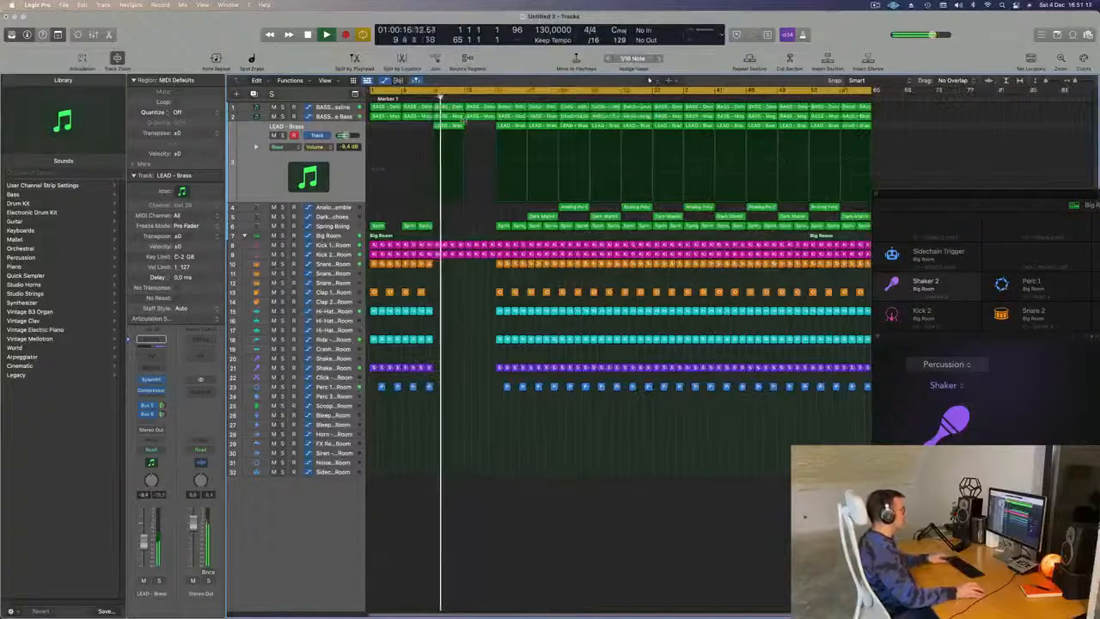
drag(450, 126, 482, 131)
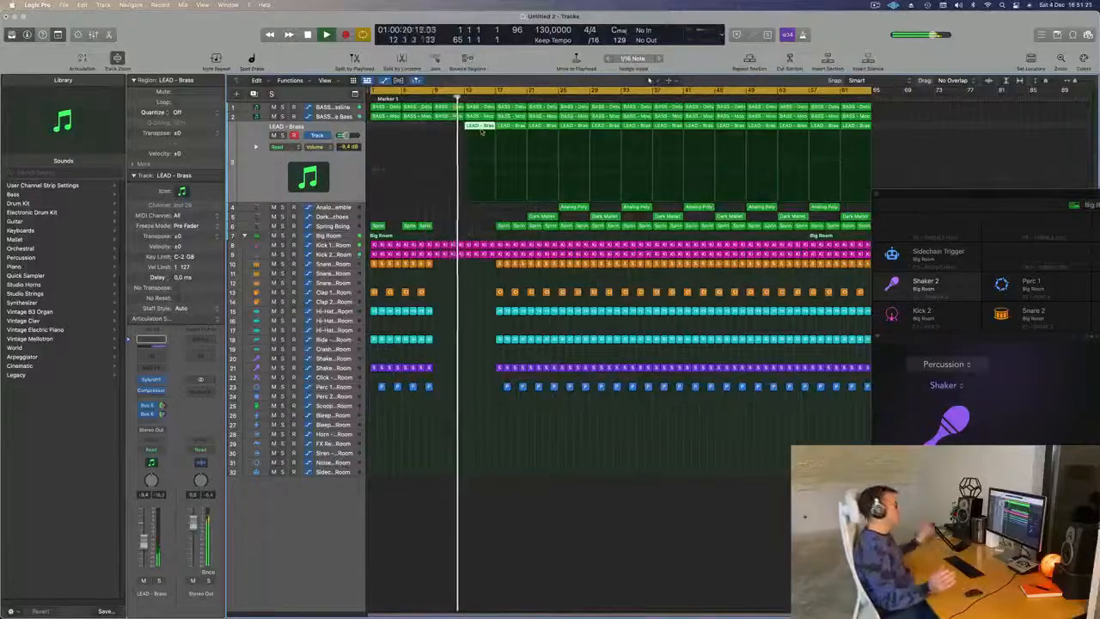